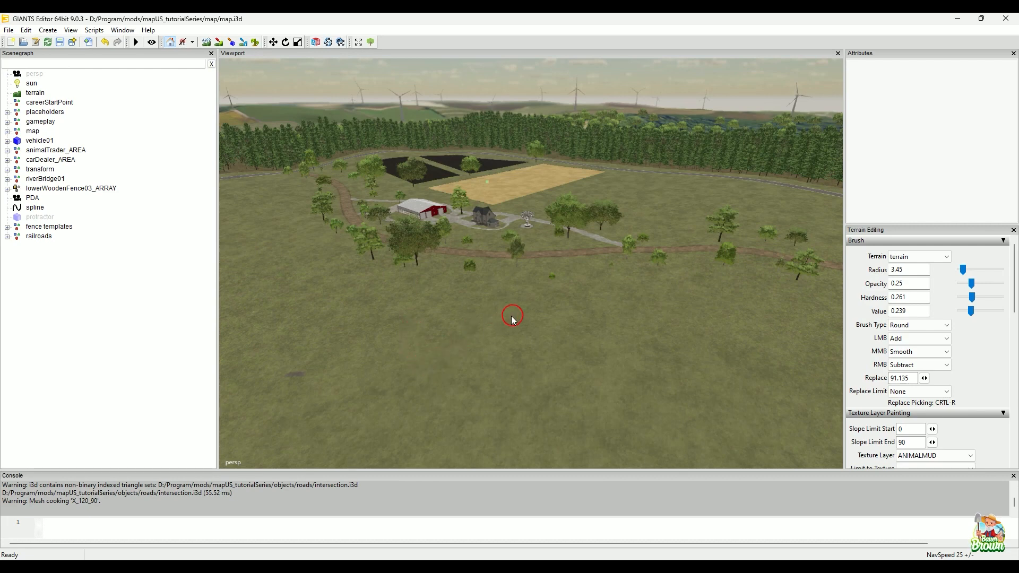
Step: Survey the map terrain from the farm and its fields past the forest and bridge to the paved roads
key(alt)
alt+middle_drag(529, 274, 479, 365)
alt+middle_drag(541, 310, 518, 317)
mouse_move(518, 317)
alt+mouse_down()
mouse_move(497, 317)
mouse_move(488, 376)
alt+mouse_up()
mouse_move(445, 337)
alt+mouse_down()
mouse_move(567, 339)
mouse_move(531, 315)
mouse_move(518, 320)
mouse_move(530, 341)
mouse_move(412, 307)
mouse_move(401, 330)
mouse_move(510, 430)
mouse_move(384, 349)
alt+mouse_up()
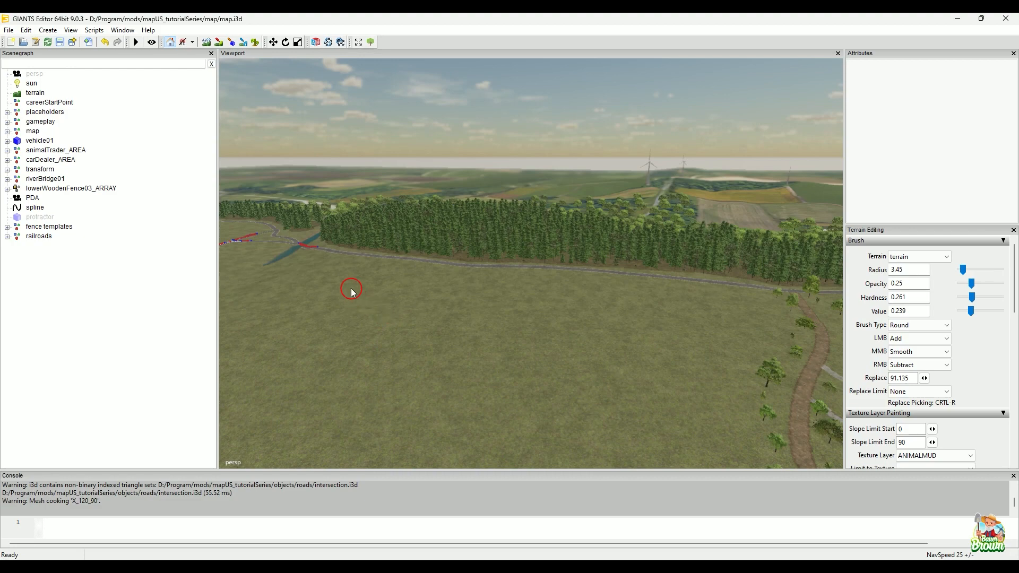
alt+drag(357, 275, 715, 334)
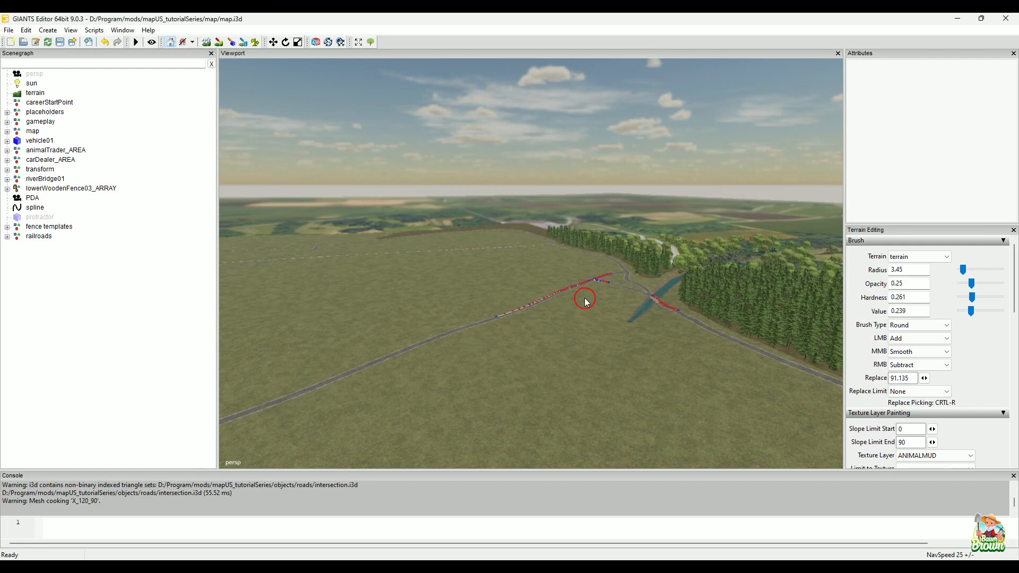
alt+middle_drag(568, 291, 707, 295)
alt+middle_drag(501, 360, 420, 237)
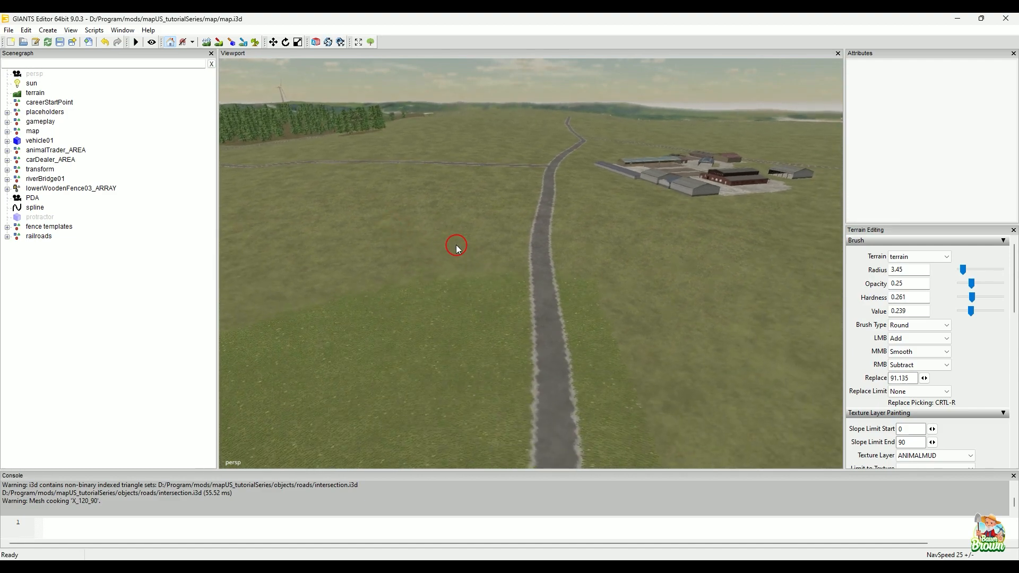
Step: Examine the paved road near the building complex and the T-junction where the side road meets it
alt+middle_drag(473, 245, 553, 257)
alt+middle_drag(657, 269, 532, 275)
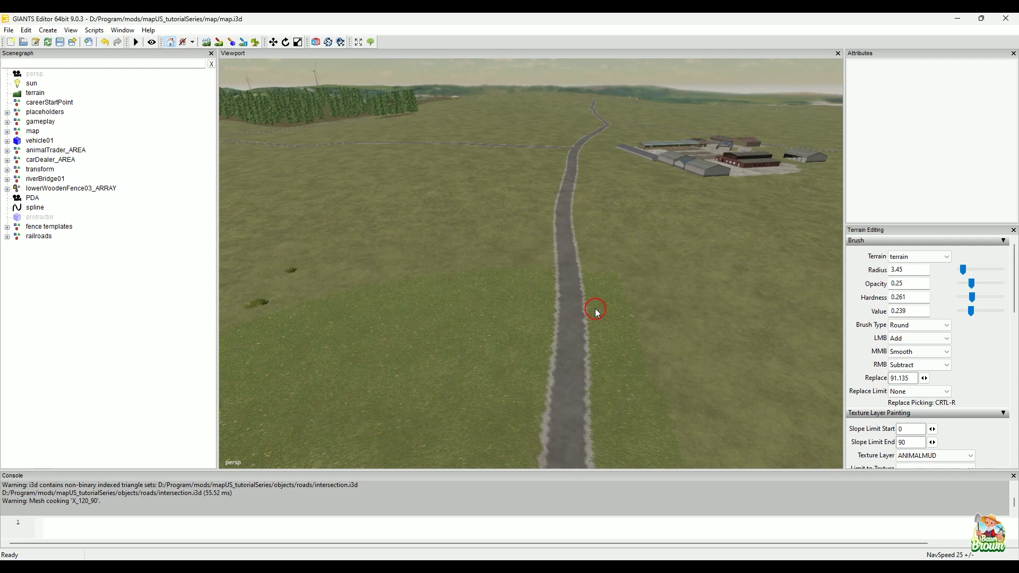
alt+middle_drag(584, 295, 565, 207)
alt+drag(552, 247, 556, 279)
alt+right_drag(476, 349, 576, 249)
mouse_move(565, 258)
alt+mouse_down()
mouse_move(561, 346)
mouse_move(561, 310)
alt+mouse_up()
mouse_move(397, 346)
alt+right_down()
mouse_move(520, 278)
mouse_move(514, 320)
alt+right_up()
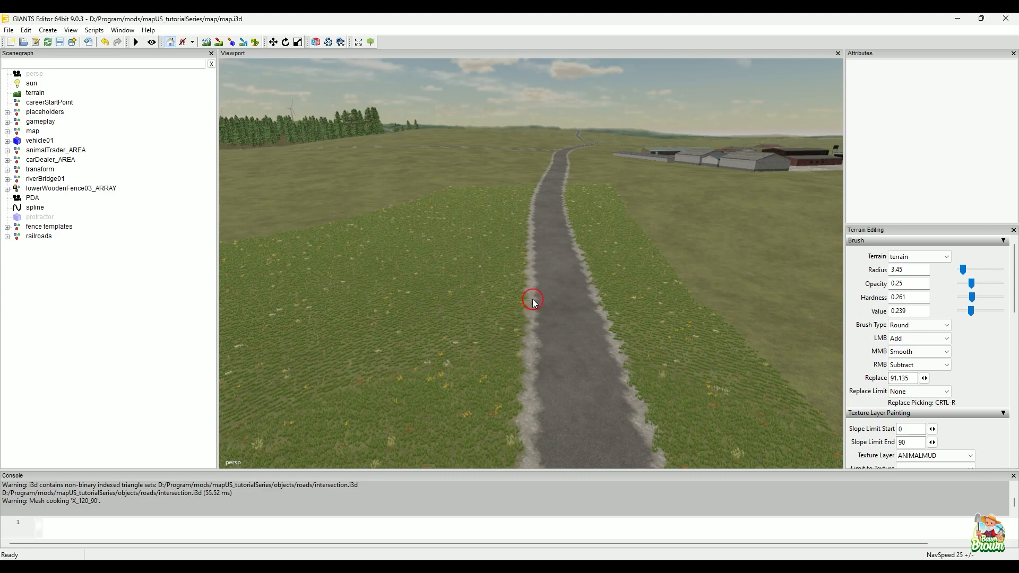
alt+drag(527, 296, 603, 289)
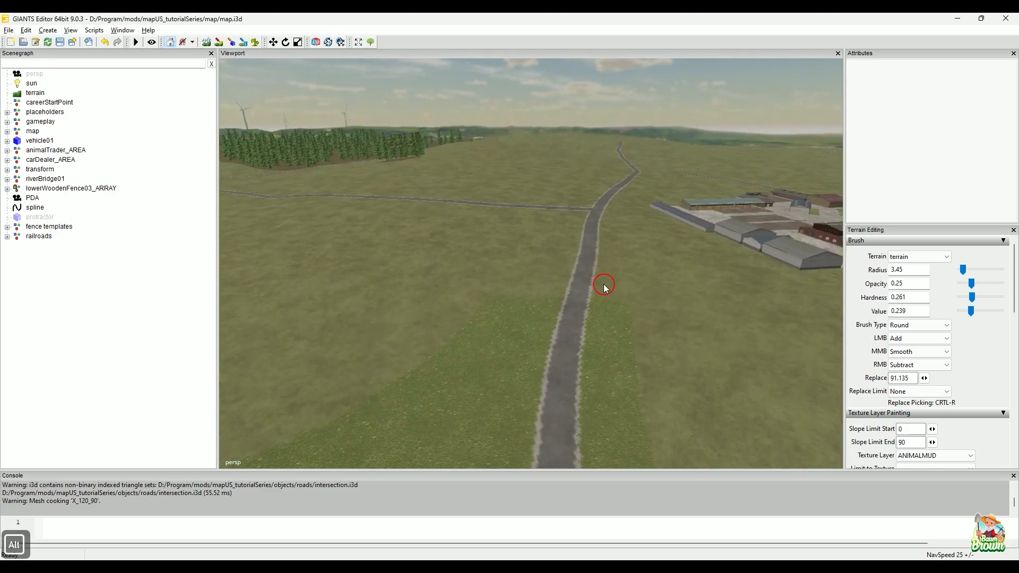
alt+right_drag(603, 290, 554, 319)
alt+drag(553, 319, 611, 298)
alt+right_drag(610, 298, 607, 364)
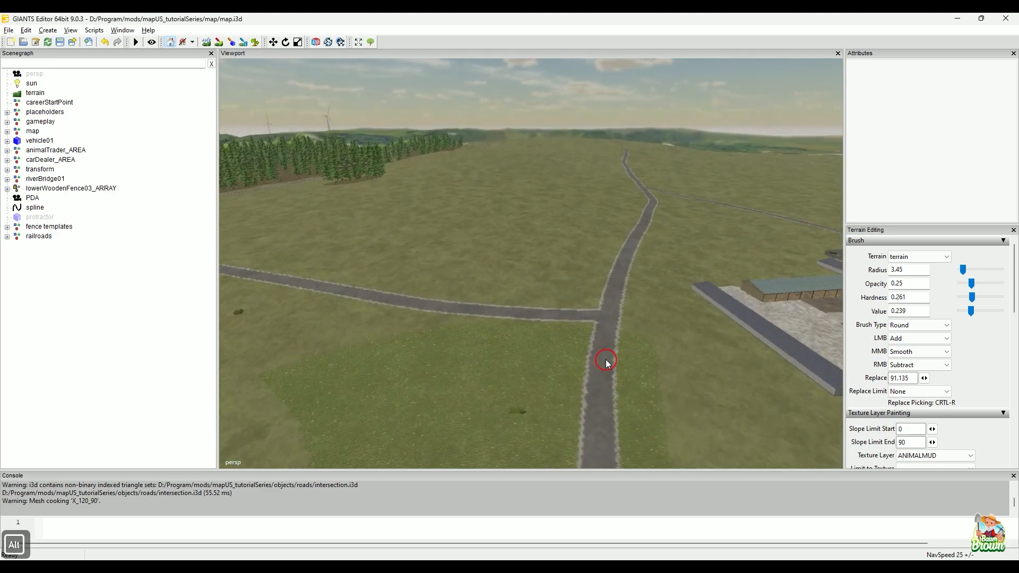
alt+drag(607, 364, 716, 294)
alt+right_drag(717, 293, 648, 312)
alt+drag(648, 312, 545, 292)
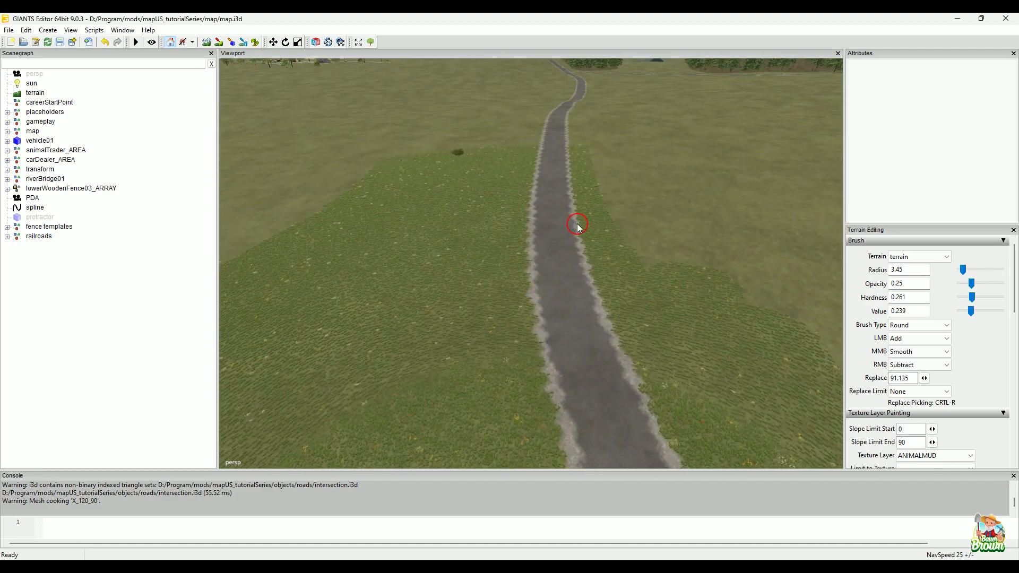
Step: Follow the paved road back toward the farm and lake, examining its bends and the branch near the forest
alt+middle_drag(579, 171, 487, 325)
alt+right_drag(487, 326, 592, 317)
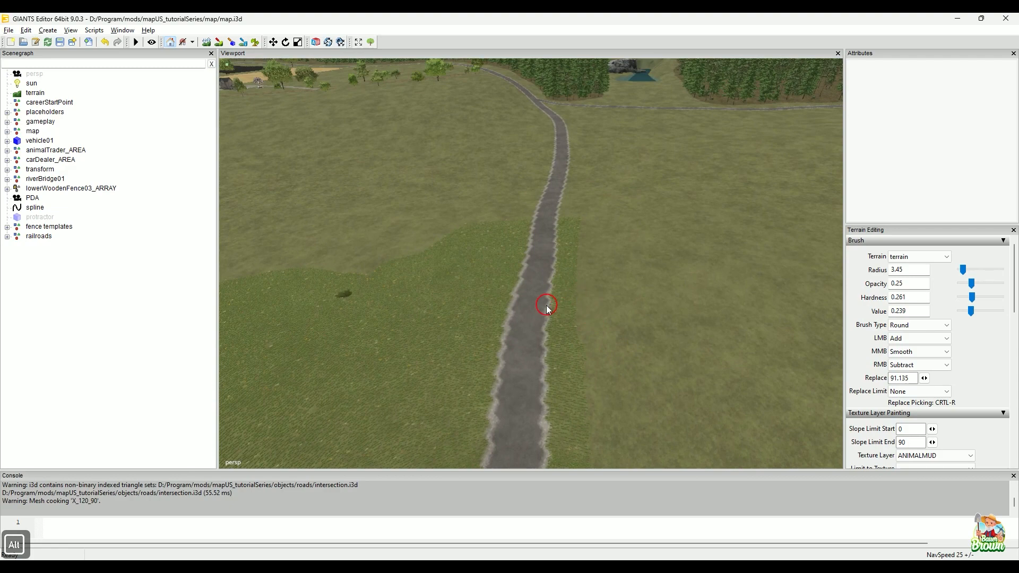
alt+drag(547, 306, 548, 330)
alt+right_drag(548, 330, 551, 305)
alt+drag(551, 304, 554, 323)
alt+right_drag(554, 323, 523, 327)
alt+drag(524, 327, 543, 272)
alt+right_drag(543, 273, 529, 321)
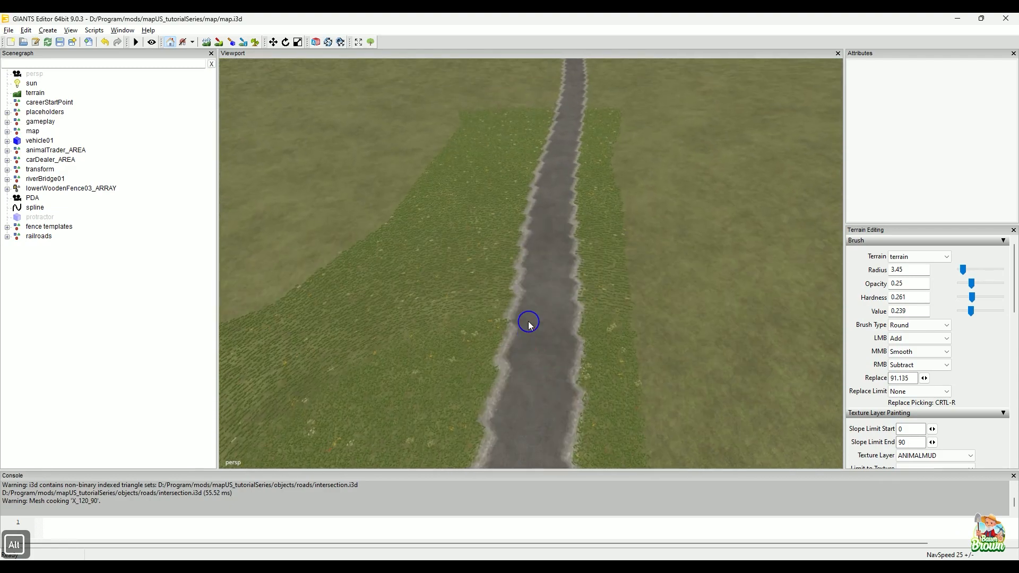
alt+drag(529, 322, 495, 280)
alt+right_drag(495, 280, 585, 262)
alt+drag(585, 262, 509, 287)
alt+right_drag(509, 287, 619, 295)
alt+drag(619, 296, 762, 334)
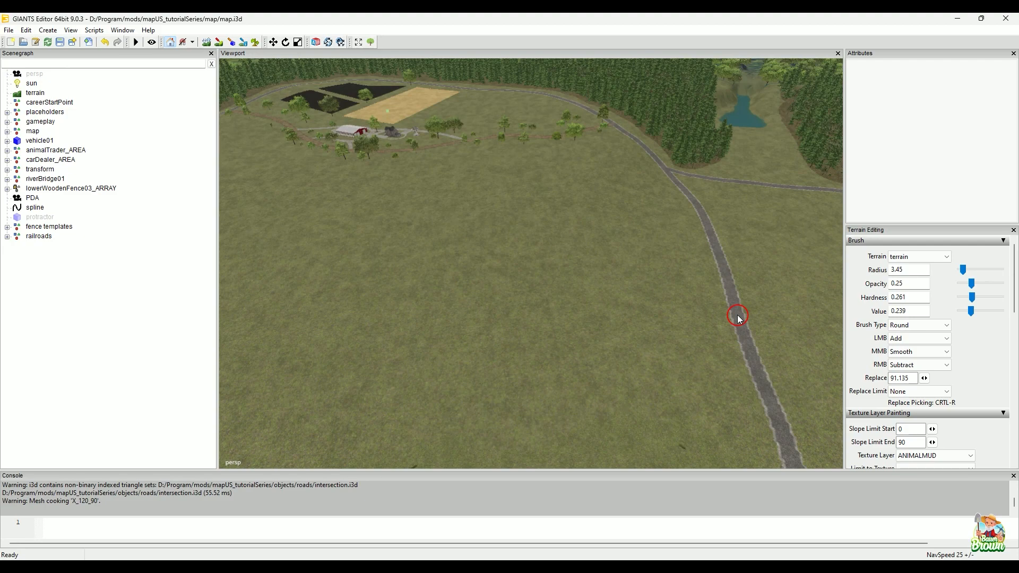
Step: Switch to the web browser and read through the Crossing Constructor V1.02 download page on bauerbrown.com
click(134, 560)
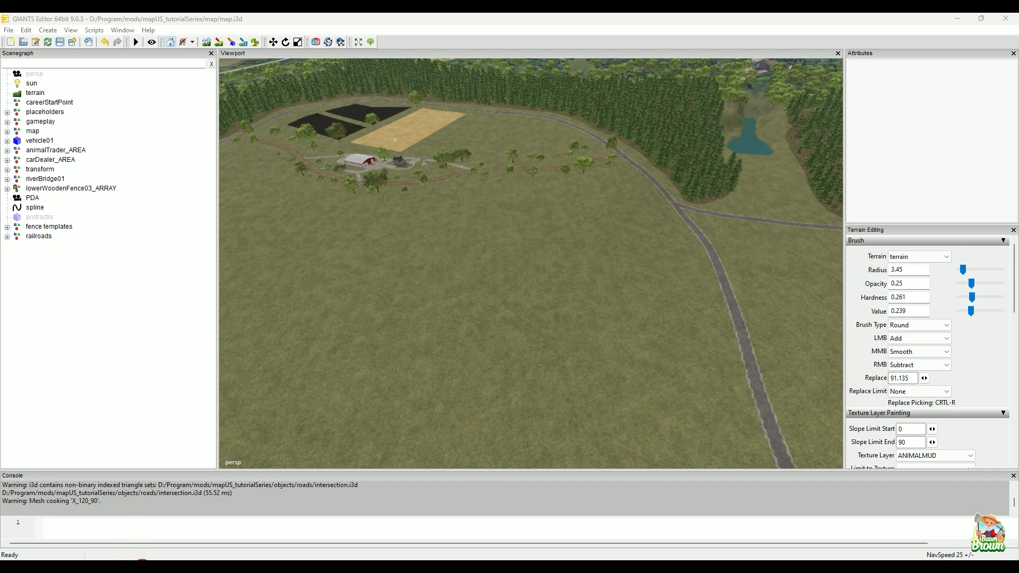
click(136, 556)
click(570, 568)
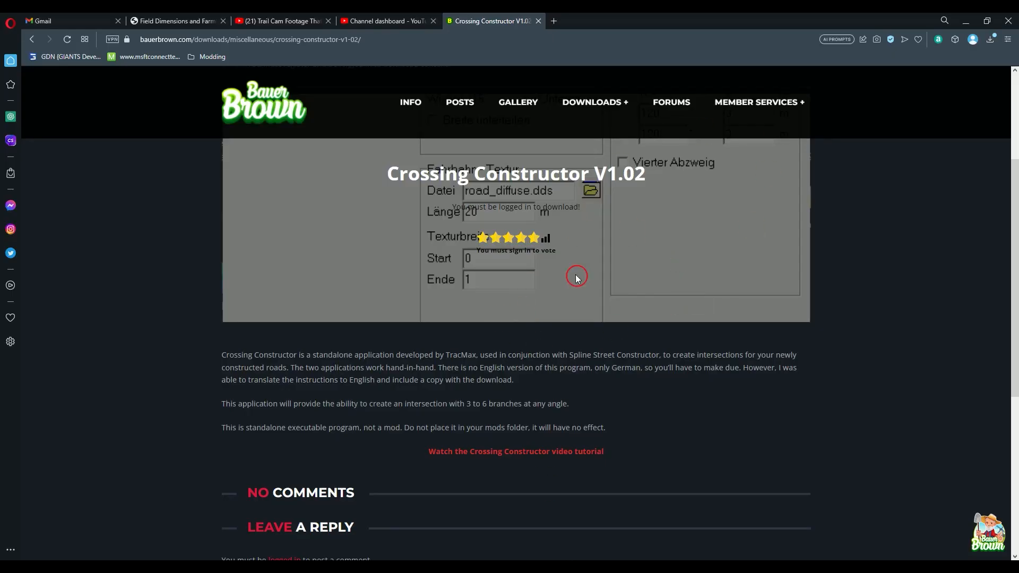
scroll(796, 280, down, 2)
scroll(795, 280, up, 3)
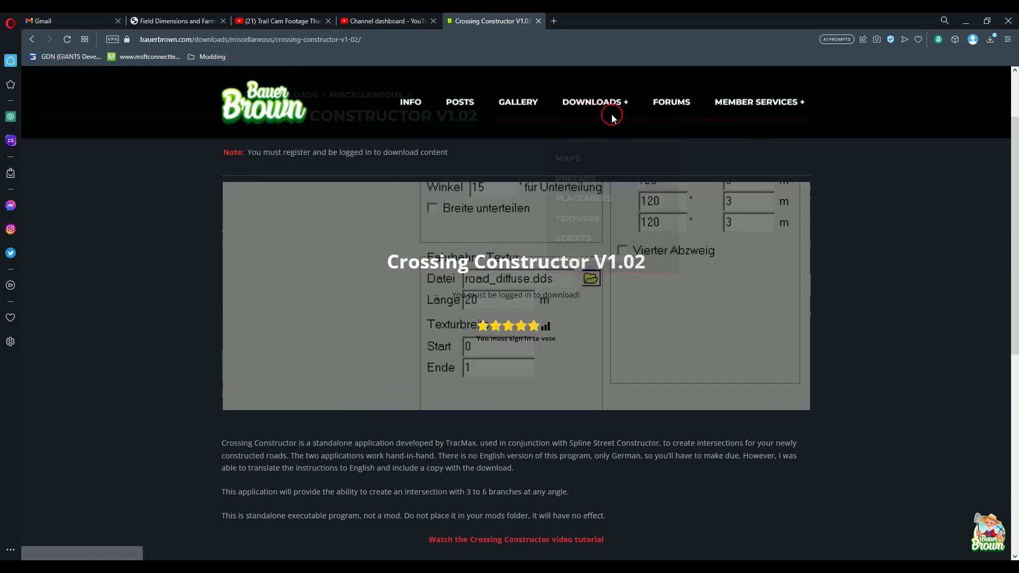
mouse_move(610, 107)
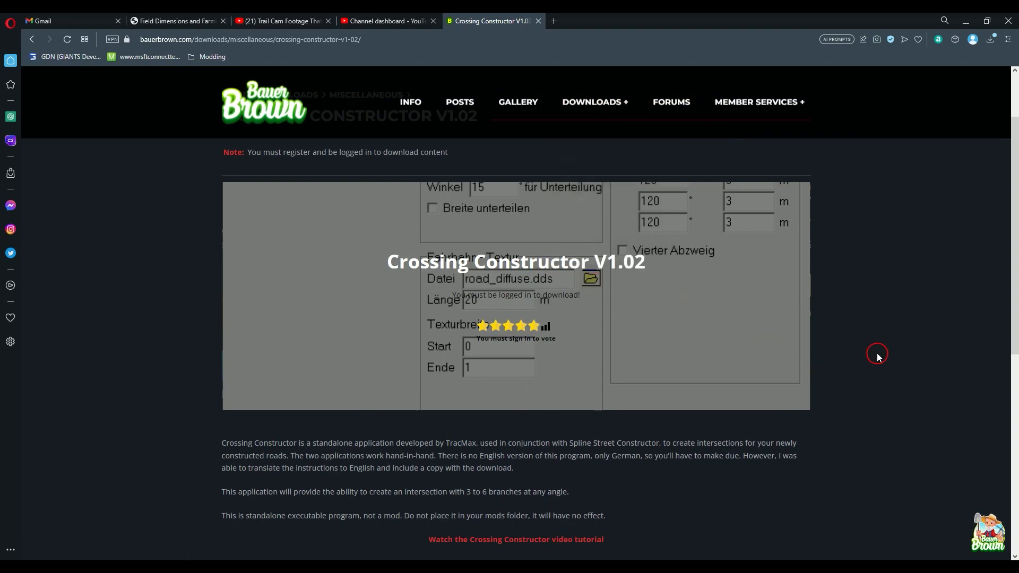
scroll(913, 307, down, 3)
scroll(912, 306, up, 5)
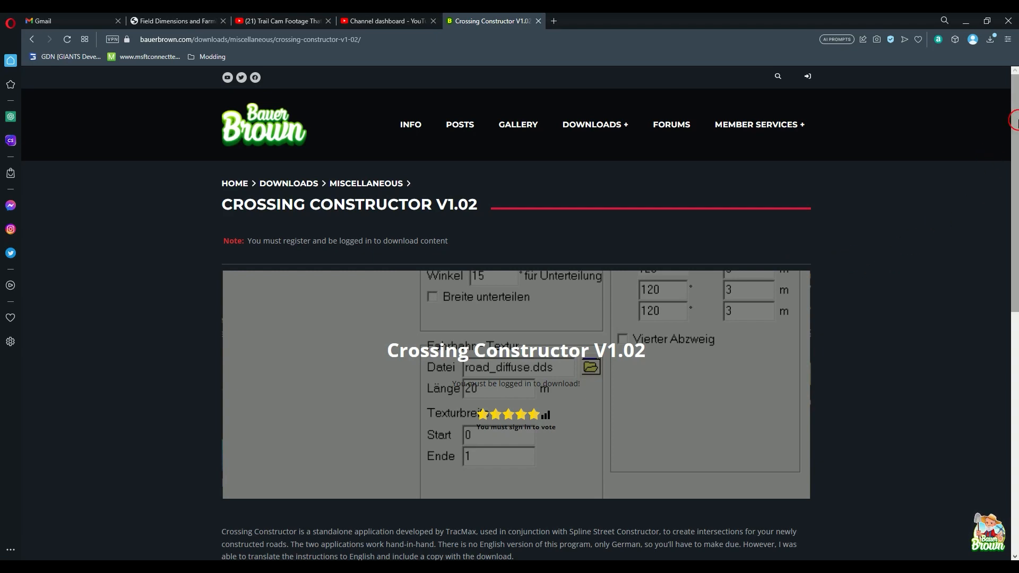
scroll(1014, 304, down, 3)
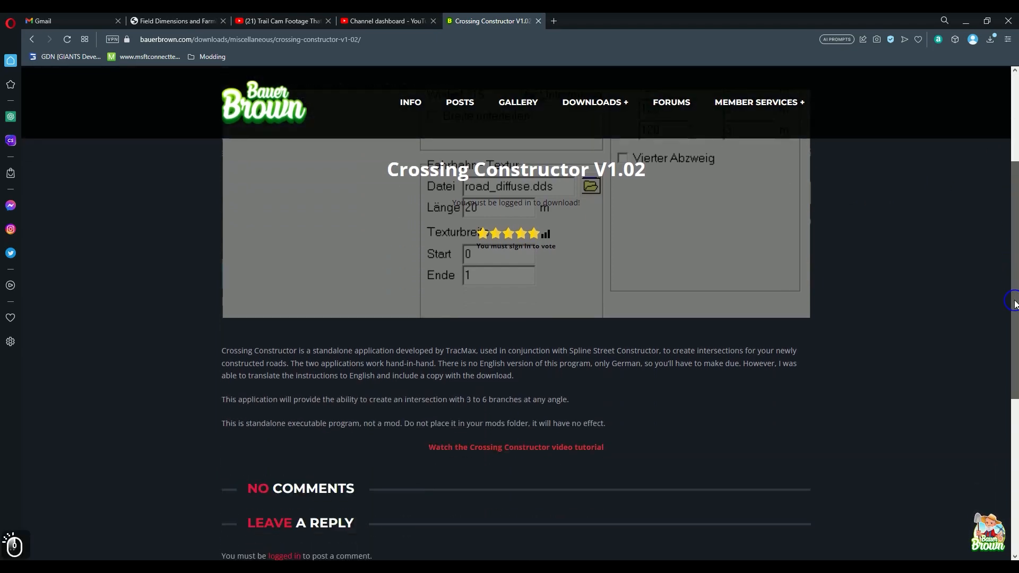
scroll(1015, 303, down, 4)
scroll(865, 411, up, 5)
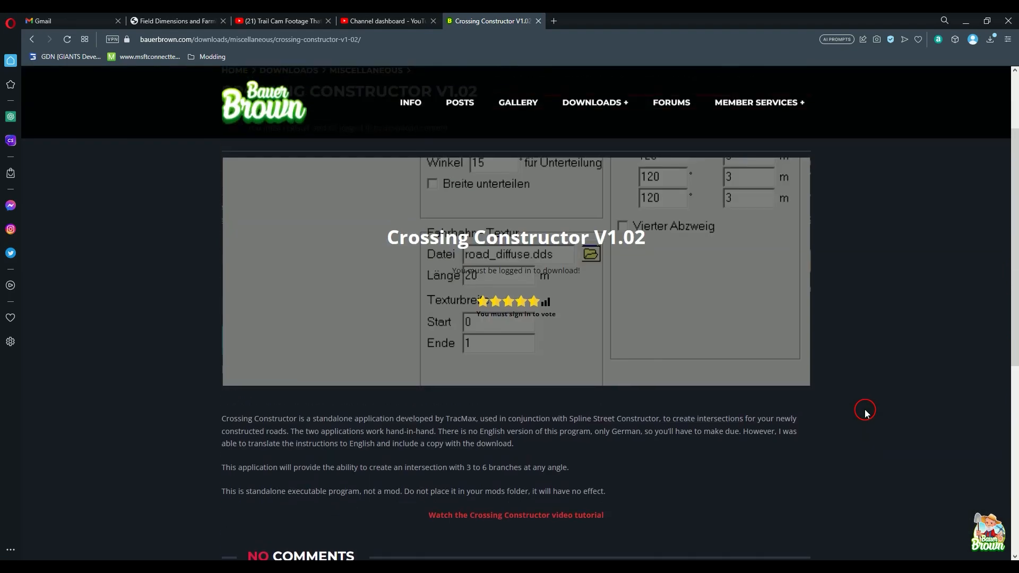
scroll(865, 412, up, 2)
scroll(887, 396, down, 3)
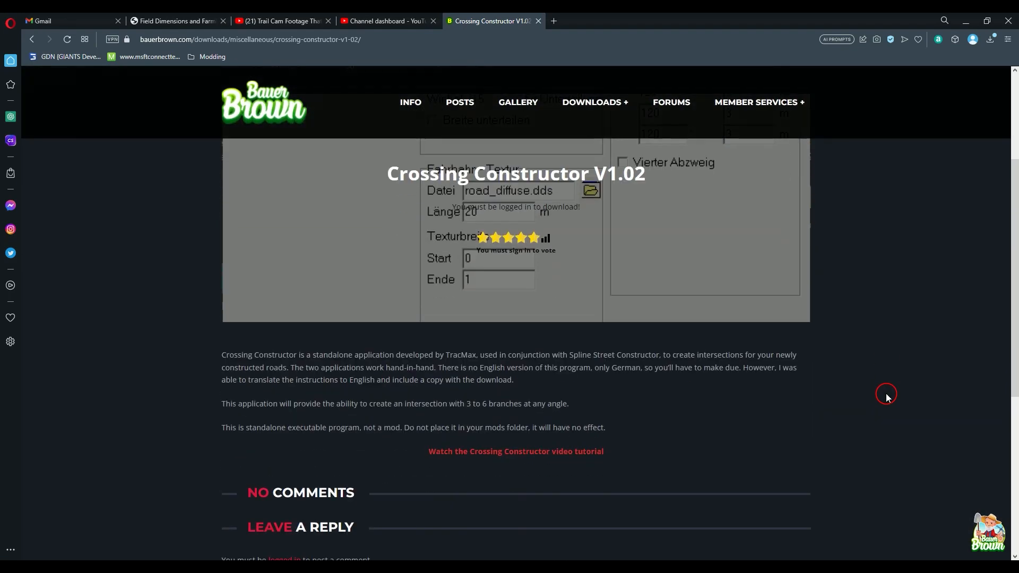
scroll(887, 396, down, 3)
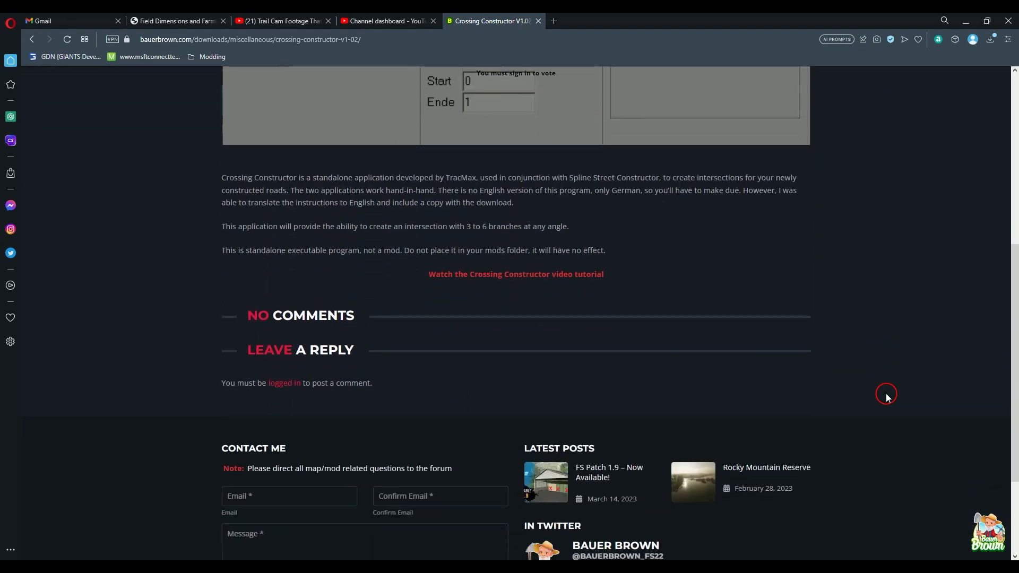
scroll(887, 396, up, 3)
scroll(873, 461, up, 3)
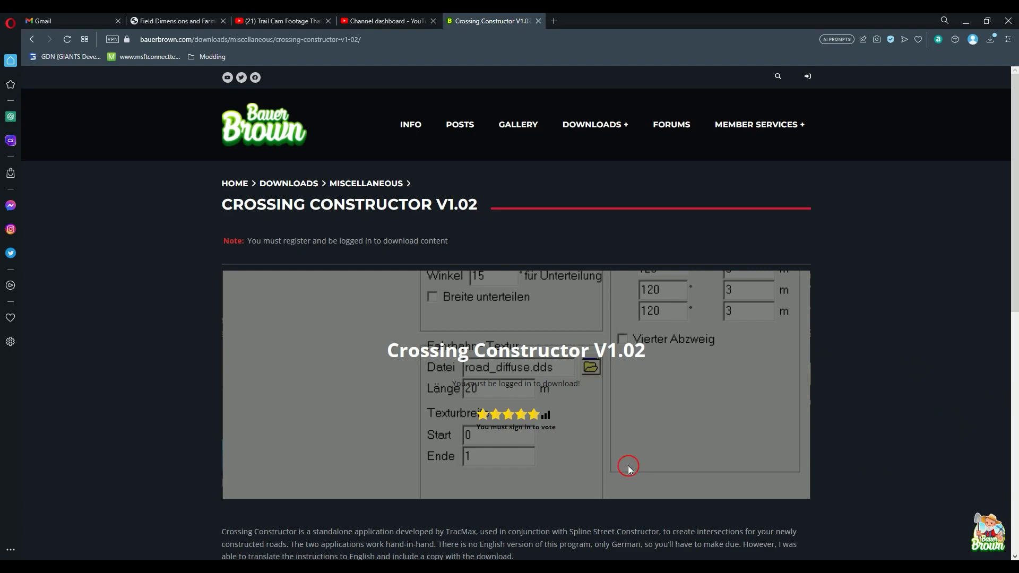
Step: Switch to File Explorer, open the CrossingConstructor1.02 folder in Utilities and check the contents of its Fatian subfolder
click(499, 569)
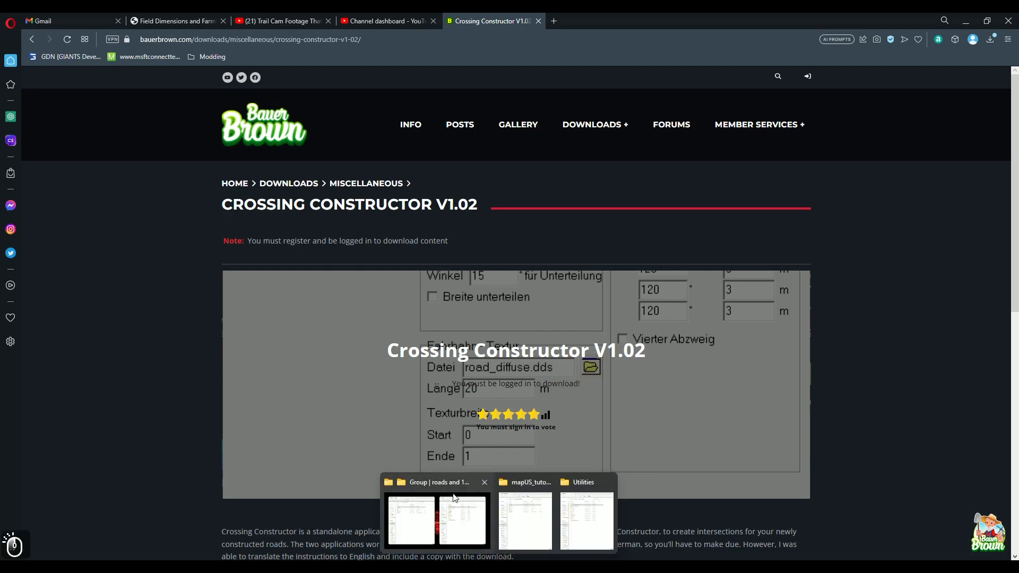
click(444, 517)
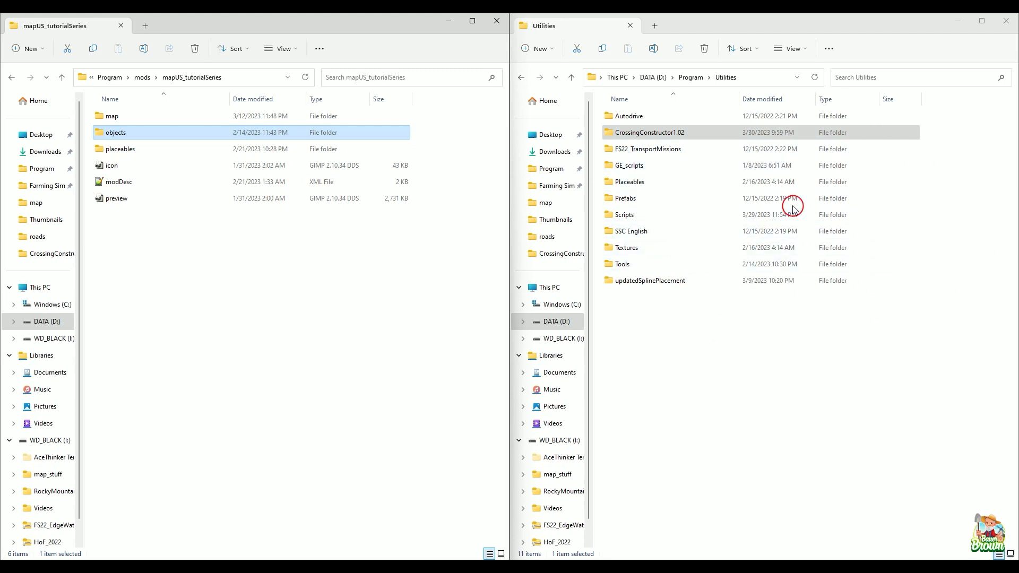
click(676, 136)
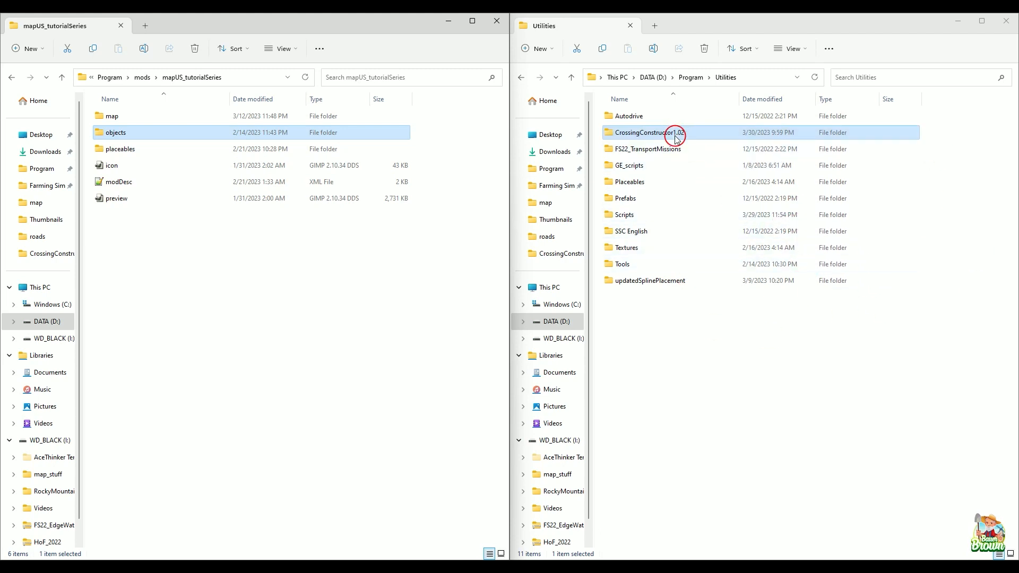
double_click(694, 136)
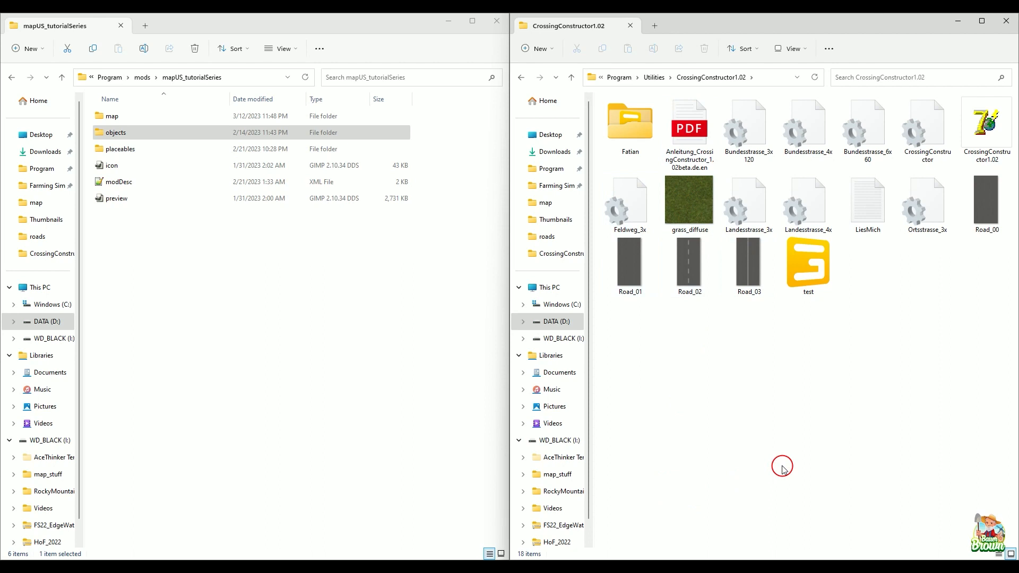
double_click(629, 120)
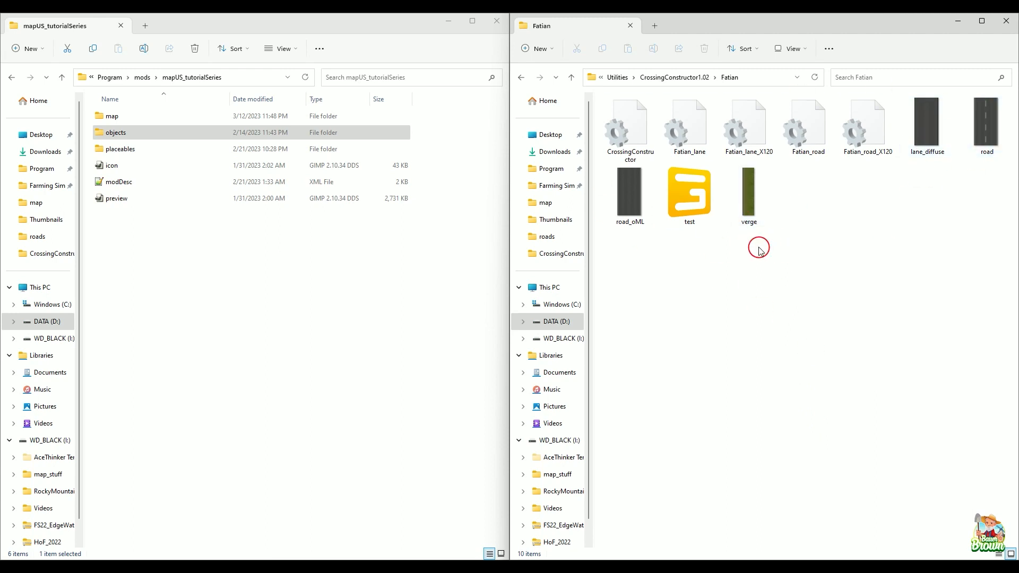
click(520, 78)
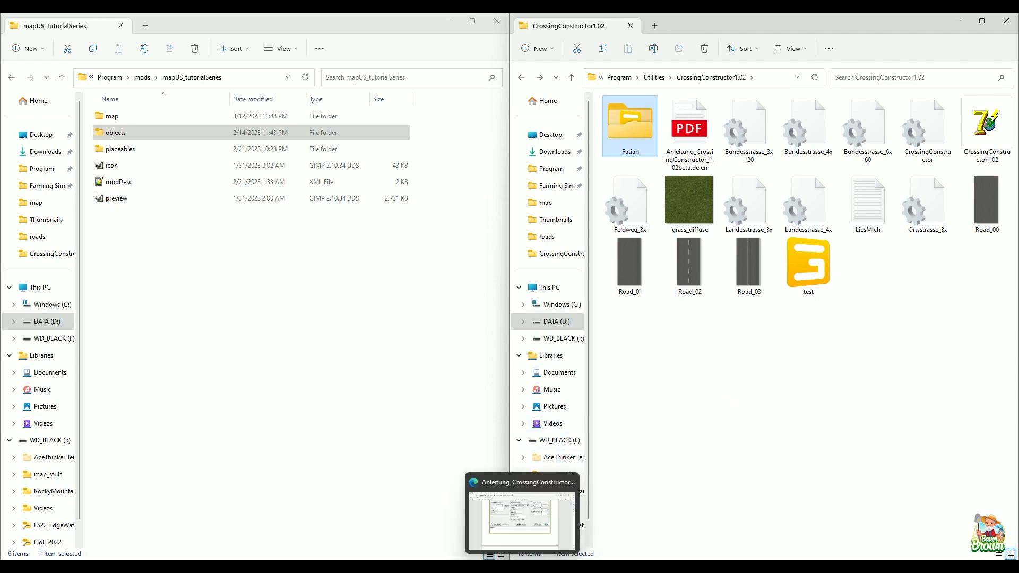
Step: Switch to the translated CrossingConstructor PDF manual and examine its purpose, use, service and road texture sections
click(532, 554)
scroll(698, 314, up, 9)
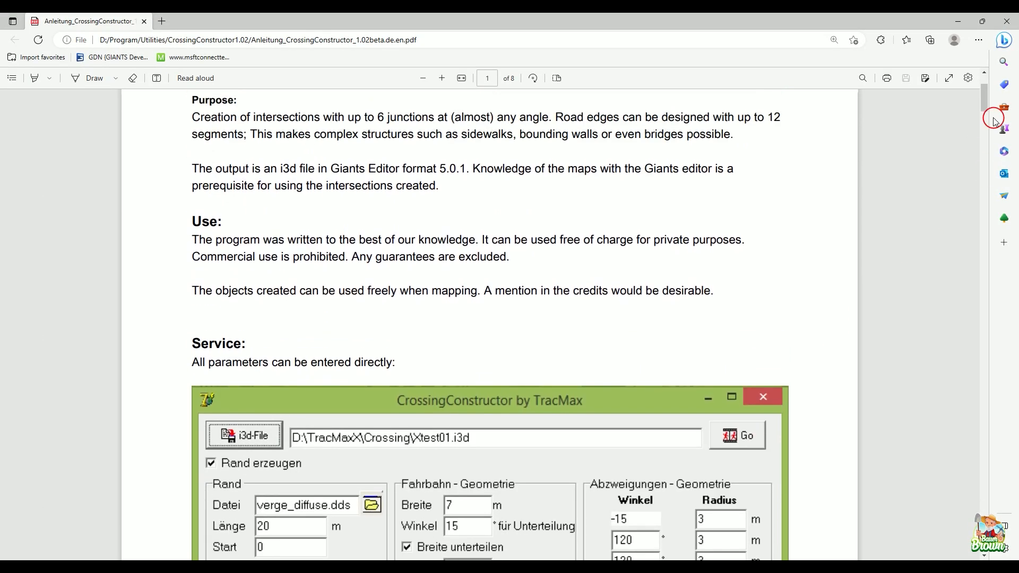
scroll(762, 318, up, 3)
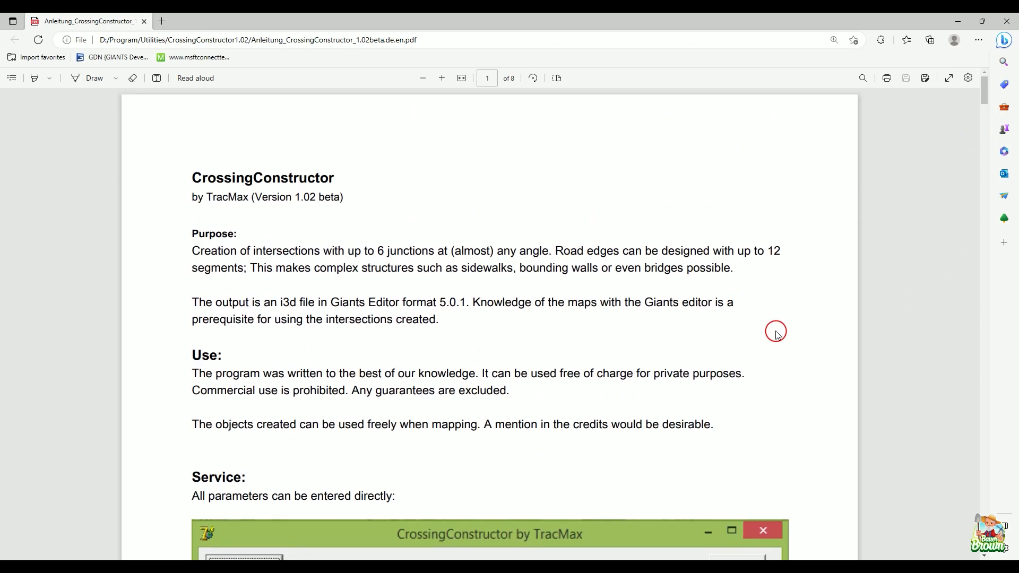
scroll(777, 334, down, 8)
scroll(777, 334, up, 8)
scroll(835, 332, down, 3)
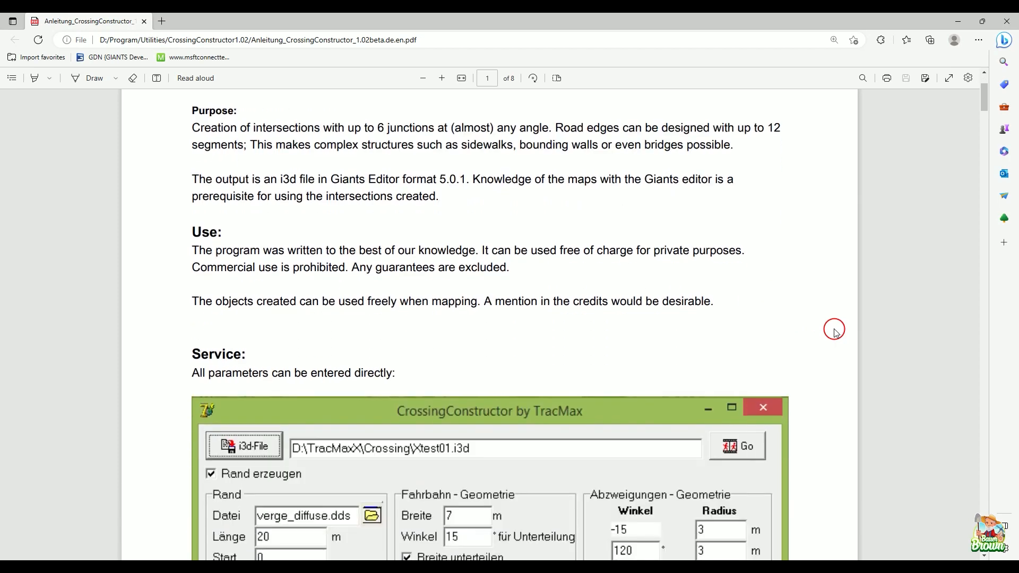
scroll(834, 332, up, 3)
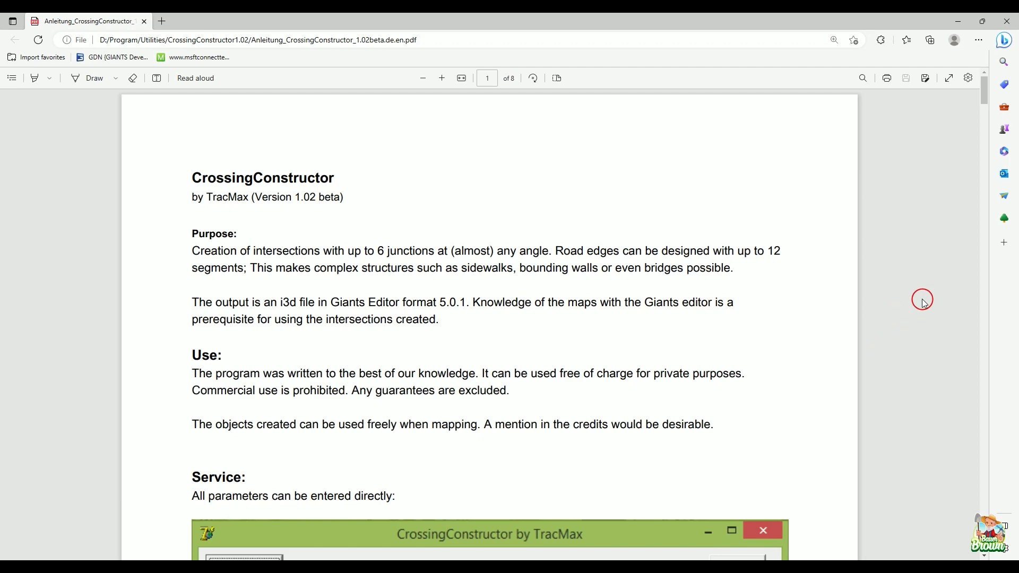
scroll(902, 274, down, 2)
scroll(902, 274, down, 15)
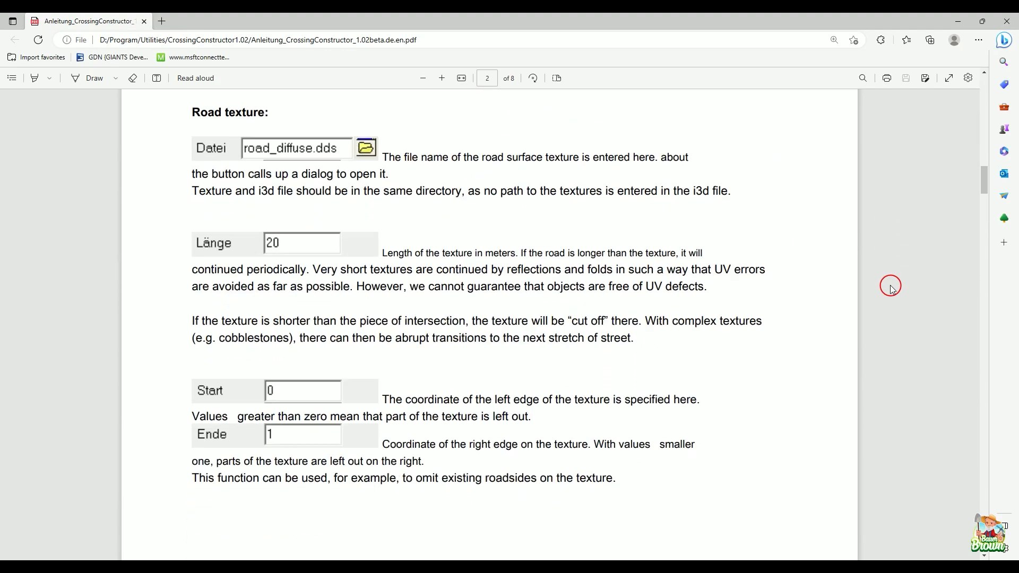
scroll(891, 285, up, 10)
scroll(899, 252, up, 10)
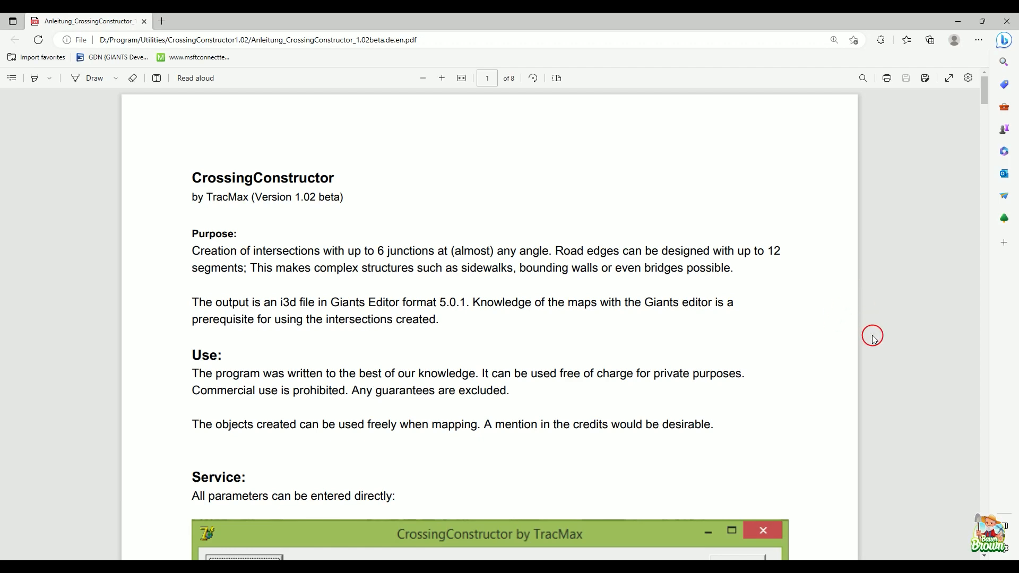
scroll(873, 337, down, 7)
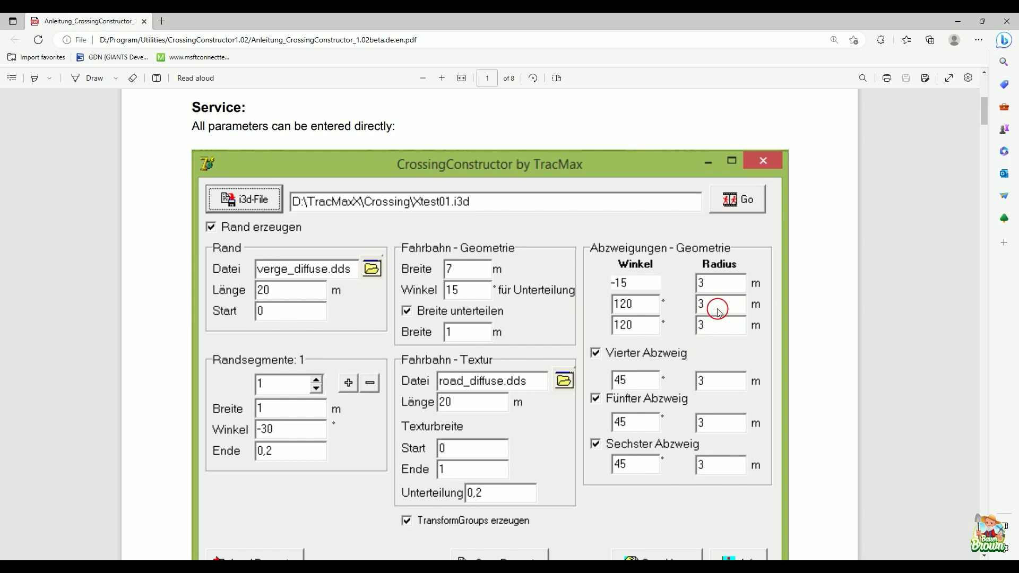
scroll(883, 297, up, 2)
scroll(883, 298, up, 4)
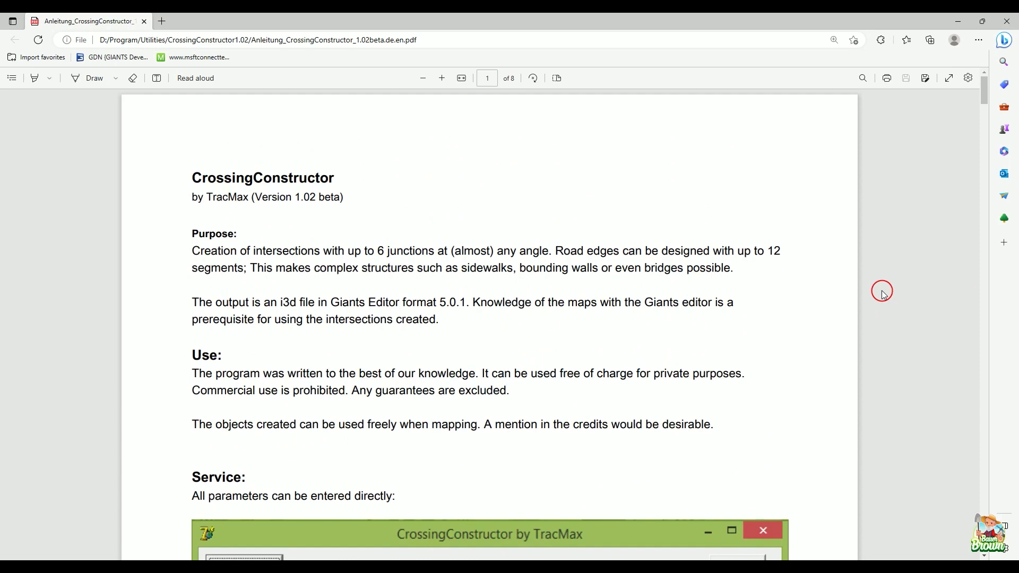
Step: Examine the manual's parameter screenshot and its sections on road texture, branches, margins, edge segments and miscellaneous options
scroll(884, 293, down, 4)
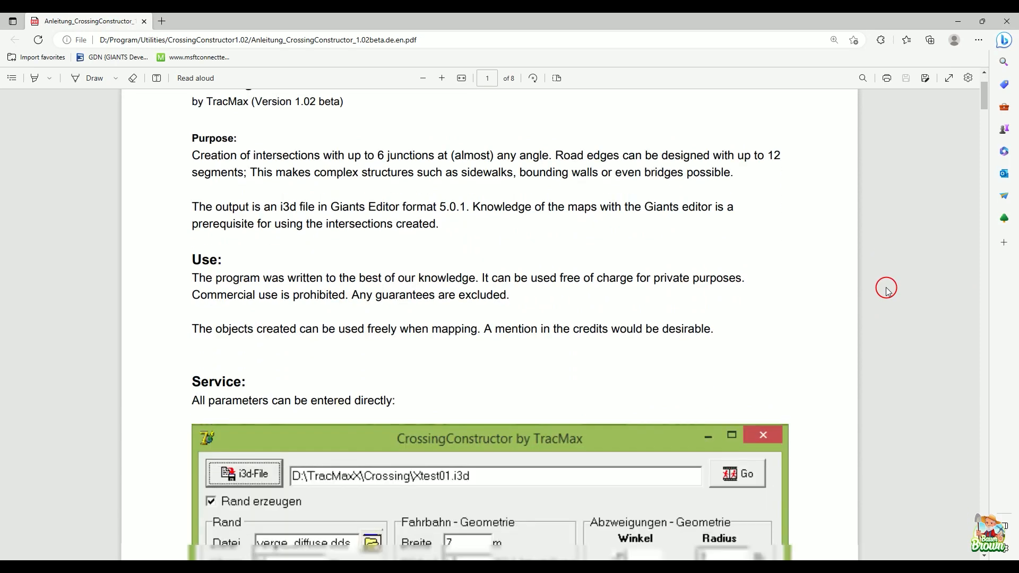
scroll(887, 291, down, 4)
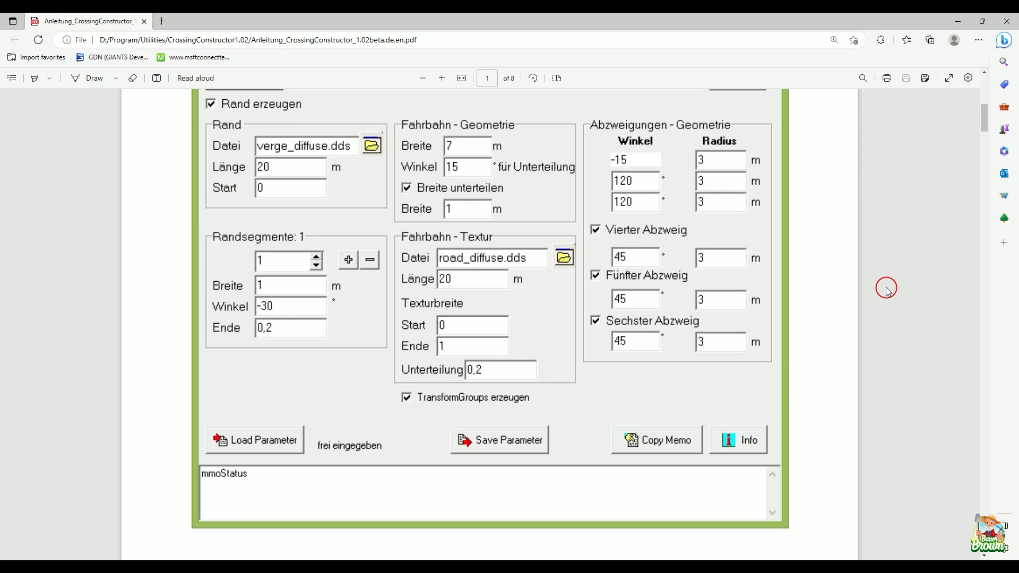
scroll(886, 290, down, 8)
scroll(886, 291, down, 13)
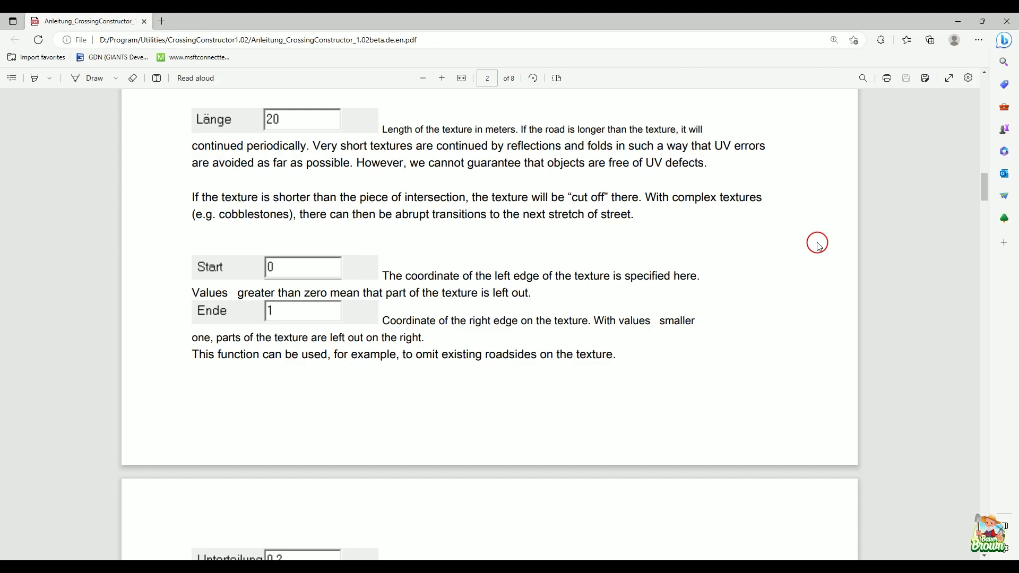
drag(986, 191, 985, 241)
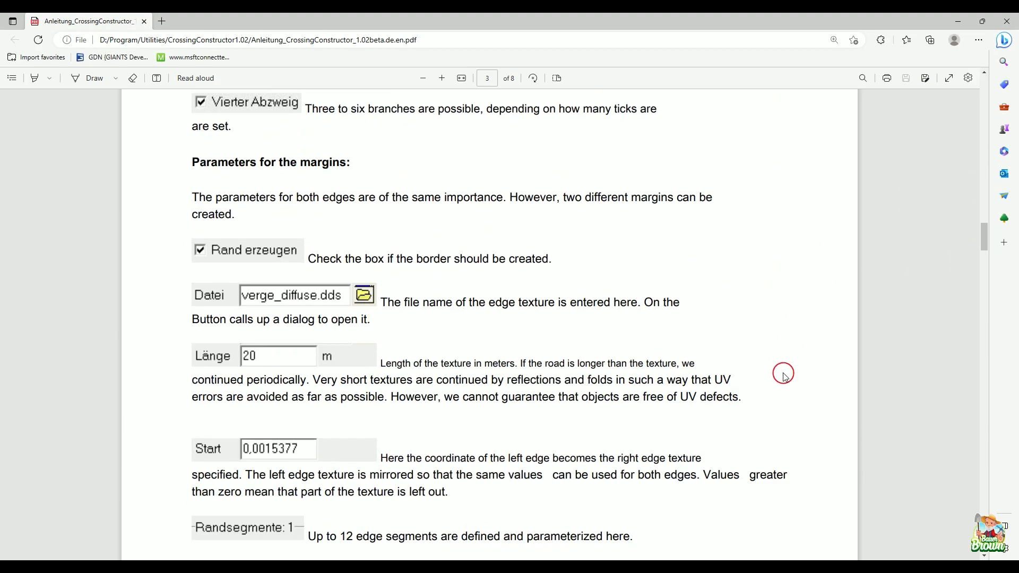
scroll(785, 372, down, 7)
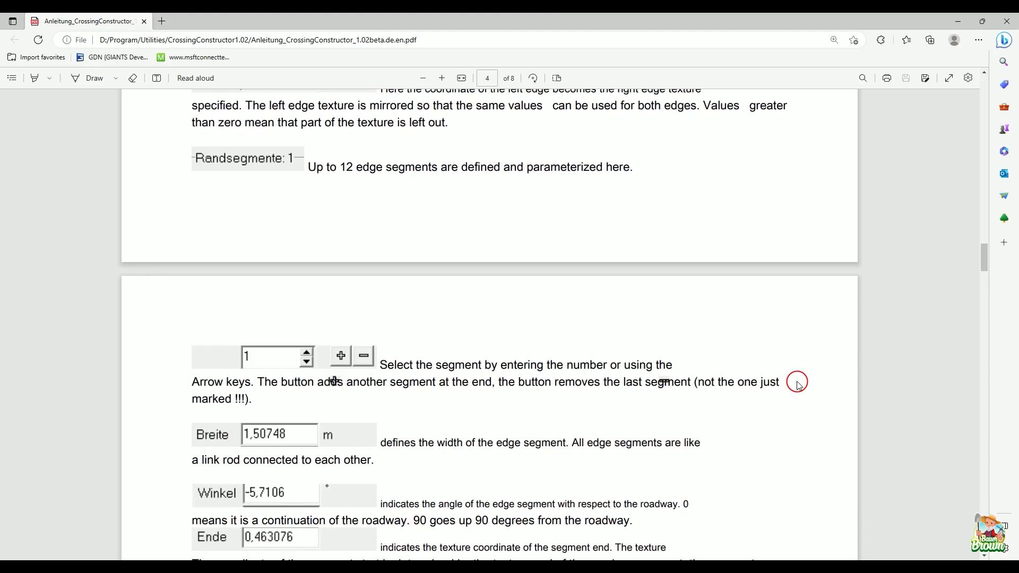
scroll(802, 384, down, 12)
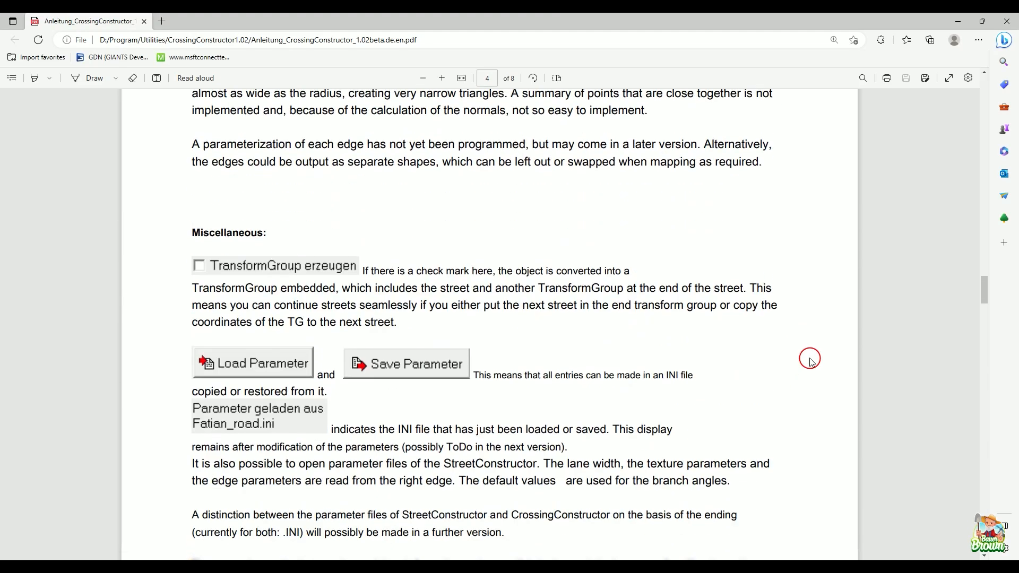
scroll(804, 371, up, 20)
scroll(811, 361, up, 20)
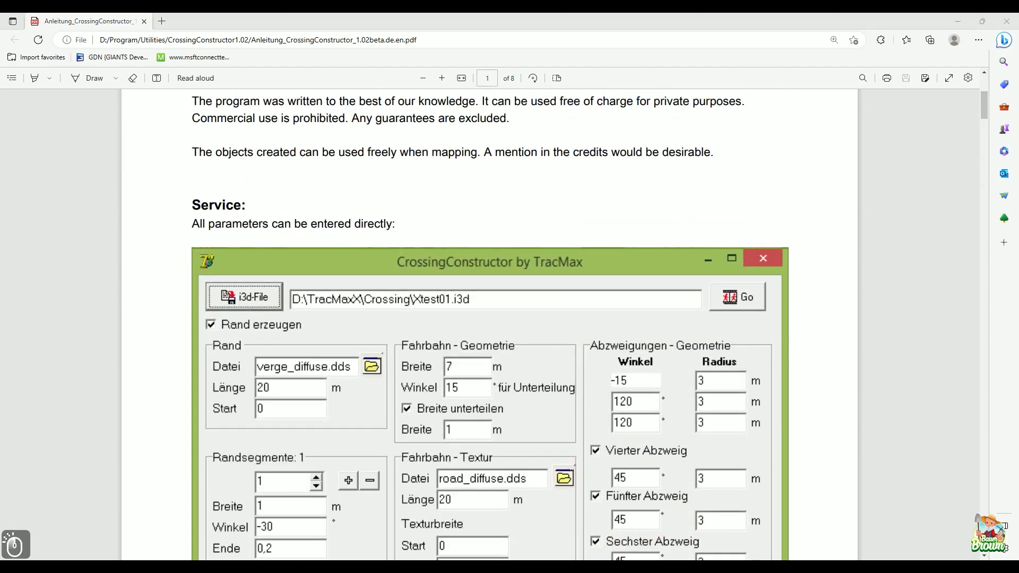
Step: Switch to File Explorer, launch CrossingConstructor1.02, and bring its window in front of the map in GIANTS Editor
mouse_move(501, 559)
click(482, 528)
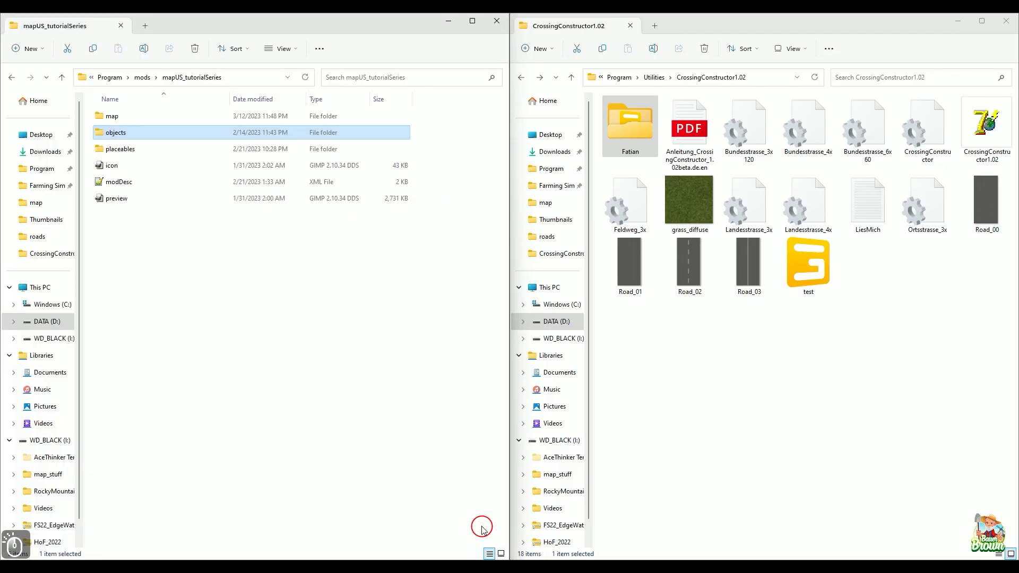
double_click(990, 129)
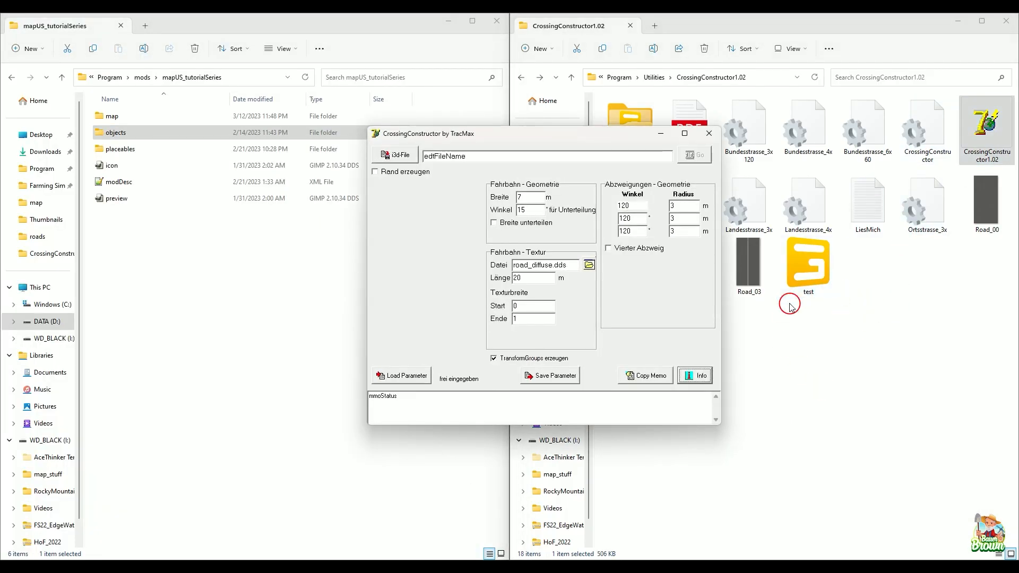
click(614, 563)
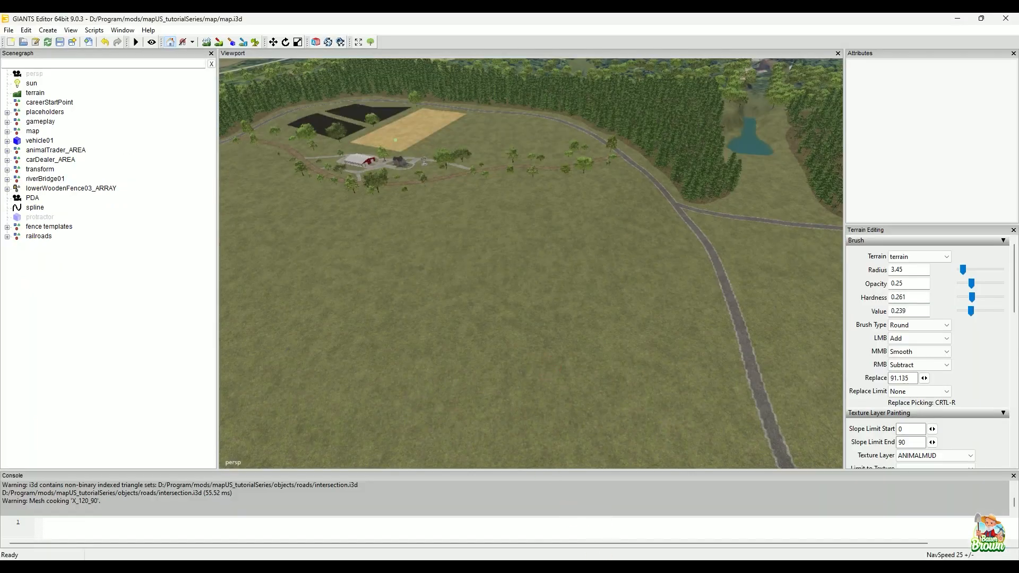
click(708, 565)
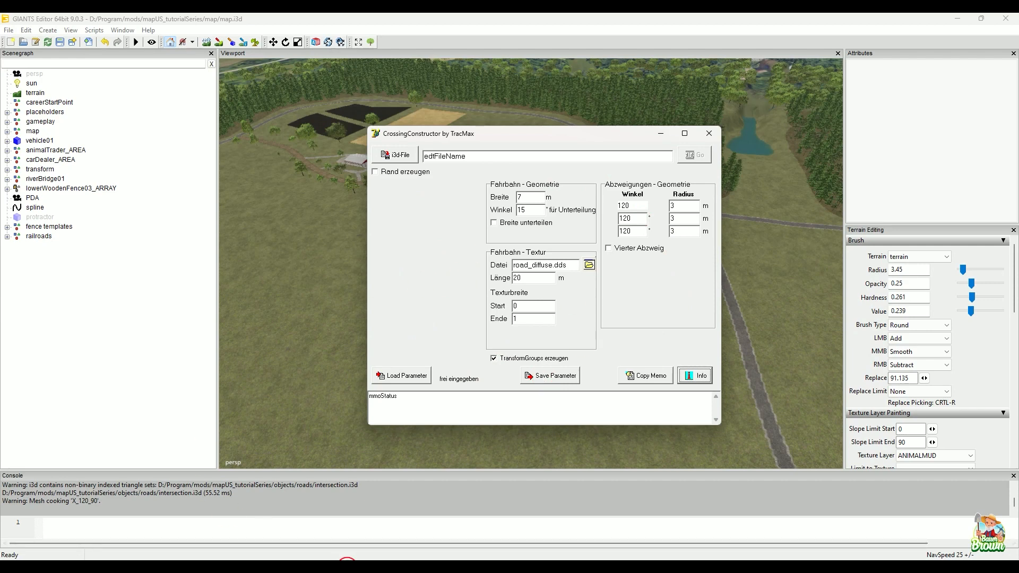
click(347, 566)
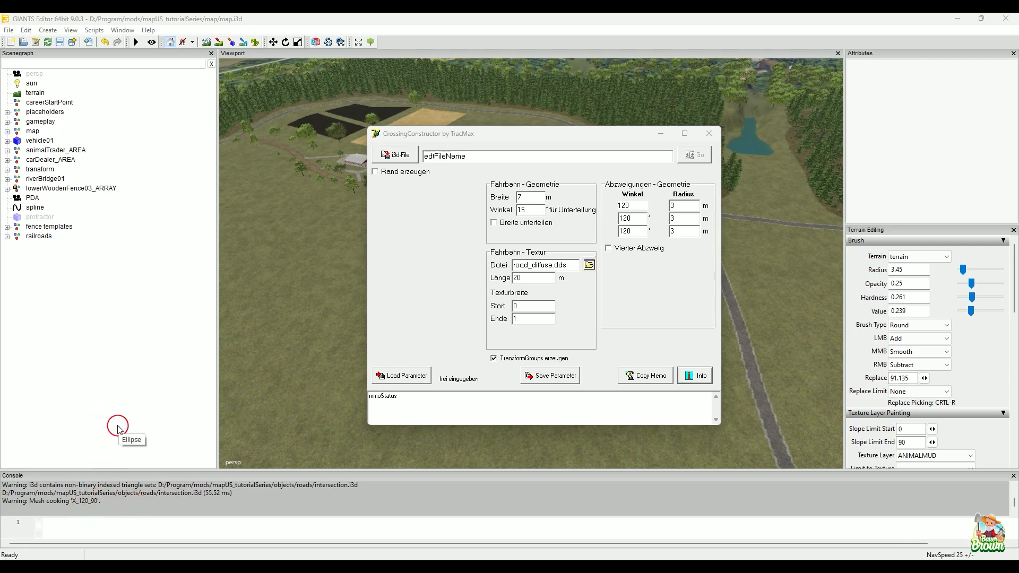
click(257, 503)
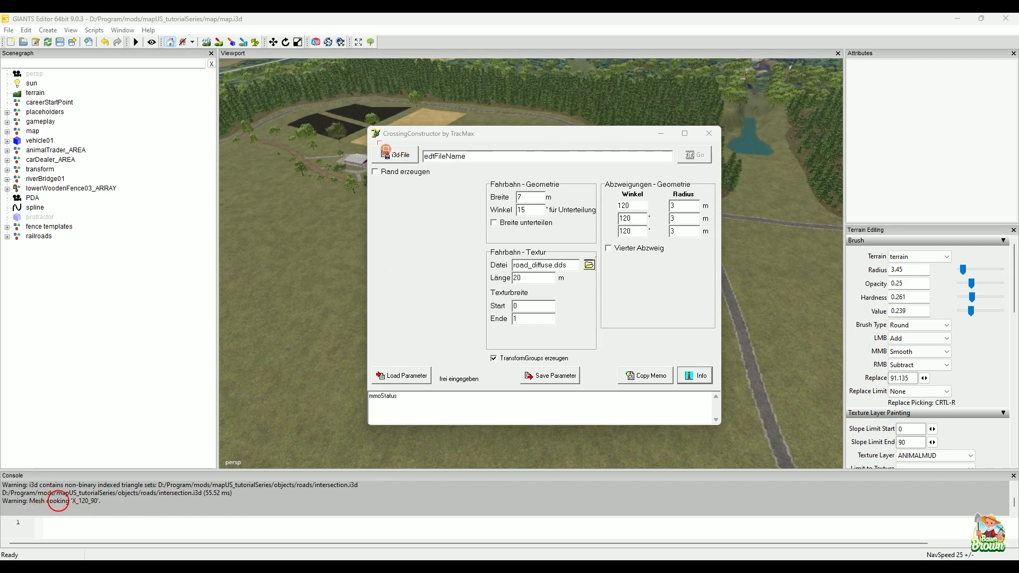
mouse_move(382, 149)
mouse_down()
mouse_move(605, 152)
mouse_move(698, 170)
mouse_move(698, 186)
mouse_move(722, 180)
mouse_up()
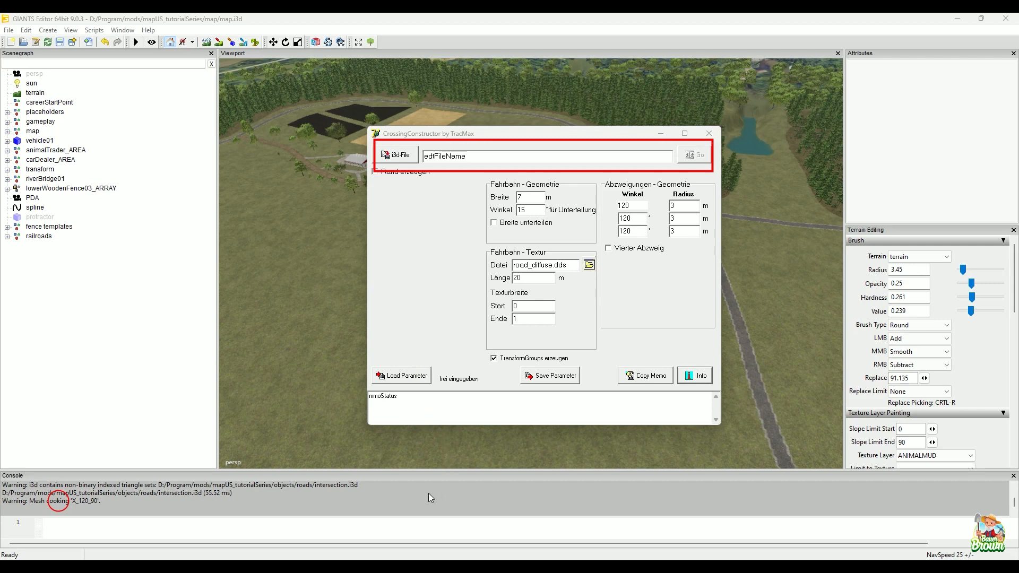
key(Escape)
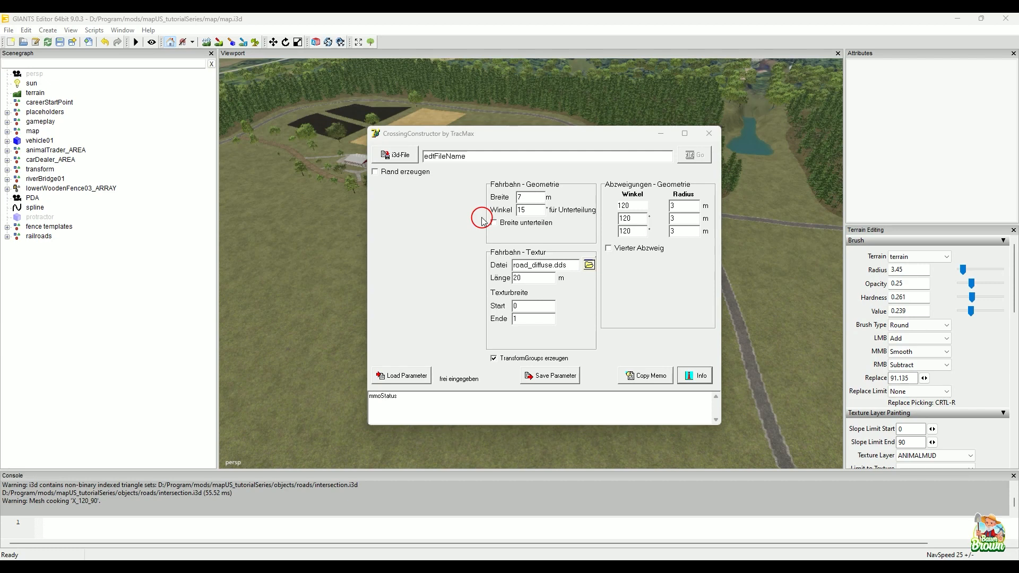
Step: Start choosing the i3d output file and browse to the objects/roads folder of mods/mapUS_tutorialSeries
click(415, 151)
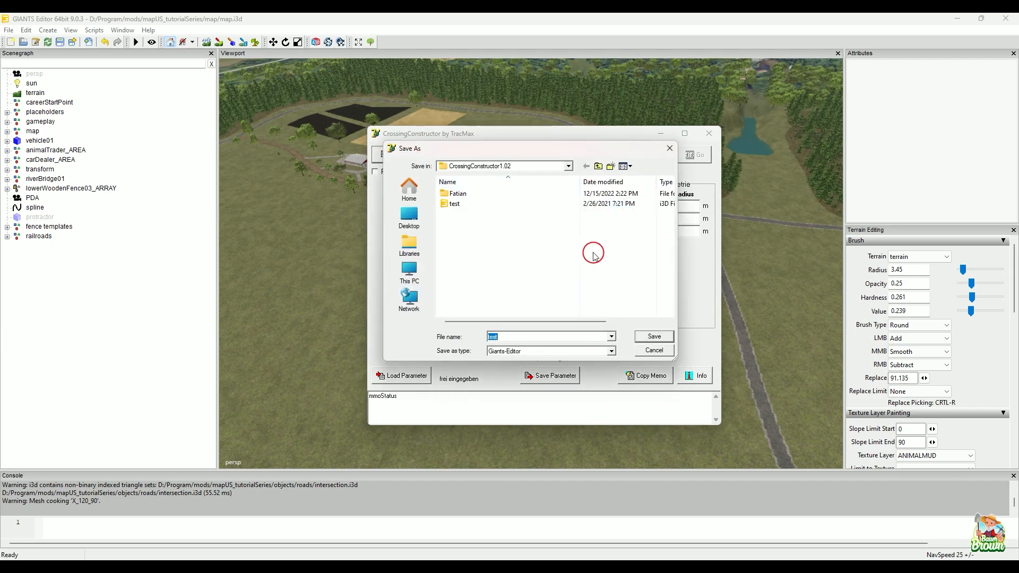
click(601, 166)
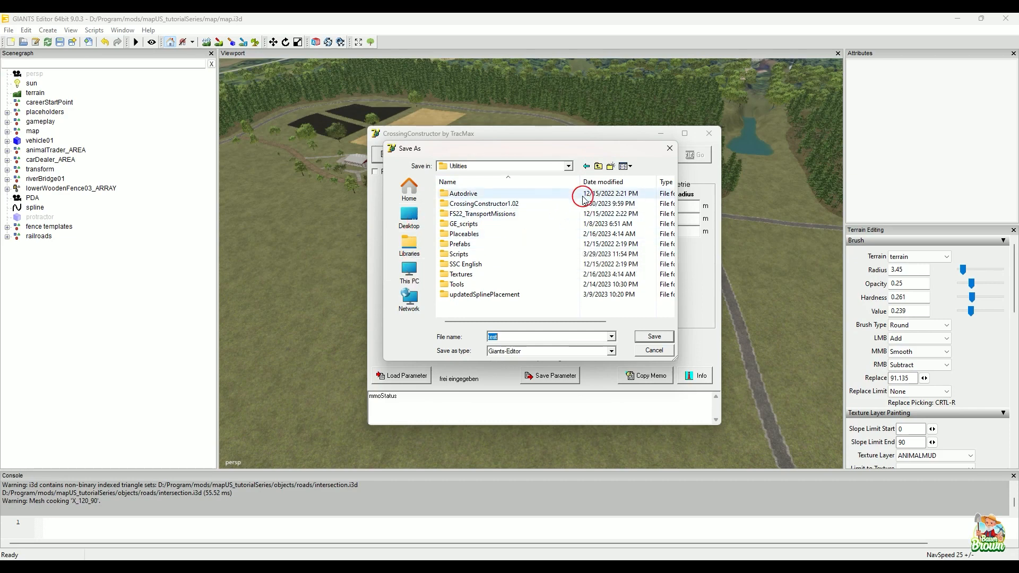
click(600, 168)
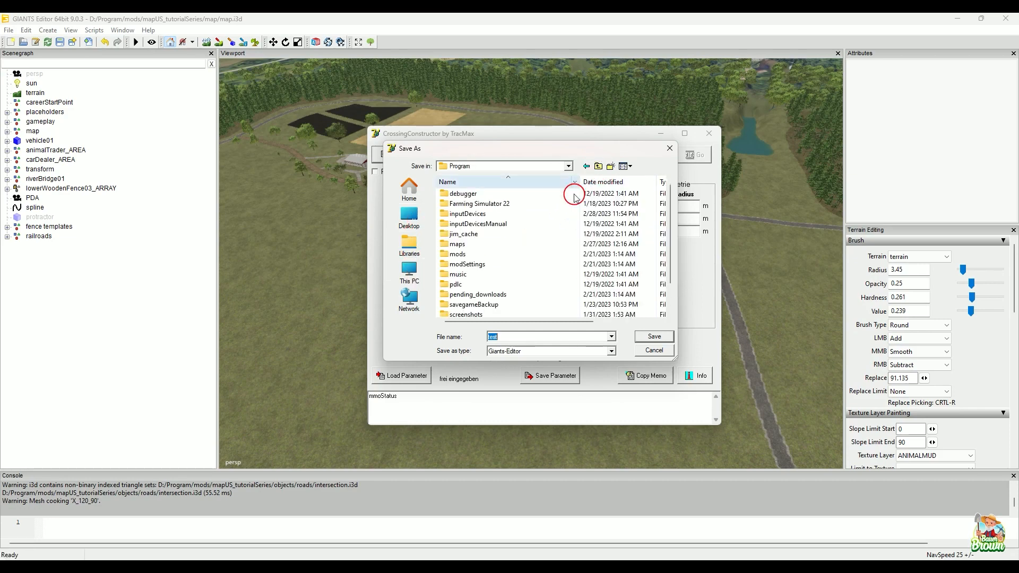
double_click(485, 255)
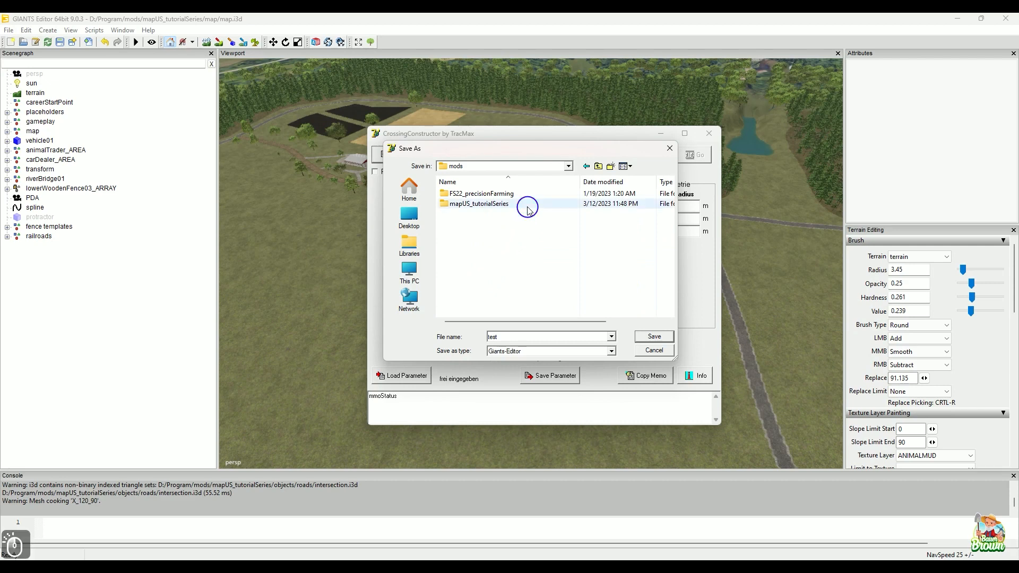
double_click(525, 205)
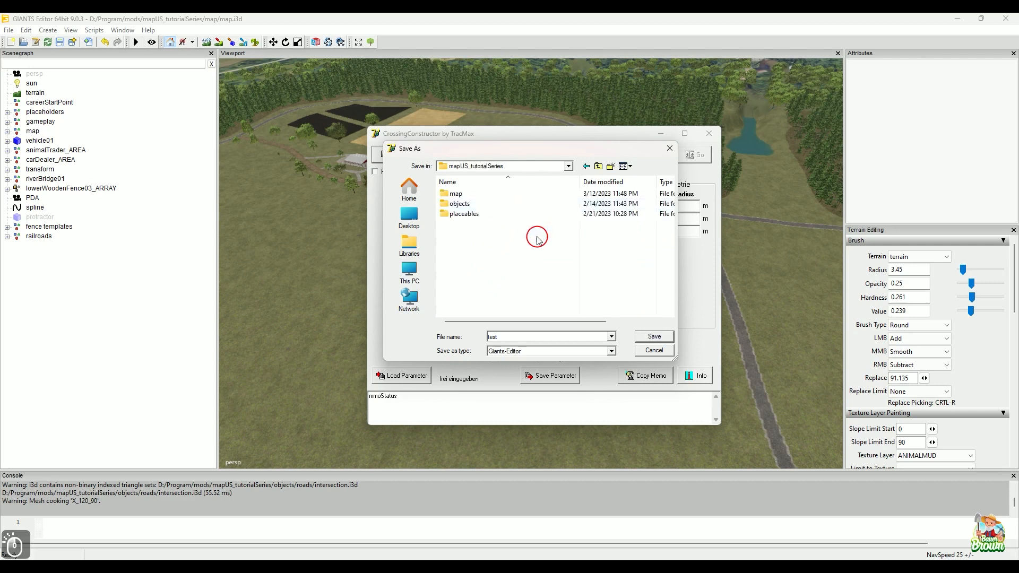
double_click(507, 204)
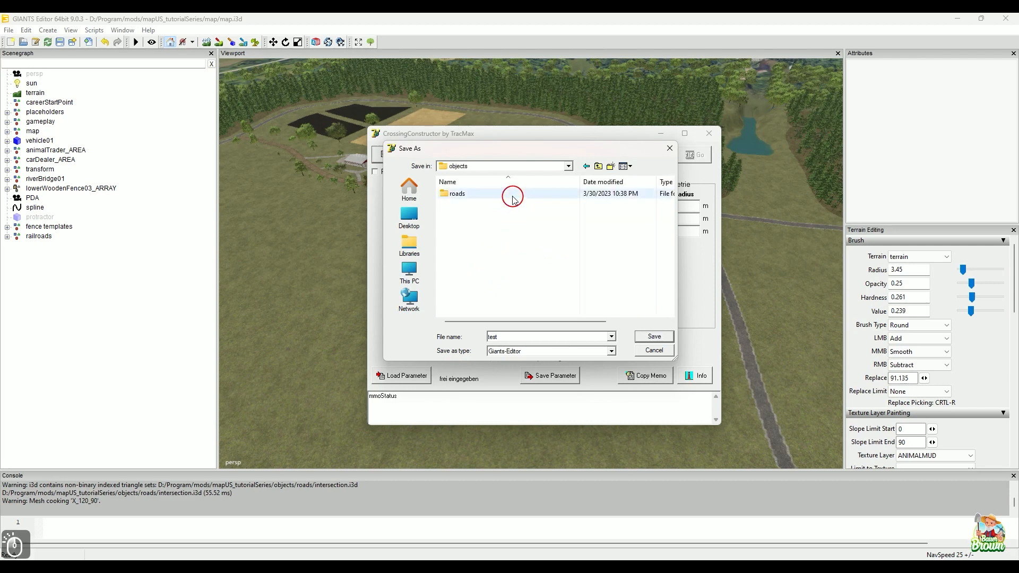
double_click(509, 193)
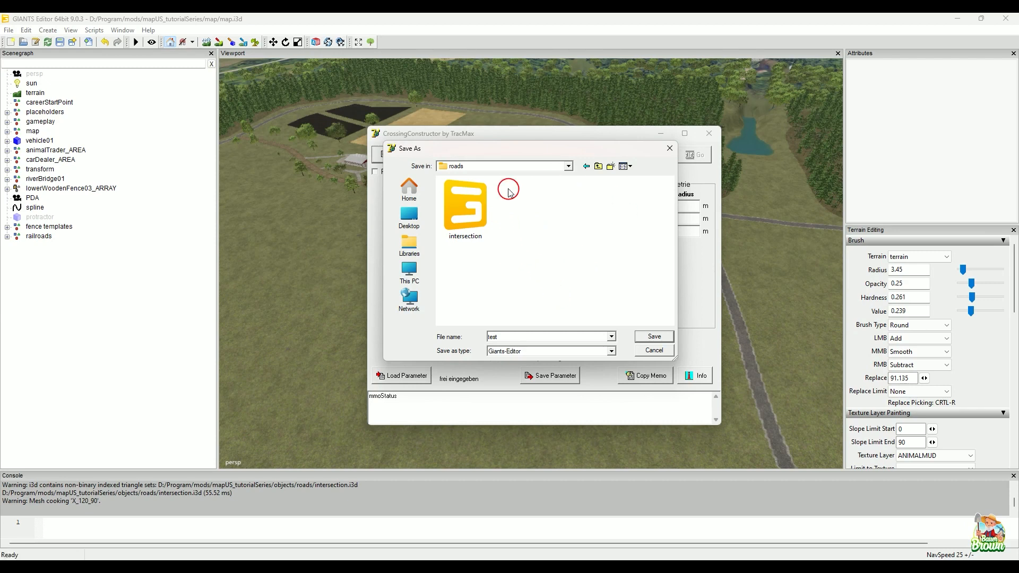
Step: Delete the existing intersection file from the roads folder
double_click(518, 337)
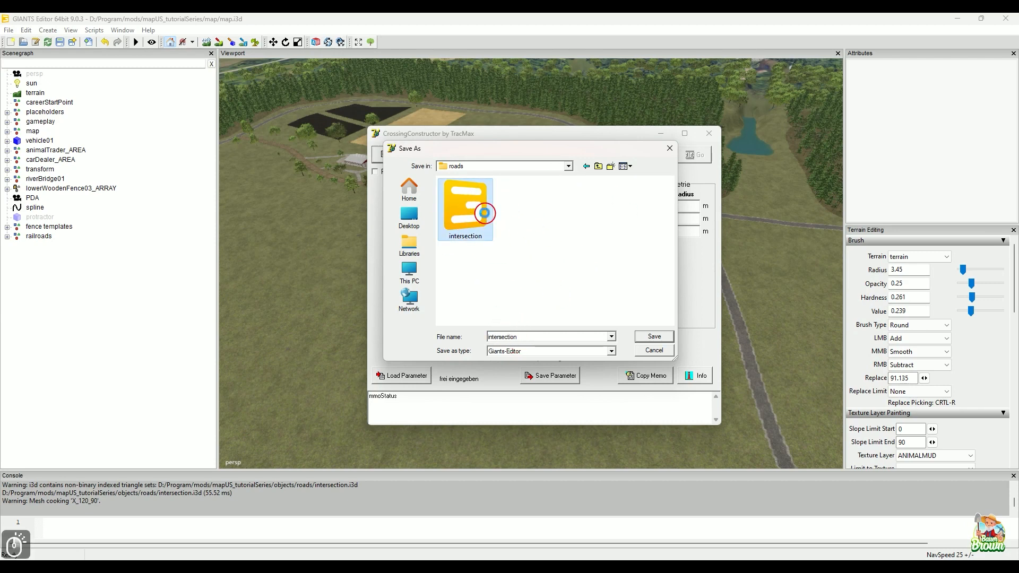
right_click(486, 215)
click(532, 364)
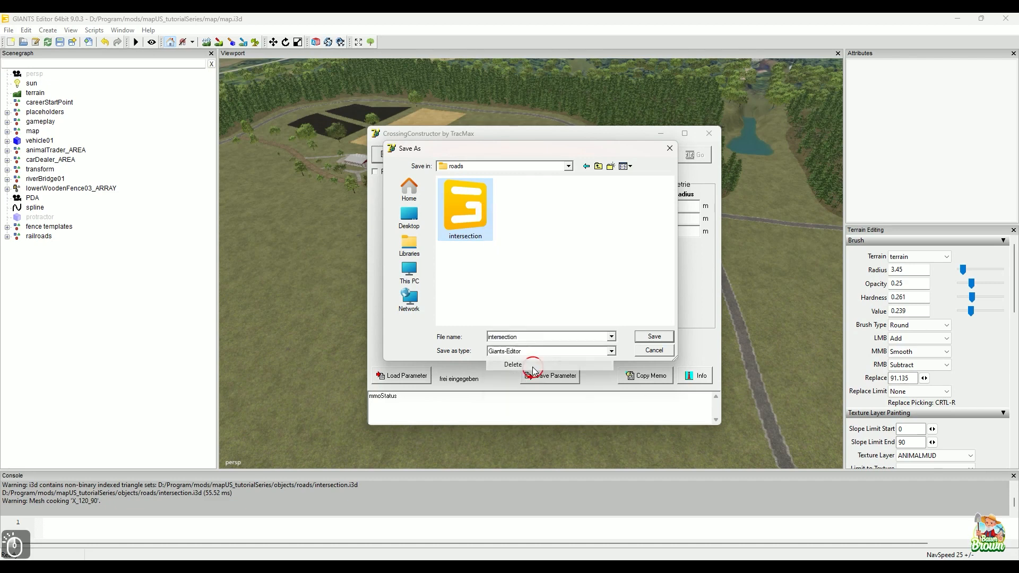
key(Return)
Step: Name the i3d output file intersection and save it as the target in the roads folder
double_click(528, 336)
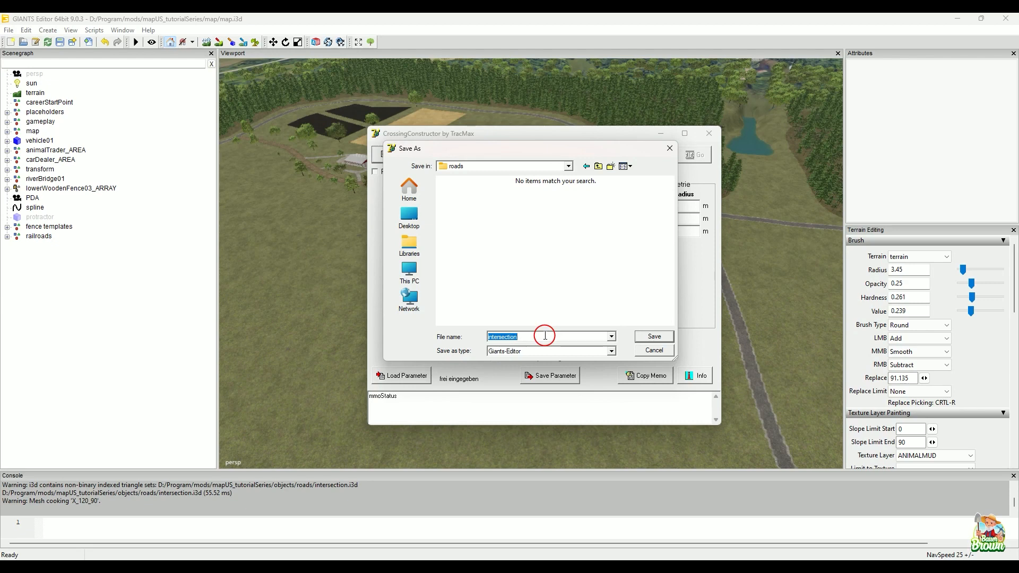
text(itner)
key(BackSpace)
key(BackSpace)
key(BackSpace)
text(t)
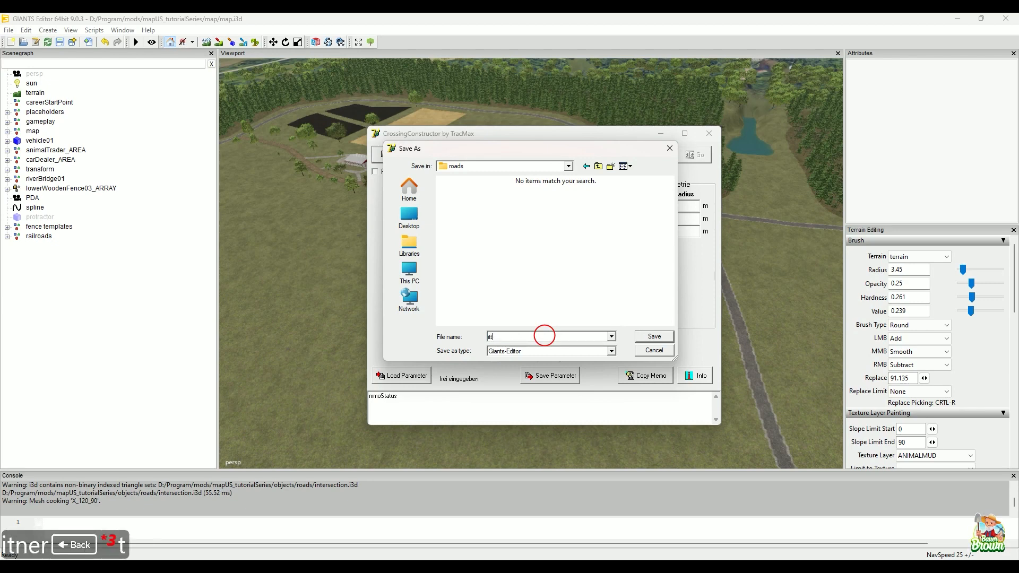
key(BackSpace)
key(BackSpace)
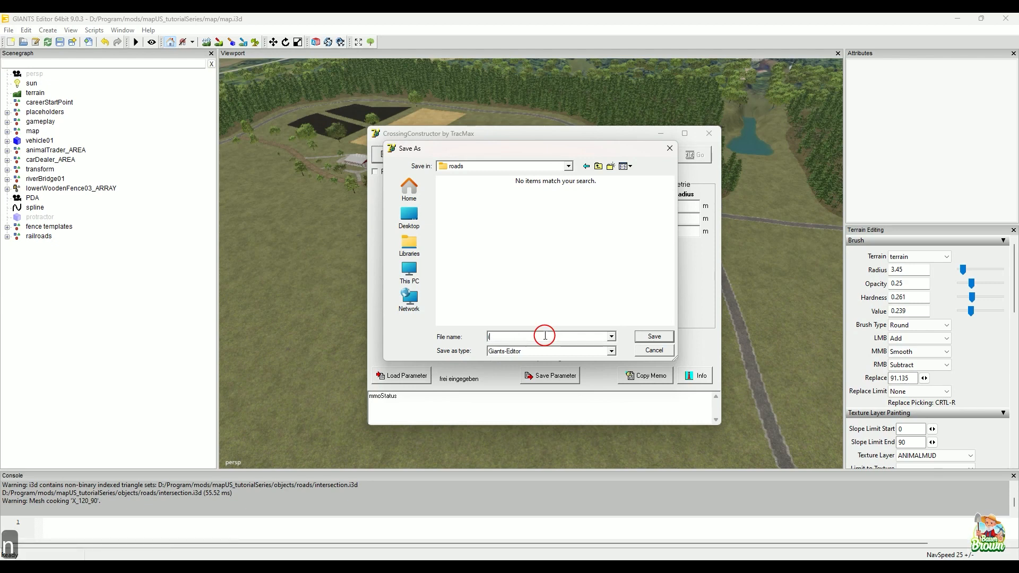
text(ntersection)
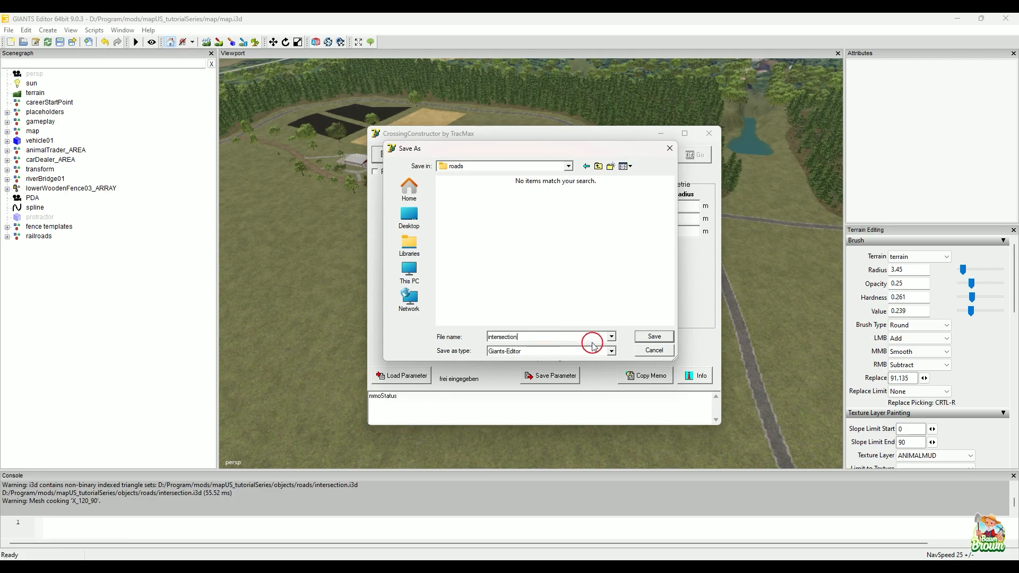
click(656, 337)
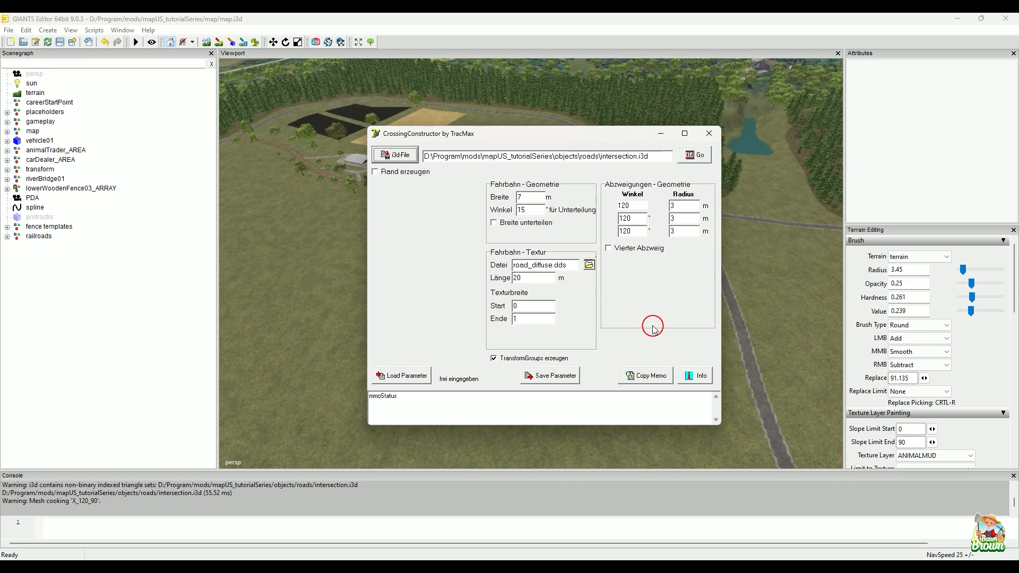
Step: Enable edge creation (Rand erzeugen) for the intersection
click(658, 156)
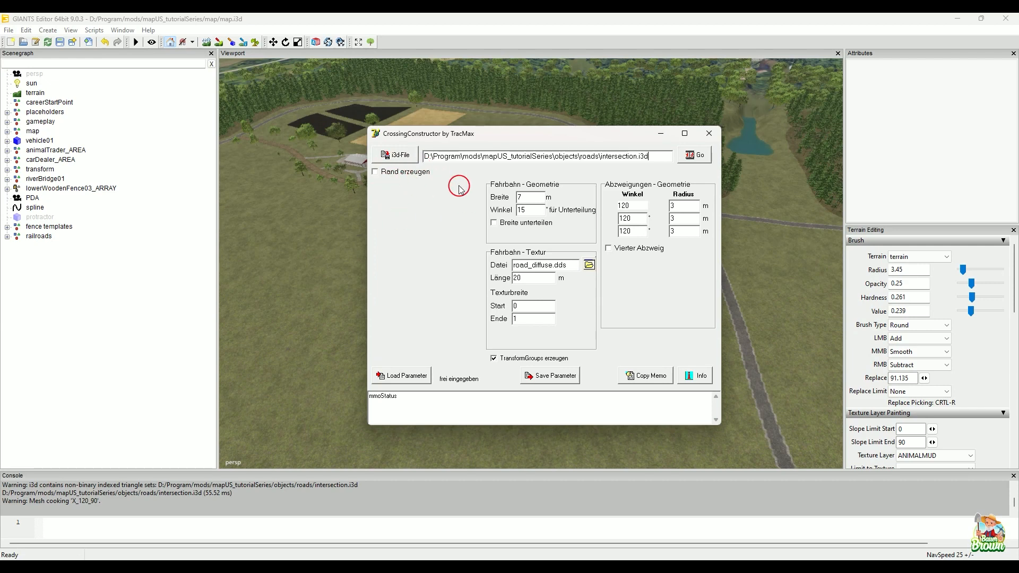
click(414, 171)
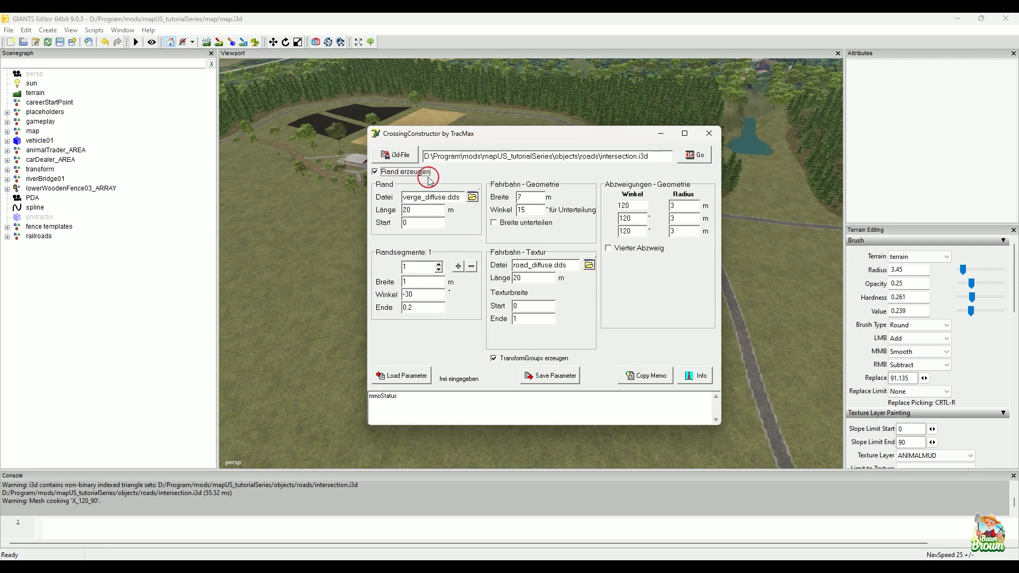
Step: Switch to the CrossingConstructor PDF manual and examine the parameter screenshot in its Service section
mouse_move(721, 566)
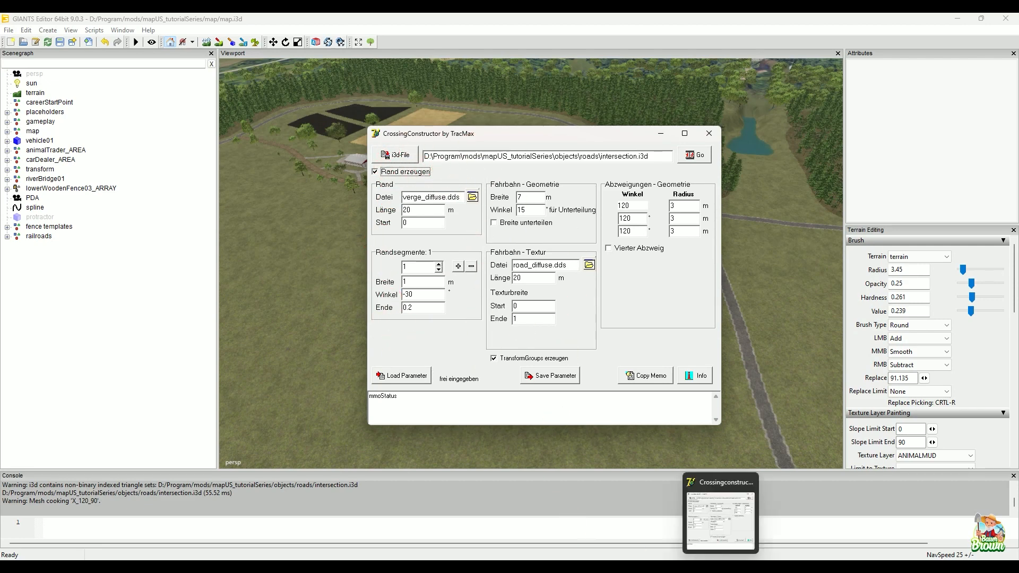
click(535, 564)
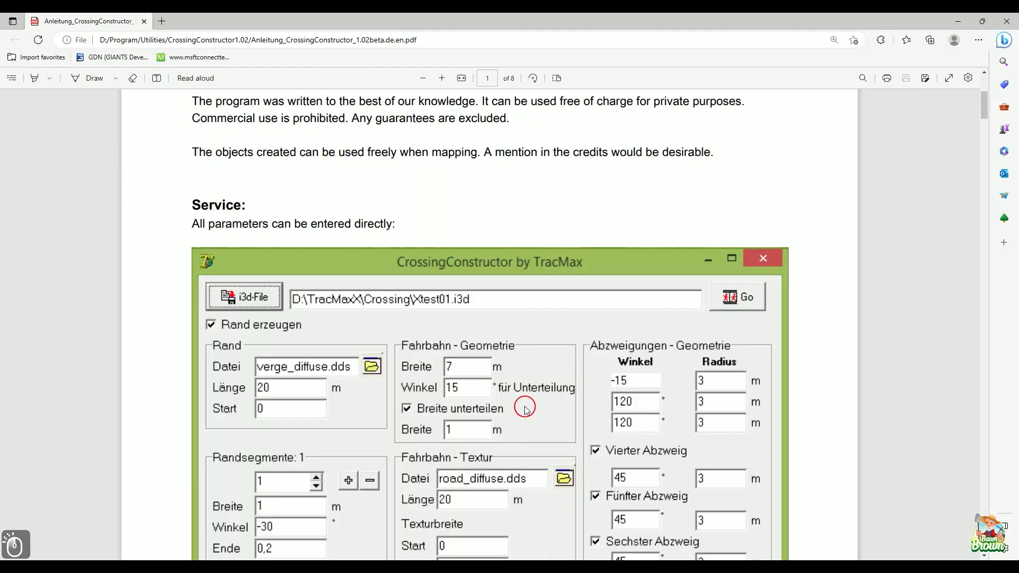
scroll(687, 340, up, 5)
scroll(689, 338, down, 9)
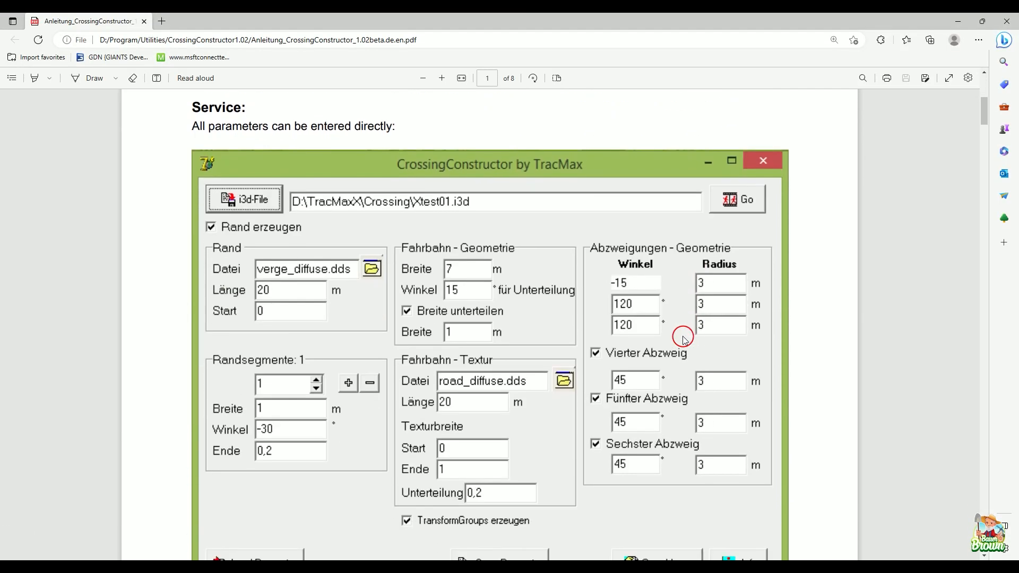
scroll(441, 336, down, 3)
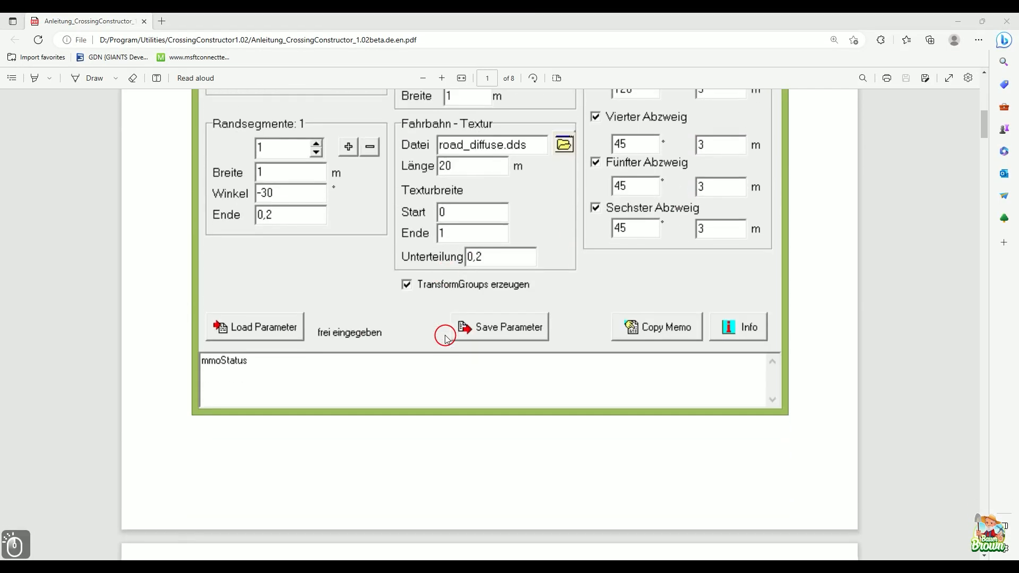
Step: Read the manual's explanations of the i3d file, road geometry, road texture and branch parameters
scroll(445, 337, up, 5)
scroll(445, 337, down, 15)
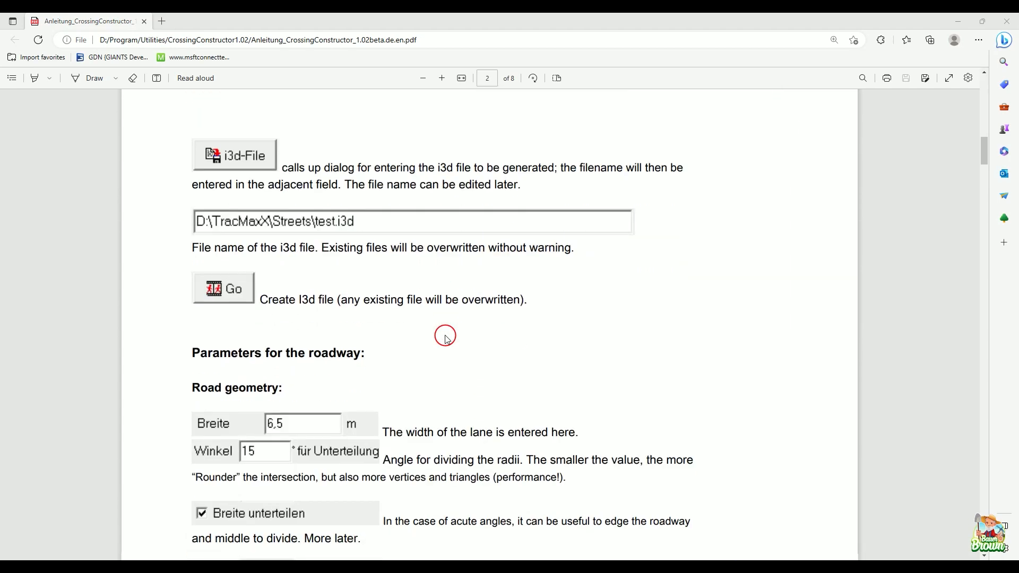
scroll(446, 339, down, 7)
scroll(446, 338, up, 4)
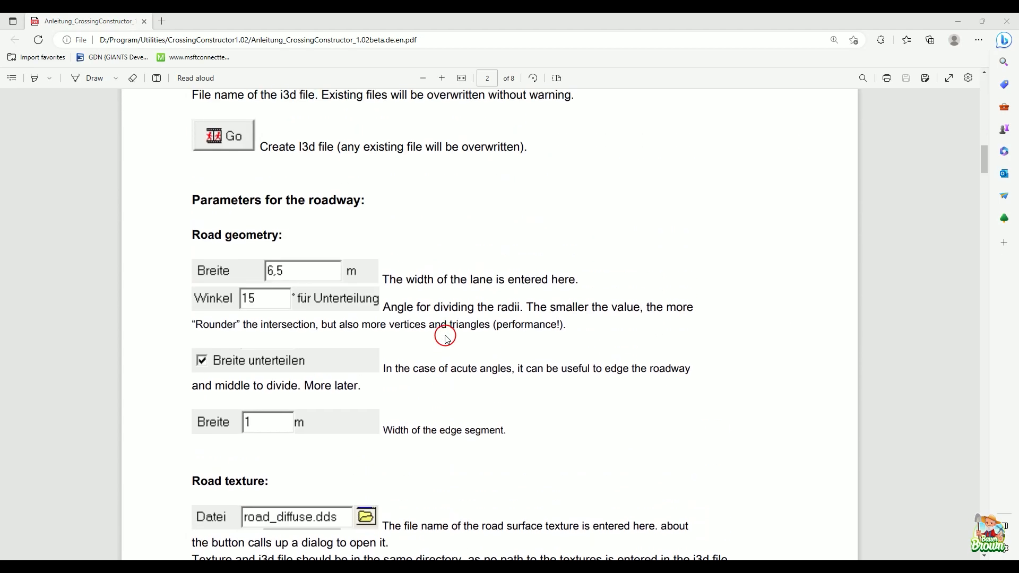
scroll(445, 338, down, 20)
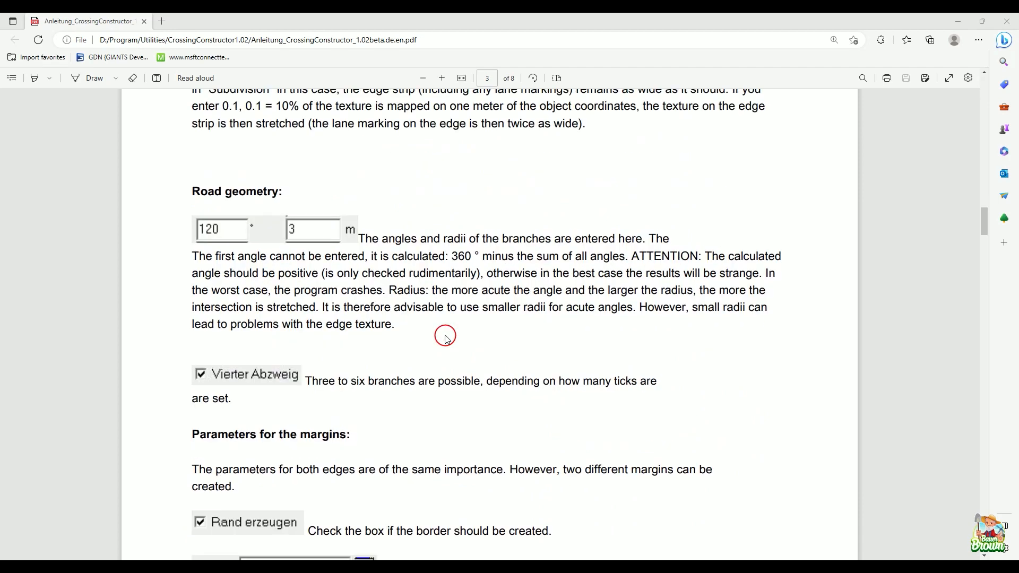
scroll(445, 338, down, 6)
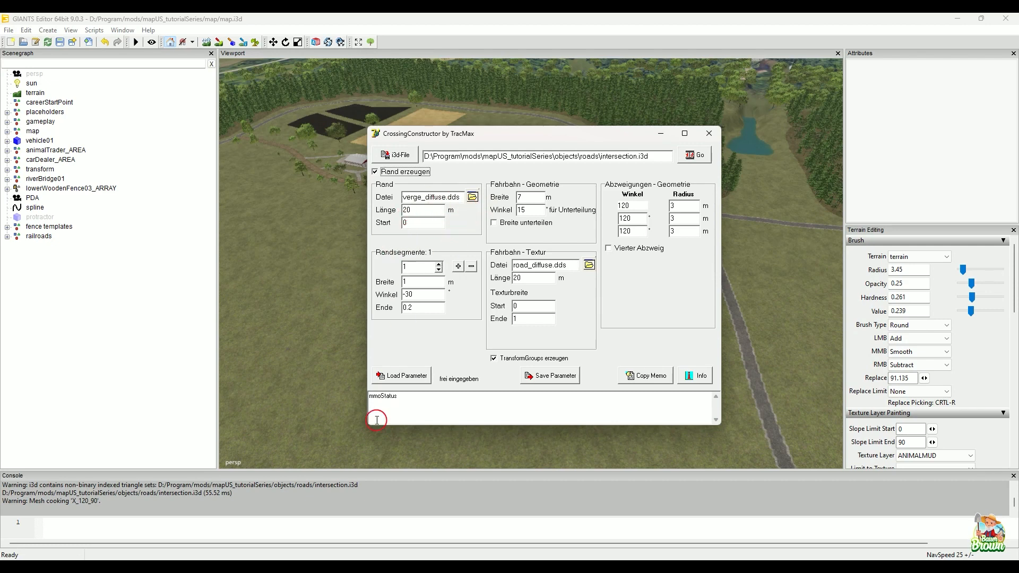
Step: Sketch a road cross-section with sloping edges and the surrounding ground as a red screen annotation over CrossingConstructor, and clear it
click(397, 560)
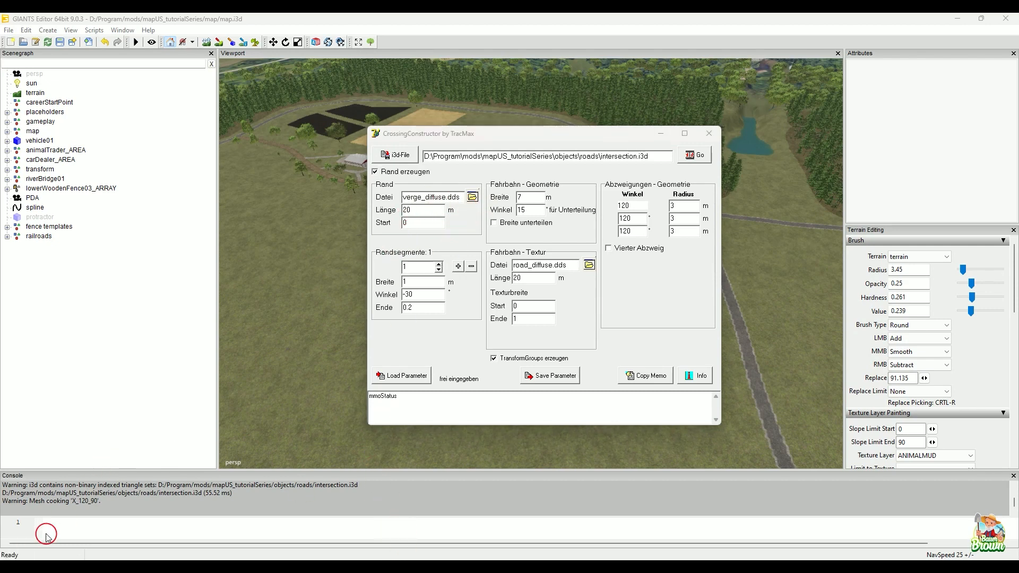
click(90, 503)
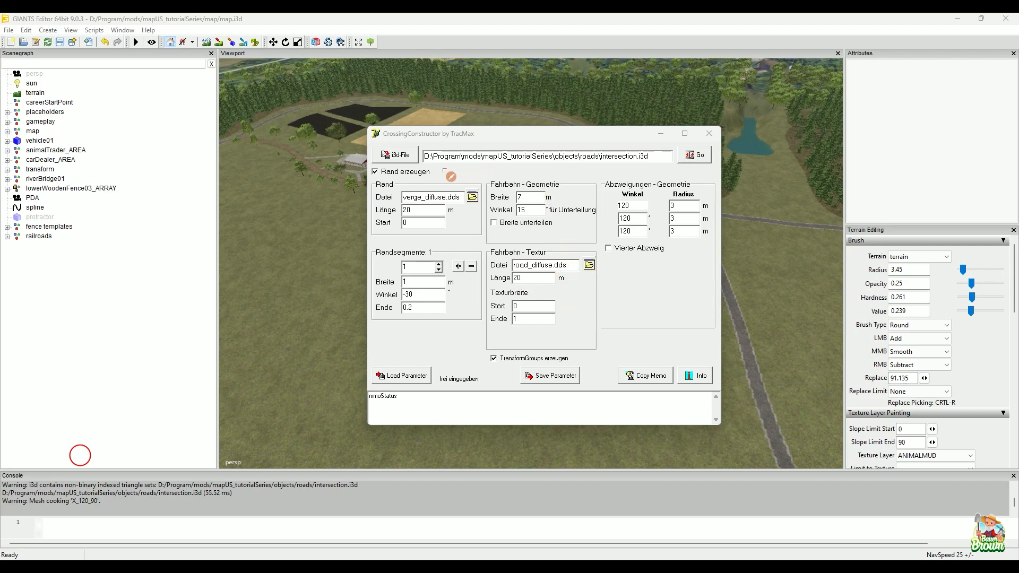
drag(452, 179, 649, 171)
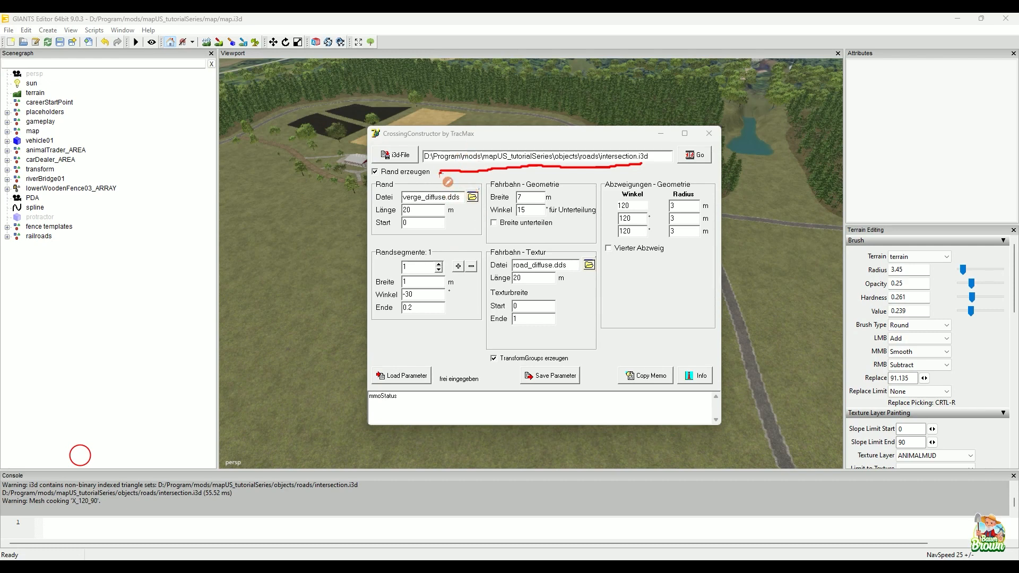
drag(442, 171, 418, 197)
drag(642, 165, 678, 189)
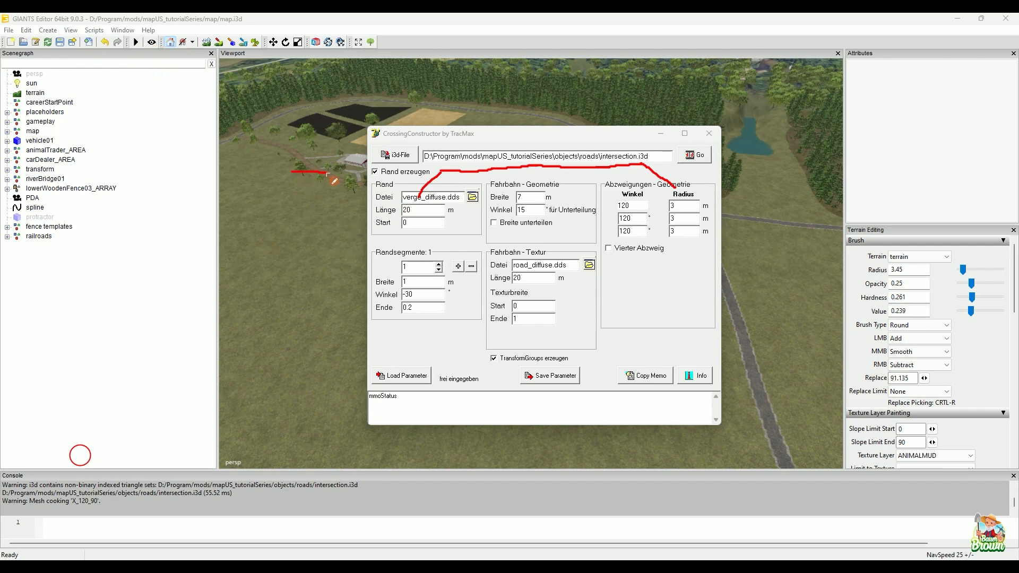
mouse_move(327, 174)
mouse_down()
mouse_move(657, 171)
mouse_move(791, 156)
mouse_up()
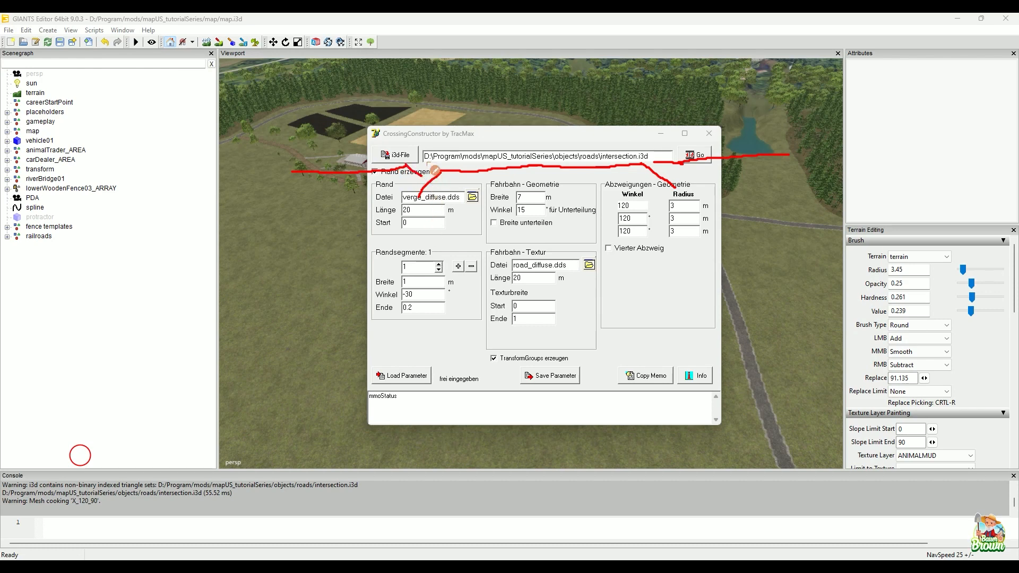
mouse_move(427, 139)
mouse_down()
mouse_move(421, 162)
mouse_move(437, 169)
mouse_up()
mouse_move(431, 176)
mouse_down()
mouse_move(440, 187)
mouse_move(442, 169)
mouse_up()
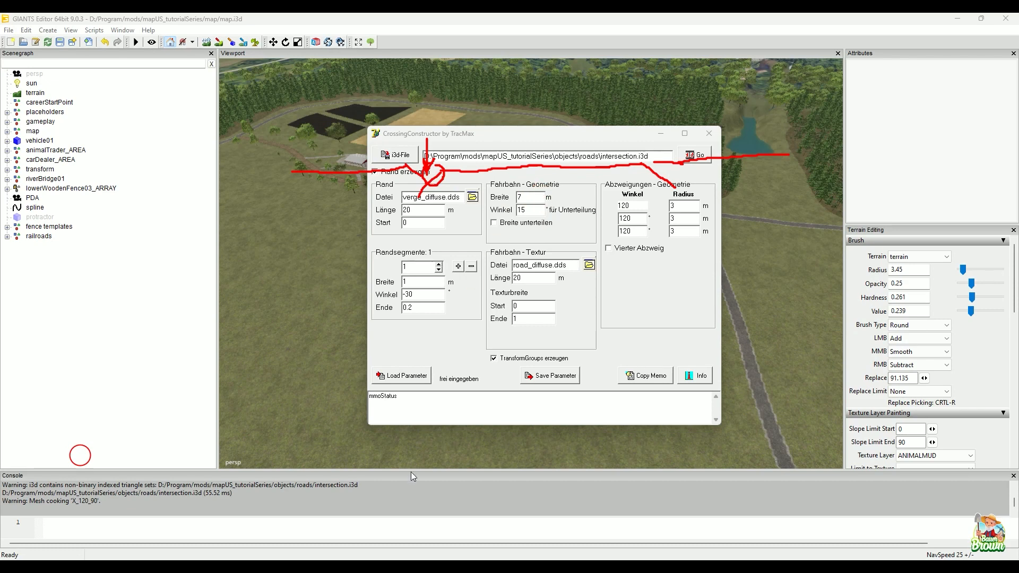
click(403, 497)
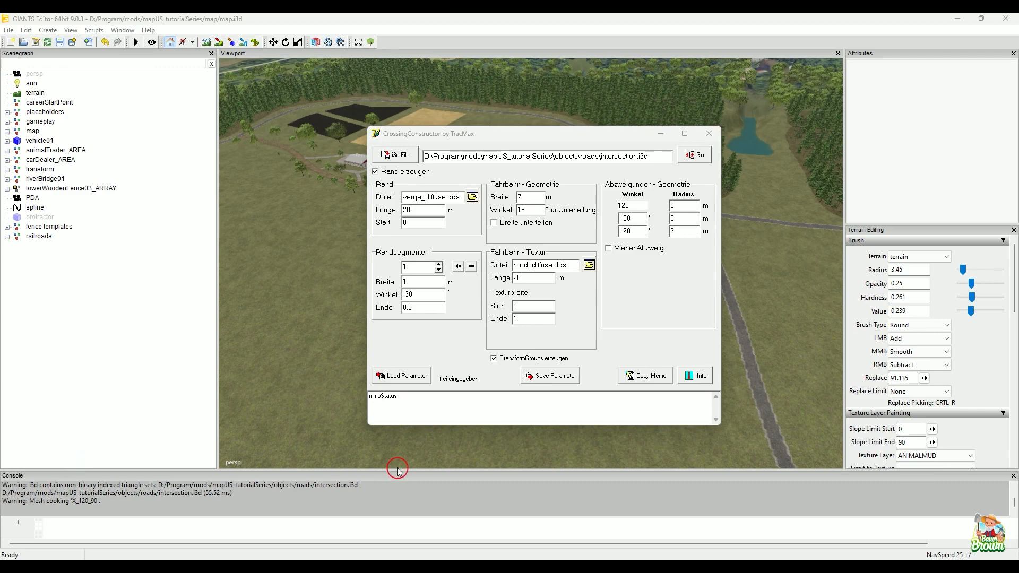
Step: Browse the available edge textures without choosing one, and open the objects/roads folder of mapUS_tutorialSeries in File Explorer
click(473, 197)
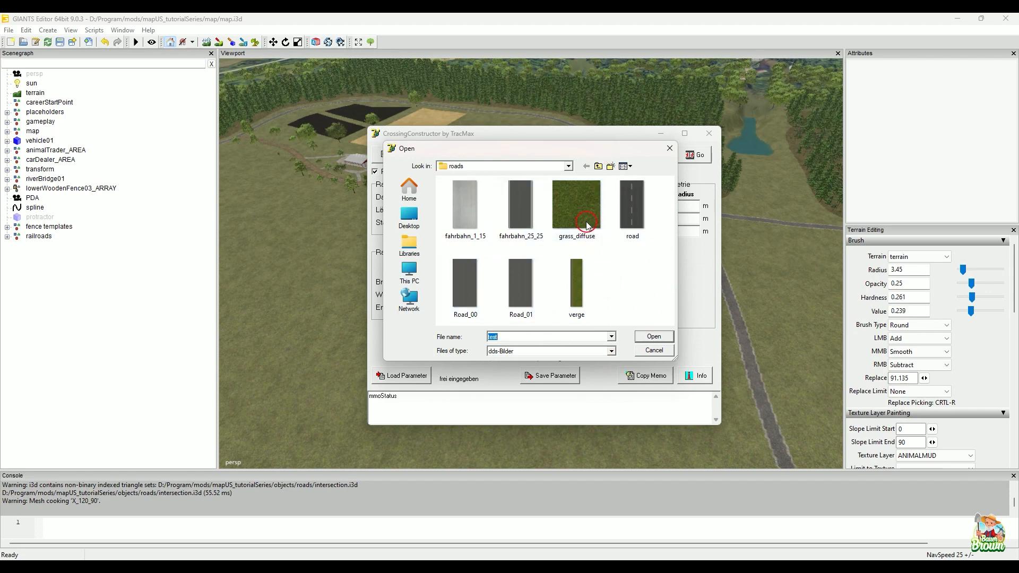
click(669, 149)
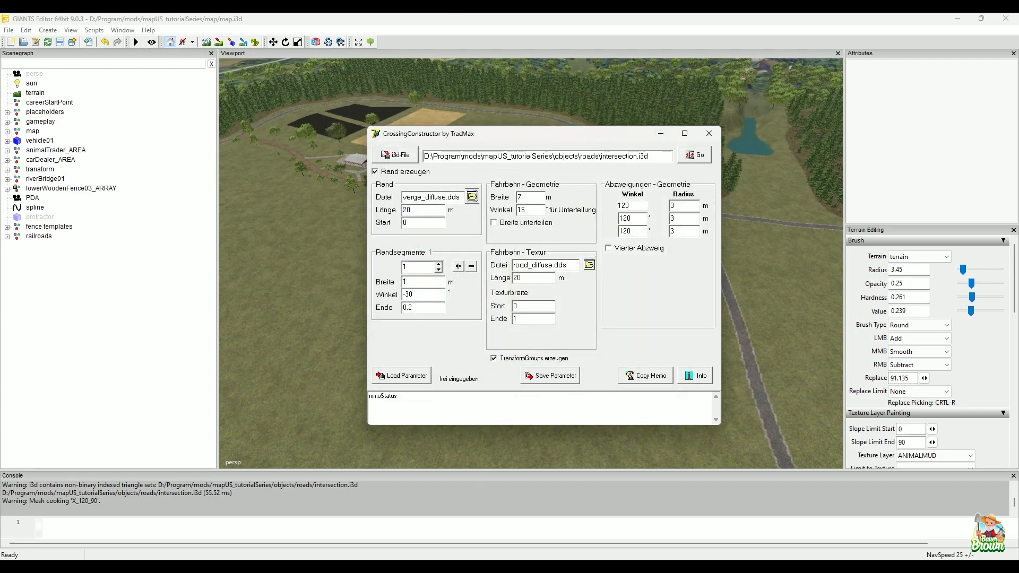
mouse_move(484, 562)
click(451, 512)
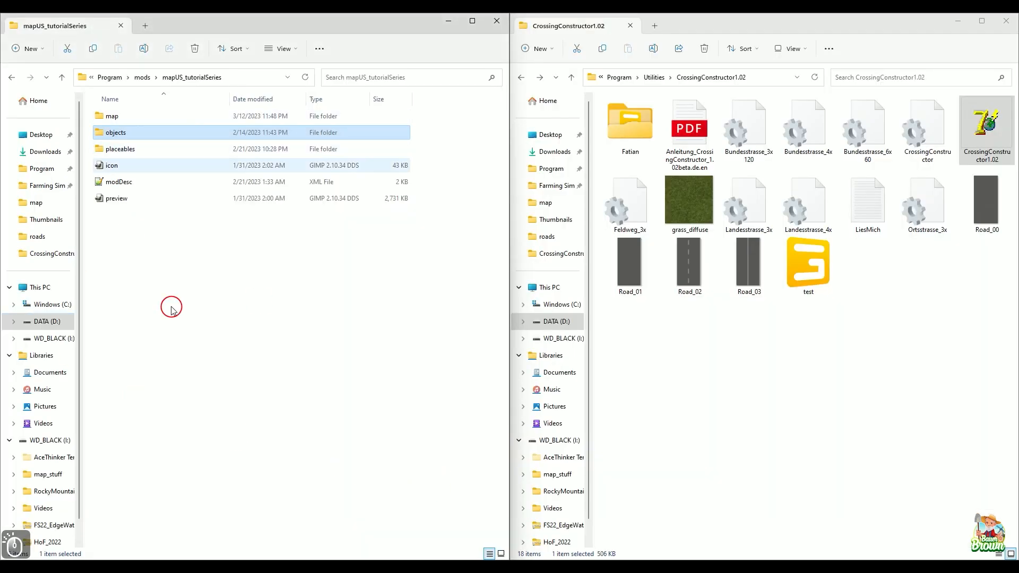
double_click(125, 136)
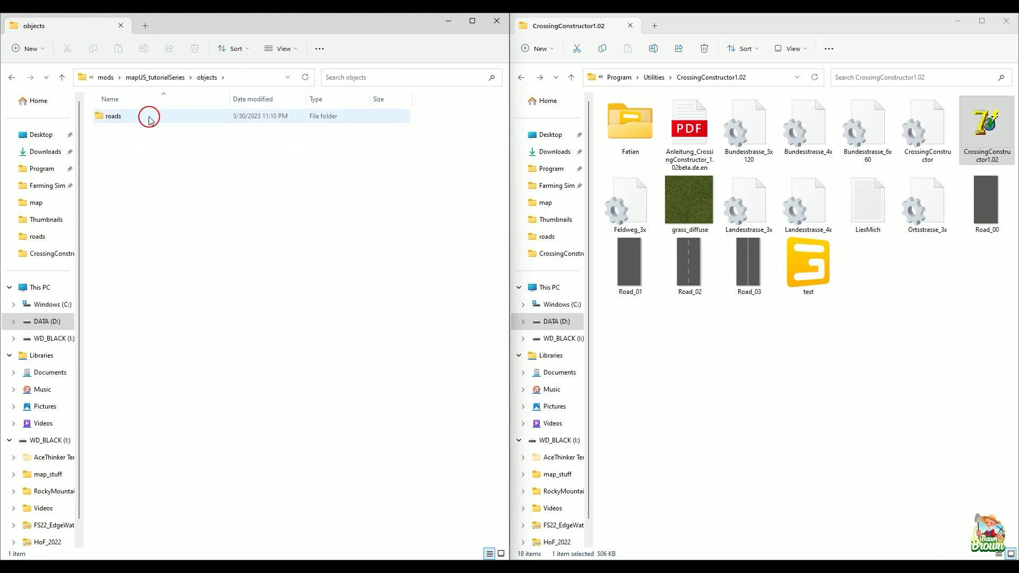
double_click(149, 118)
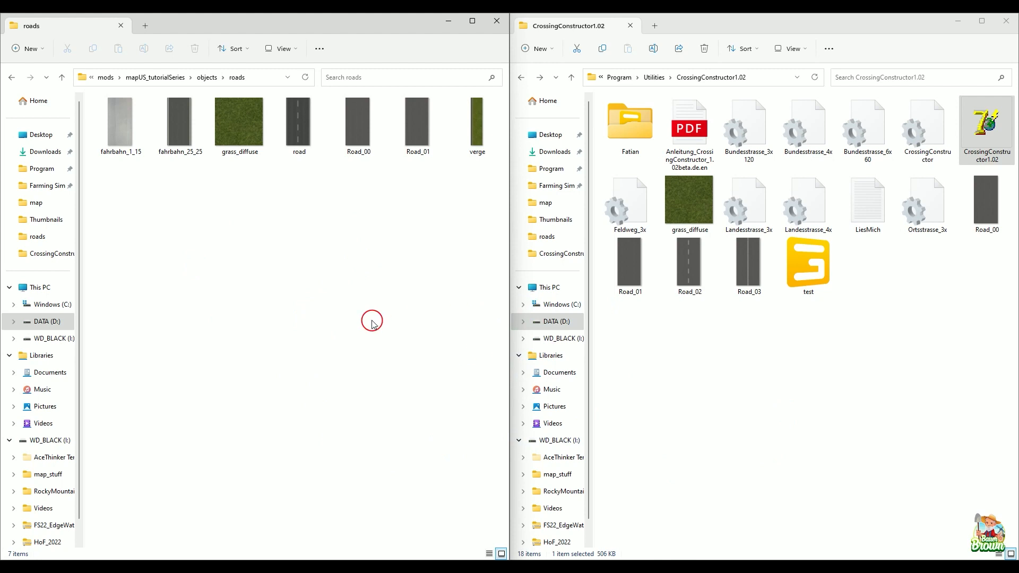
Step: Switch back to CrossingConstructor and select the edge texture's length (Länge) value
click(733, 568)
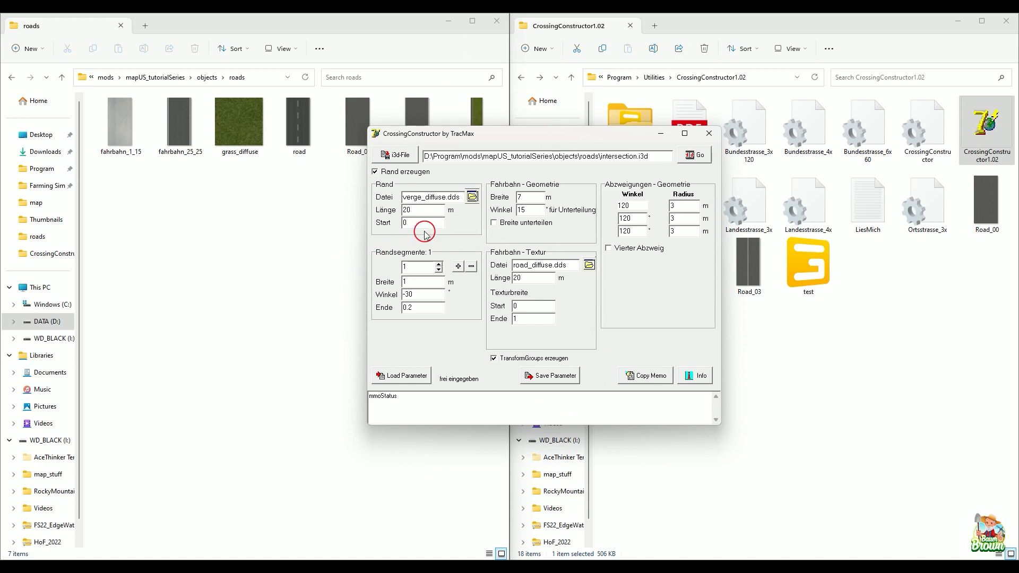
drag(427, 211, 406, 211)
Step: Sketch a road profile with edge segments at different angles as a red screen annotation beside CrossingConstructor, and clear it
click(392, 564)
click(83, 496)
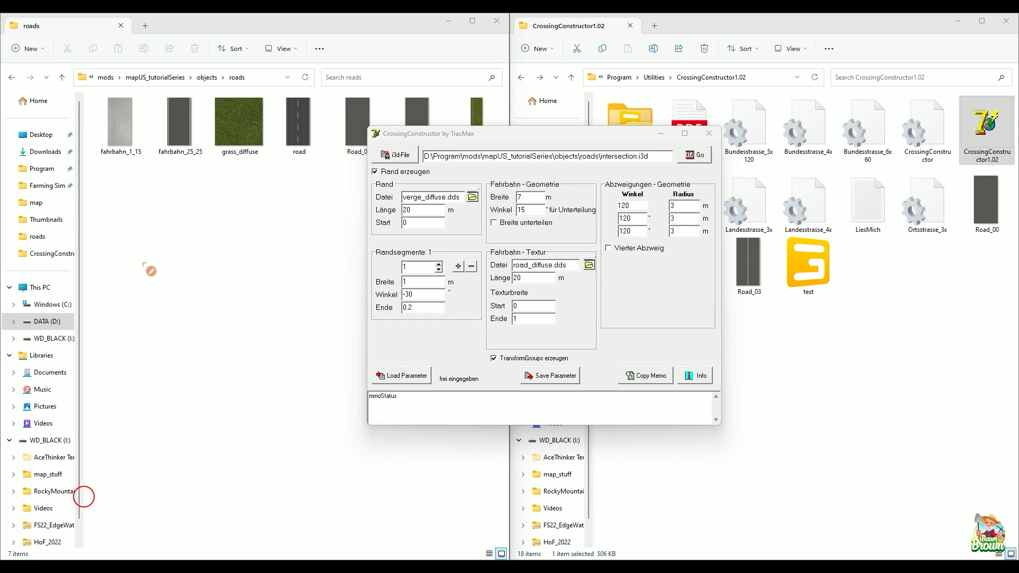
drag(125, 257, 296, 245)
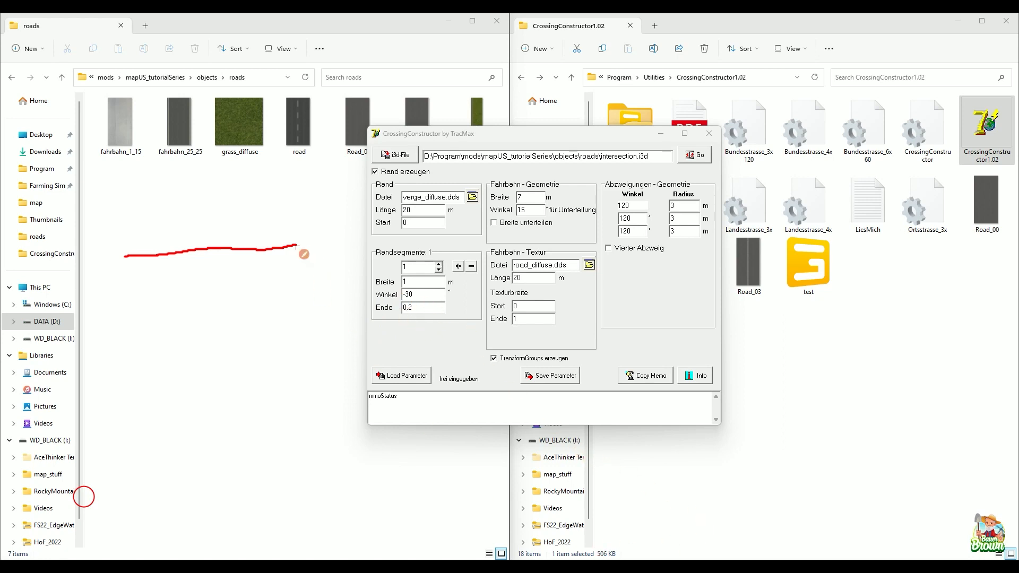
drag(301, 248, 327, 264)
drag(126, 256, 108, 275)
drag(328, 264, 365, 275)
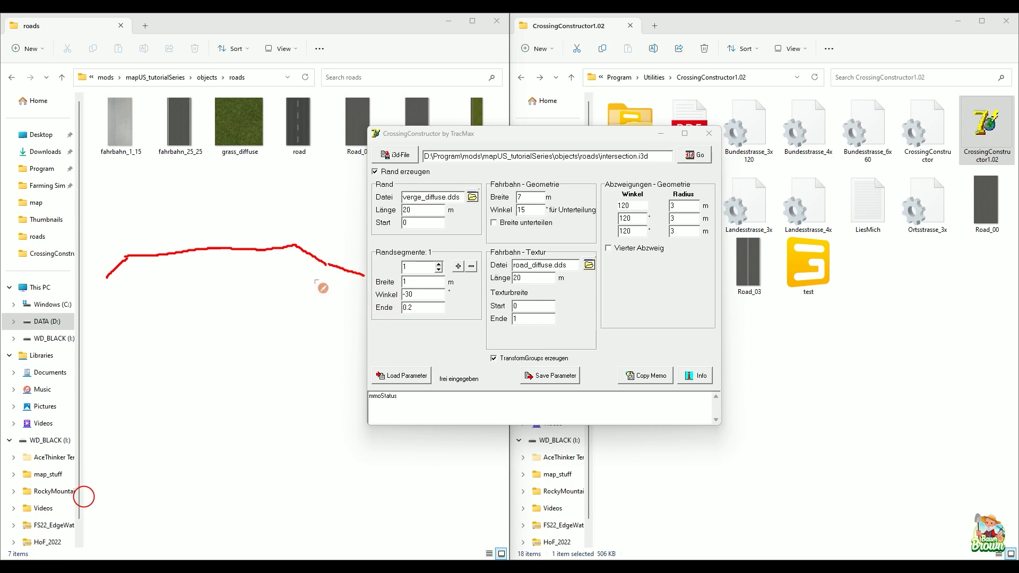
drag(107, 277, 76, 291)
drag(326, 264, 244, 280)
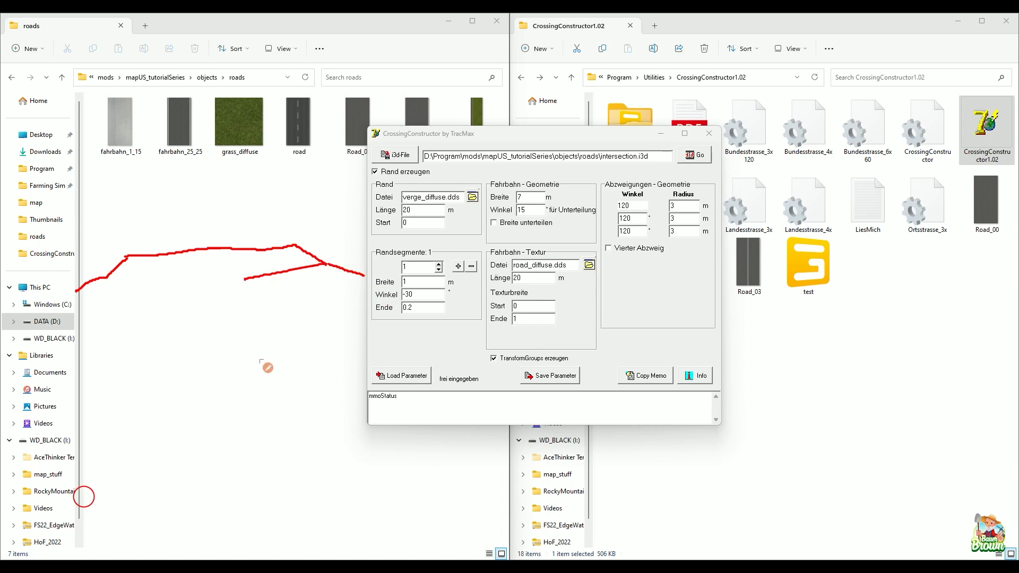
click(401, 506)
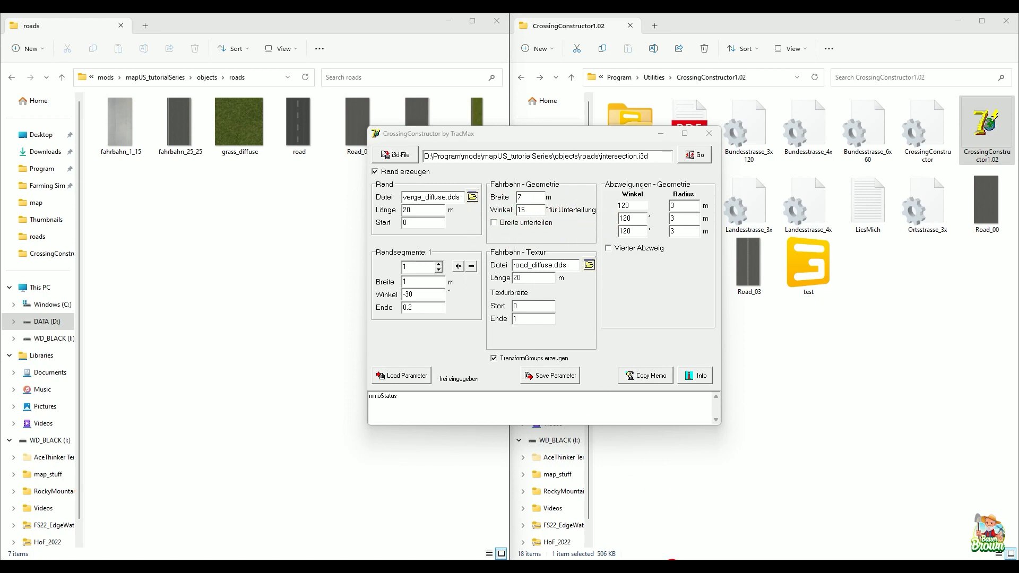
Step: Switch to the PDF manual and read the margin parameters and the edge segment width, angle and end settings
mouse_move(721, 566)
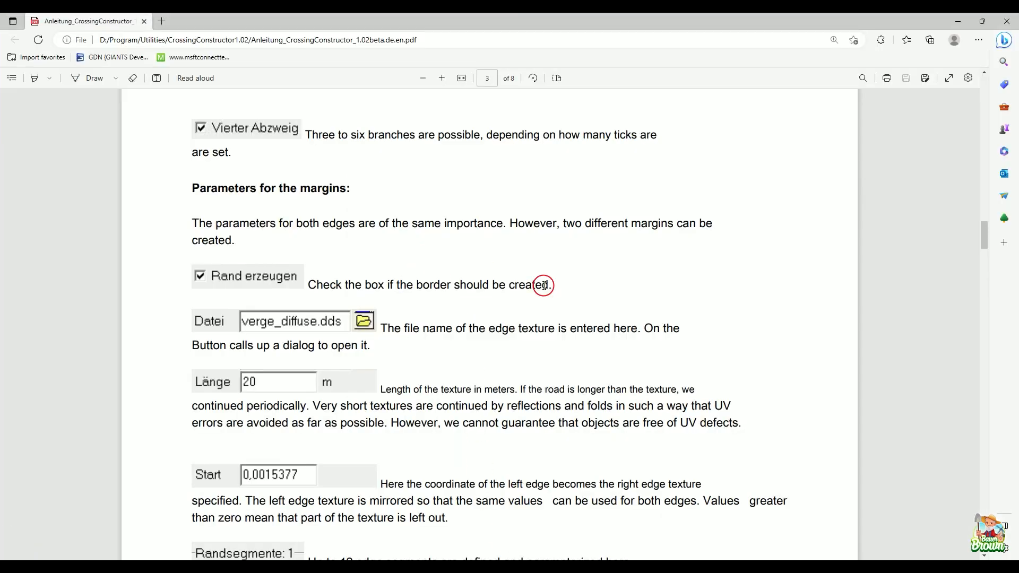
scroll(544, 286, down, 6)
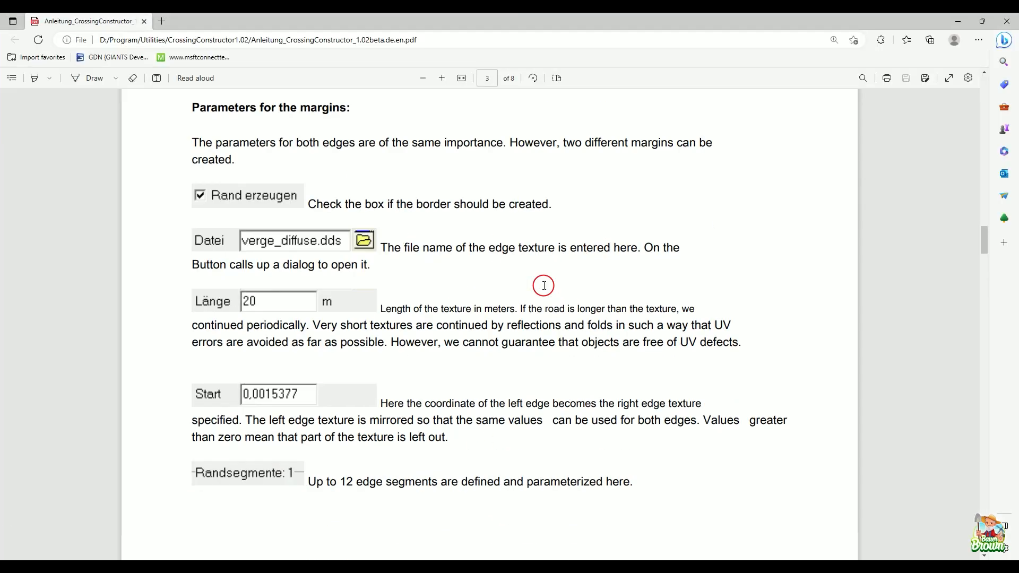
scroll(544, 286, down, 5)
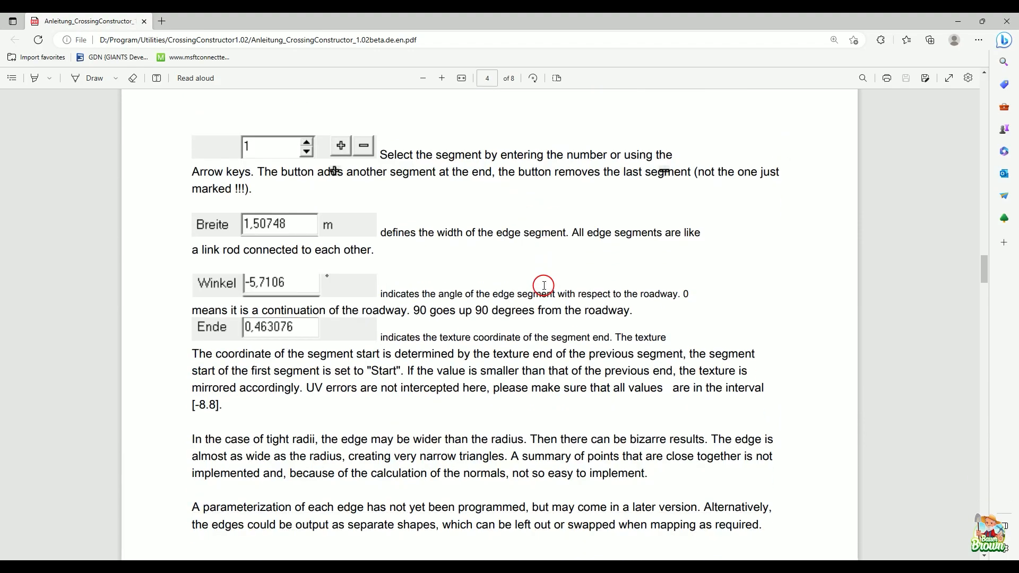
scroll(544, 285, up, 9)
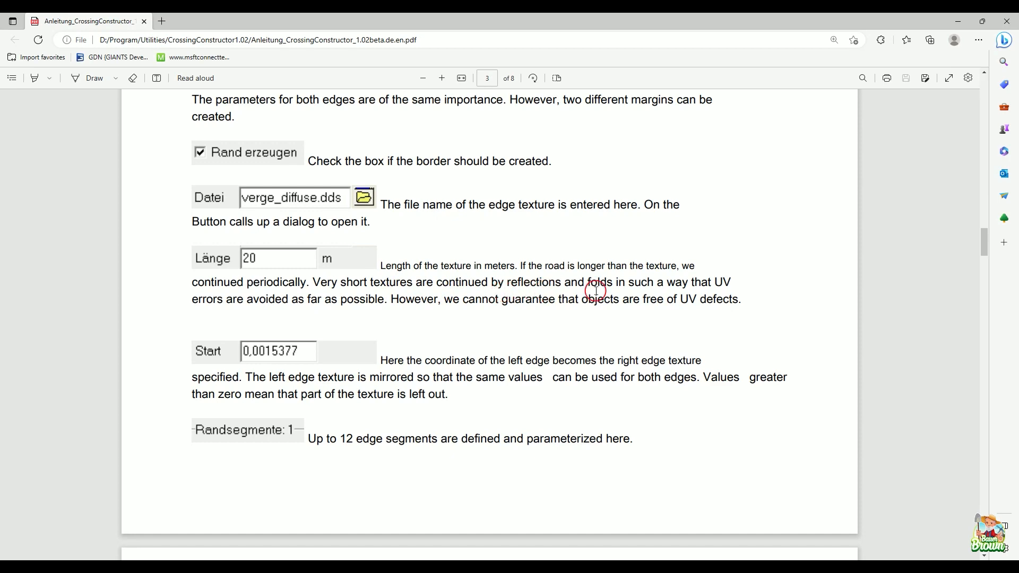
scroll(787, 304, down, 3)
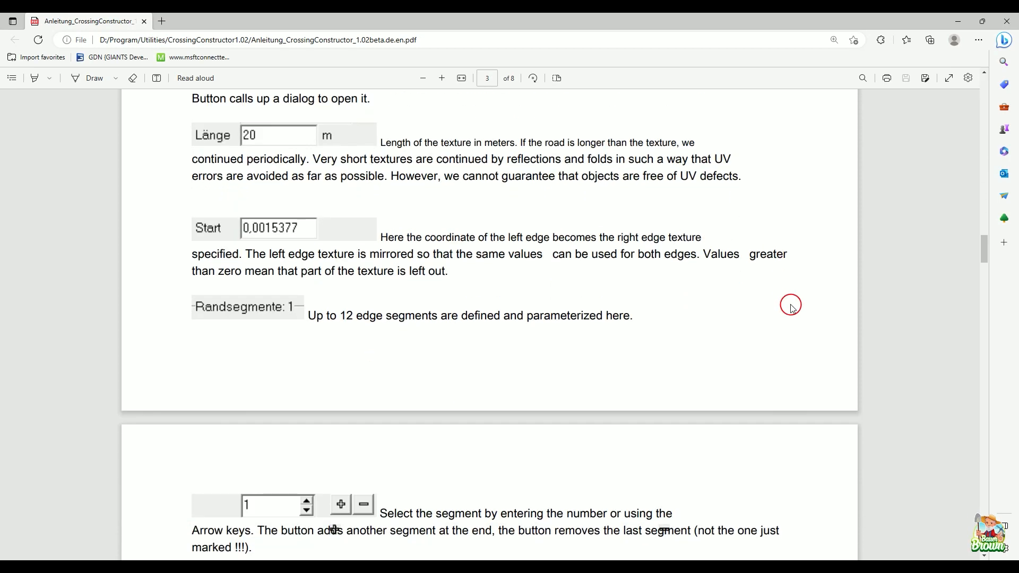
scroll(791, 307, down, 7)
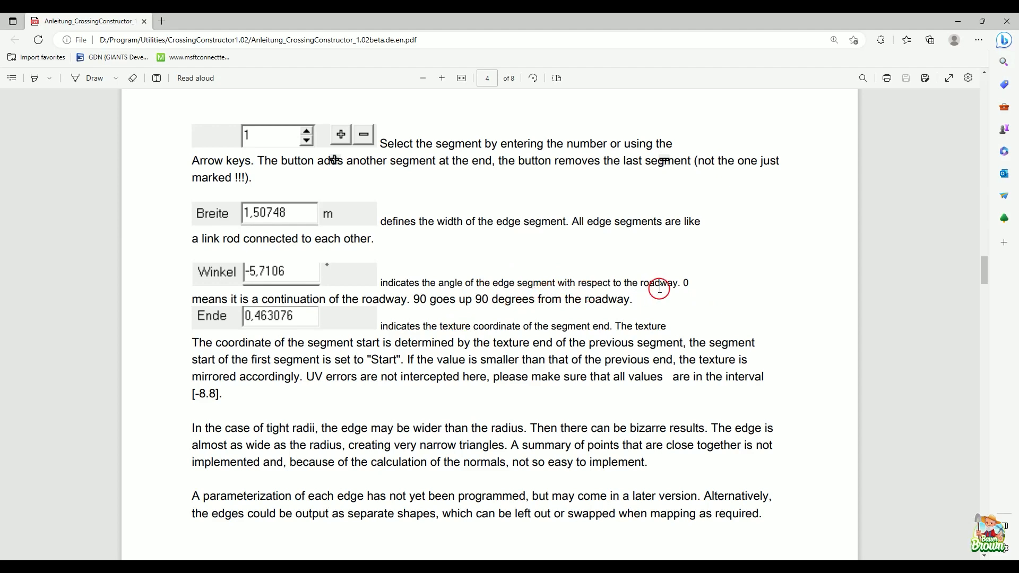
scroll(674, 319, up, 4)
scroll(684, 328, down, 3)
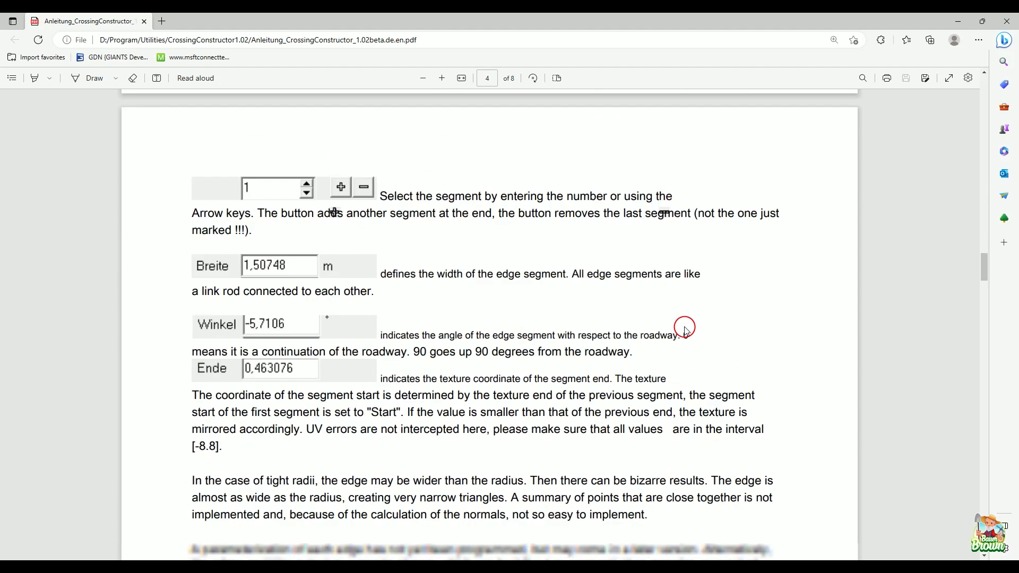
Step: Examine the manual's Miscellaneous section and the intersection texture and subdivision examples, and go back to the parameter screenshot on page 1
scroll(684, 329, down, 10)
scroll(684, 329, up, 4)
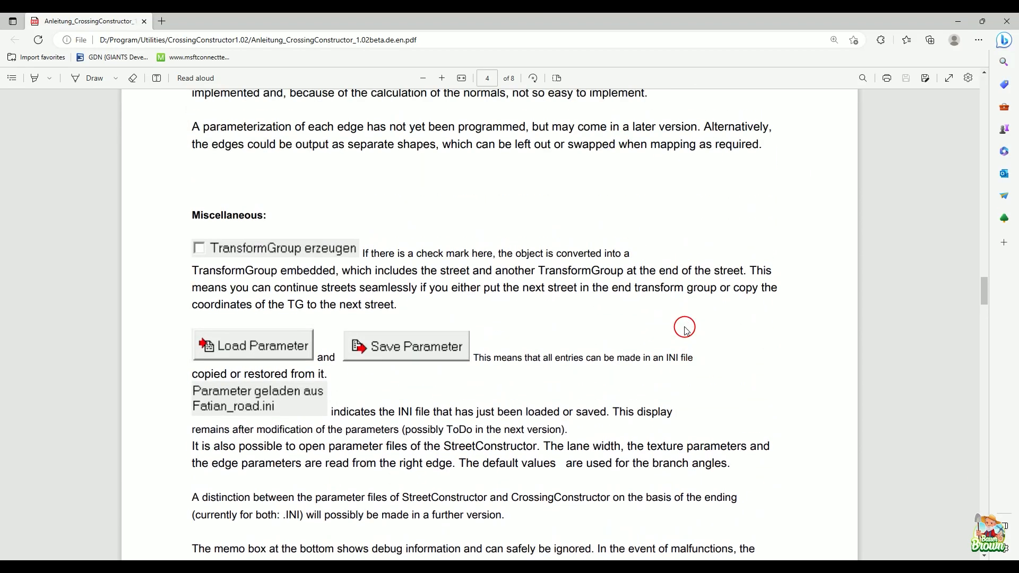
scroll(684, 329, down, 18)
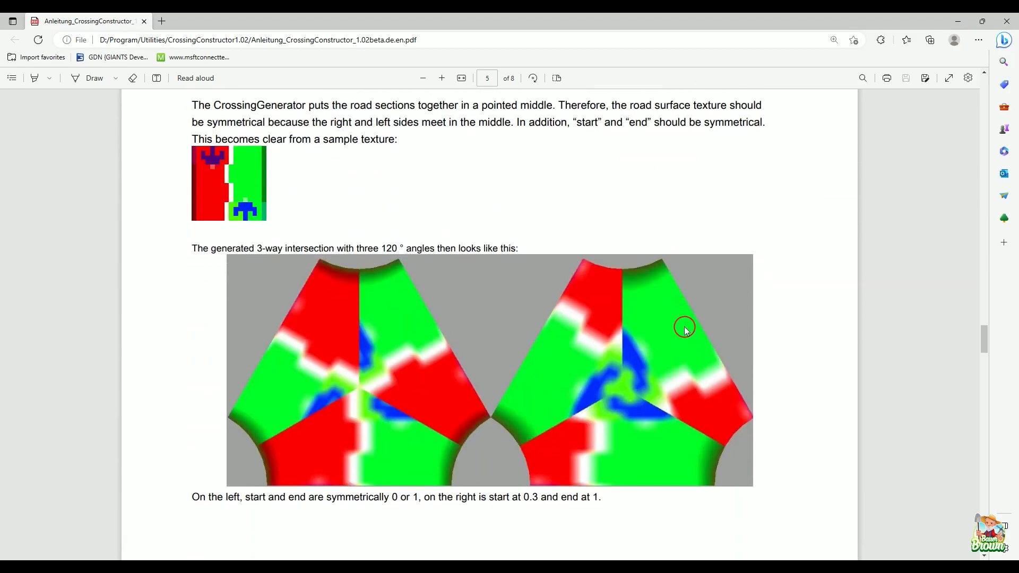
scroll(685, 329, up, 11)
scroll(685, 329, up, 20)
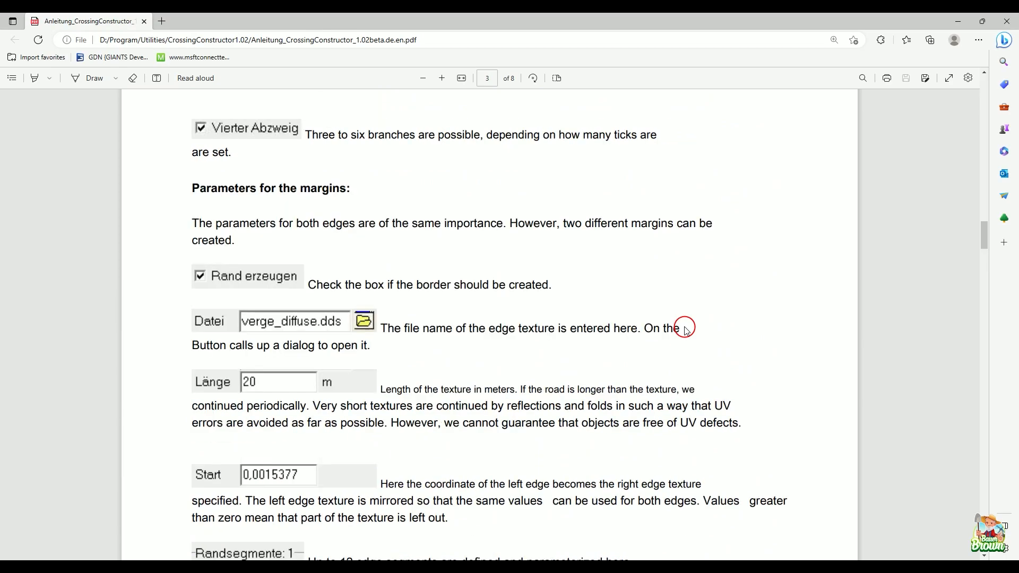
scroll(685, 330, down, 8)
scroll(684, 329, down, 20)
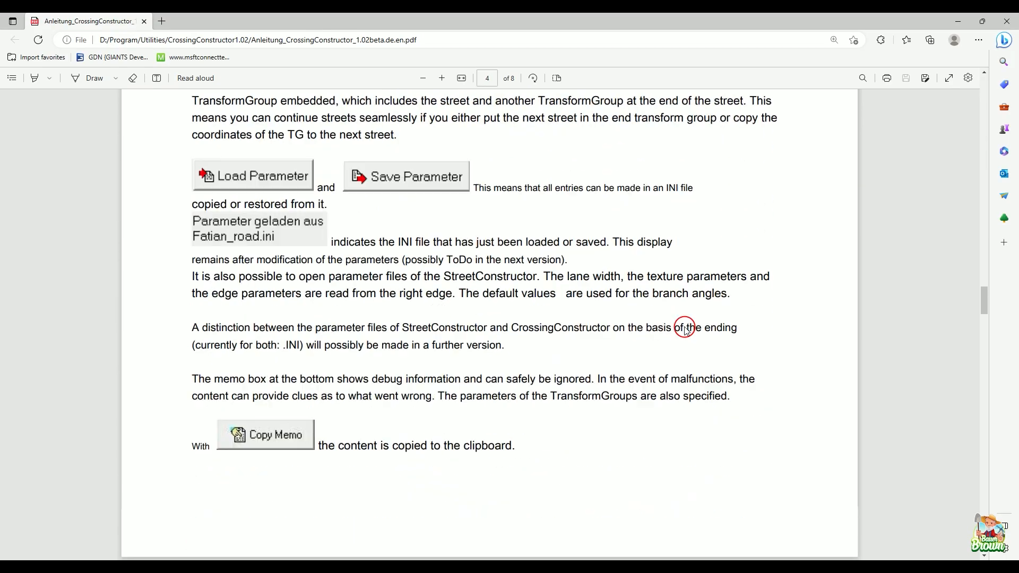
scroll(685, 329, down, 20)
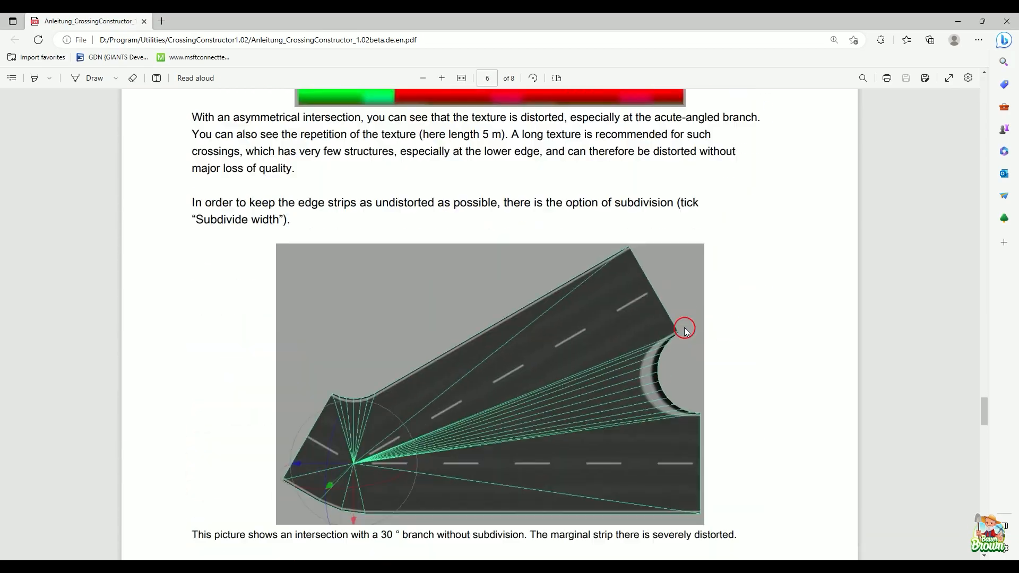
scroll(685, 330, up, 20)
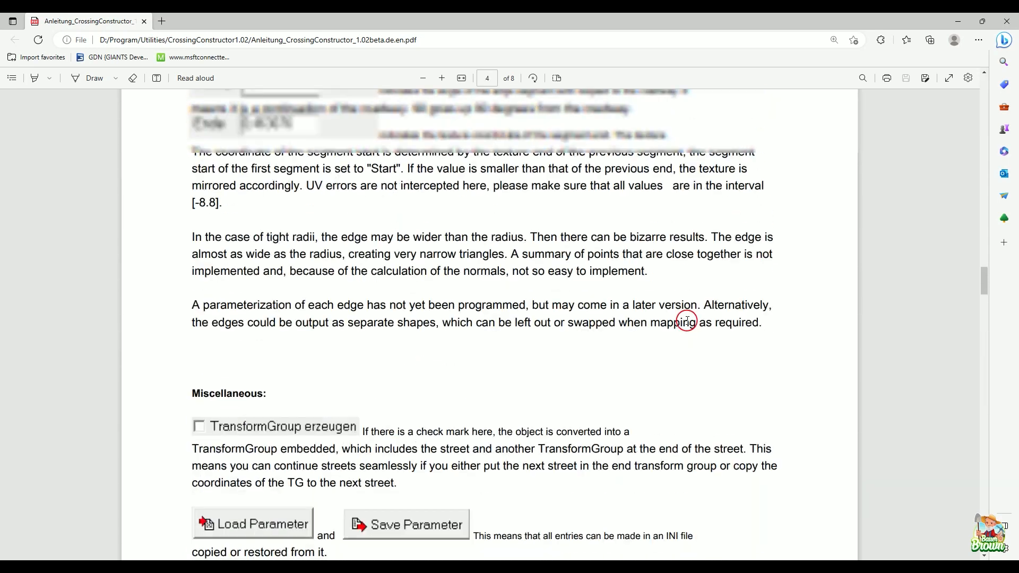
scroll(687, 322, up, 20)
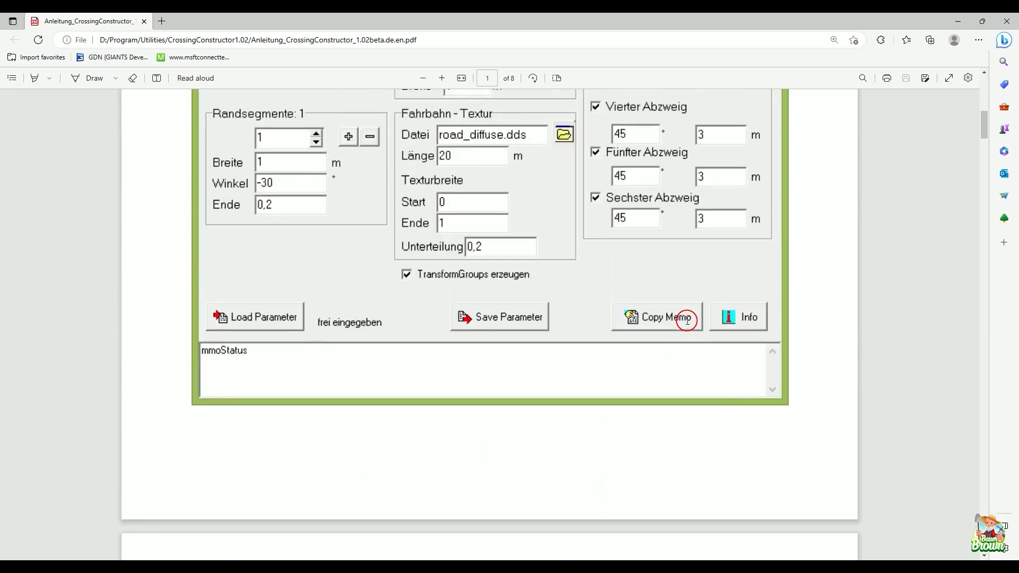
Step: Read the manual's road geometry, road texture and branch angle parameters with the CrossingConstructor window brought in front for comparison
scroll(686, 327, down, 10)
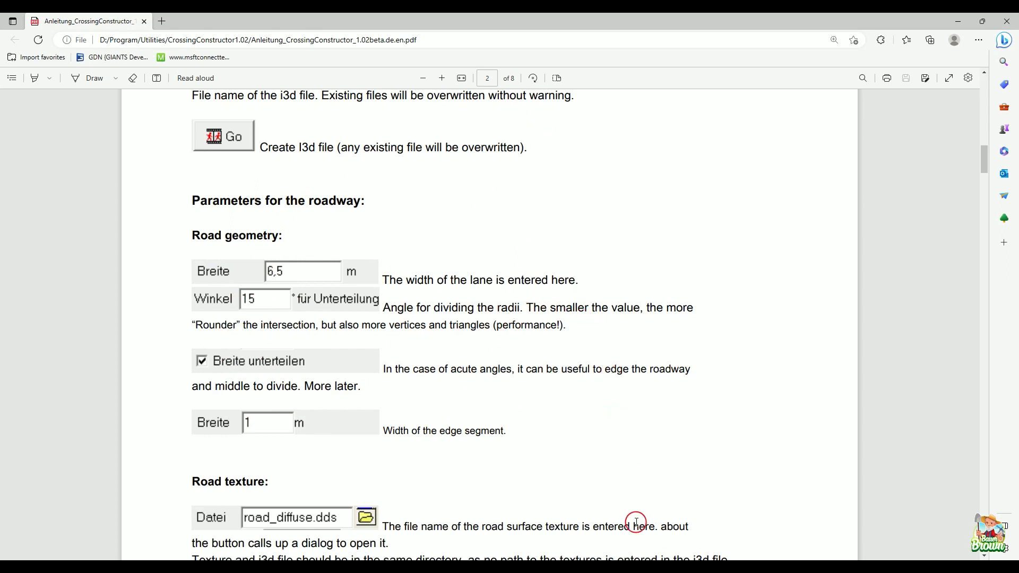
click(651, 568)
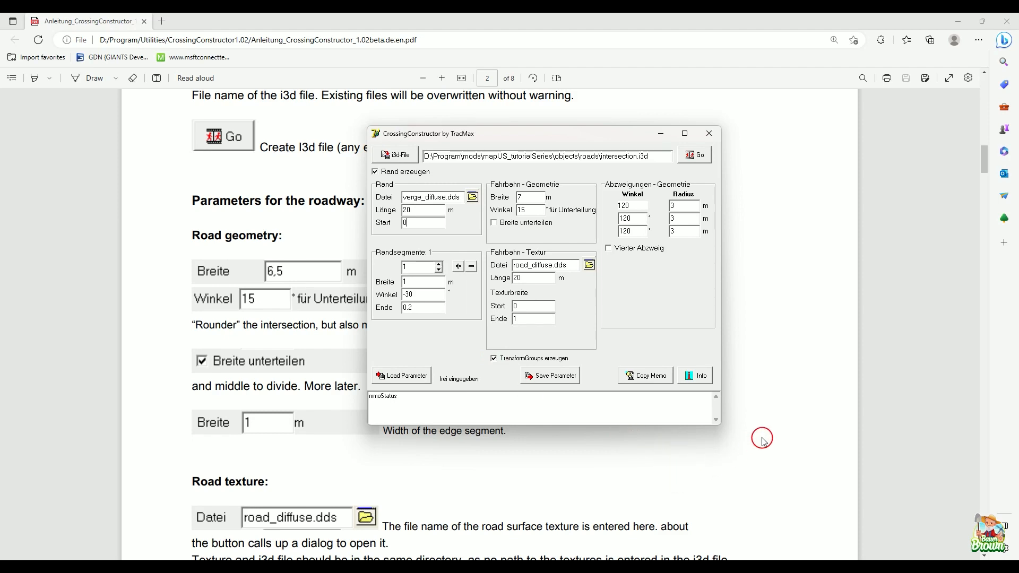
scroll(763, 442, down, 15)
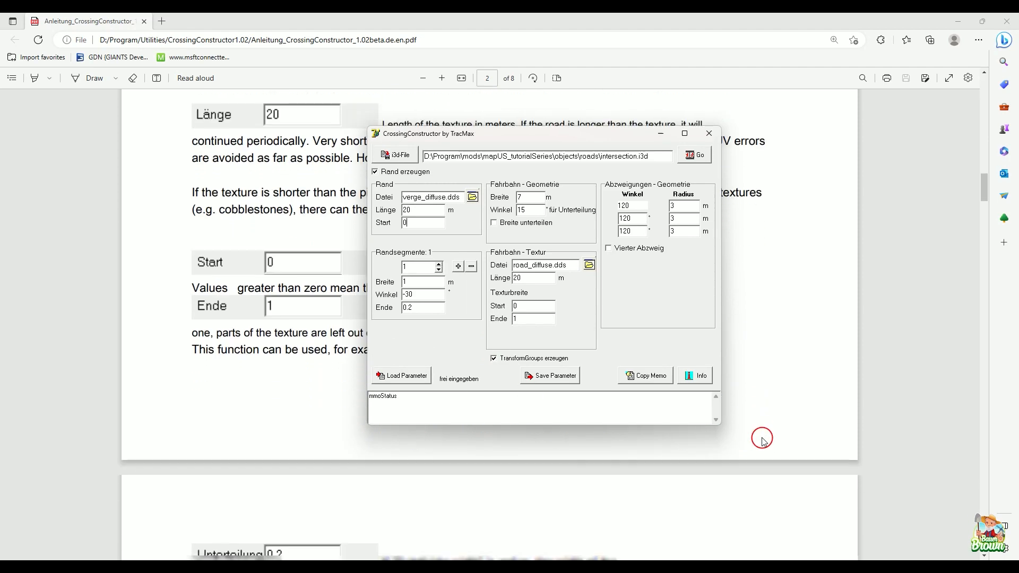
scroll(763, 441, down, 10)
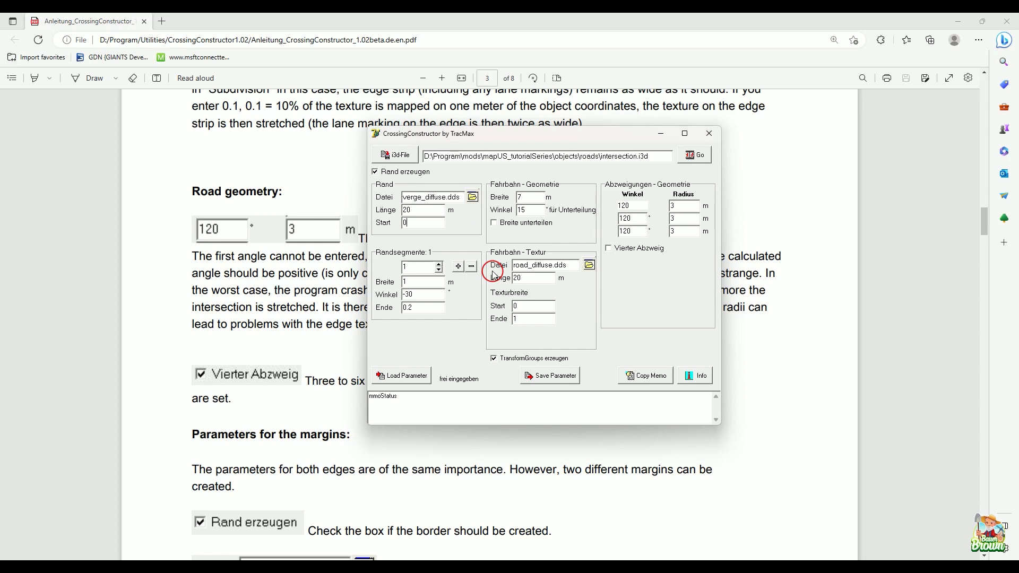
Step: Save the current CrossingConstructor parameters as a file named tutorial in the map's objects/roads folder
click(581, 377)
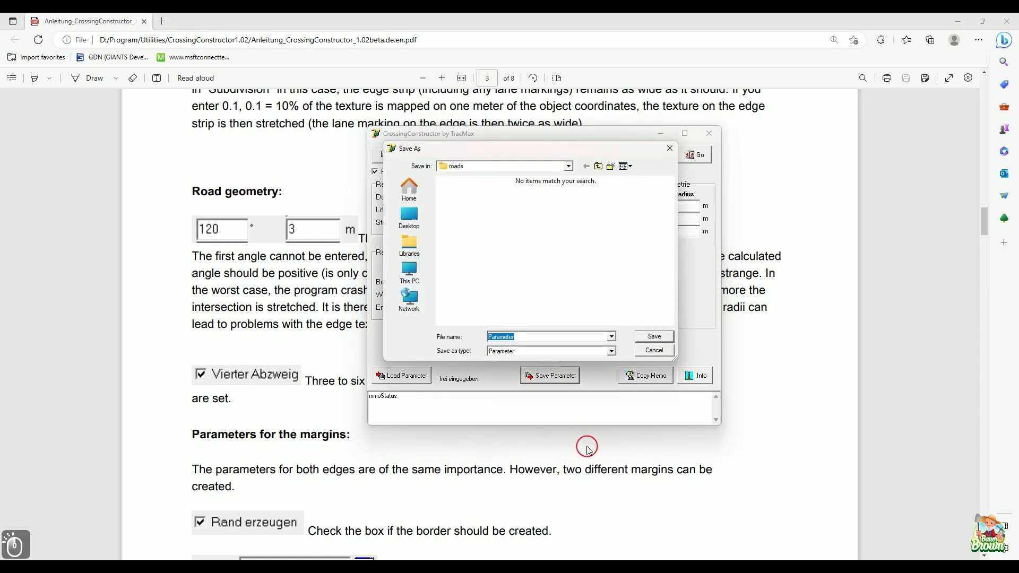
click(599, 166)
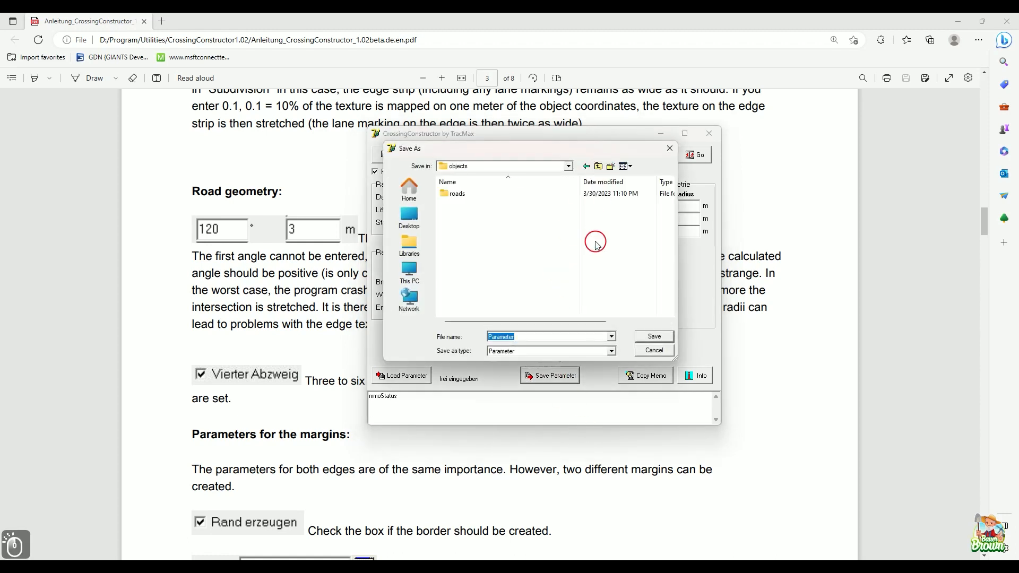
double_click(461, 194)
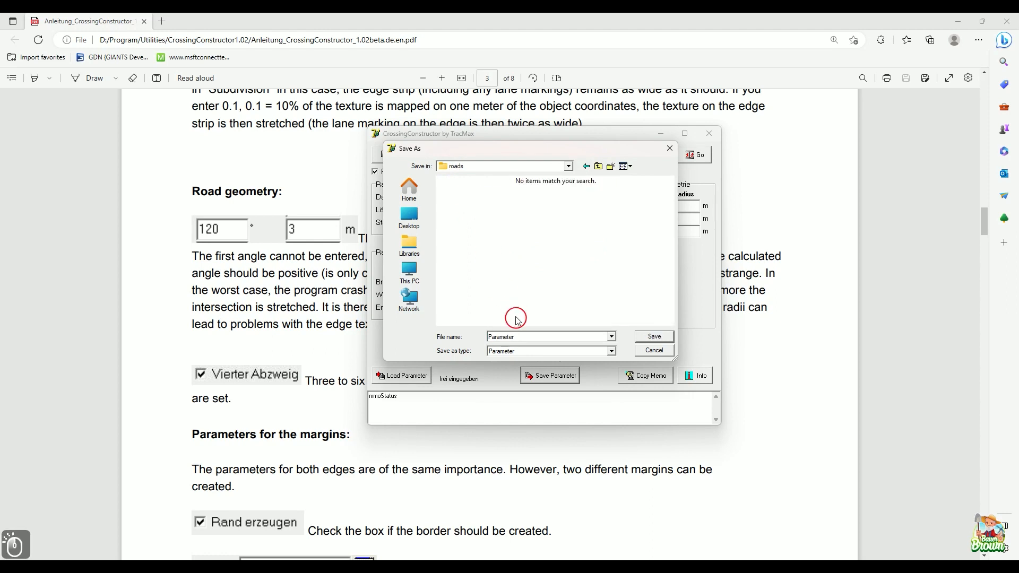
double_click(519, 336)
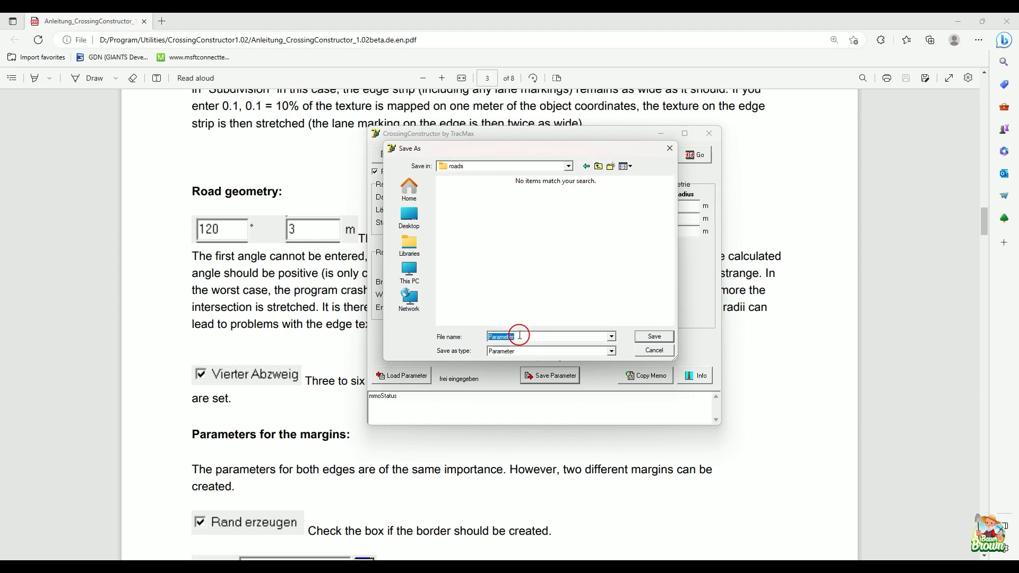
text(tutori)
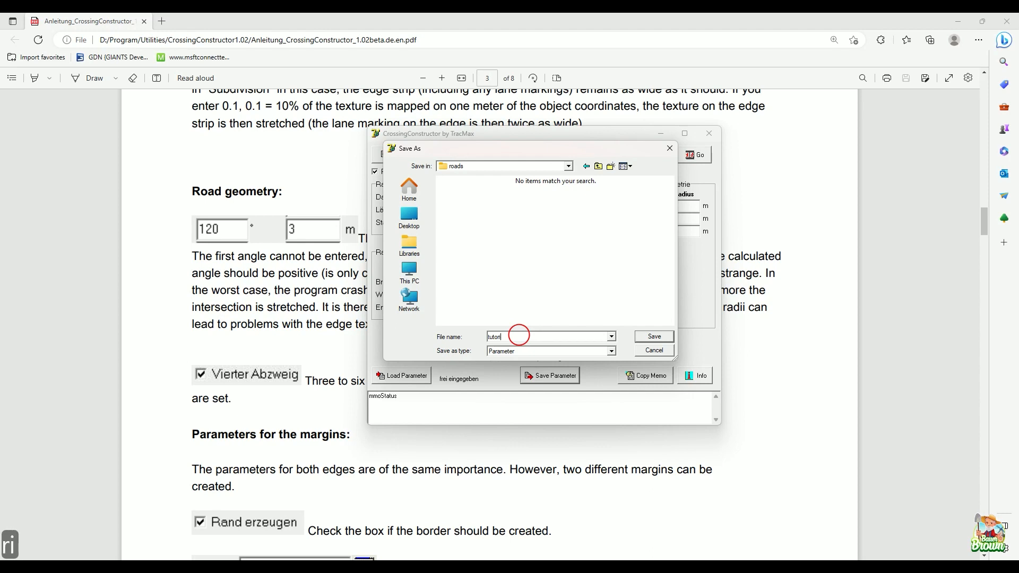
text(al)
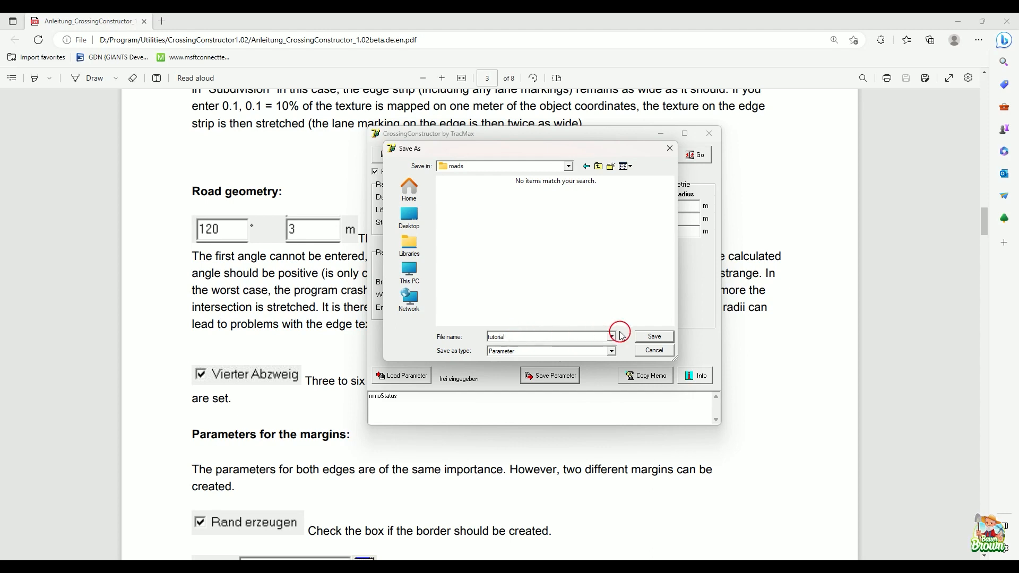
click(654, 336)
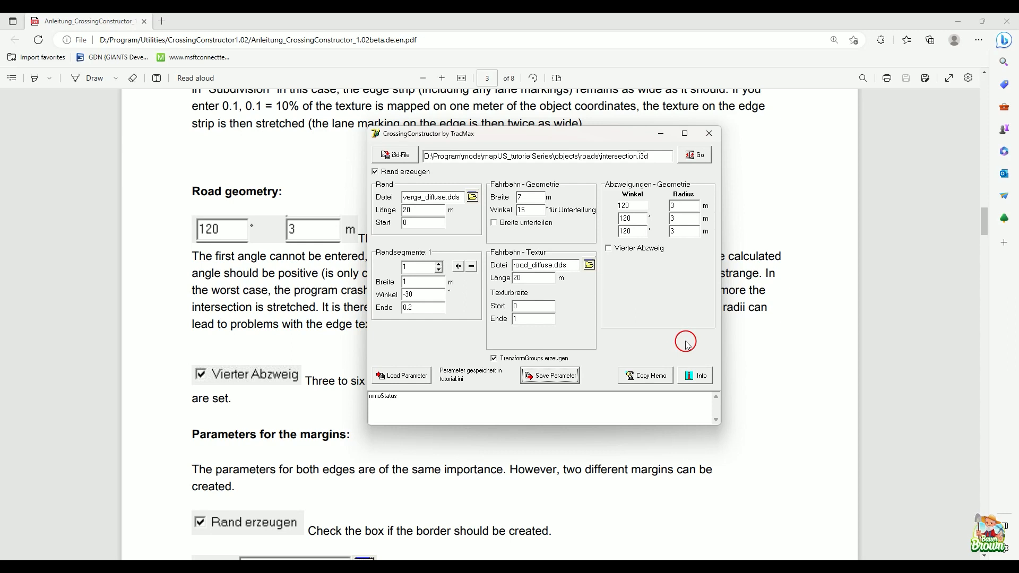
Step: Look in the parameter loading dialog for saved files in the roads folder, and close it without loading one
click(422, 376)
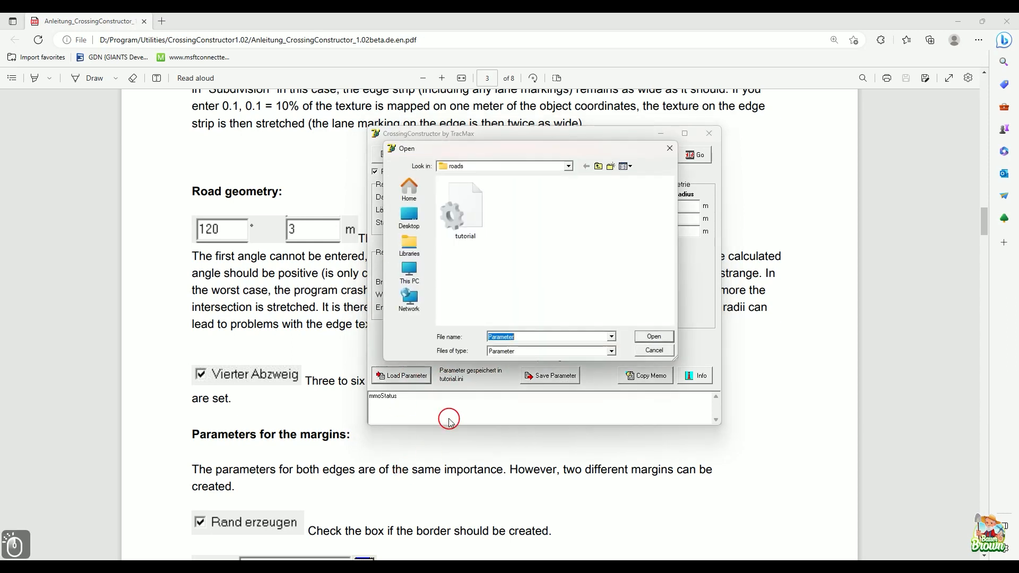
click(671, 150)
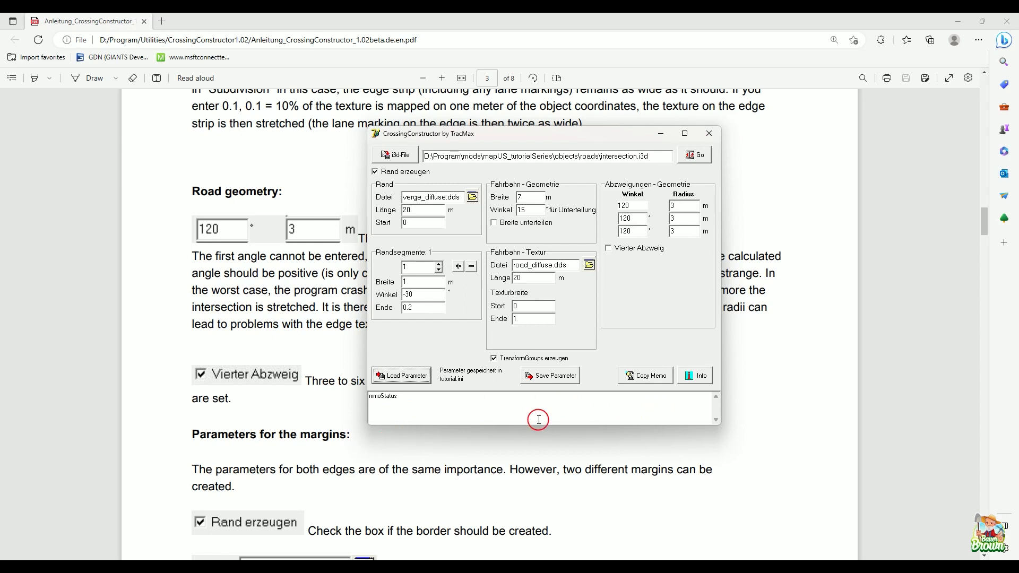
click(460, 412)
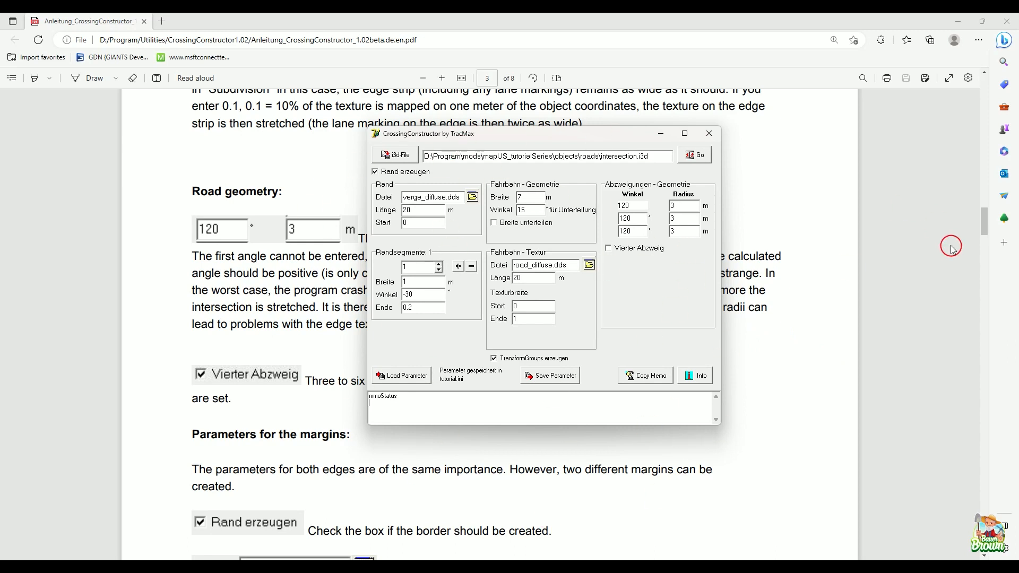
Step: Review the PDF manual's roadway, subdivision, branch and edge segment sections, and read the Miscellaneous notes on TransformGroups and parameter files
drag(990, 221, 982, 187)
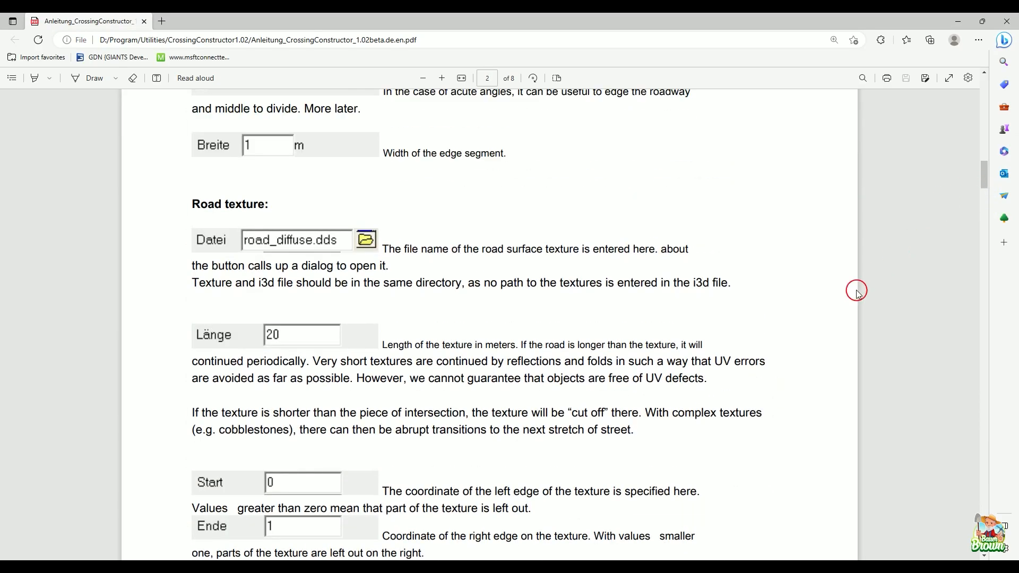
scroll(846, 293, down, 20)
scroll(846, 295, down, 15)
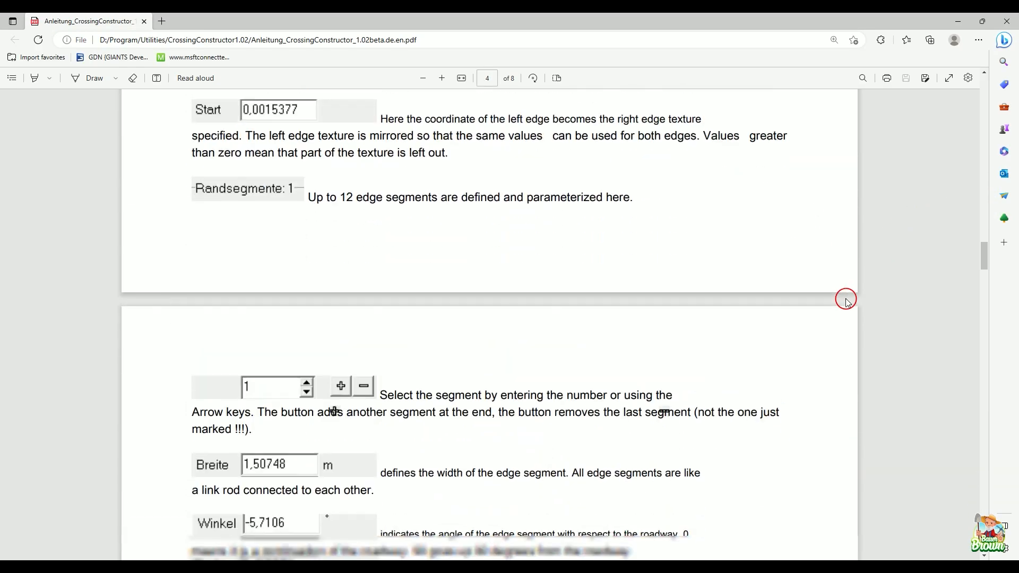
scroll(860, 372, down, 5)
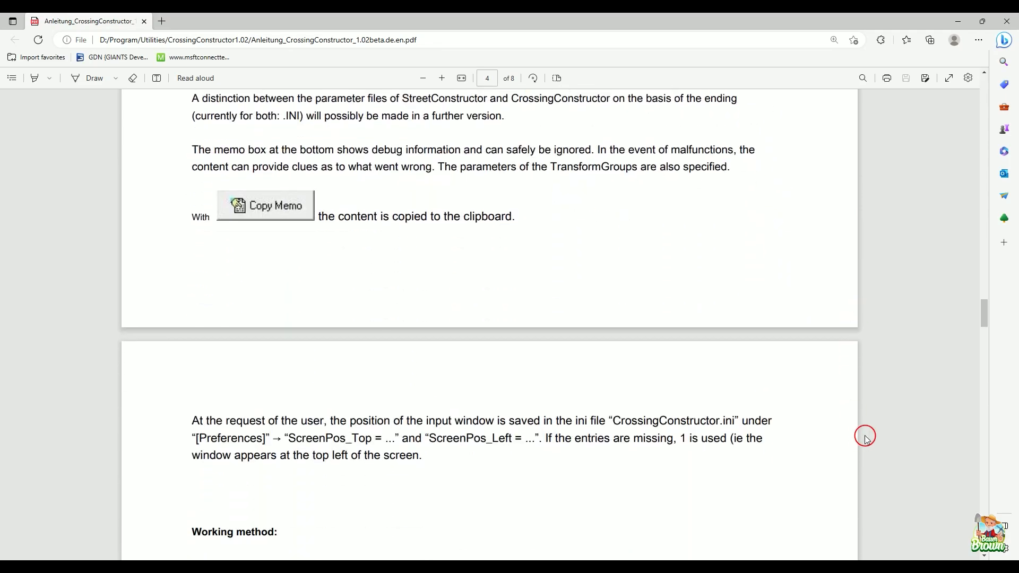
scroll(863, 428, up, 10)
scroll(861, 420, up, 20)
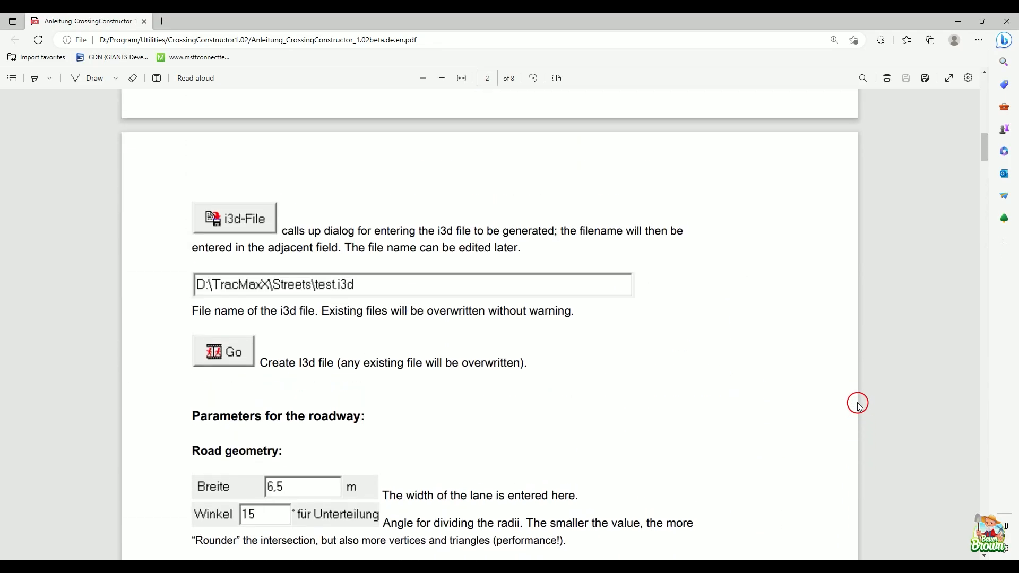
scroll(859, 406, up, 7)
scroll(859, 406, down, 4)
scroll(859, 406, down, 20)
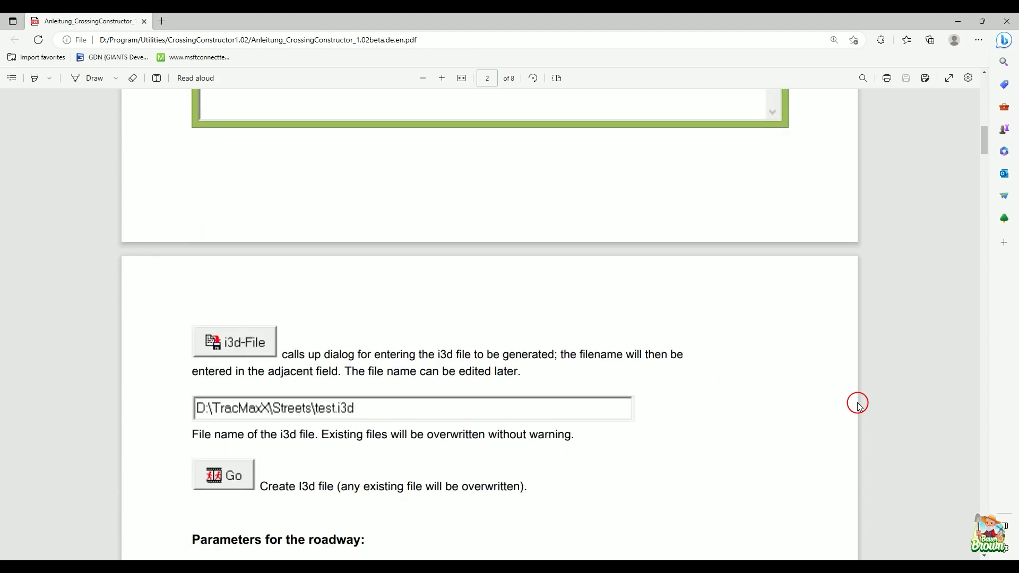
scroll(859, 406, down, 12)
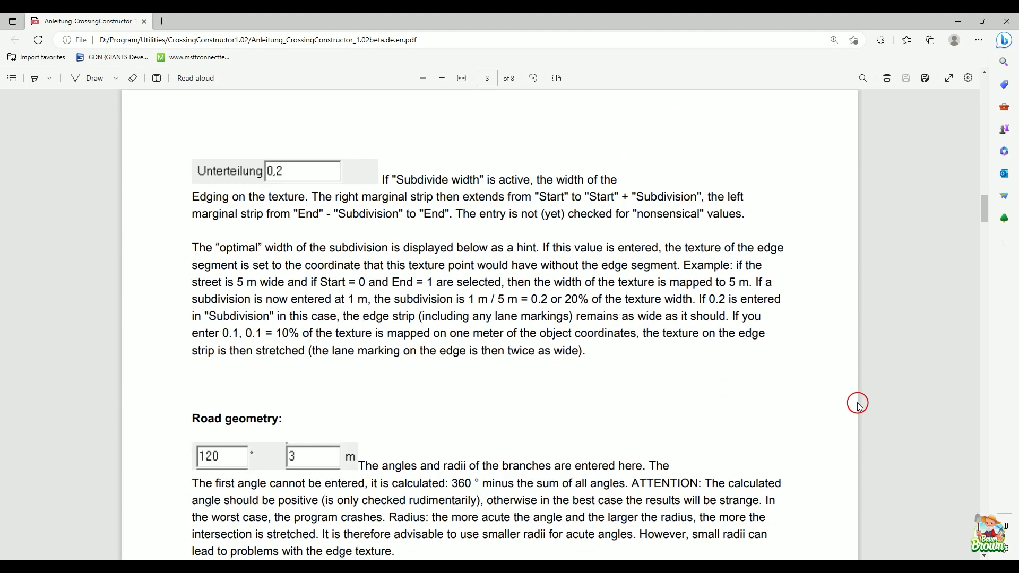
scroll(859, 406, down, 15)
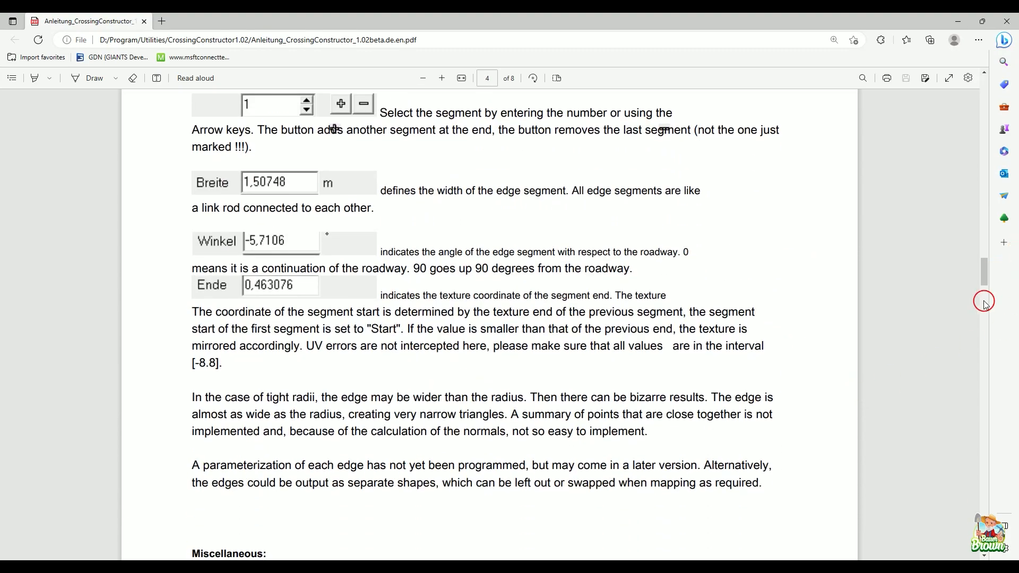
mouse_move(983, 286)
mouse_down()
mouse_move(983, 299)
mouse_move(997, 295)
mouse_up()
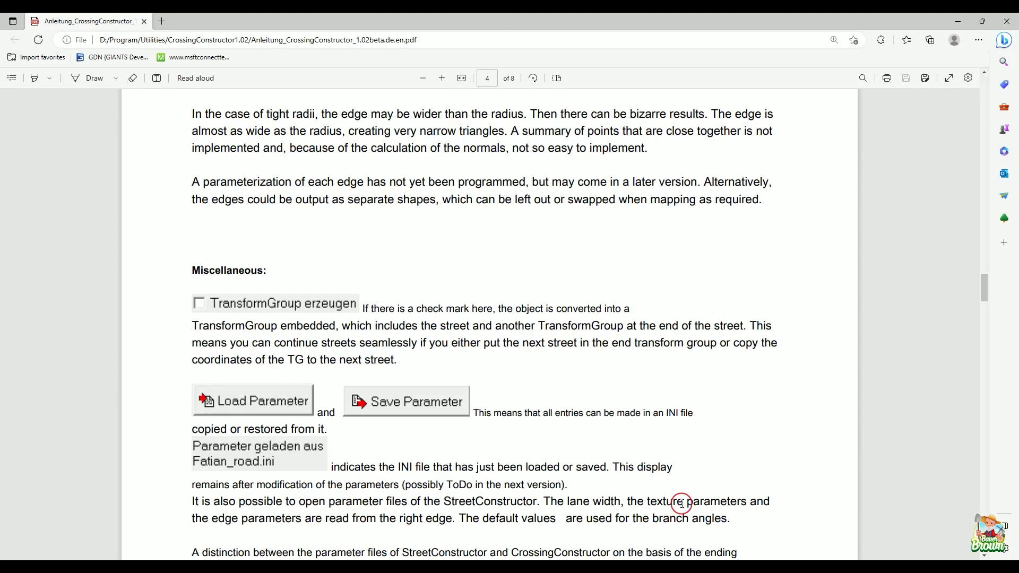
Step: Switch to GIANTS Editor and bring an empty, open stretch of grass on the map into close view
click(607, 569)
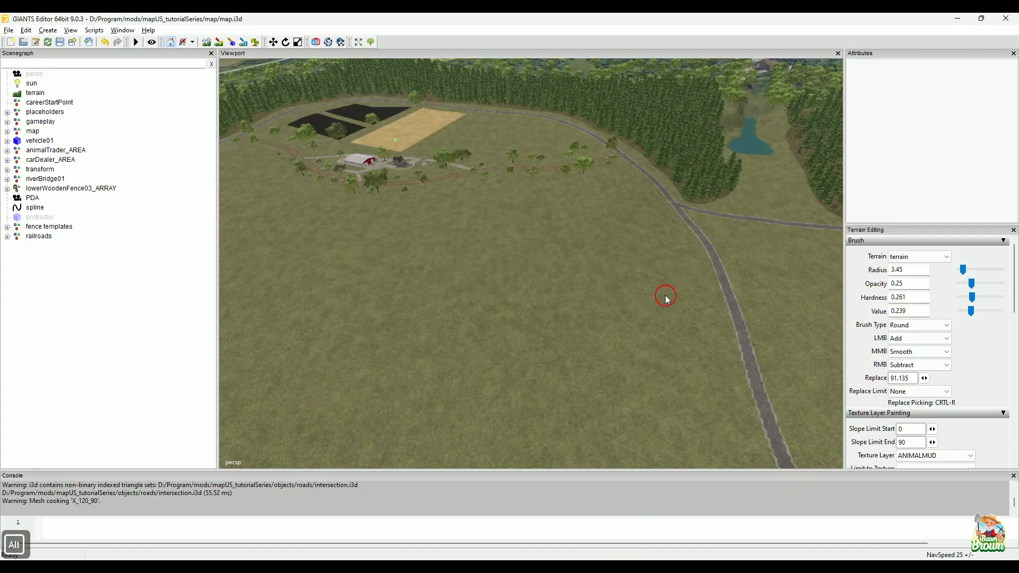
alt+drag(697, 292, 578, 265)
alt+right_drag(579, 265, 605, 260)
alt+drag(605, 260, 597, 239)
alt+right_drag(597, 239, 623, 284)
alt+drag(623, 283, 604, 327)
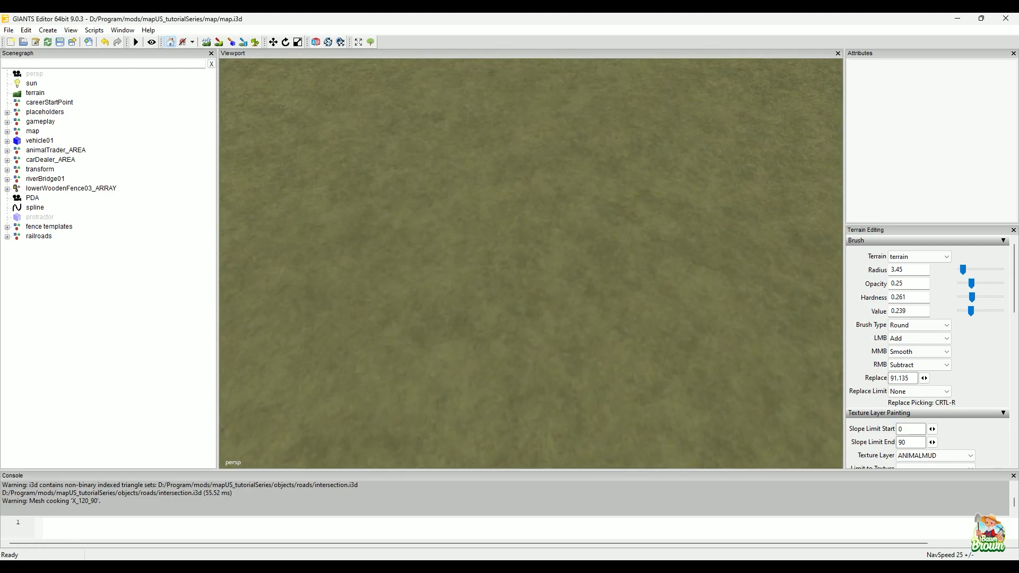
Step: Switch to CrossingConstructor beside the roads folder, turn off edge generation (Rand erzeugen) and generate intersection.i3d
click(487, 568)
click(416, 493)
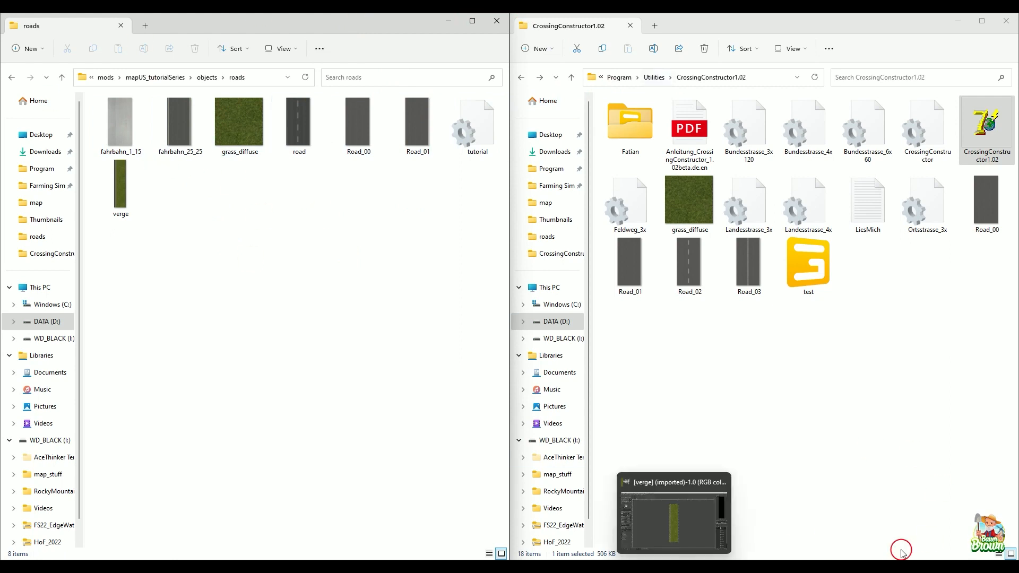
click(699, 569)
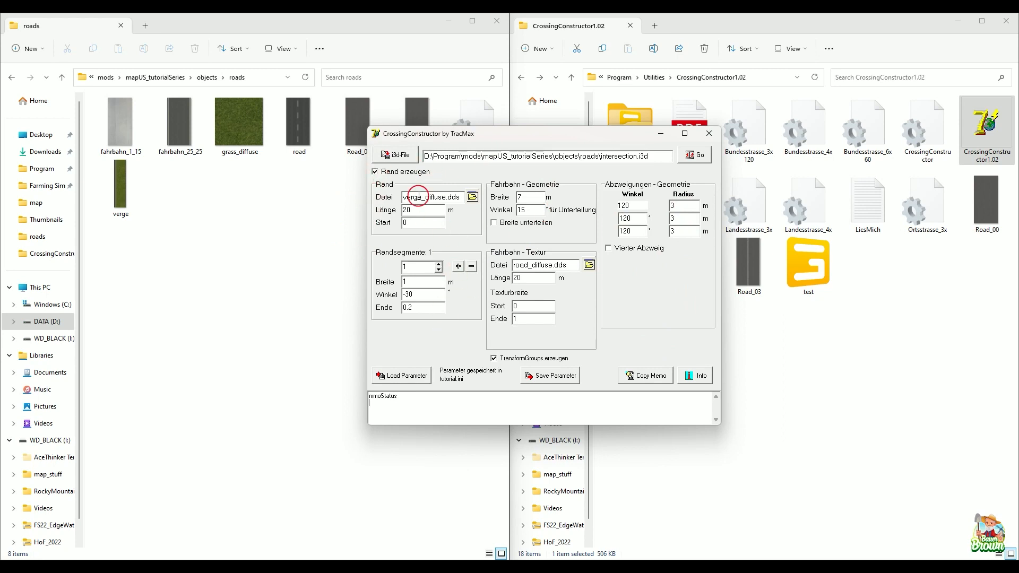
click(384, 172)
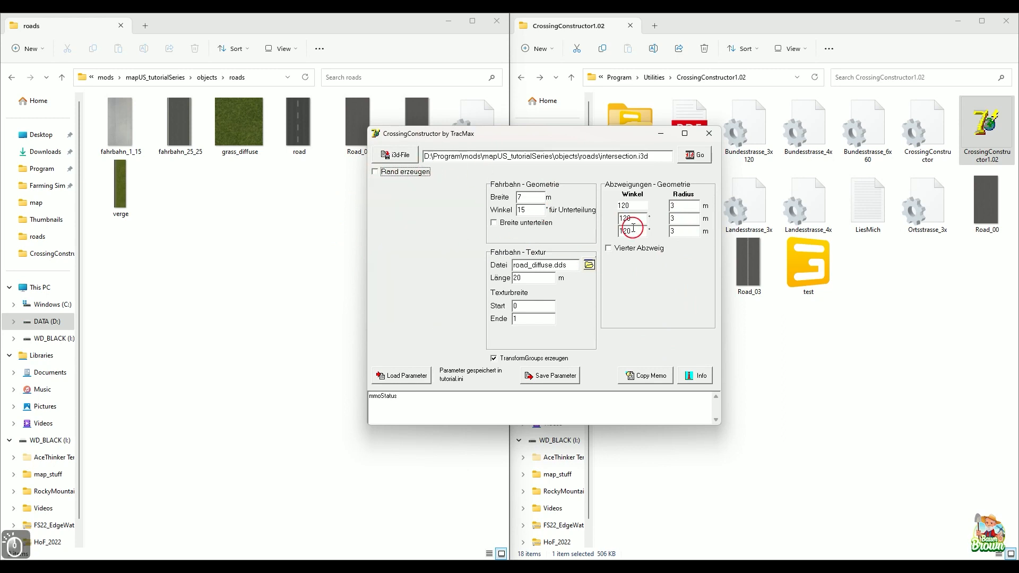
click(701, 155)
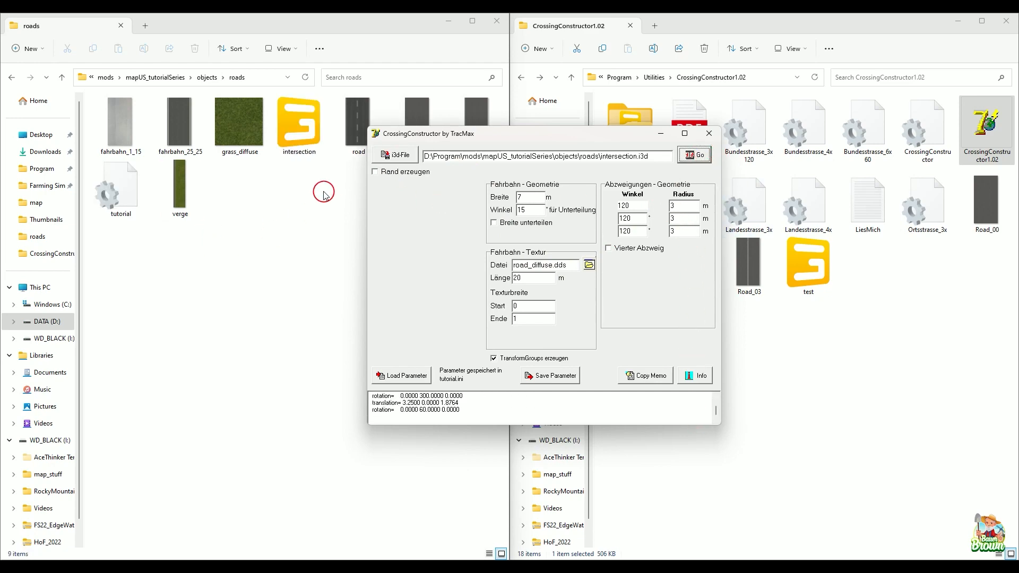
Step: Clear away CrossingConstructor and its folder window, and import the intersection file from the roads folder into the GIANTS Editor scene
click(662, 139)
click(957, 21)
click(356, 148)
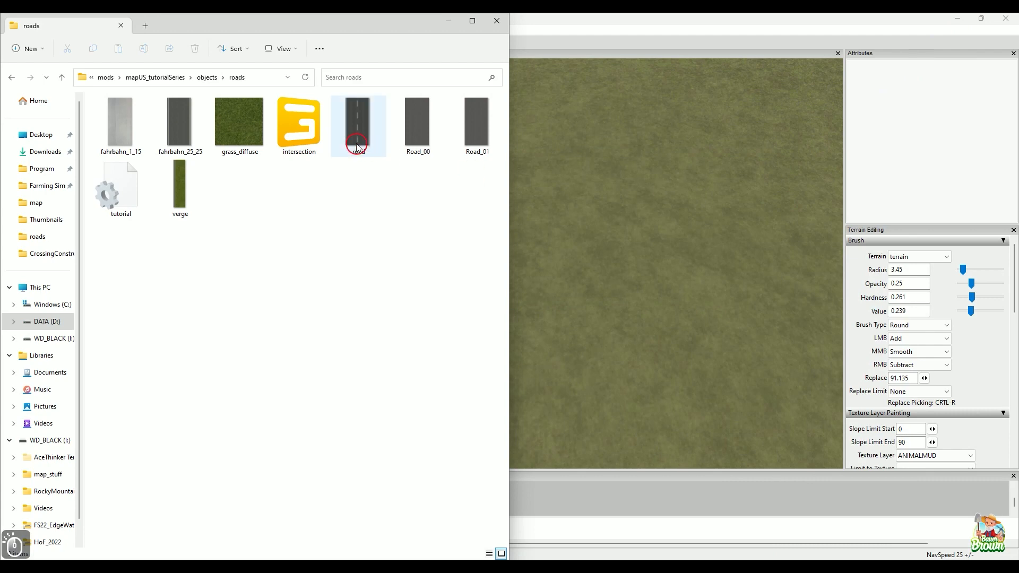
drag(299, 125, 611, 296)
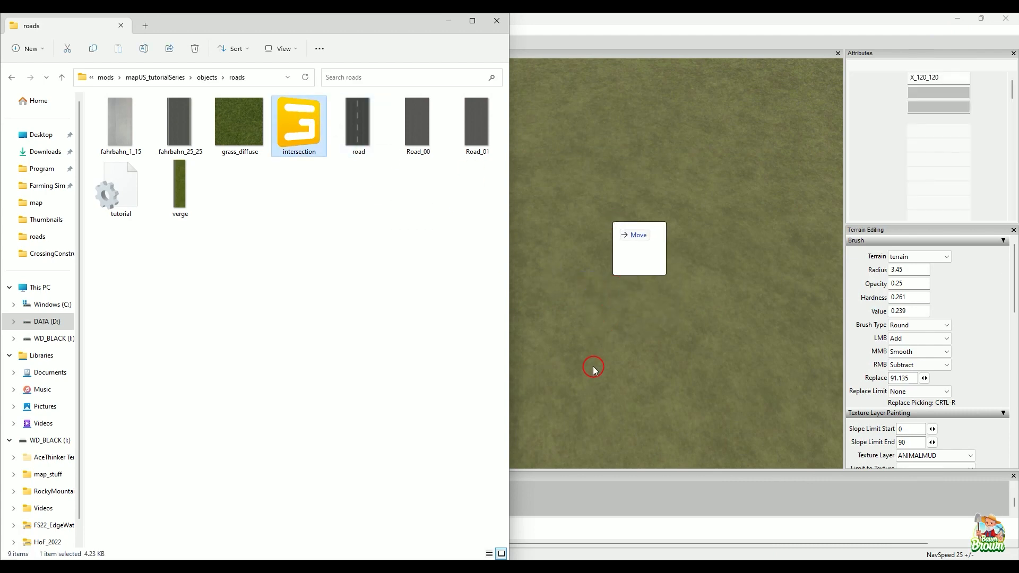
click(651, 35)
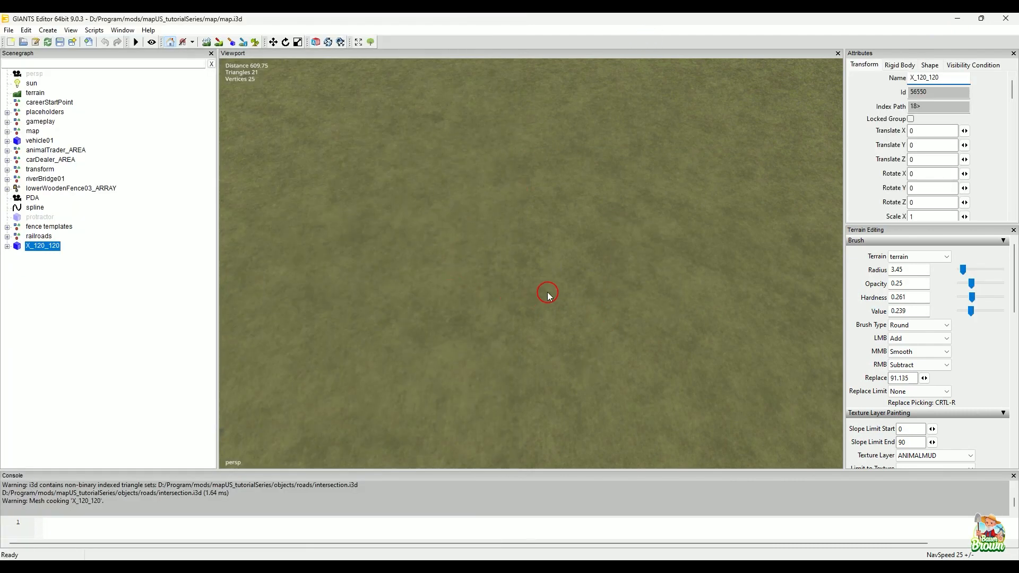
Step: Place the imported X_120_120 intersection on the open grass and raise it about 1.085 m so its surface clears the terrain
key(ctrl+b)
click(556, 278)
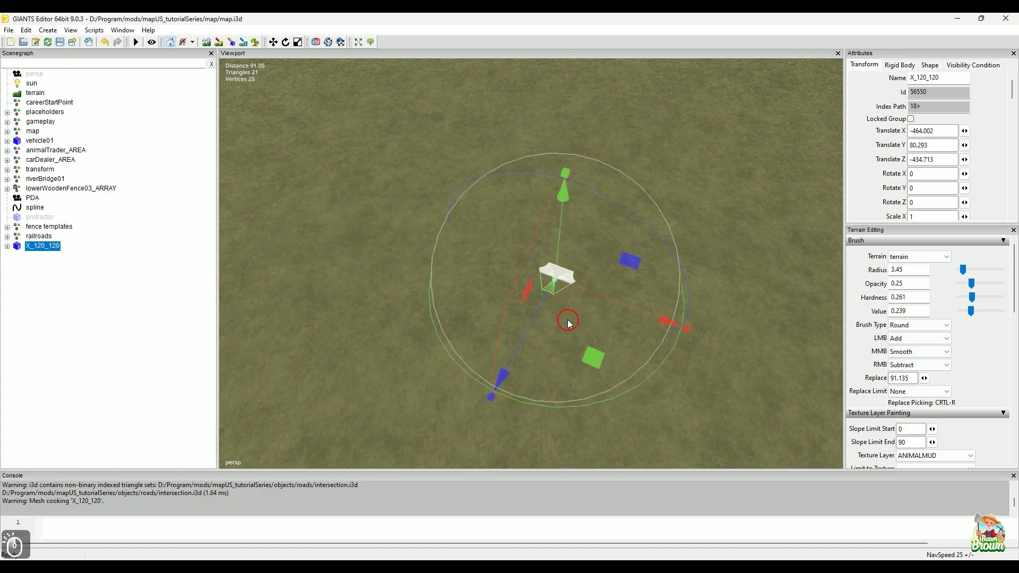
alt+right_drag(538, 333, 669, 212)
alt+middle_drag(668, 211, 662, 205)
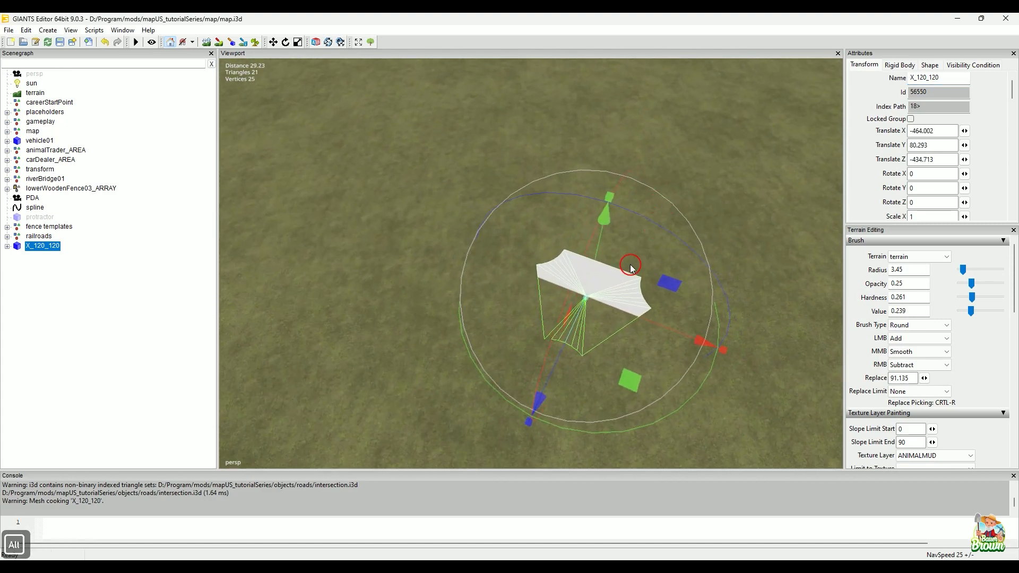
drag(614, 227, 616, 217)
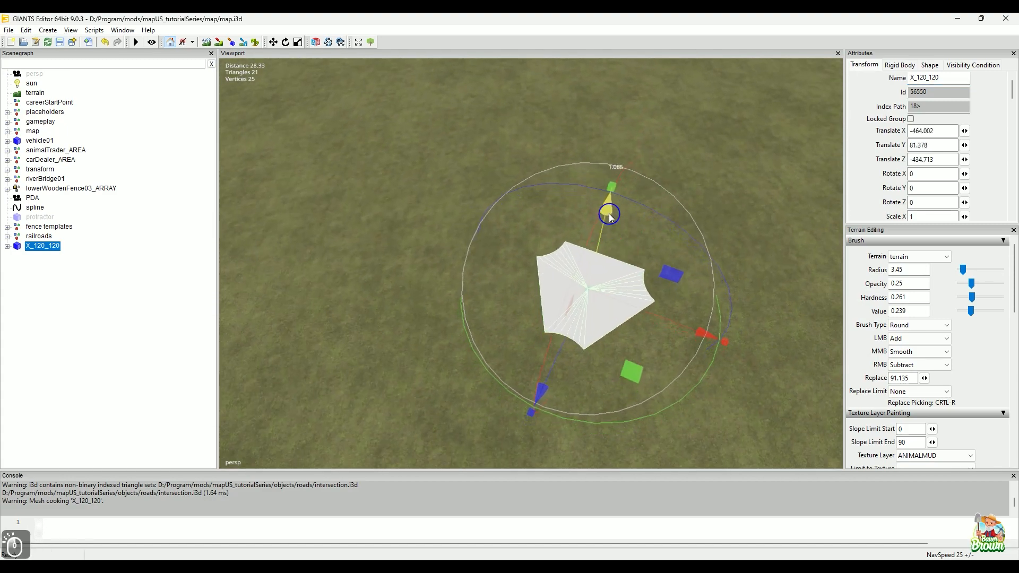
alt+drag(579, 292, 568, 272)
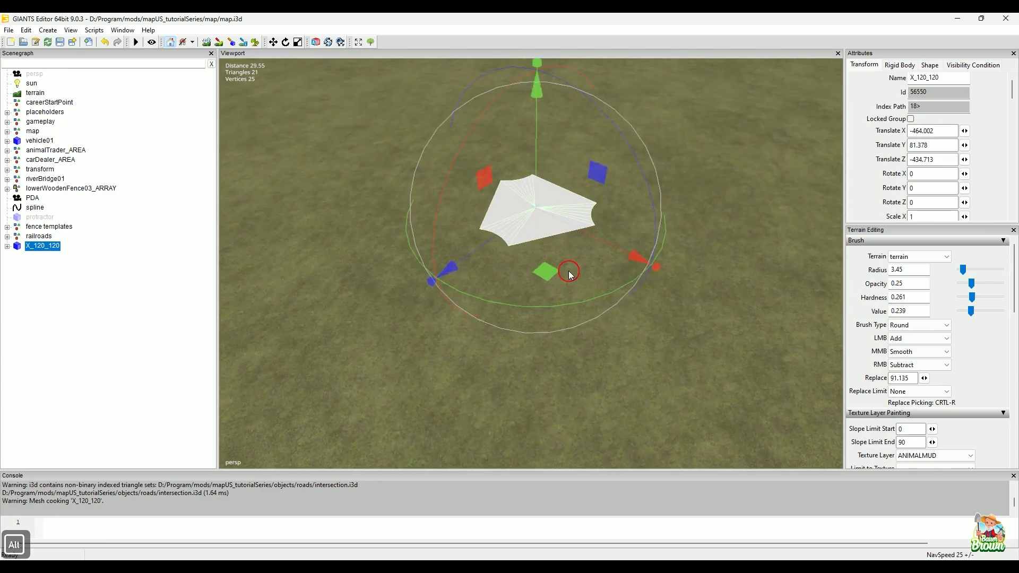
Step: Delete the X_120_120 intersection from the map and set CrossingConstructor's road texture (Fahrbahn - Textur) to fahrbahn_25_25.dds
key(Delete)
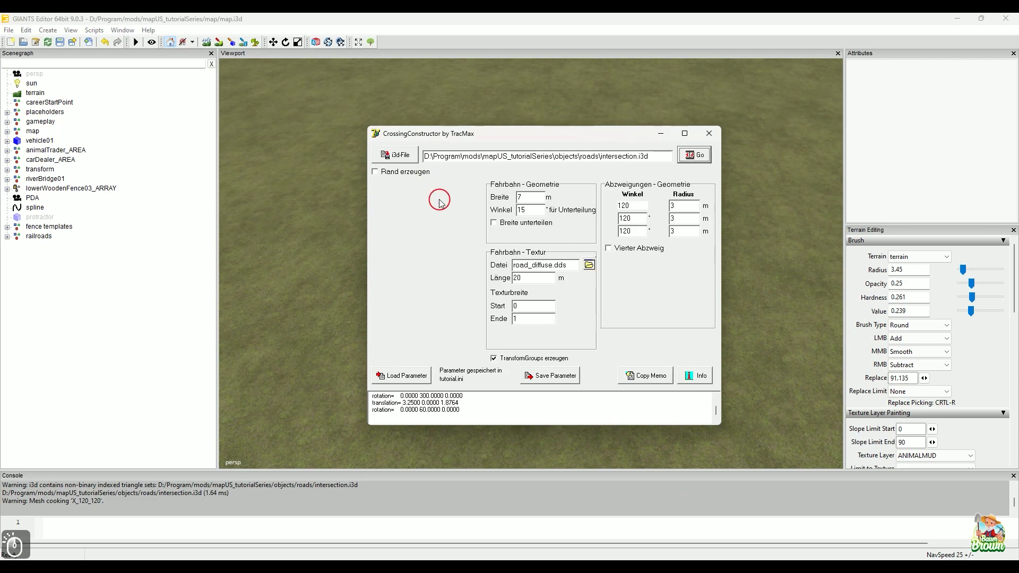
click(591, 265)
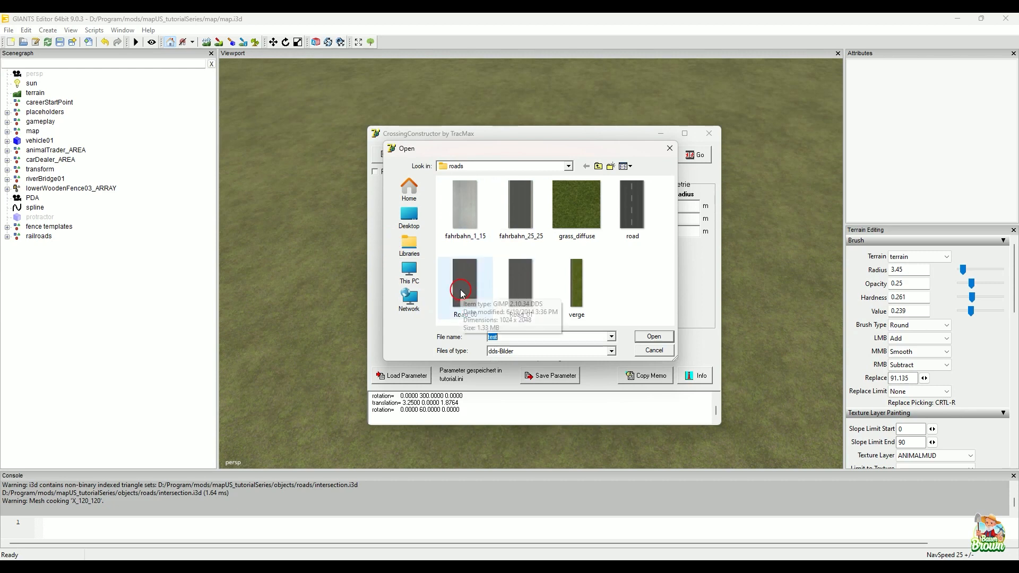
click(529, 217)
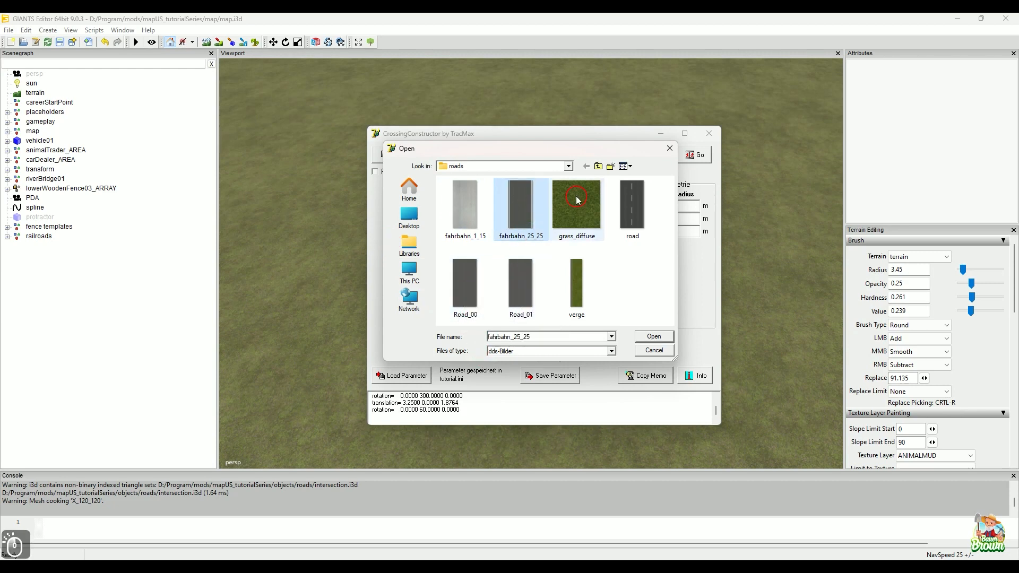
click(655, 337)
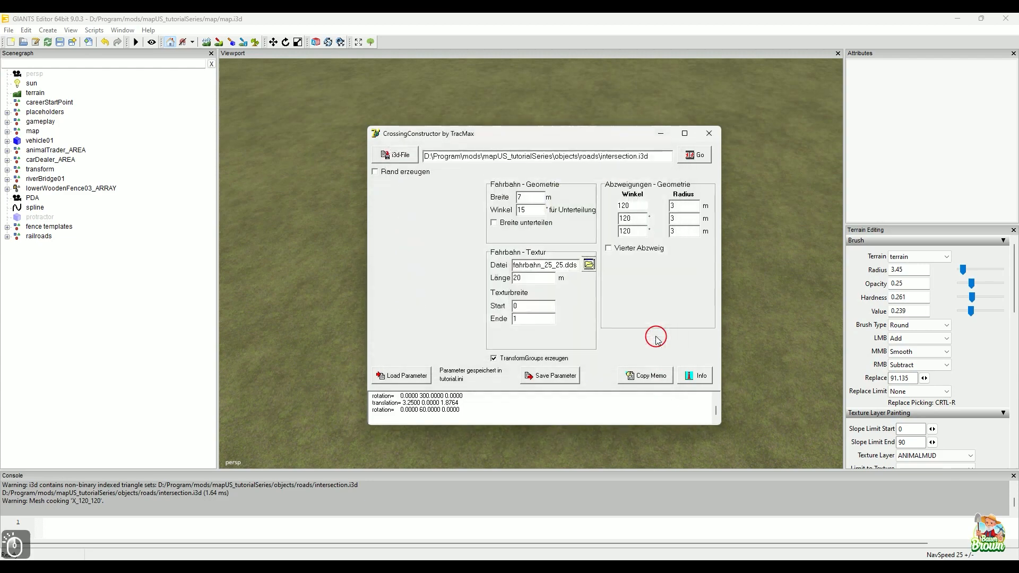
Step: Turn on edge generation (Rand erzeugen) with verge.dds as the edge texture and generate intersection.i3d again
click(419, 177)
click(471, 198)
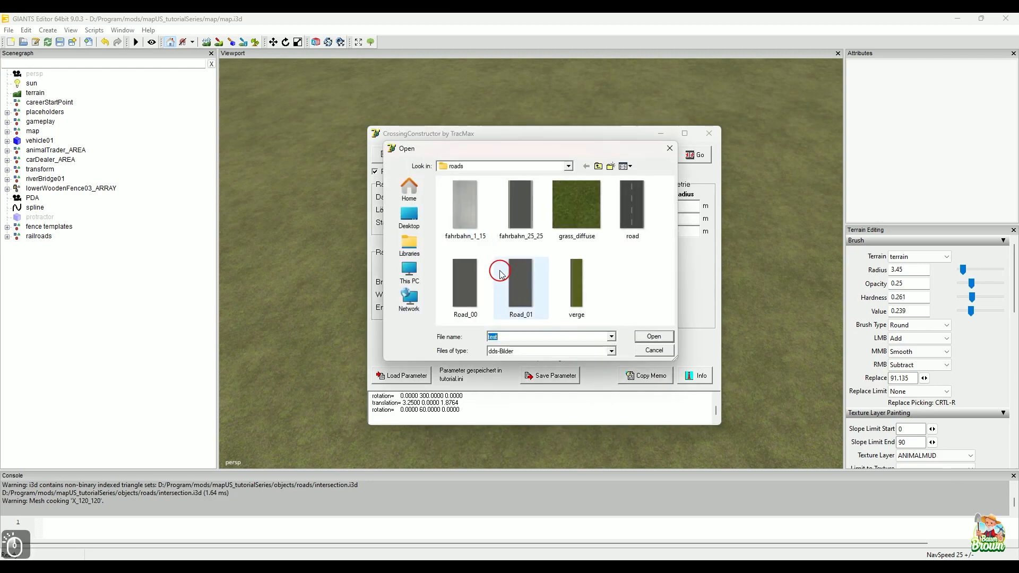
click(584, 276)
click(653, 337)
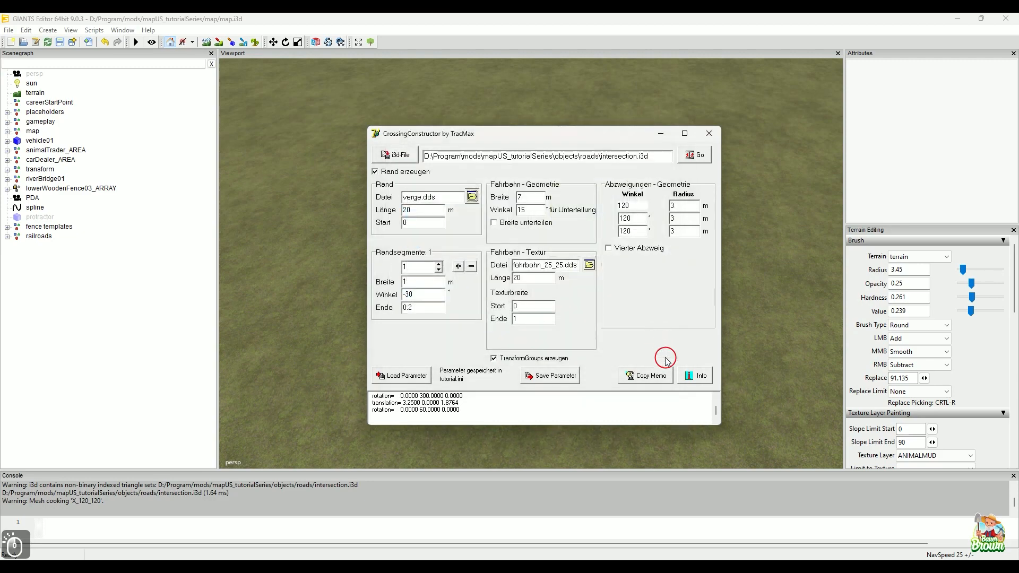
click(694, 155)
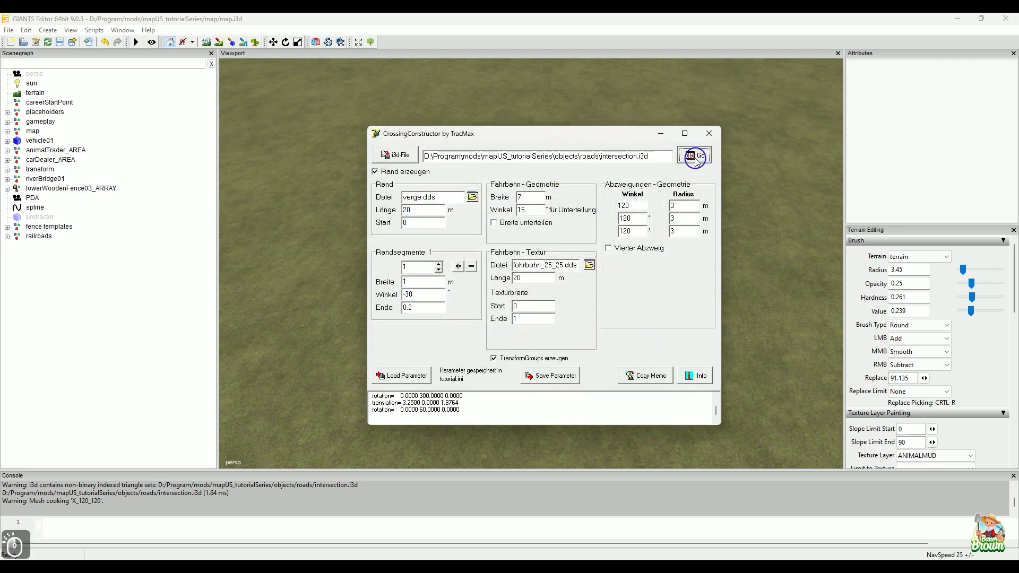
Step: Clear away CrossingConstructor and its folder window, and import the regenerated intersection file from the roads folder into the GIANTS Editor scene
click(660, 133)
mouse_move(487, 566)
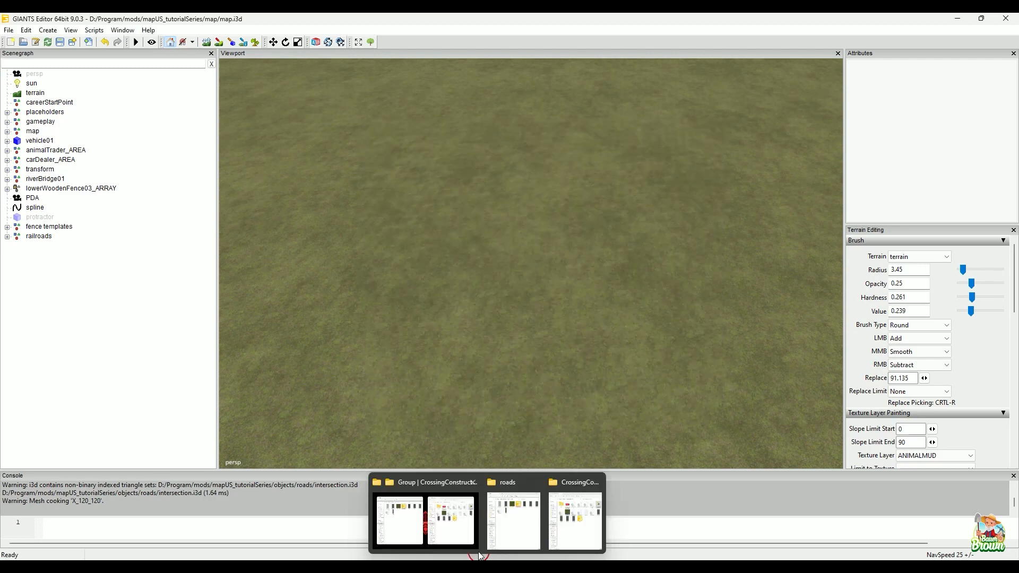
click(450, 504)
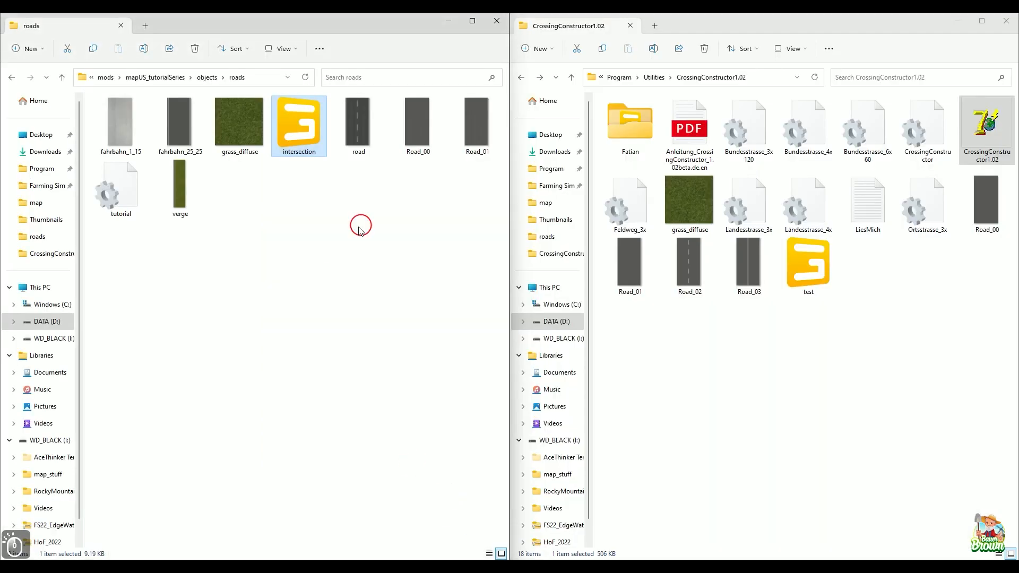
click(965, 26)
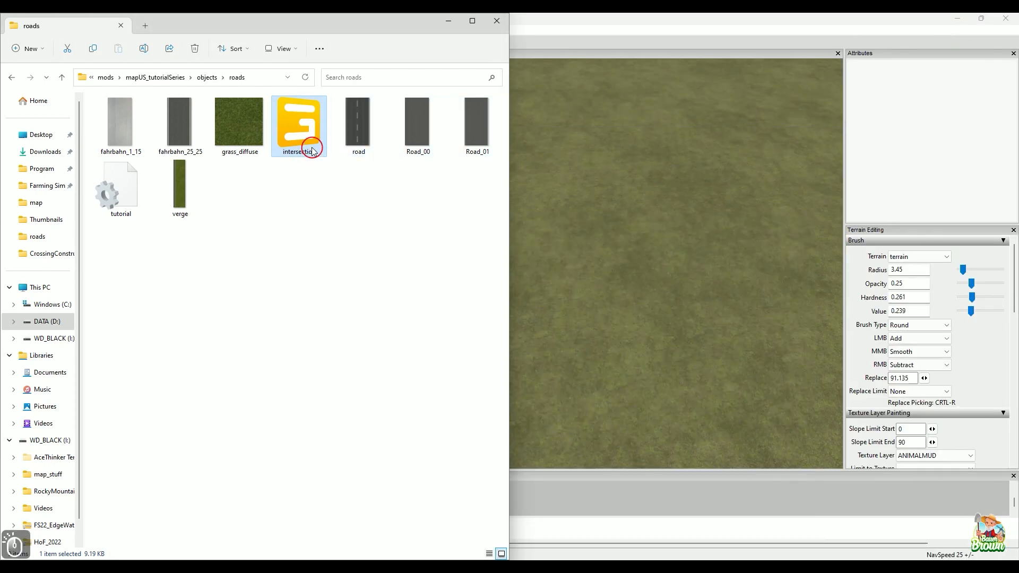
drag(310, 128, 545, 252)
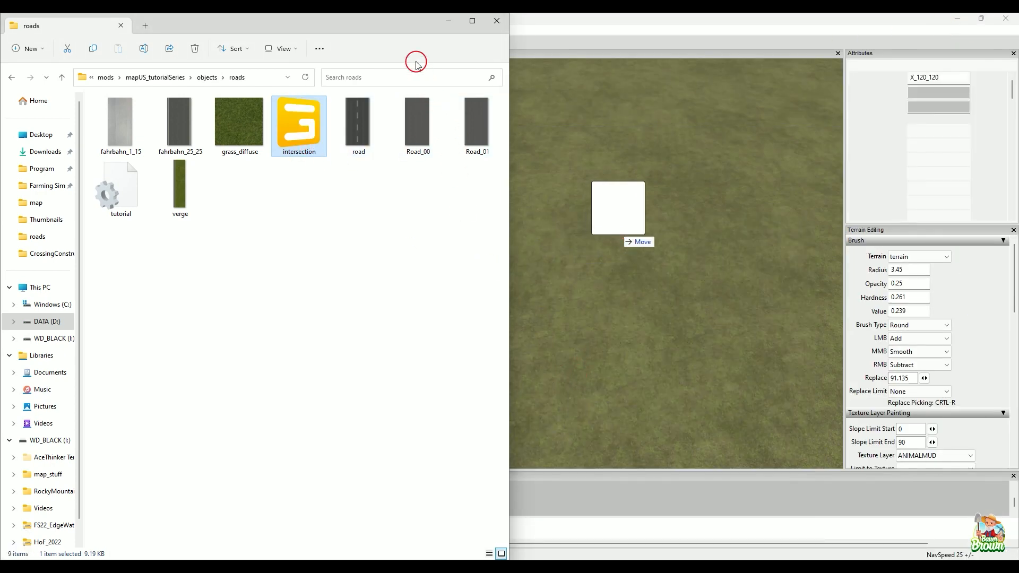
click(446, 22)
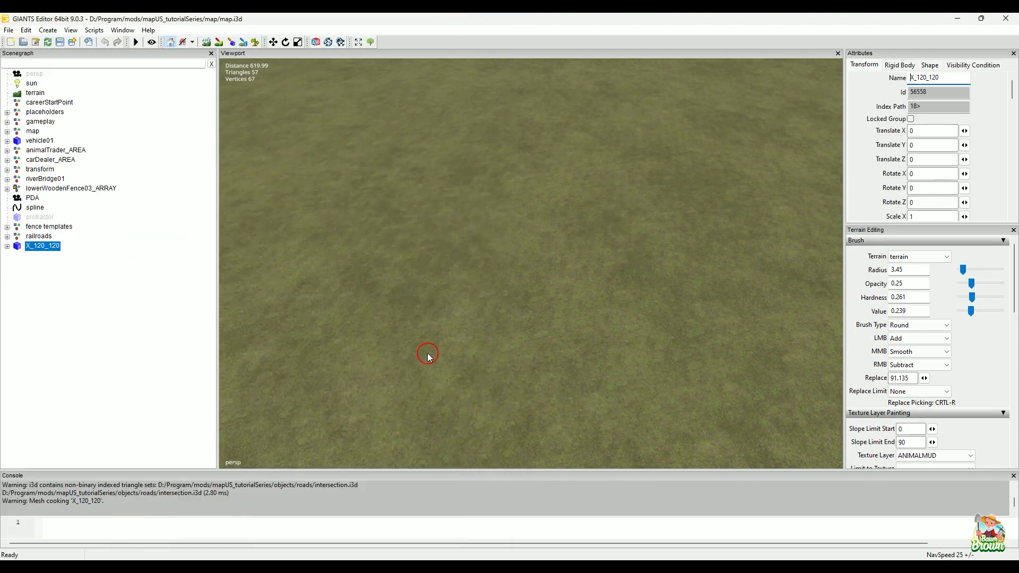
Step: Place the regenerated X_120_120 intersection on the open grass and raise it to a Y height of about 82.089
key(ctrl+b)
click(514, 318)
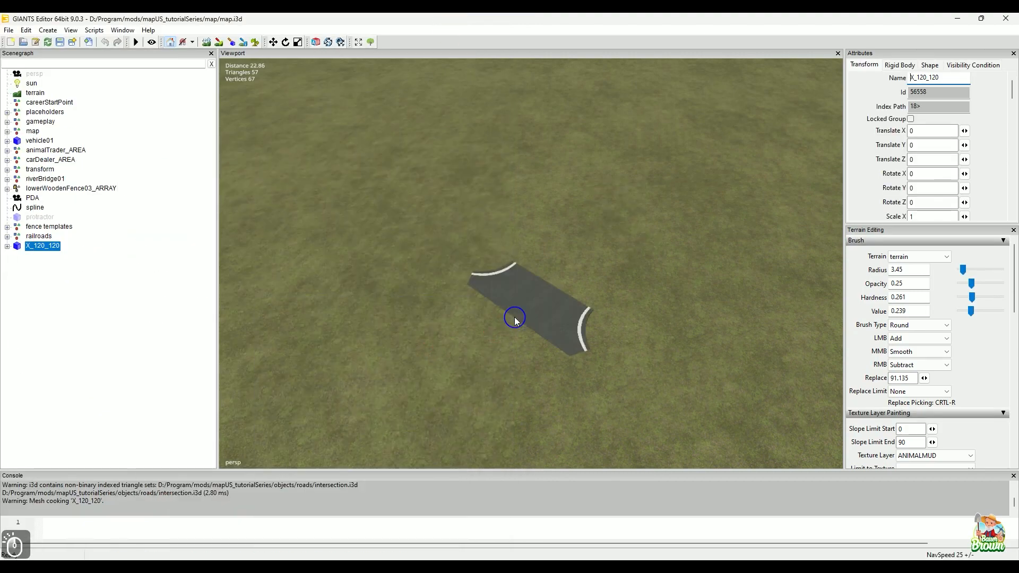
alt+right_drag(500, 373, 478, 344)
alt+middle_drag(478, 344, 479, 336)
drag(497, 221, 509, 161)
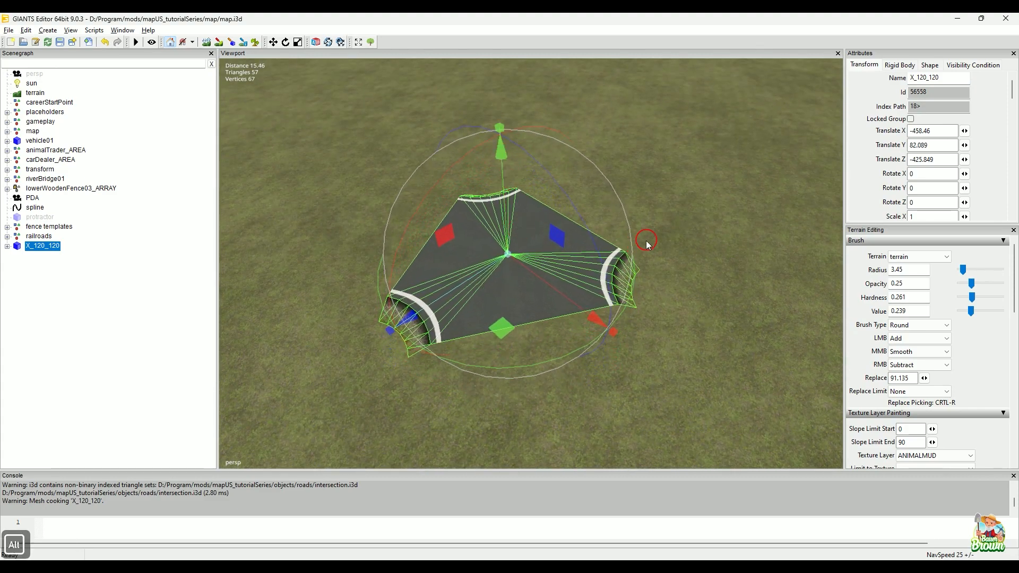
Step: Deselect the intersection and examine the sloped edge strip at one of its rounded corners up close
alt+drag(646, 243, 451, 222)
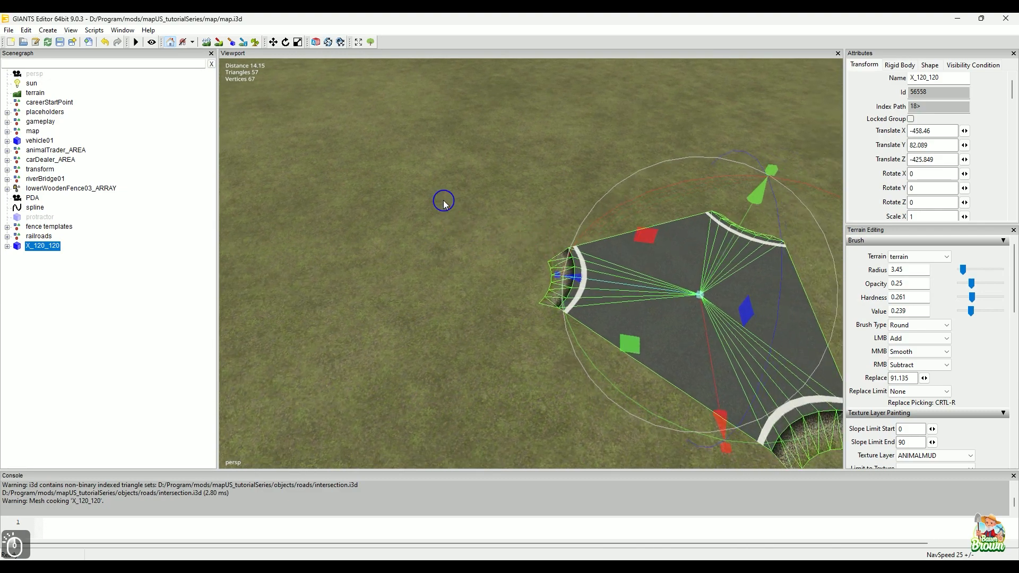
click(444, 201)
alt+drag(451, 322, 501, 293)
alt+middle_drag(501, 294, 483, 278)
alt+right_drag(463, 304, 480, 289)
alt+middle_drag(480, 289, 517, 289)
alt+drag(500, 288, 624, 316)
alt+middle_drag(630, 318, 644, 309)
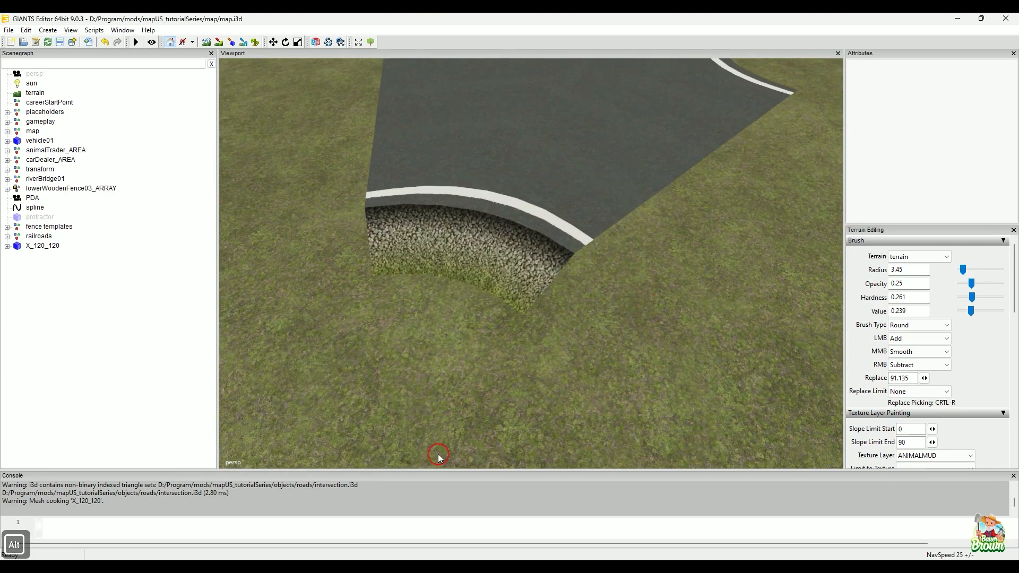
Step: Circle the corner's sloped edge strip with the on-screen pen, clear the mark and examine the verge texture in GIMP
click(400, 562)
click(88, 501)
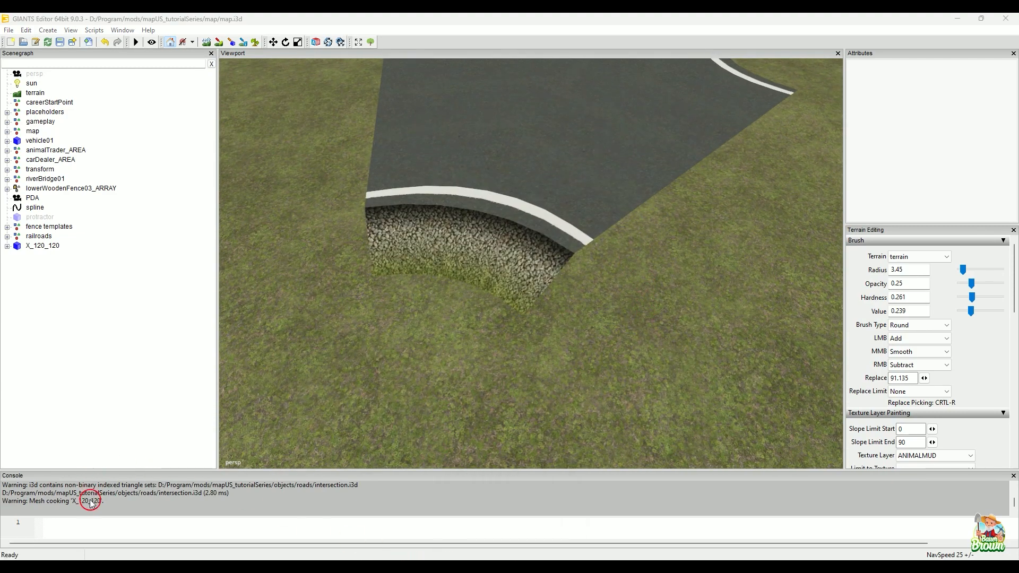
mouse_move(451, 204)
mouse_down()
mouse_move(333, 228)
mouse_move(485, 322)
mouse_move(558, 257)
mouse_move(399, 204)
mouse_up()
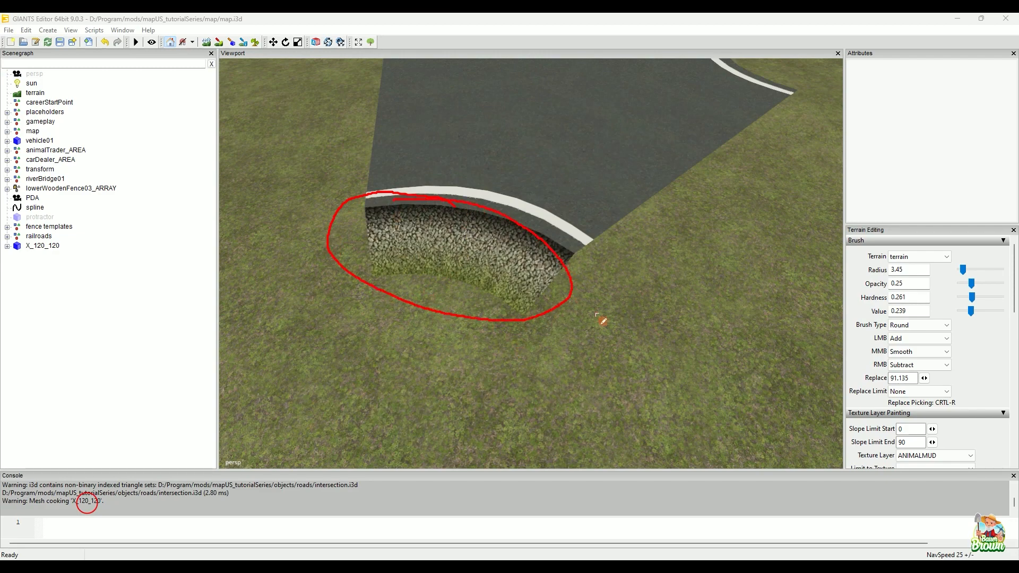
key(alt)
key(Escape)
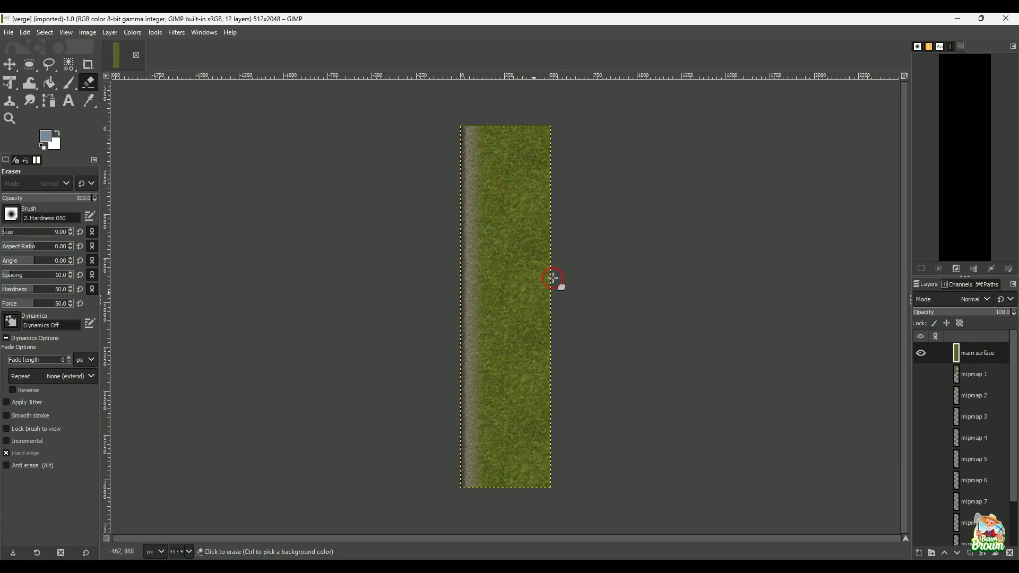
click(958, 19)
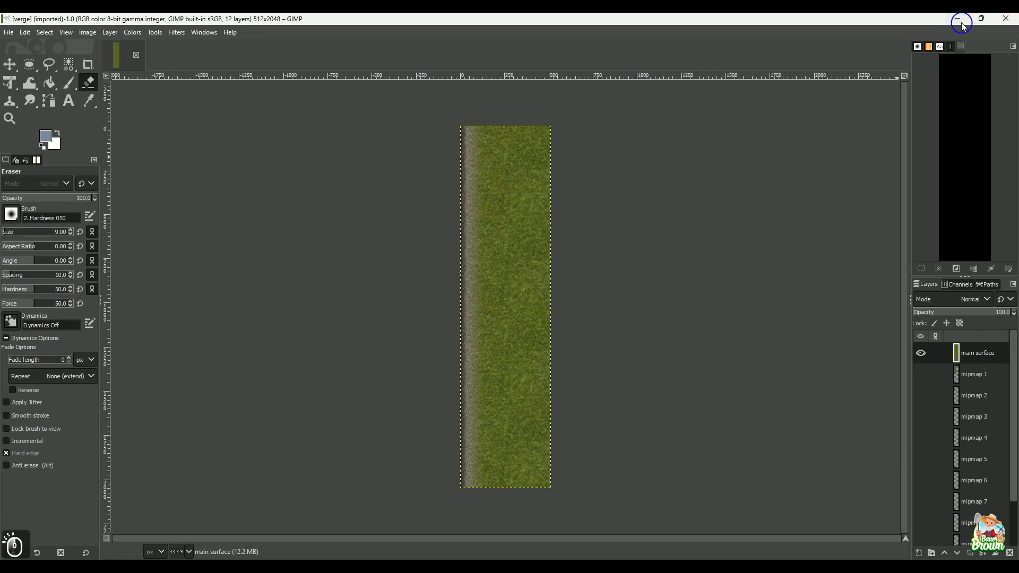
Step: Lower the X_120_120 intersection to a Y height of about 80.763 and fine-tune it slightly upward against the grass
alt+scroll(659, 312, down, 4)
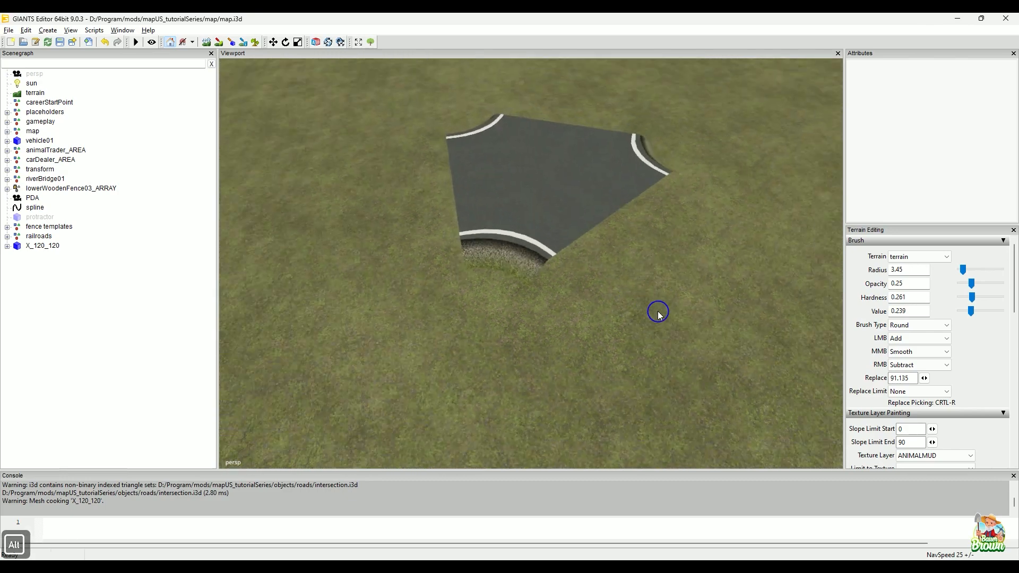
alt+drag(658, 313, 651, 300)
click(613, 240)
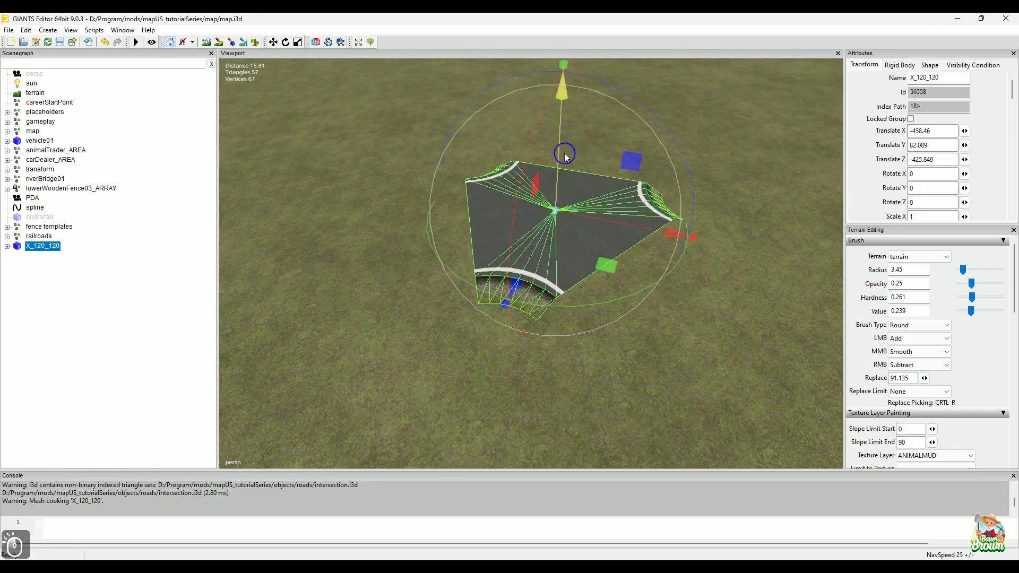
drag(561, 175, 581, 231)
alt+right_drag(596, 372, 618, 369)
alt+drag(618, 370, 636, 348)
alt+right_drag(636, 347, 644, 340)
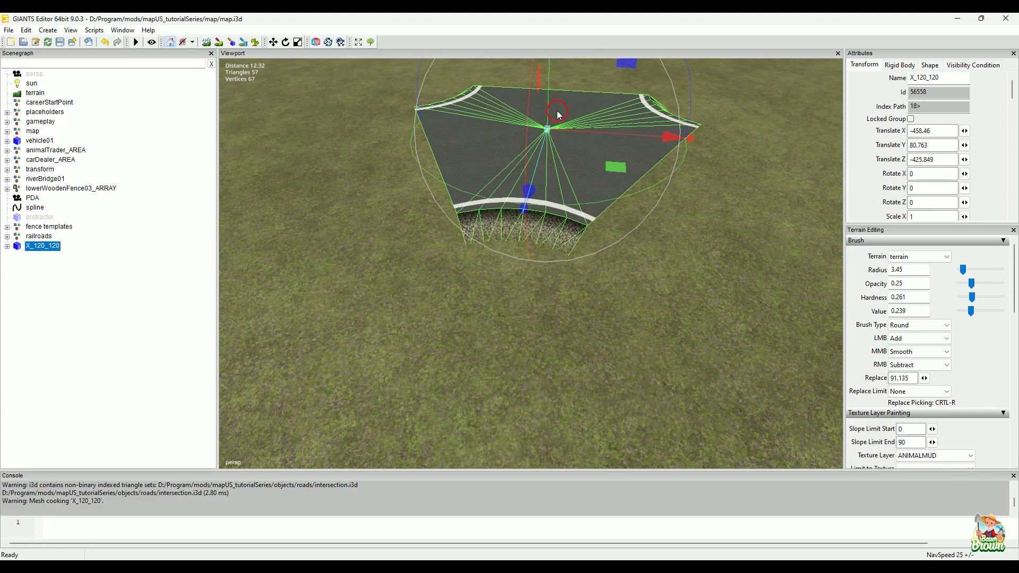
drag(550, 92, 552, 78)
alt+right_drag(684, 228, 708, 242)
Step: Switch to the verge texture in GIMP and activate the on-screen pen for marking it
click(728, 557)
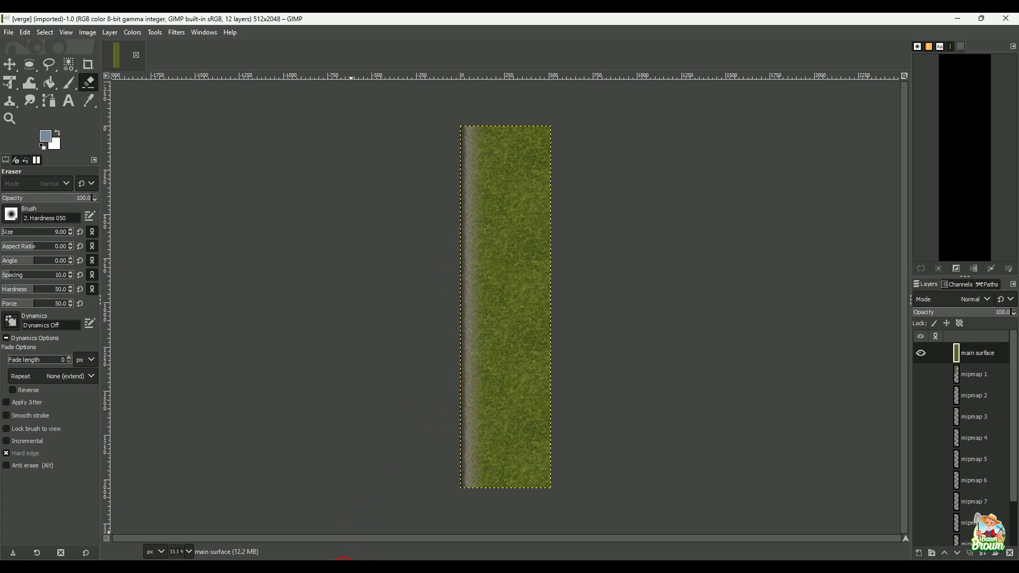
click(236, 535)
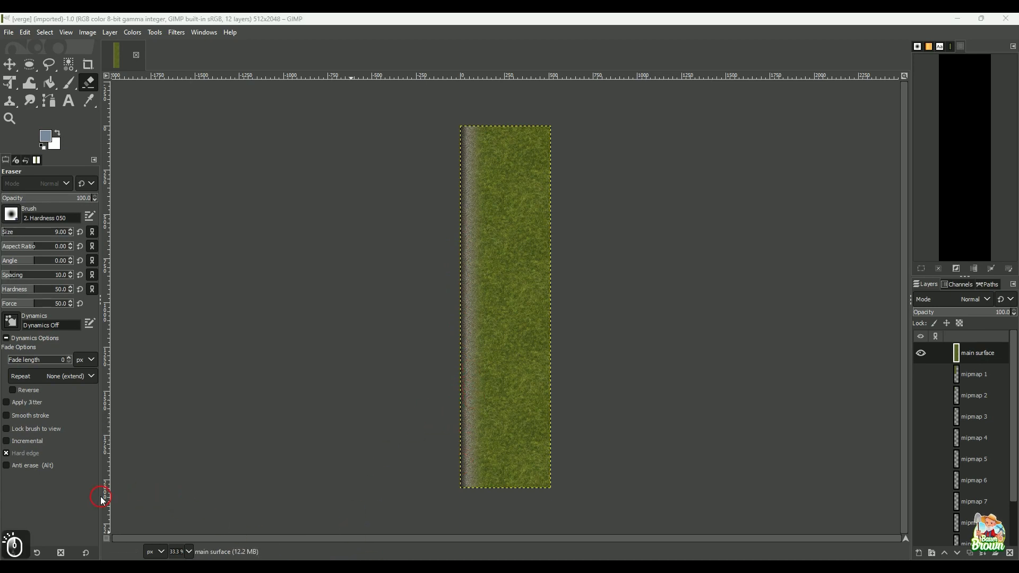
click(81, 503)
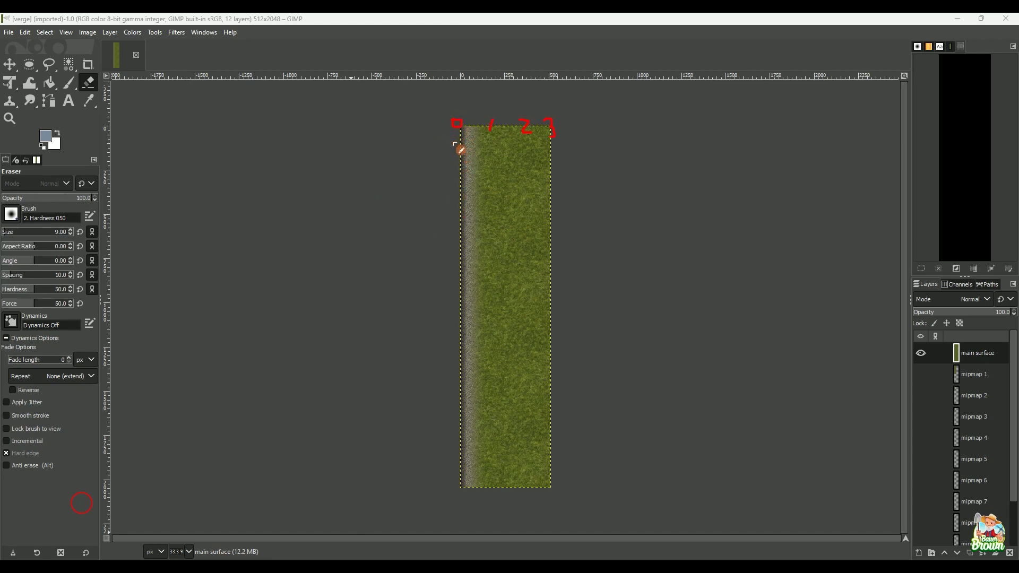
Step: Draw a line across the verge texture from its gravel edge into the grass with the on-screen pen, and clear the marks
drag(459, 176, 513, 175)
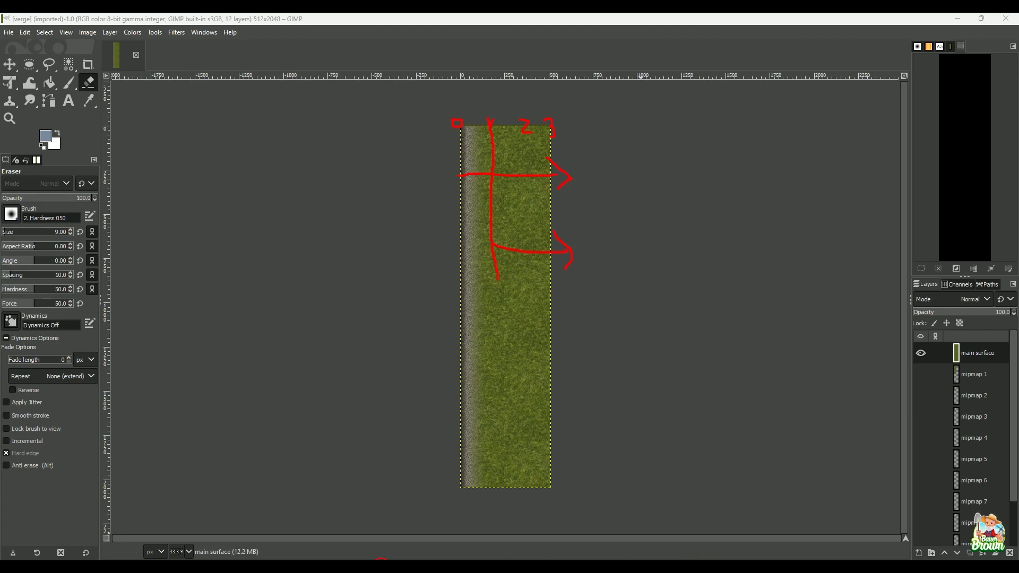
click(389, 566)
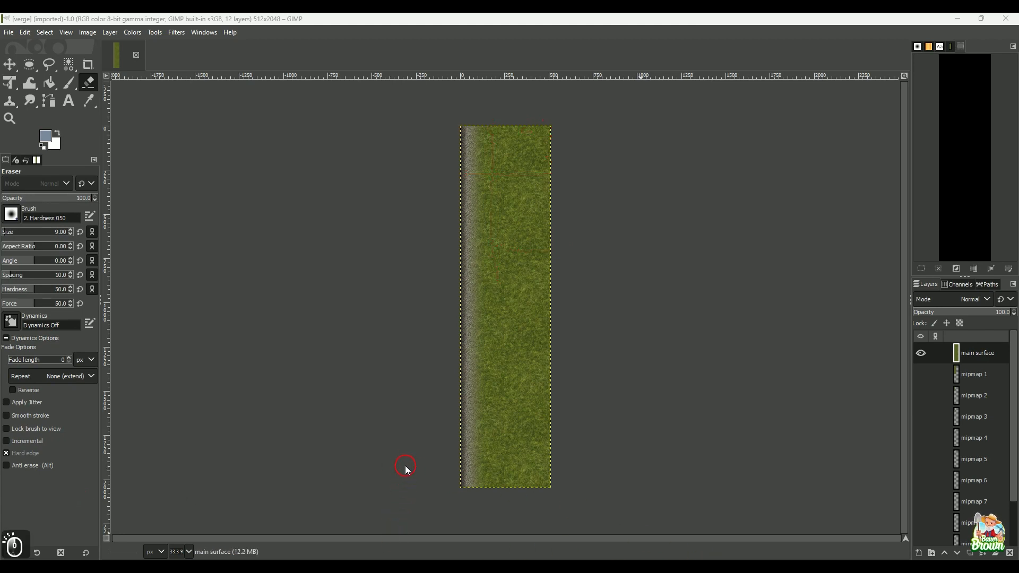
Step: Switch to CrossingConstructor, set the edge (Rand) Start value to 1 and regenerate intersection.i3d
click(731, 565)
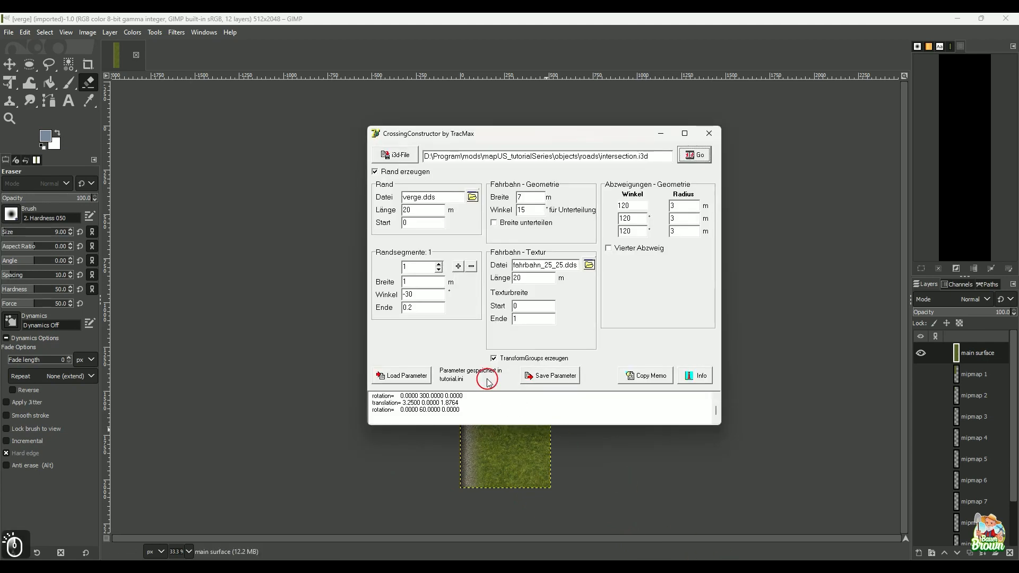
double_click(403, 222)
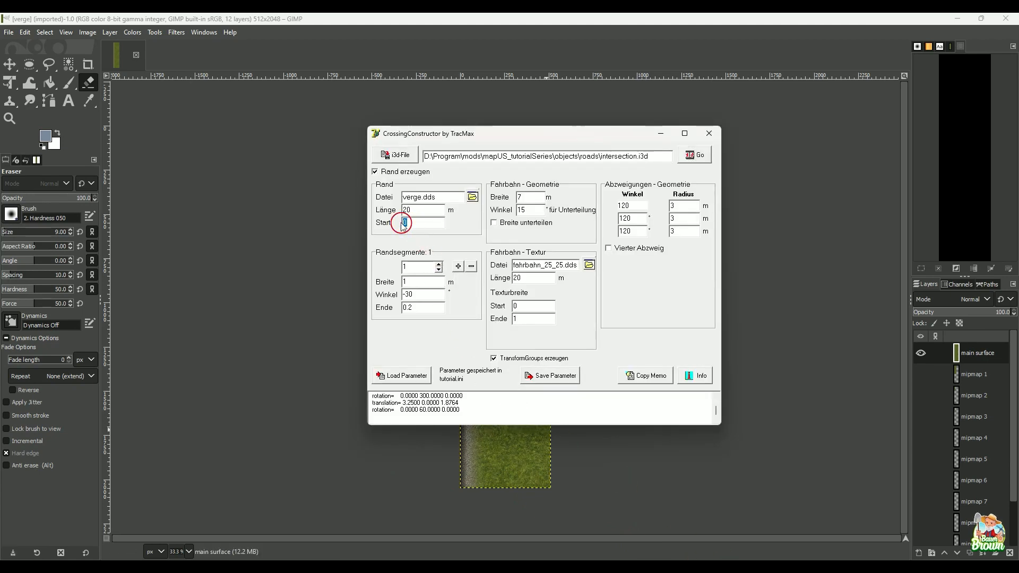
text(1)
click(699, 156)
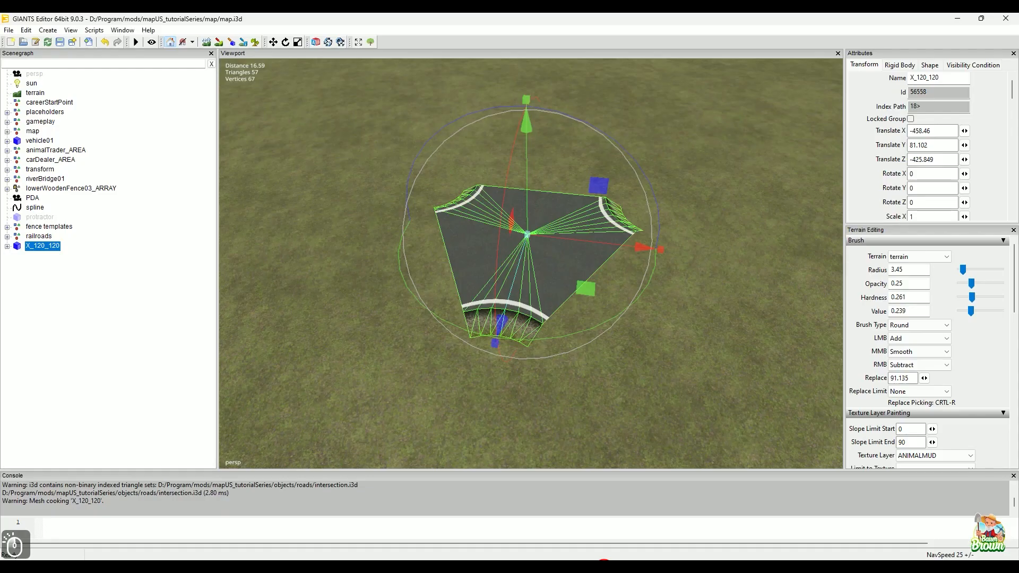
Step: Import the regenerated intersection.i3d from the roads folder into the map in GIANTS Editor
mouse_move(486, 566)
click(518, 515)
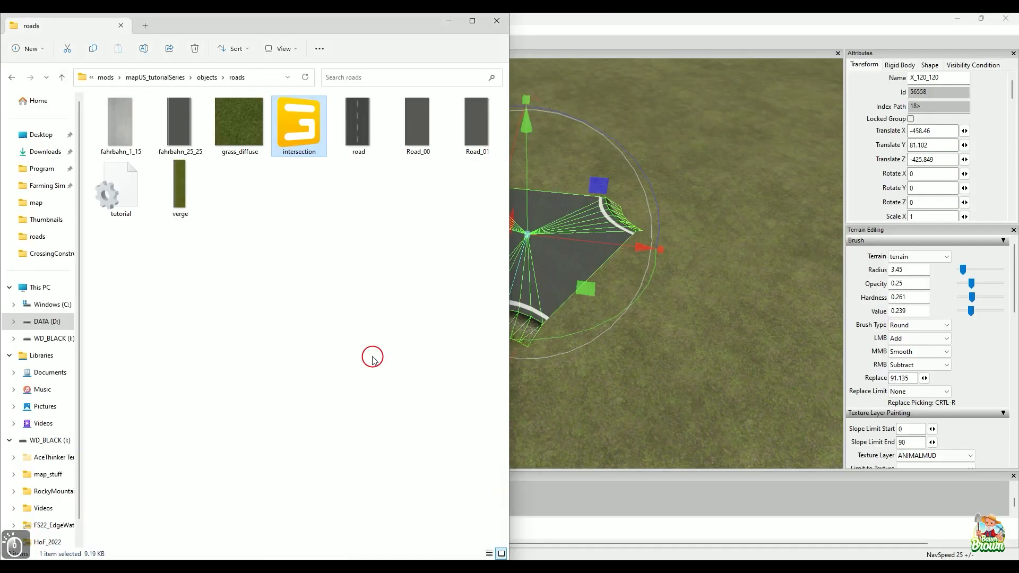
double_click(306, 137)
drag(307, 137, 675, 246)
click(449, 23)
Step: Place the imported intersection on the grass beside the first one and raise it to a Y height of 81.334
mouse_move(541, 303)
alt+mouse_down()
mouse_move(593, 254)
mouse_move(553, 288)
alt+mouse_up()
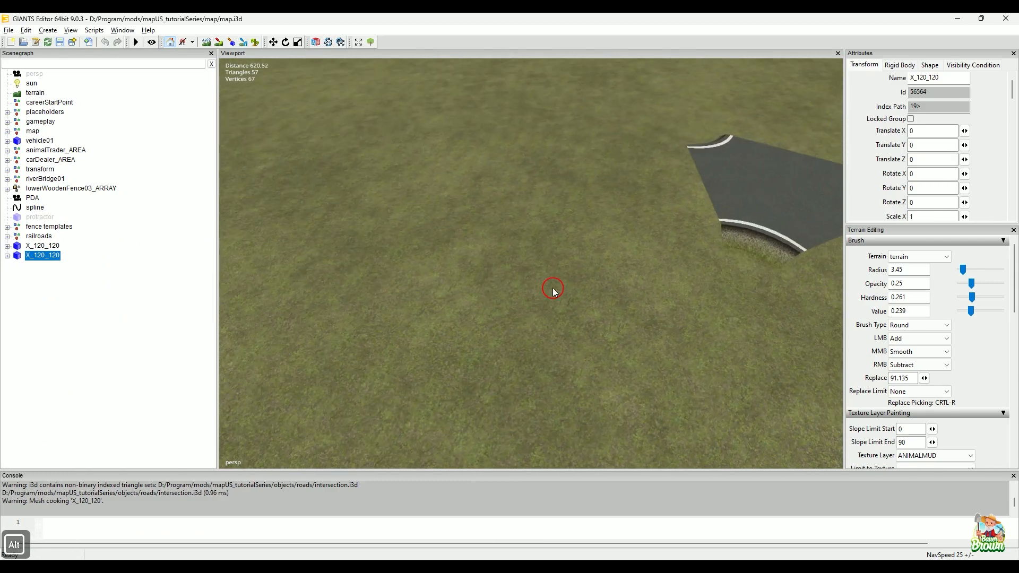
key(ctrl+b)
click(480, 250)
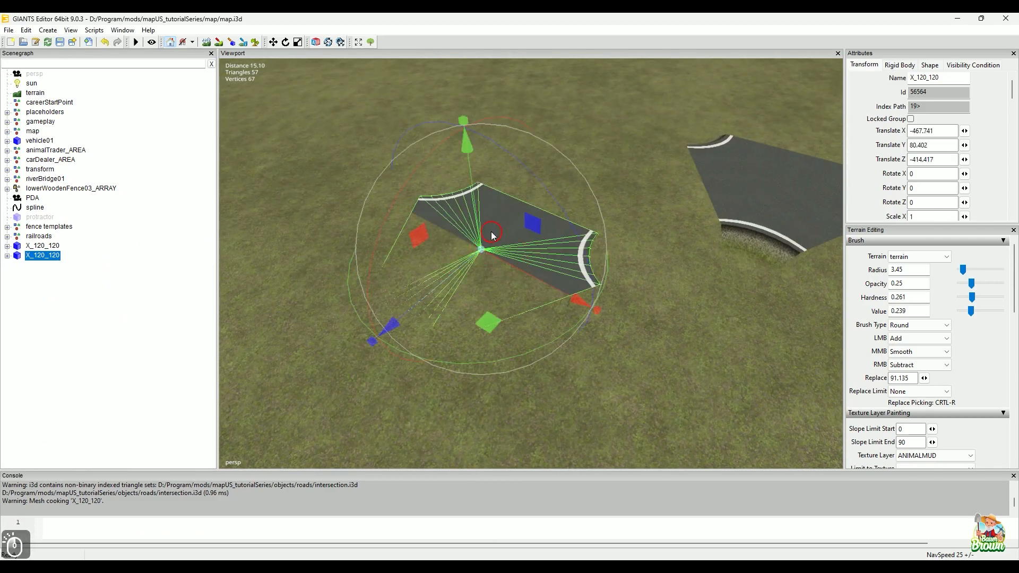
drag(474, 179, 481, 148)
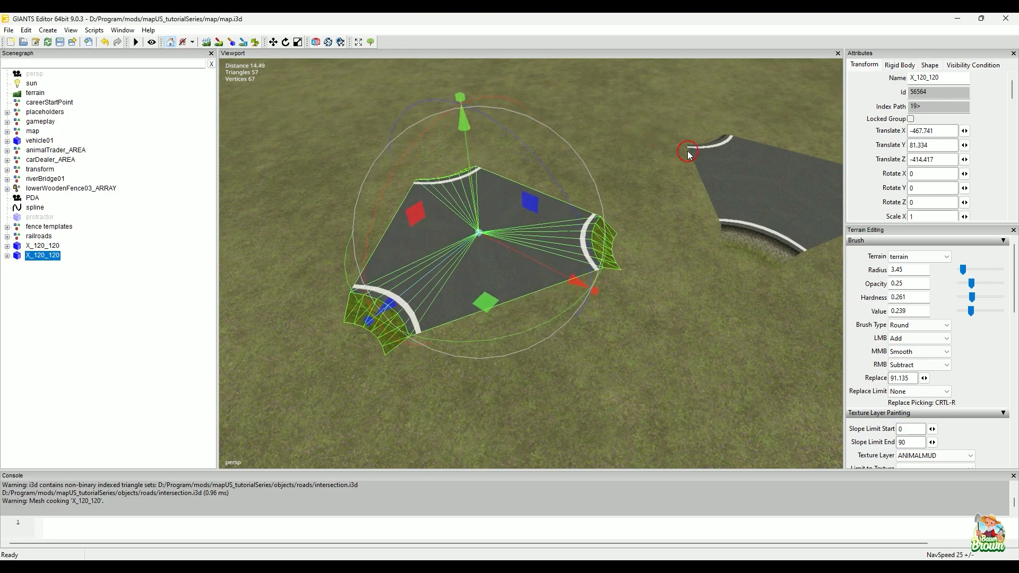
Step: Raise the first X_120_120 intersection to Y 82.243, and move the second one closer to X -465.991, Z -419.115
click(736, 170)
drag(801, 145, 814, 123)
click(535, 242)
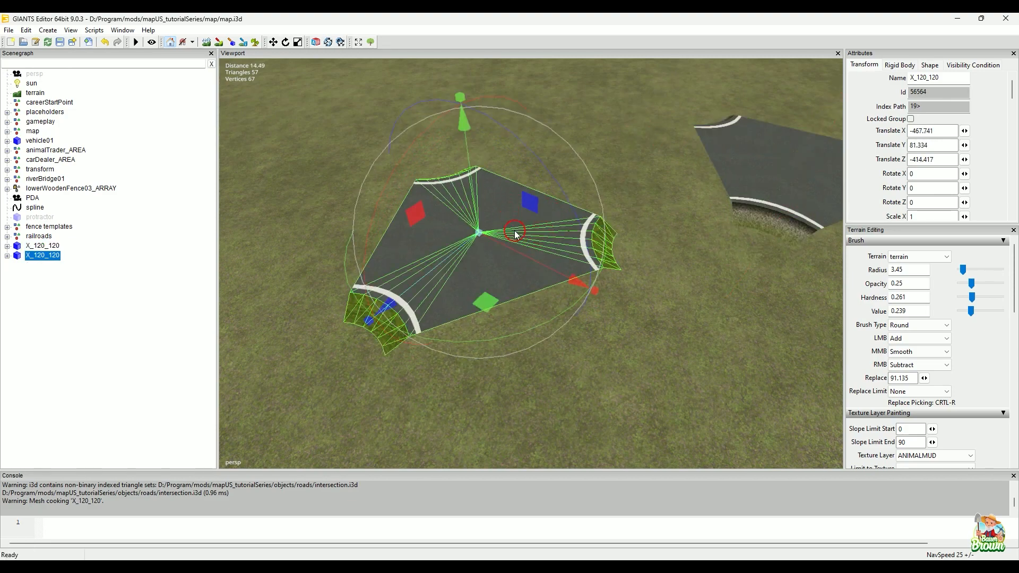
drag(477, 308, 570, 233)
mouse_move(613, 318)
alt+mouse_down()
mouse_move(572, 305)
mouse_move(609, 310)
alt+mouse_up()
click(609, 309)
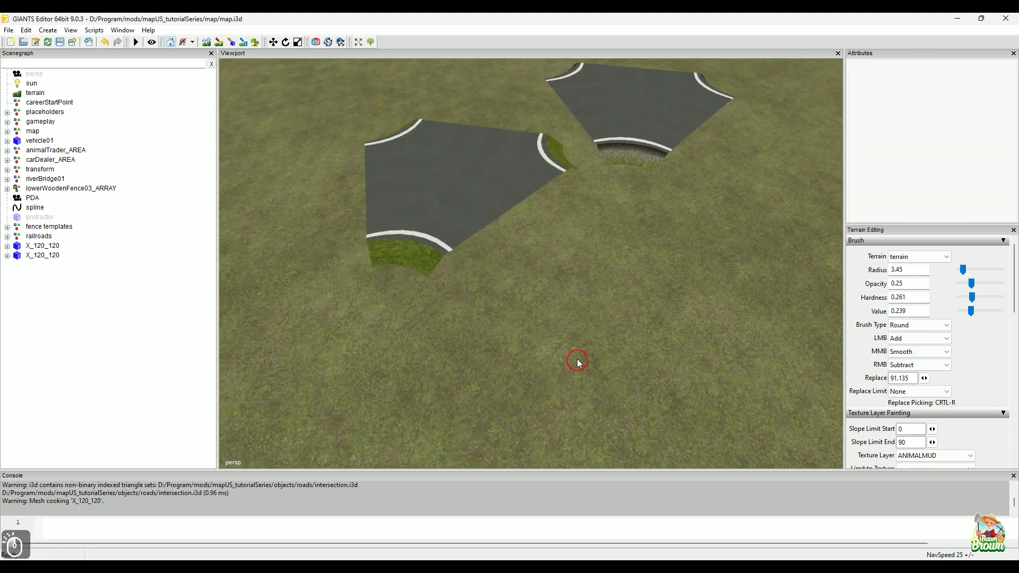
Step: Compare the sloped edge strips of the two intersections up close
alt+drag(578, 361, 608, 346)
alt+right_drag(589, 362, 607, 330)
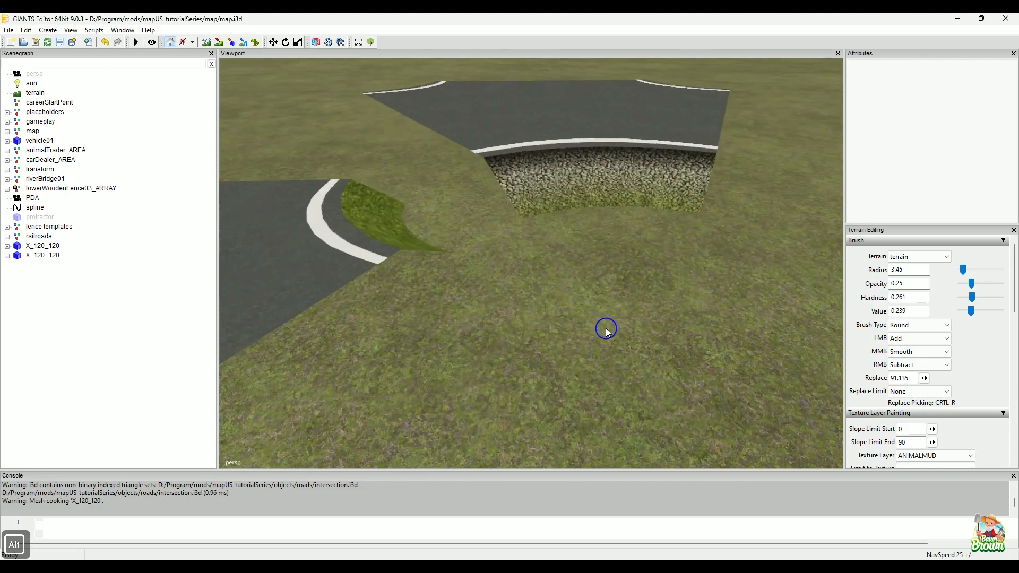
alt+drag(607, 330, 607, 333)
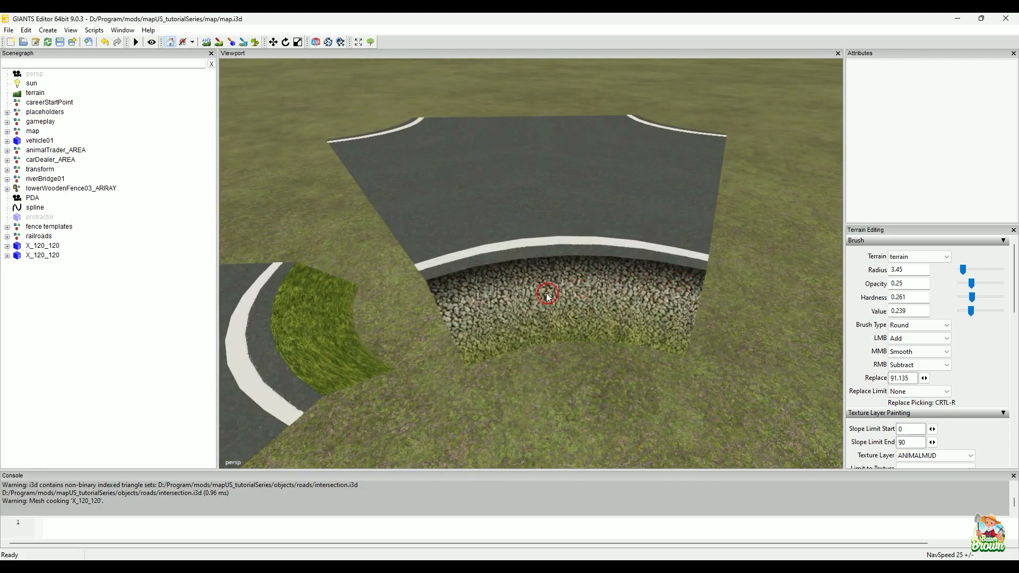
alt+right_drag(576, 361, 549, 374)
alt+drag(549, 374, 539, 360)
alt+right_drag(539, 359, 534, 325)
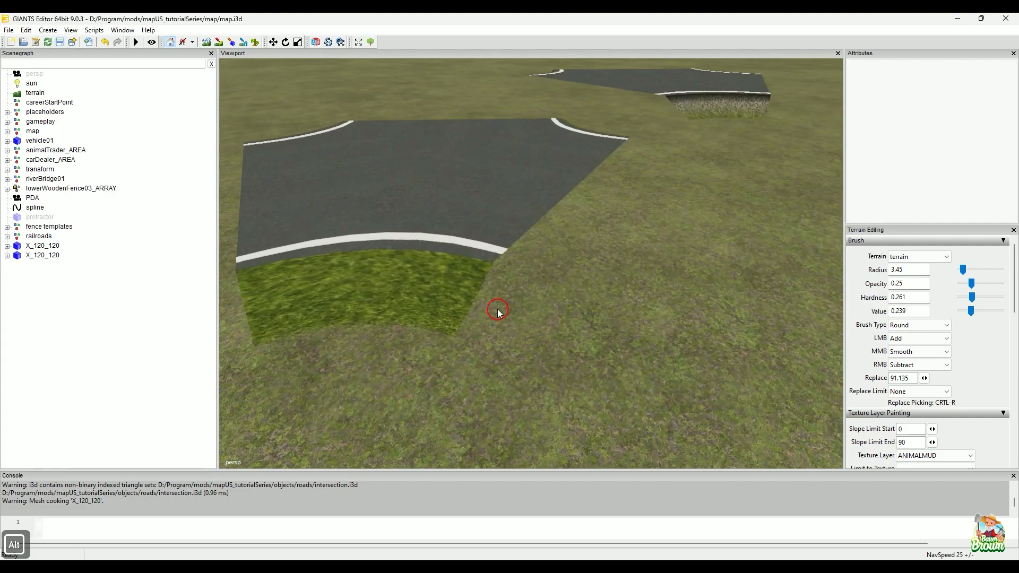
alt+drag(559, 240, 500, 314)
Step: Enter 1 as the edge (Rand) Start value in CrossingConstructor and return to GIANTS Editor
click(725, 566)
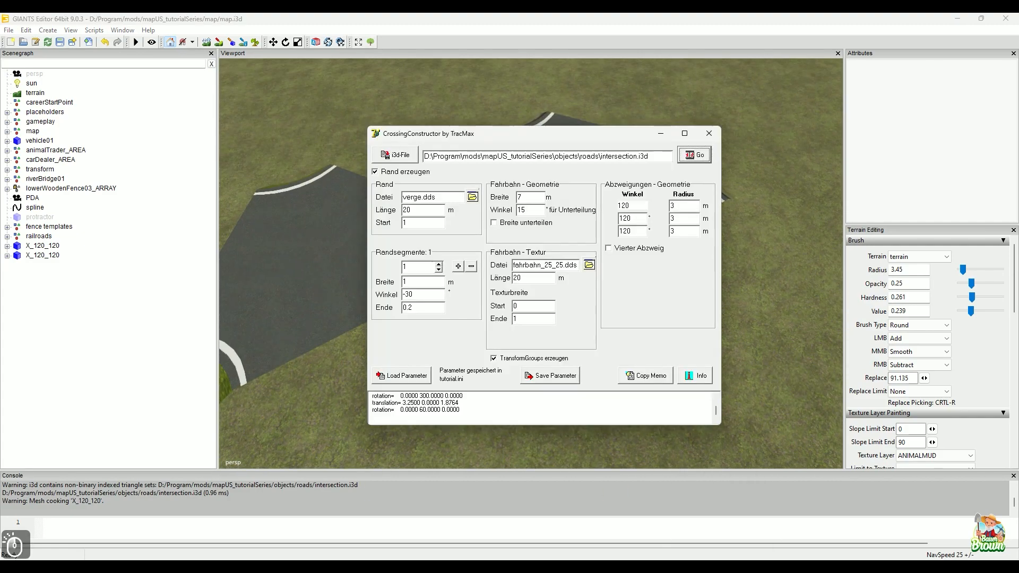
click(402, 221)
text(1)
click(658, 137)
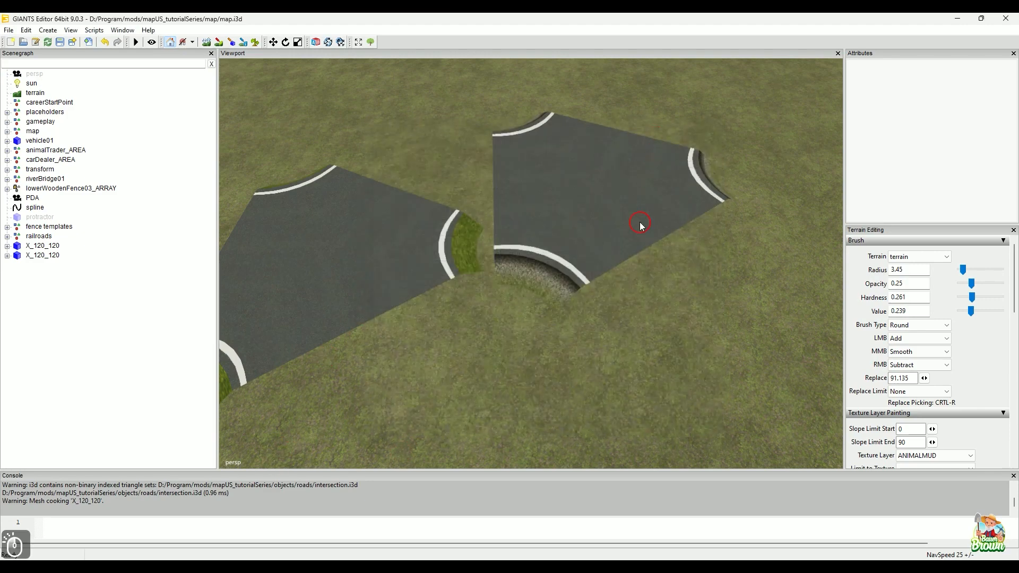
Step: Examine both intersections side by side, checking the road surface and the verge at their rounded corners
alt+middle_drag(496, 327, 534, 335)
alt+drag(535, 334, 560, 361)
alt+scroll(559, 351, up, 2)
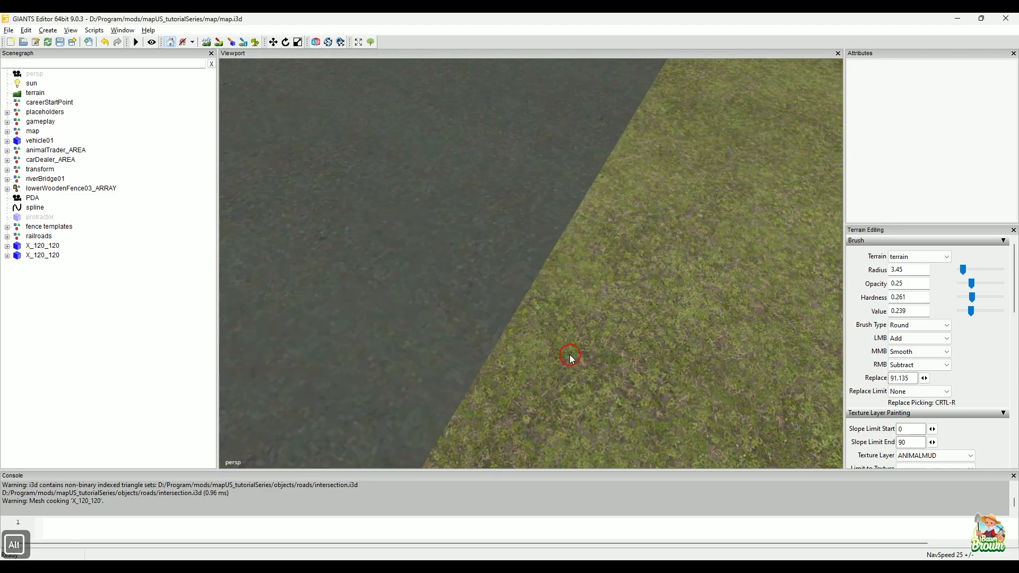
alt+middle_drag(570, 355, 562, 365)
alt+scroll(581, 313, down, 2)
mouse_move(581, 315)
alt+middle_down()
mouse_move(582, 282)
mouse_move(596, 321)
alt+middle_up()
alt+drag(634, 320, 526, 329)
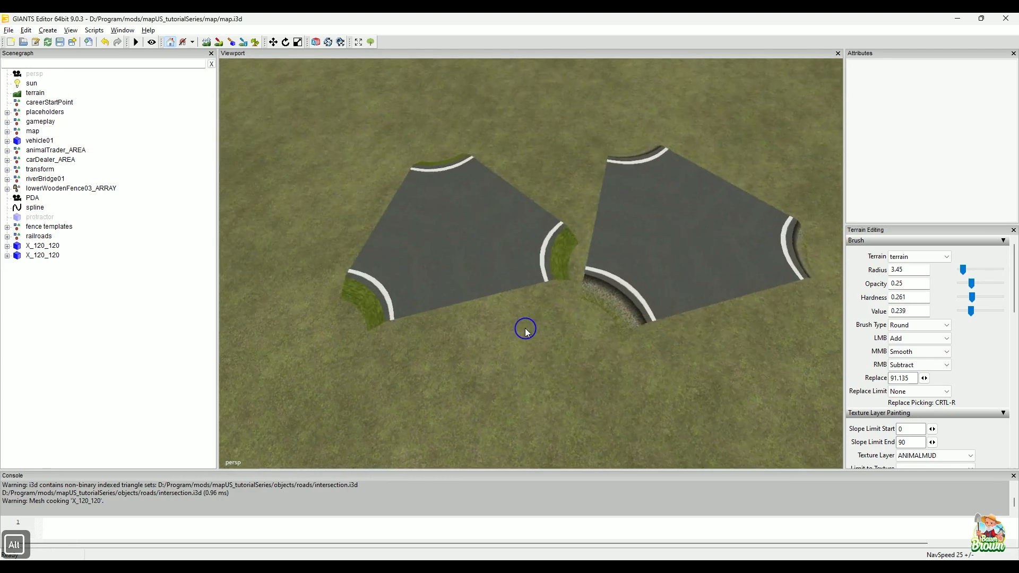
alt+scroll(548, 330, up, 3)
alt+middle_drag(548, 329, 543, 325)
alt+drag(542, 338, 598, 323)
alt+scroll(599, 323, down, 3)
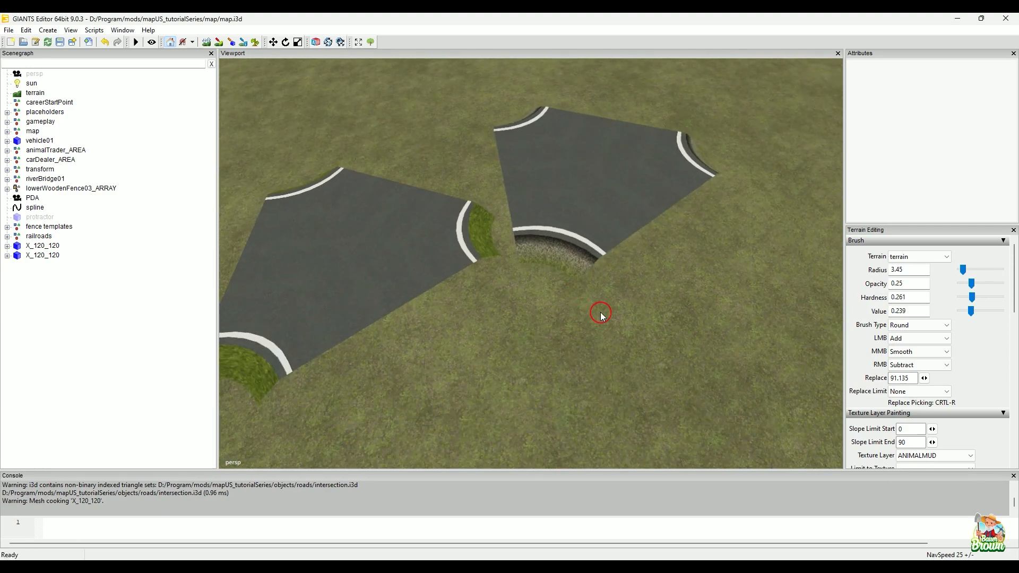
alt+drag(586, 304, 551, 312)
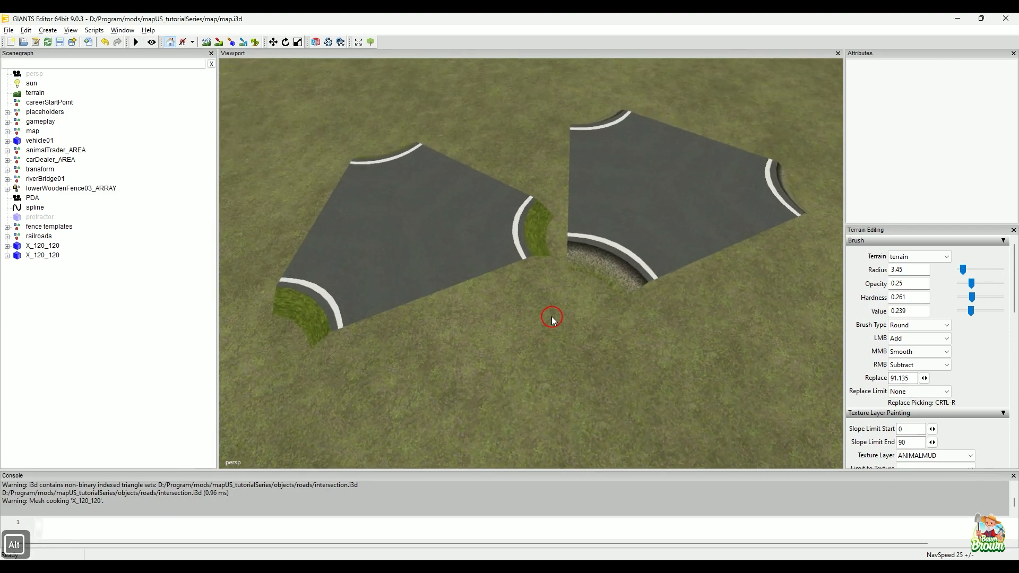
Step: Delete the second X_120_120 intersection with the all-grass verge
click(52, 256)
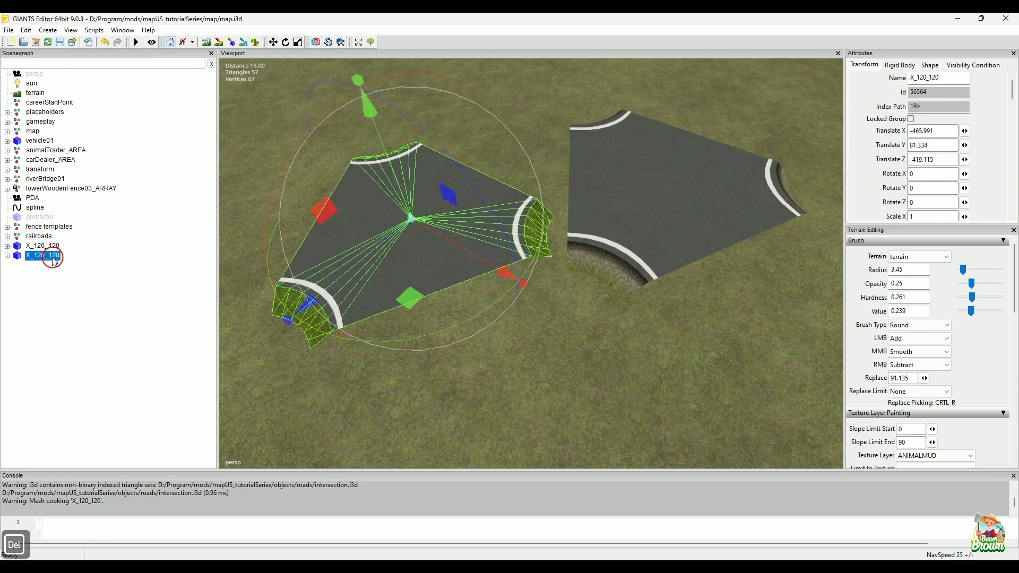
key(Delete)
alt+drag(265, 204, 460, 254)
alt+right_drag(459, 251, 464, 236)
alt+middle_drag(467, 230, 468, 219)
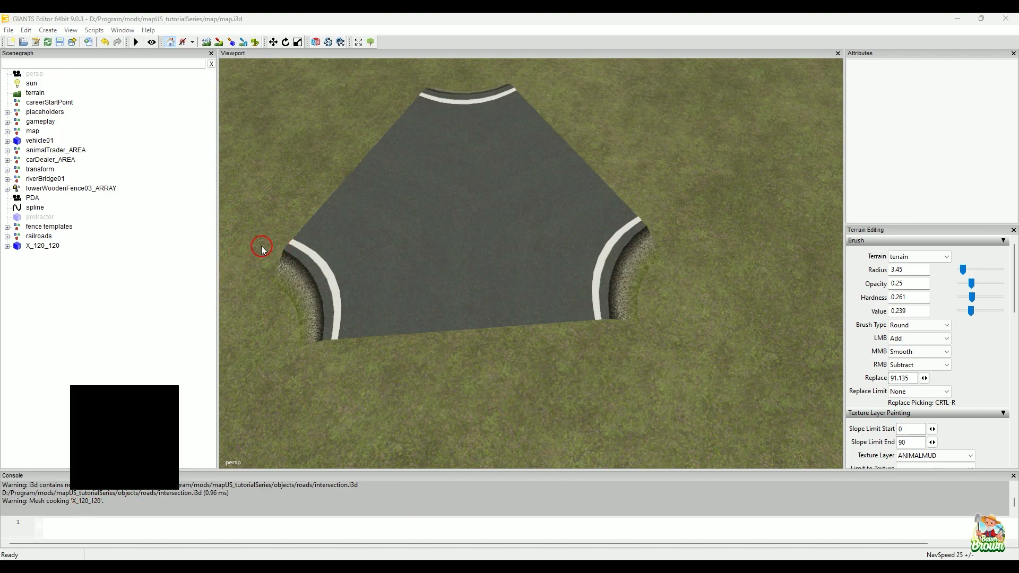
Step: Select the remaining intersection, trace the curved edges of its two near corners with the on-screen pen, and clear the marks
drag(262, 246, 323, 321)
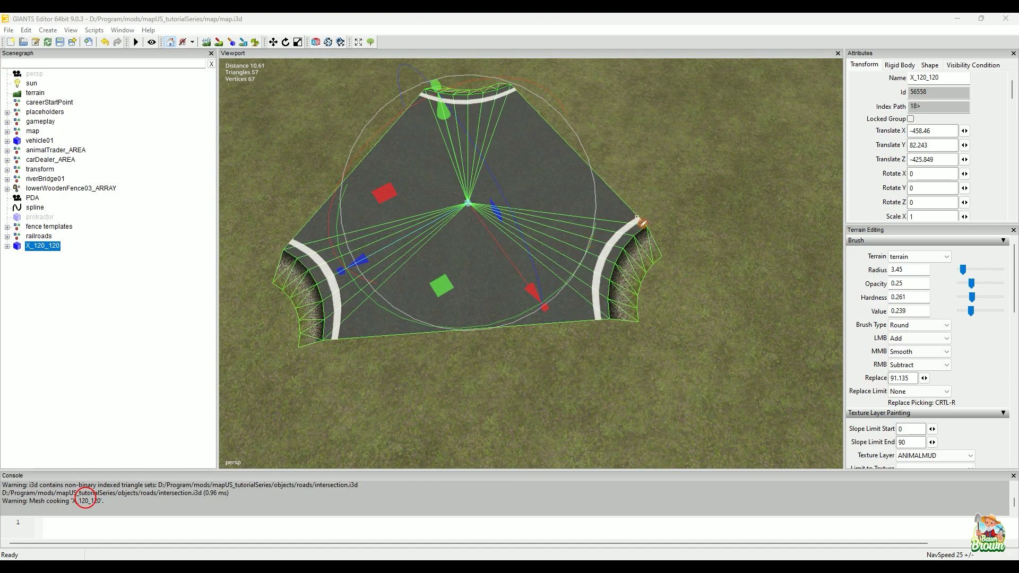
mouse_move(638, 232)
mouse_down()
mouse_move(609, 256)
mouse_move(606, 321)
mouse_up()
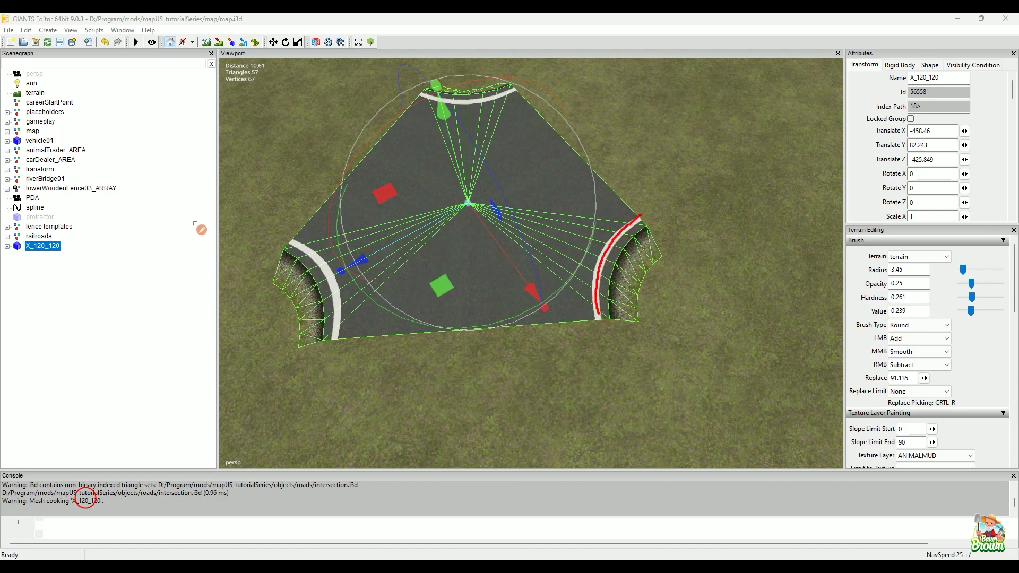
mouse_move(292, 249)
mouse_down()
mouse_move(333, 272)
mouse_move(348, 337)
mouse_up()
click(529, 377)
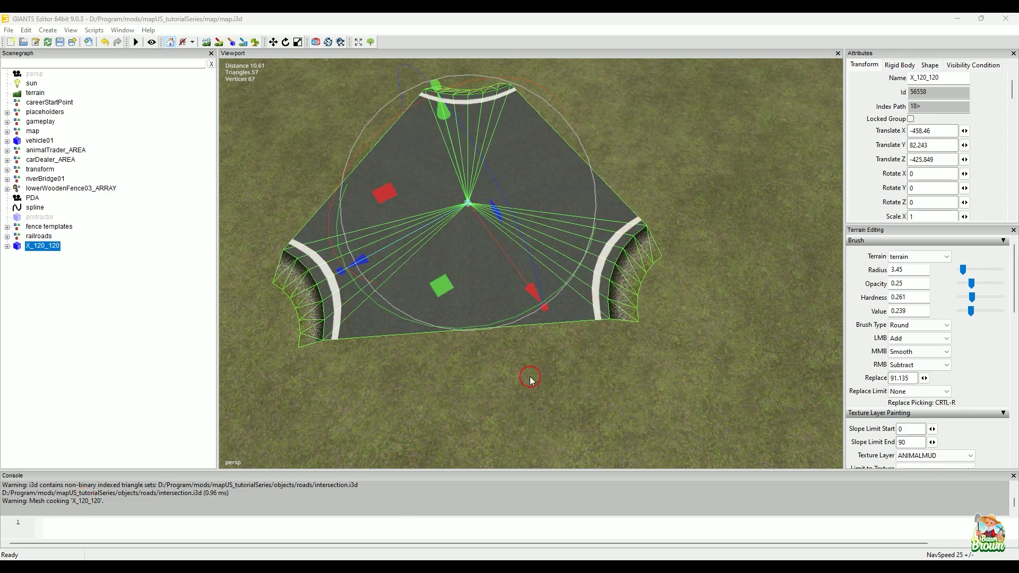
Step: Set the second and third branch angles (Winkel) to 180 and 25 degrees in CrossingConstructor and regenerate intersection.i3d
alt+drag(552, 370, 601, 345)
scroll(599, 343, down, 5)
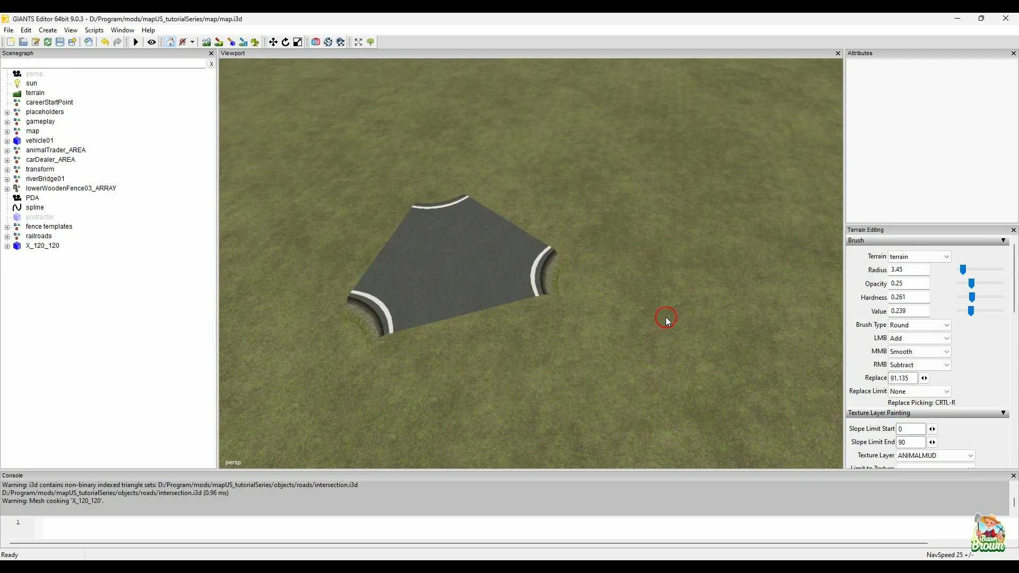
alt+middle_drag(695, 287, 681, 307)
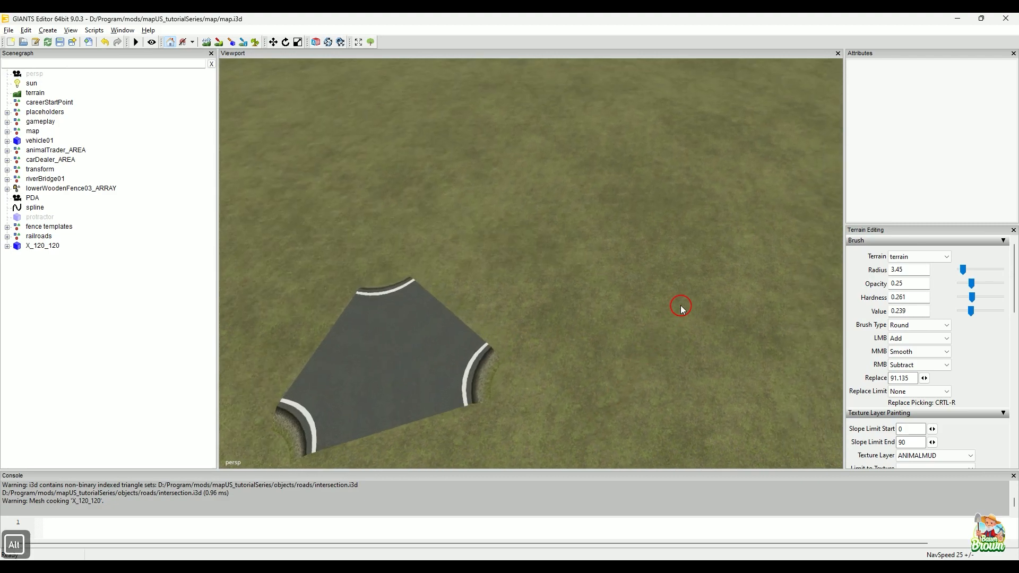
click(728, 559)
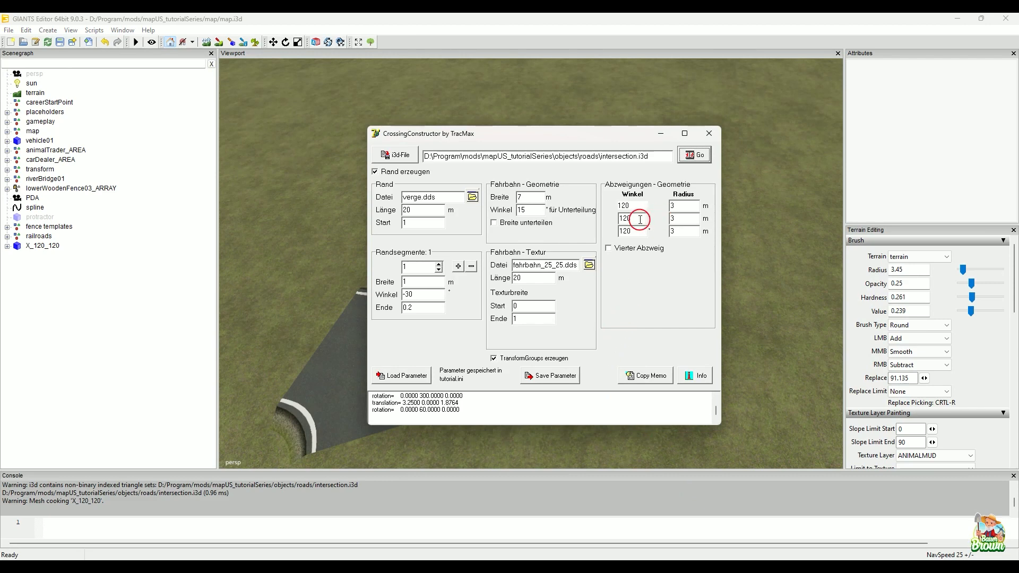
drag(640, 219, 616, 223)
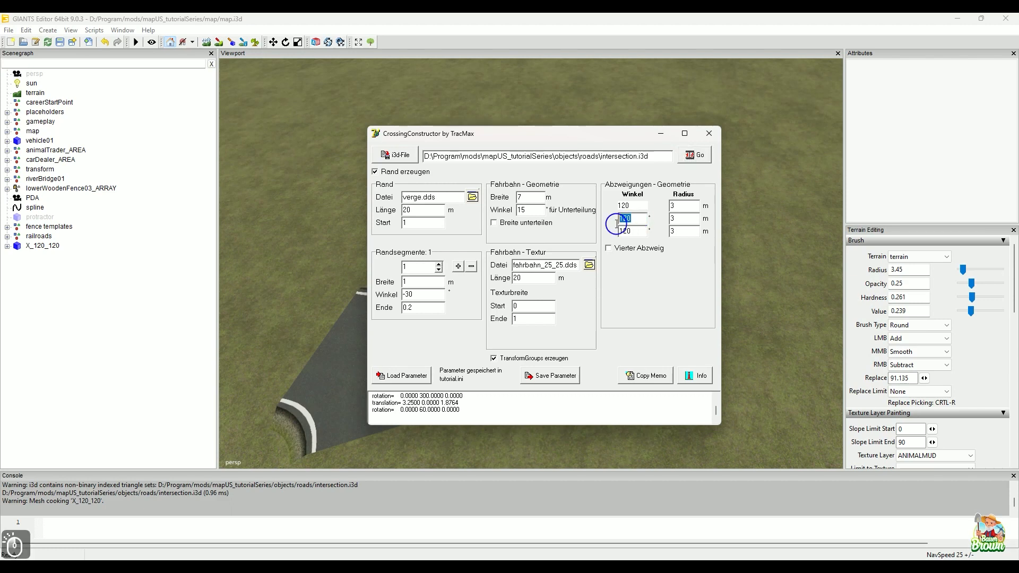
text(180)
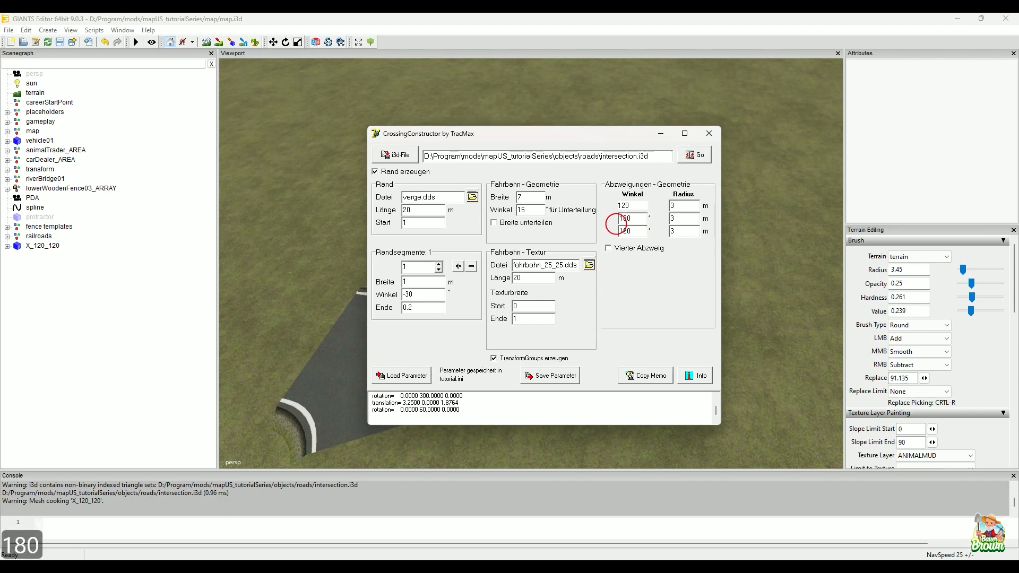
drag(641, 231, 601, 237)
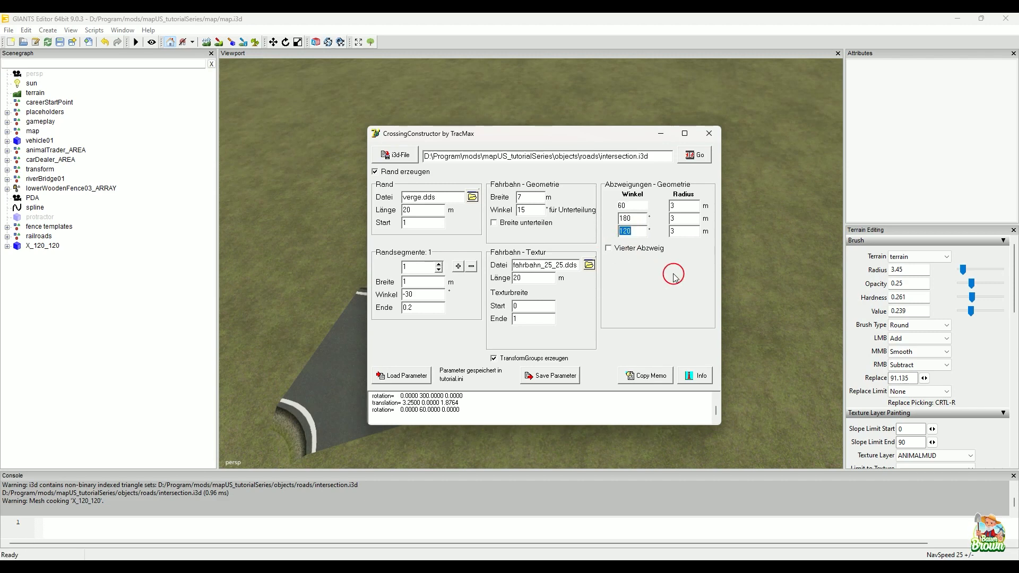
text(25)
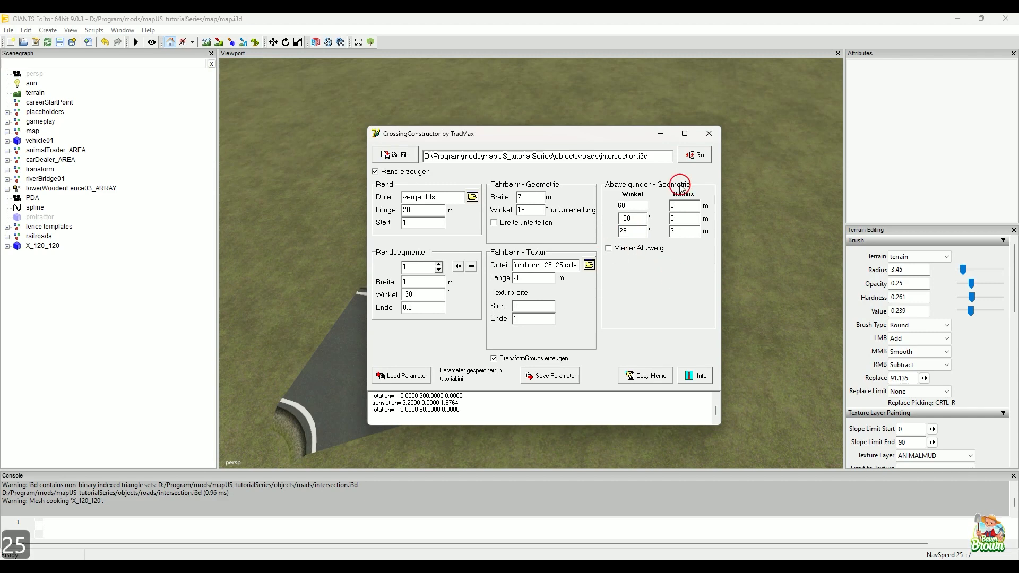
click(660, 134)
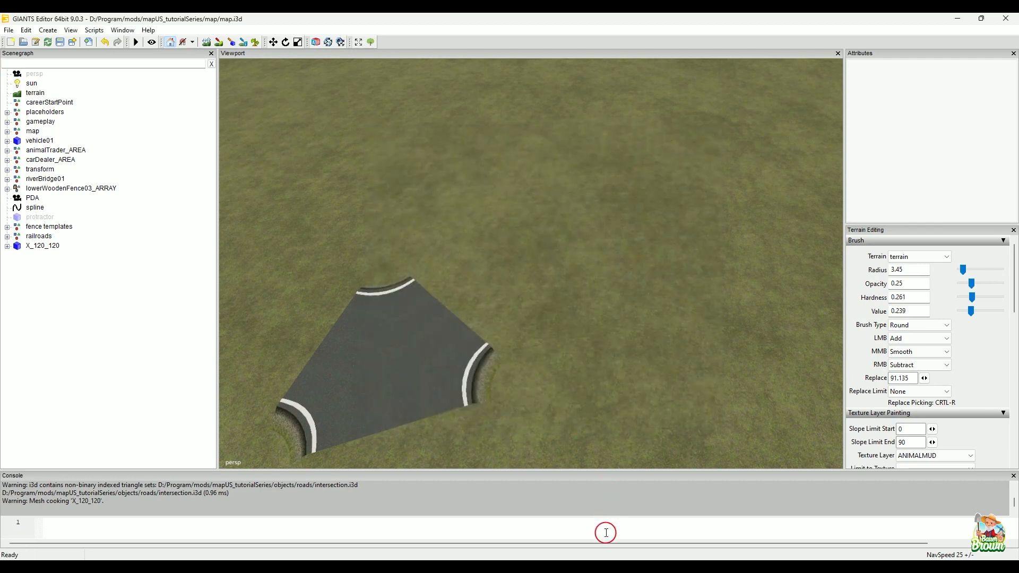
Step: Import the regenerated intersection.i3d from the roads folder as X_180_25 into the map
mouse_move(608, 564)
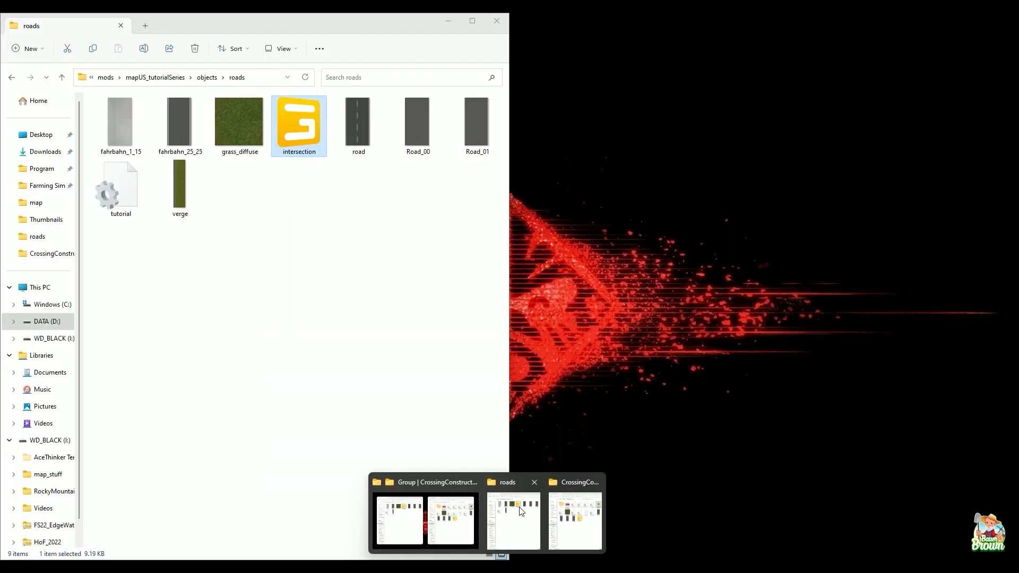
click(522, 511)
drag(299, 124, 672, 354)
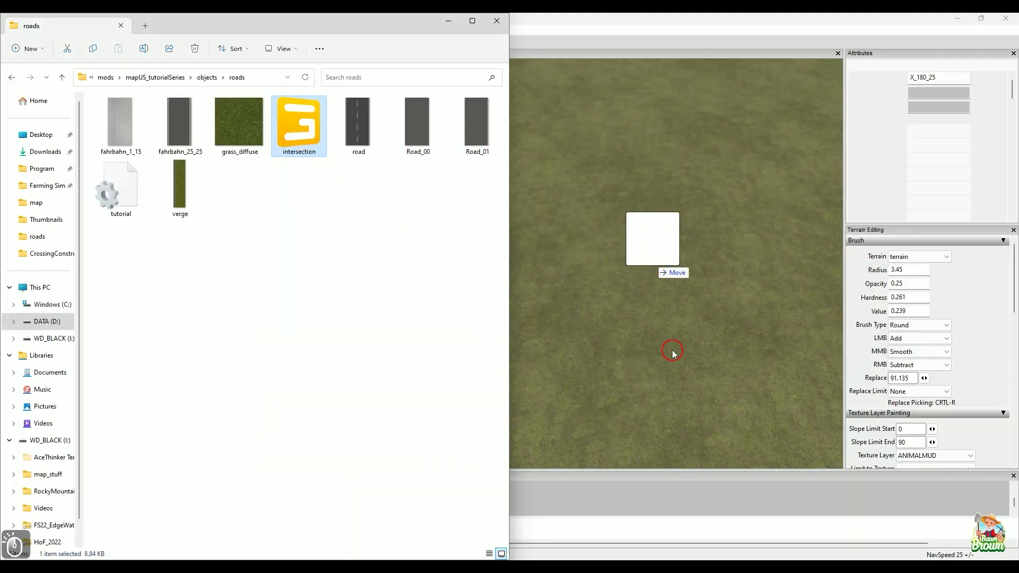
click(451, 21)
alt+scroll(608, 275, down, 3)
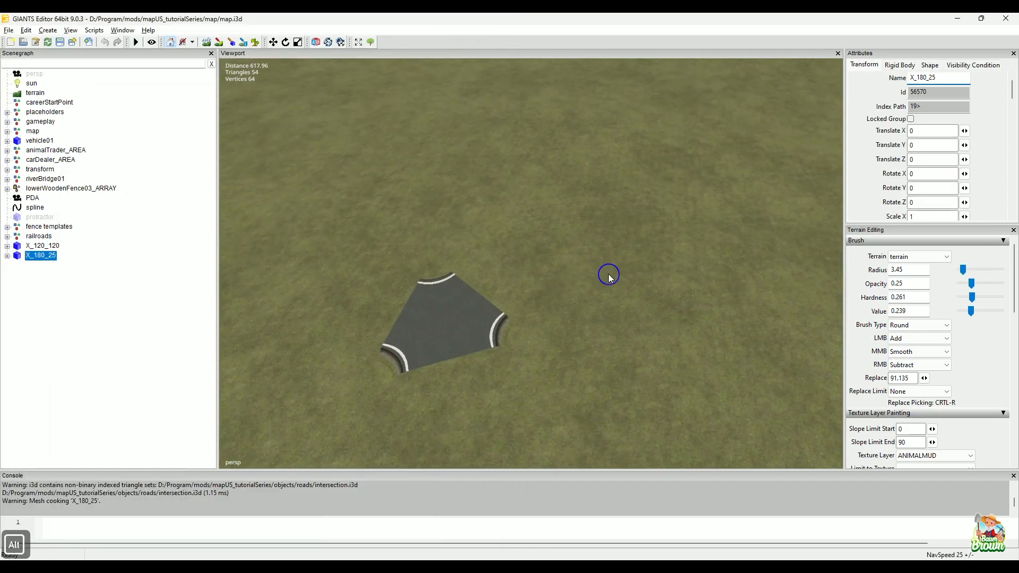
Step: Place the imported X_180_25 intersection on the terrain beside the X_120_120 intersection and clear the selection
alt+drag(608, 275, 575, 282)
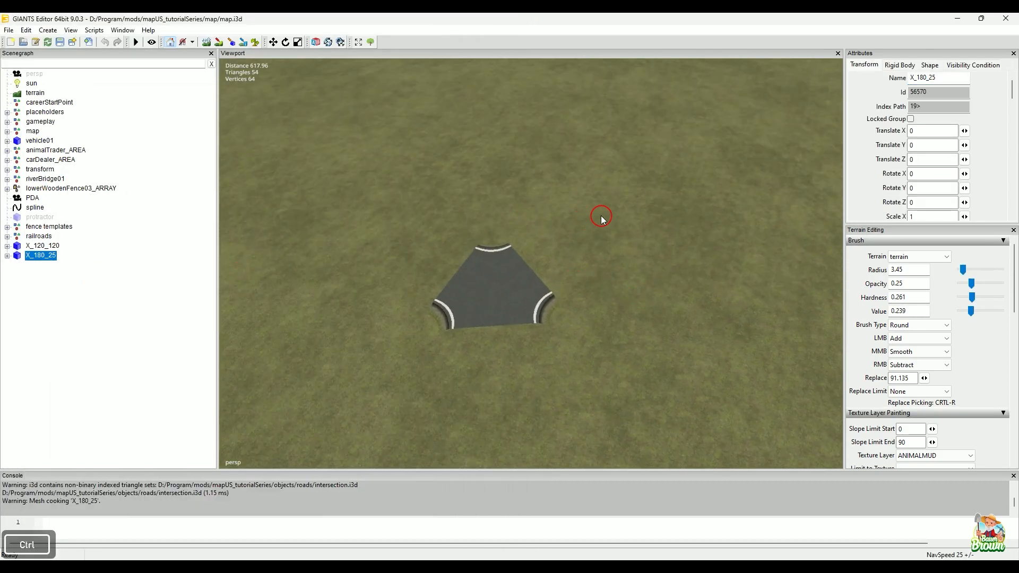
key(ctrl+b)
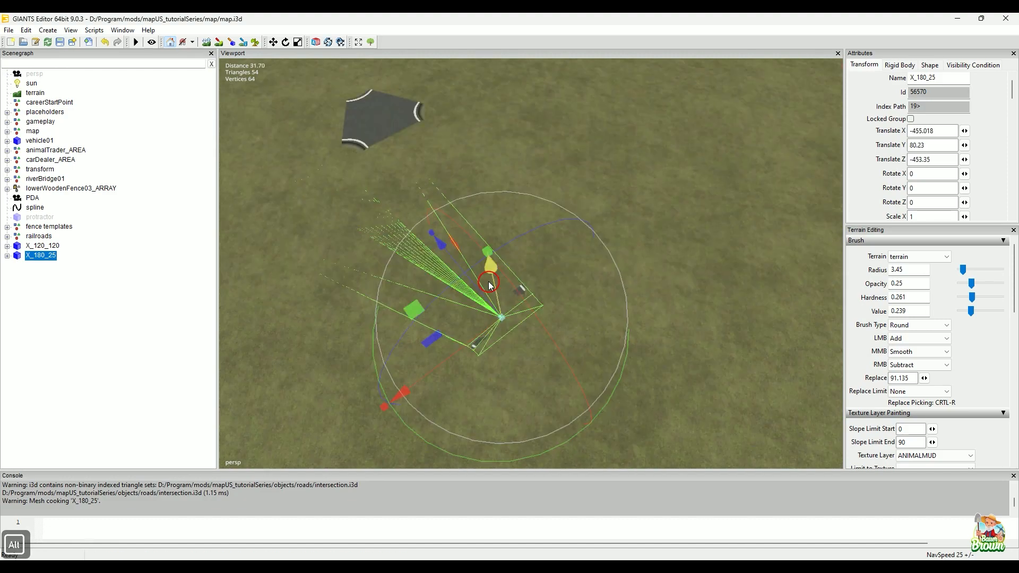
drag(489, 277, 489, 268)
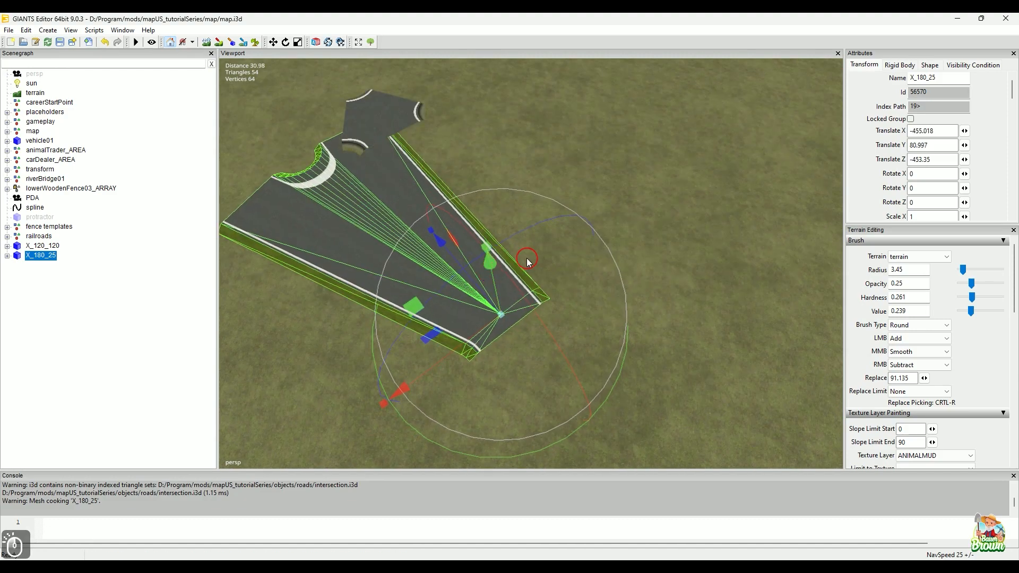
alt+middle_drag(527, 259, 548, 380)
alt+drag(644, 279, 604, 248)
click(578, 224)
Step: Draw small pen loops above X_180_25's inner curve and on its distorted white line, and clear the marks
alt+middle_drag(568, 287, 574, 260)
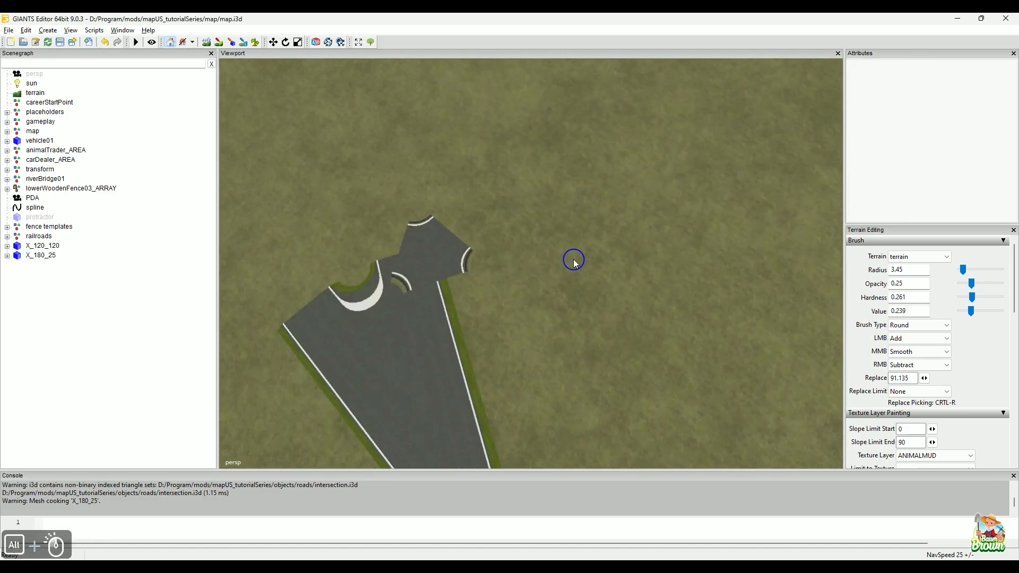
alt+drag(573, 260, 481, 272)
alt+scroll(482, 272, up, 3)
alt+middle_drag(505, 252, 527, 297)
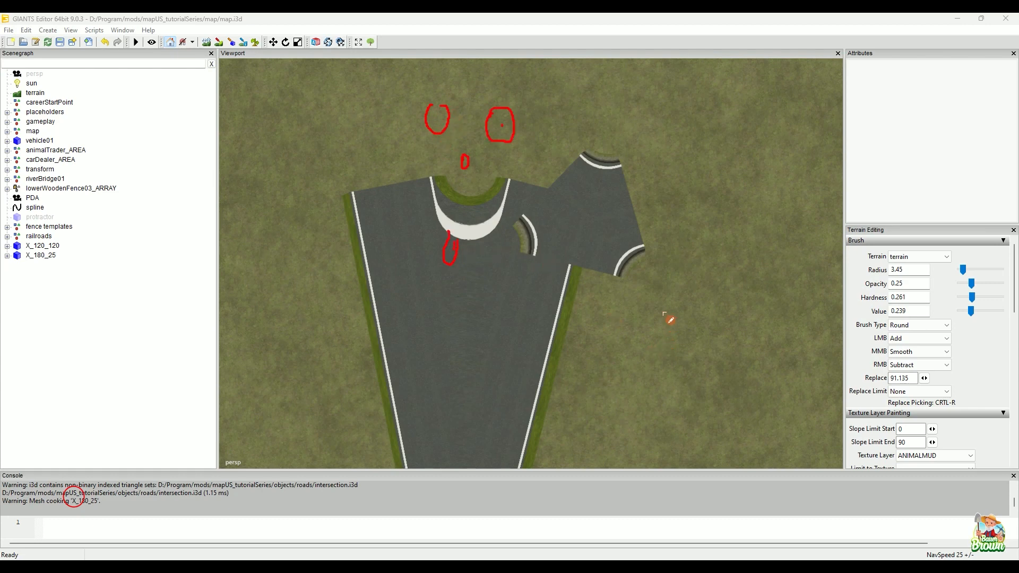
click(395, 503)
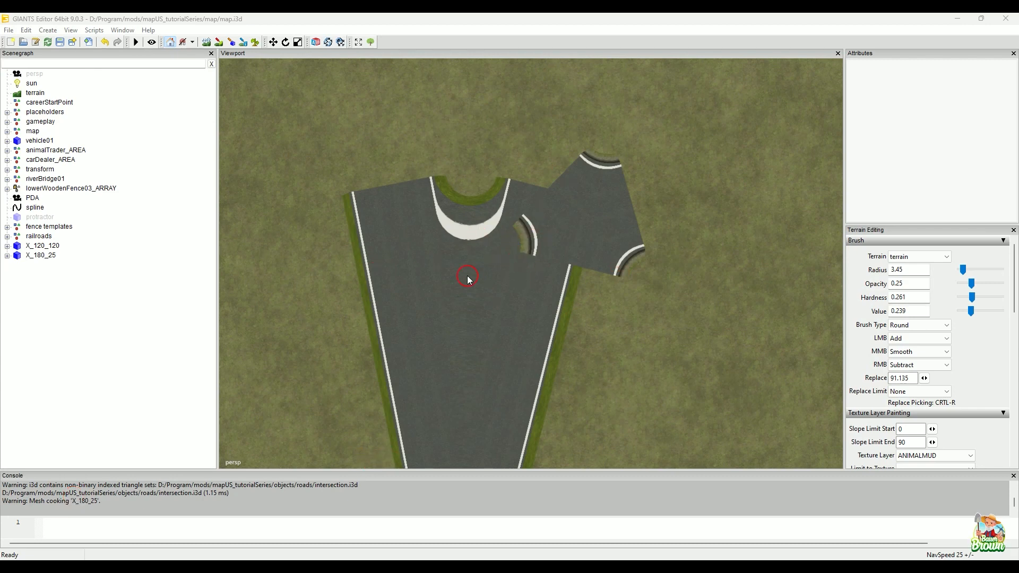
Step: Examine the X_180_25 intersection's road surface, edges and stretched white line along the inner curve between the two narrow-angled branches
alt+middle_drag(461, 286, 473, 233)
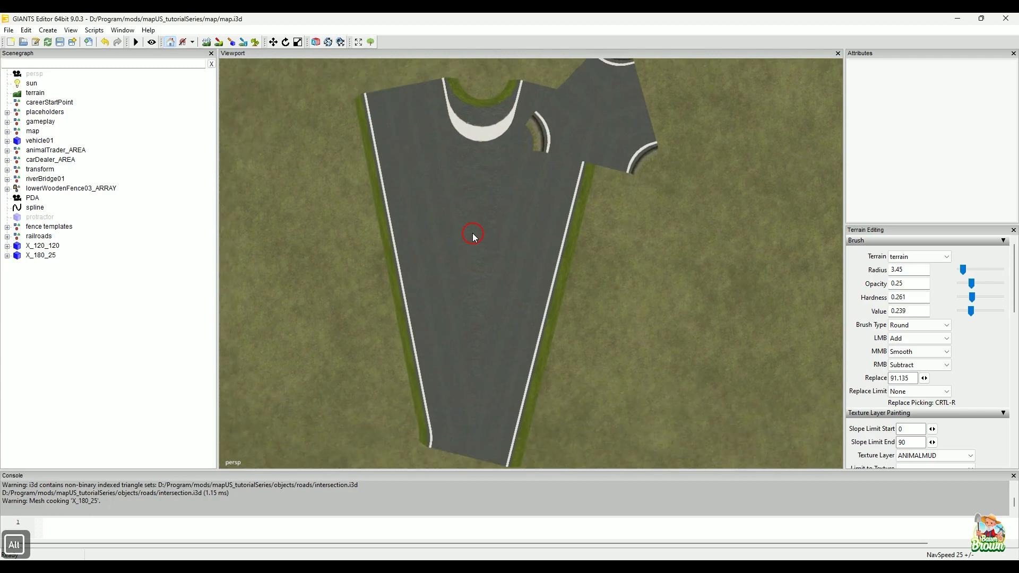
alt+middle_drag(476, 301, 494, 290)
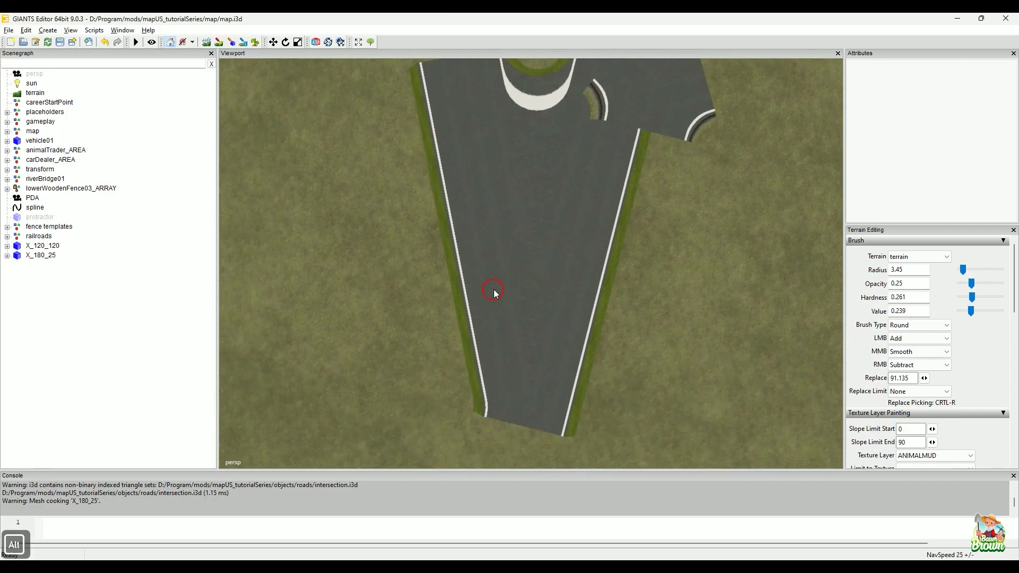
alt+right_drag(493, 290, 441, 251)
alt+middle_drag(441, 251, 460, 289)
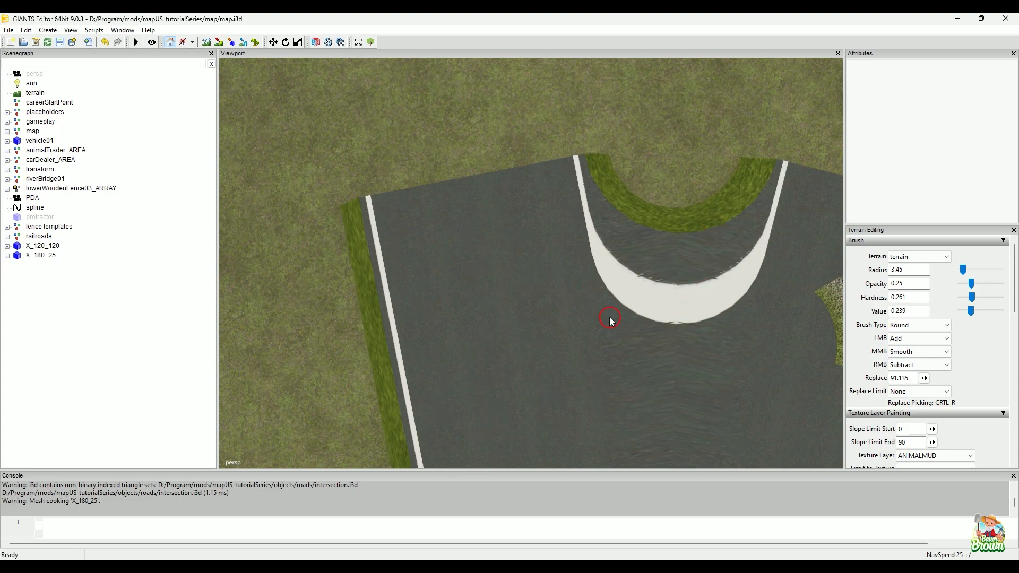
alt+middle_drag(616, 324, 612, 274)
alt+right_drag(521, 313, 544, 290)
alt+drag(560, 324, 565, 284)
alt+right_drag(575, 302, 576, 288)
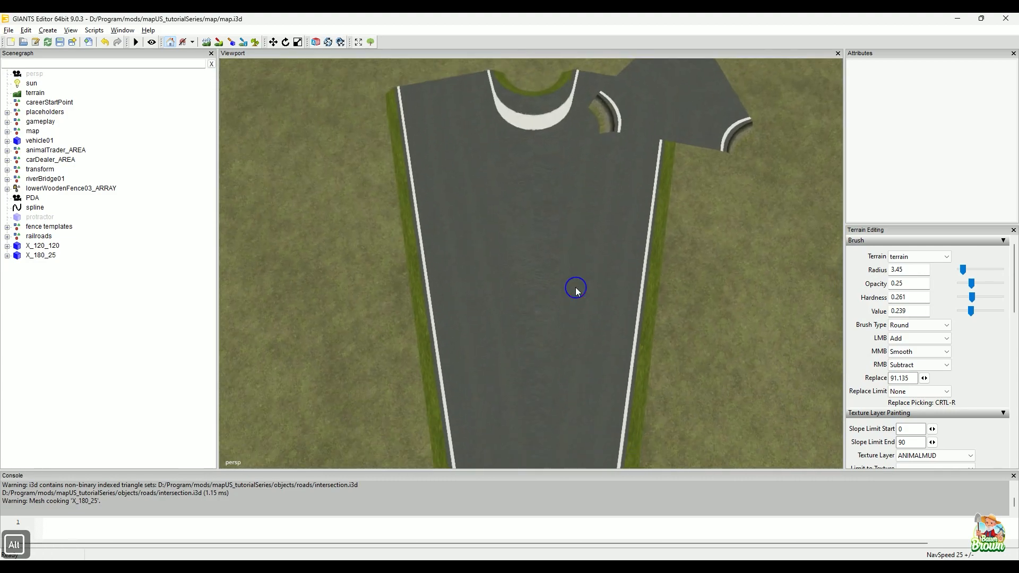
alt+drag(576, 289, 577, 314)
Step: Bring up CrossingConstructor, sketch curved arcs over it with the on-screen pen, and clear the marks
click(717, 565)
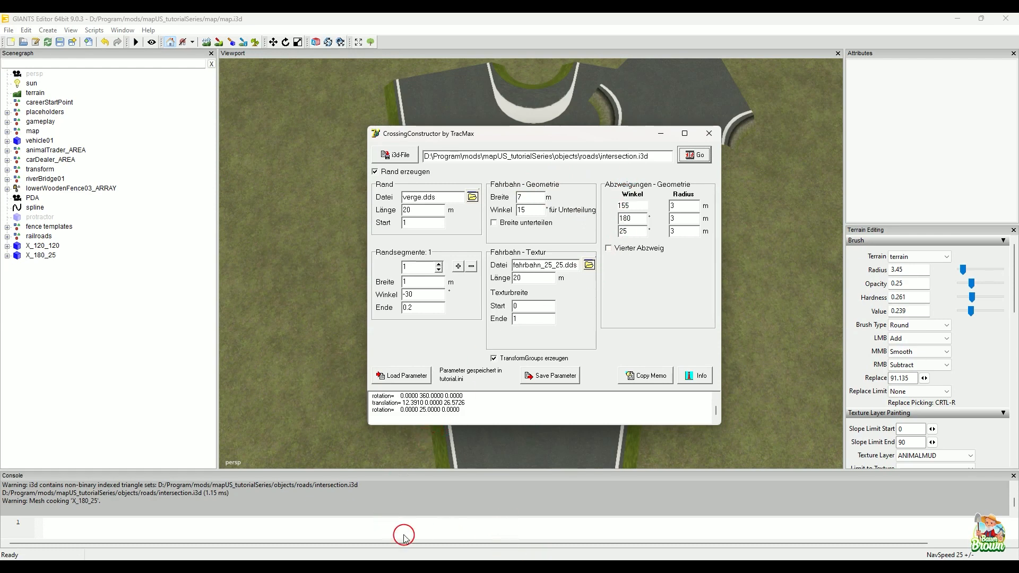
click(375, 525)
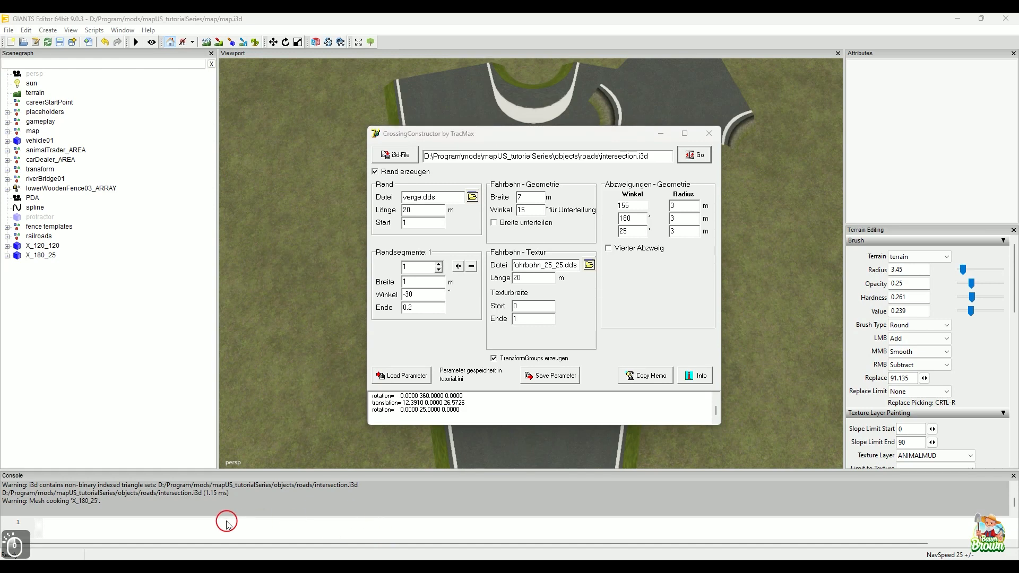
click(73, 503)
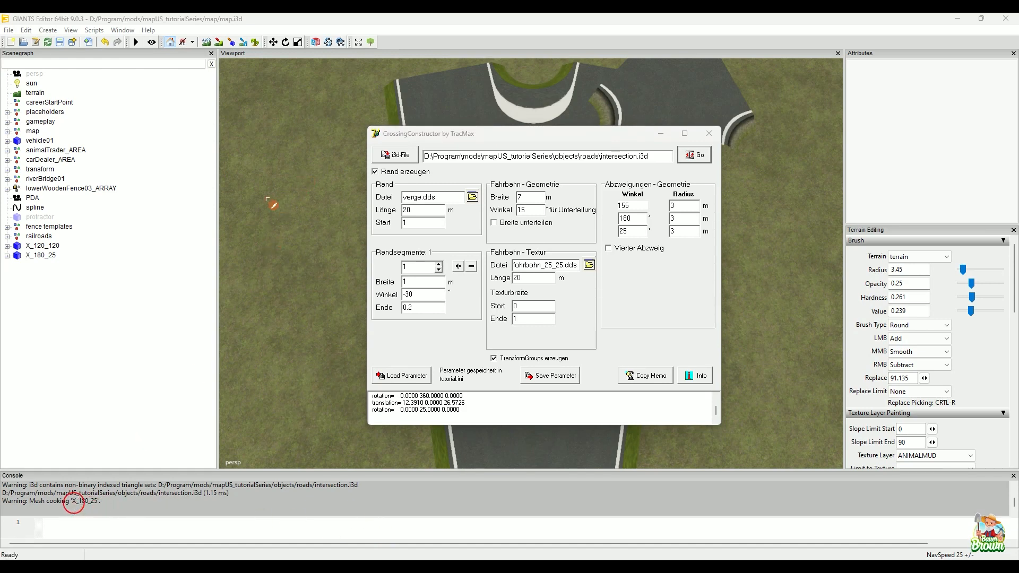
drag(252, 261, 253, 253)
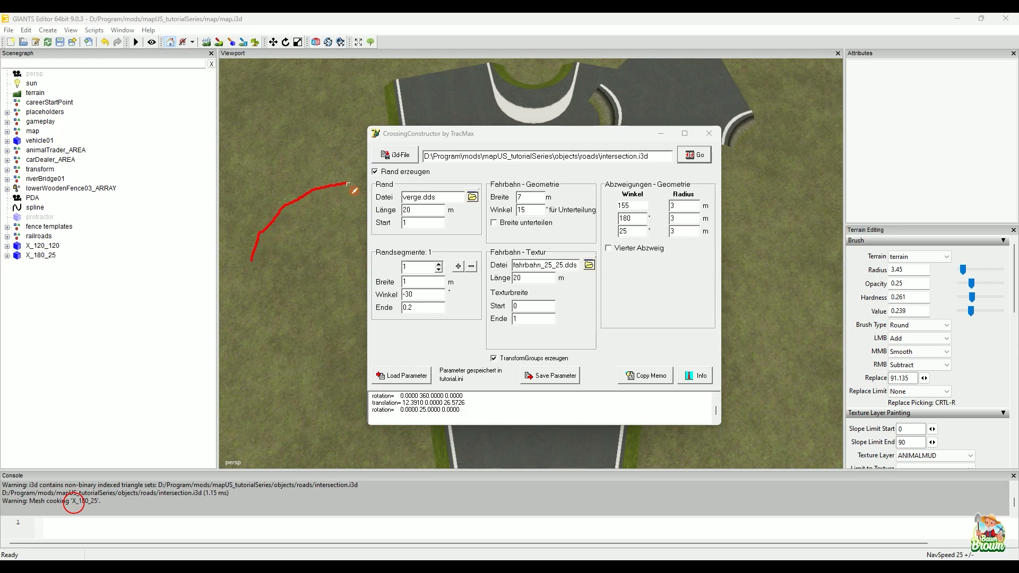
drag(366, 183, 376, 187)
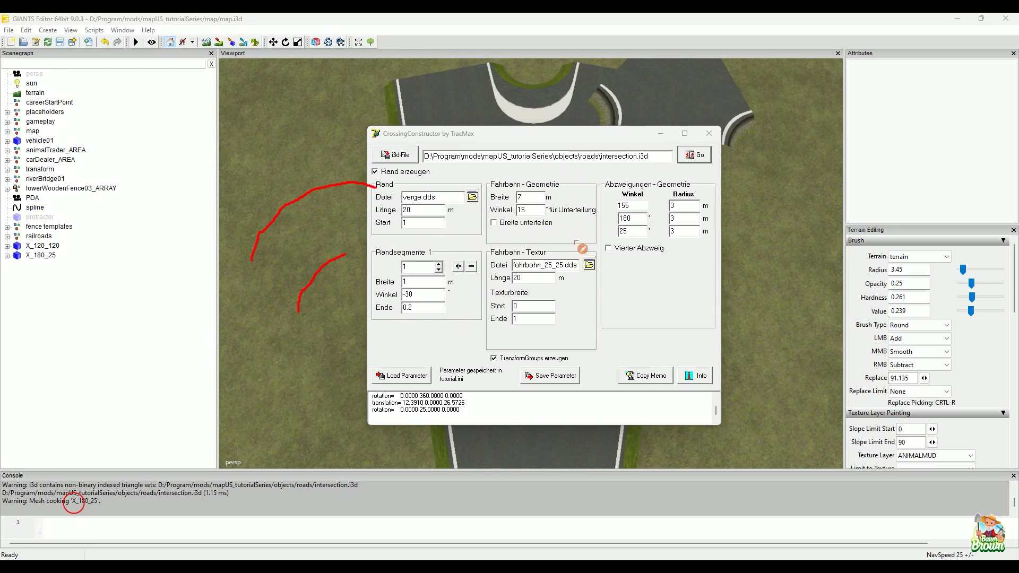
mouse_move(573, 237)
mouse_down()
mouse_move(608, 238)
mouse_move(555, 258)
mouse_move(636, 258)
mouse_up()
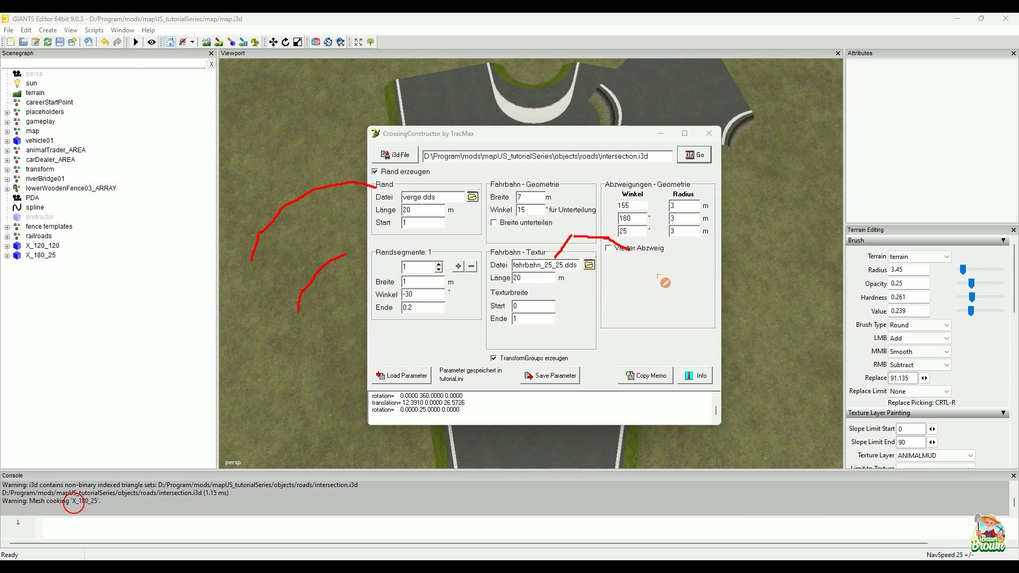
mouse_move(648, 267)
mouse_down()
mouse_move(659, 242)
mouse_move(709, 231)
mouse_up()
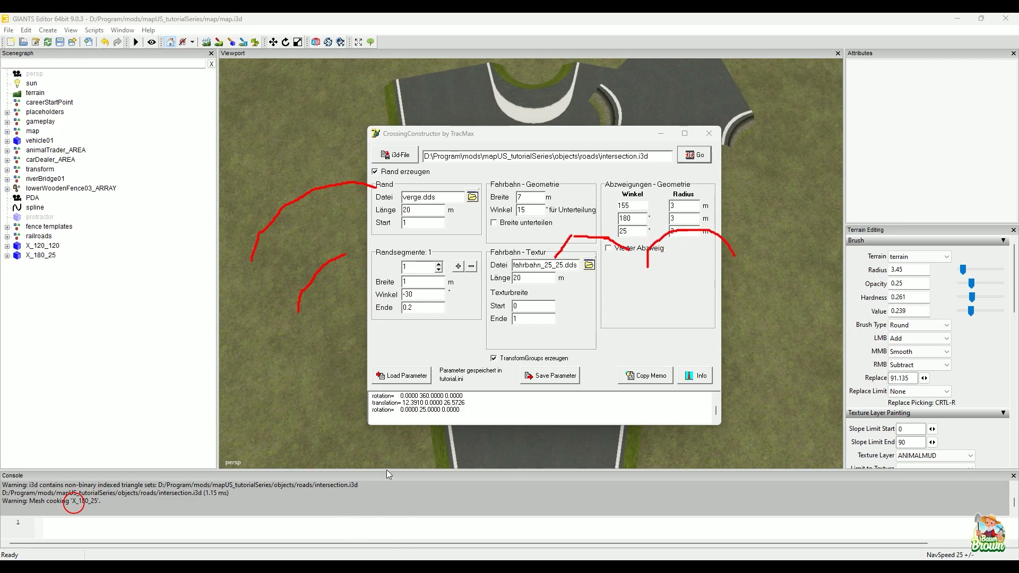
key(Escape)
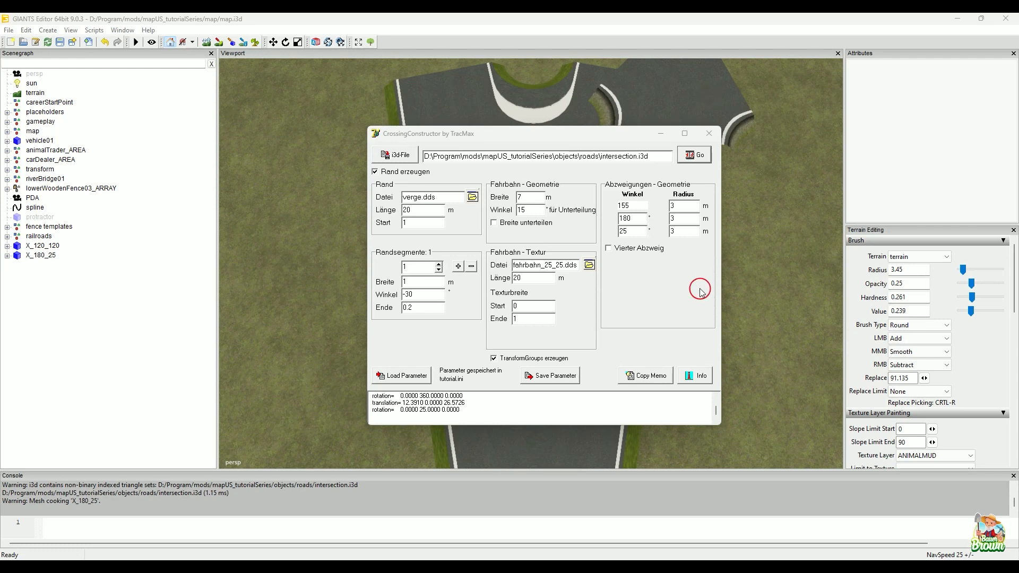
Step: Enable road width subdivision (Breite unterteilen) with a 1 m width in CrossingConstructor and regenerate intersection.i3d
click(511, 224)
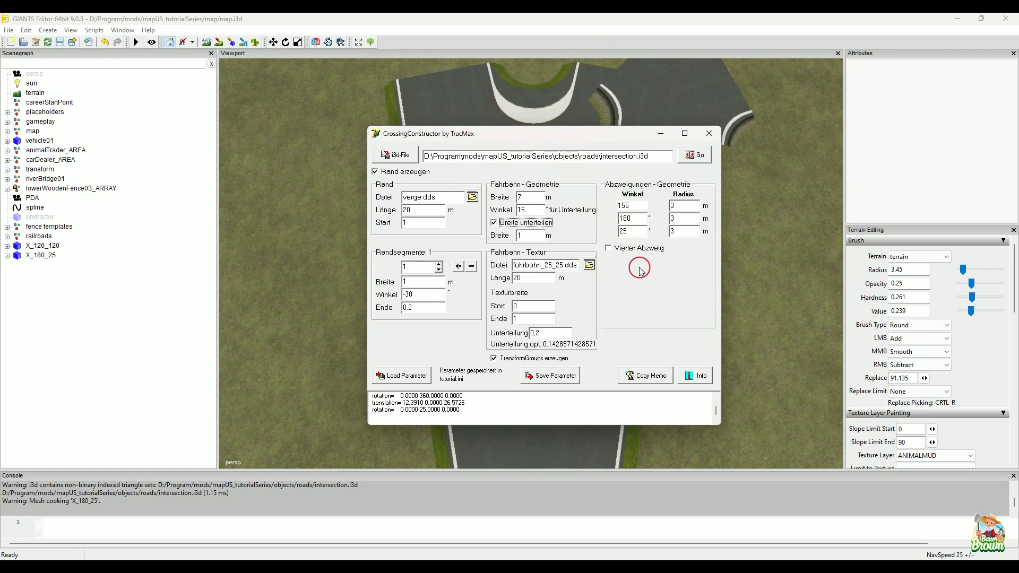
click(697, 155)
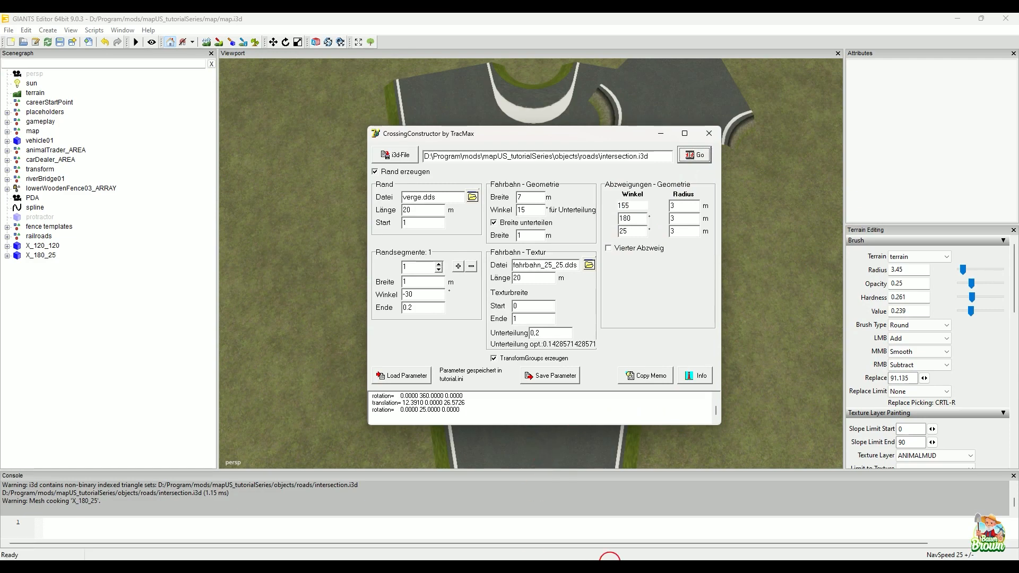
Step: Import the subdivided intersection.i3d from the roads folder into the map as a second X_180_25, and dismiss the CrossingConstructor window
mouse_move(485, 569)
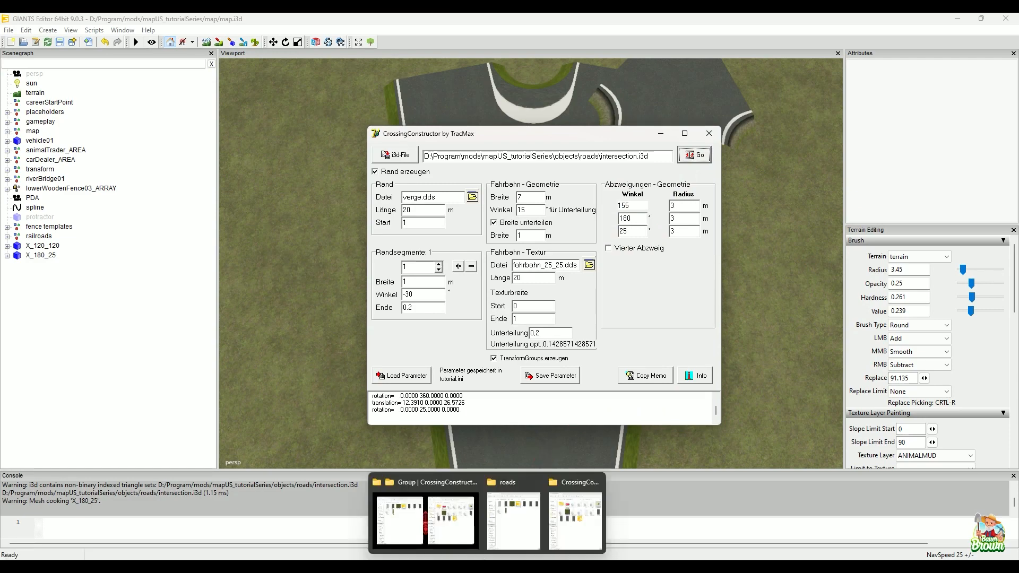
click(513, 483)
drag(295, 137, 774, 193)
click(449, 21)
alt+drag(584, 210, 579, 229)
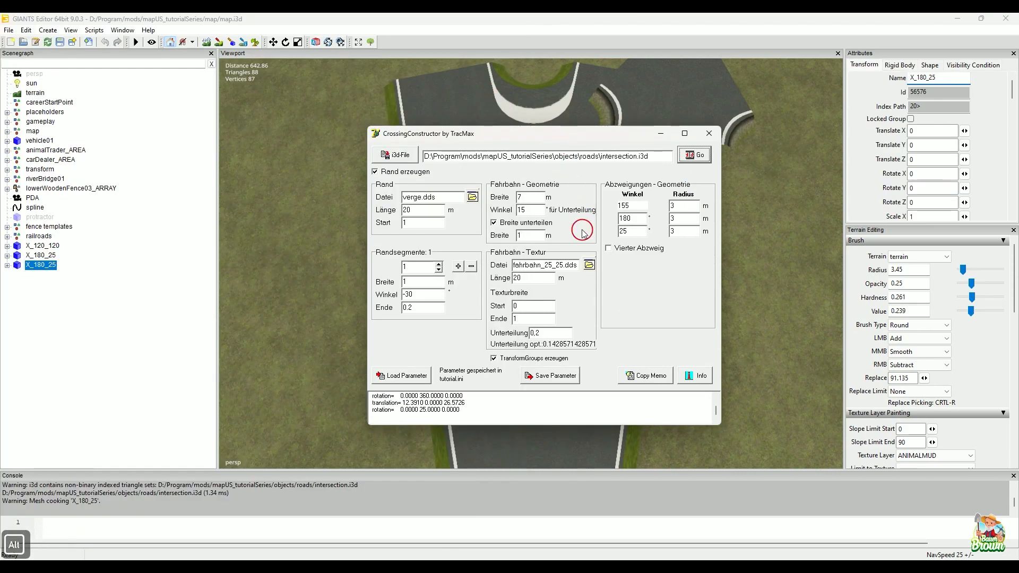
click(708, 133)
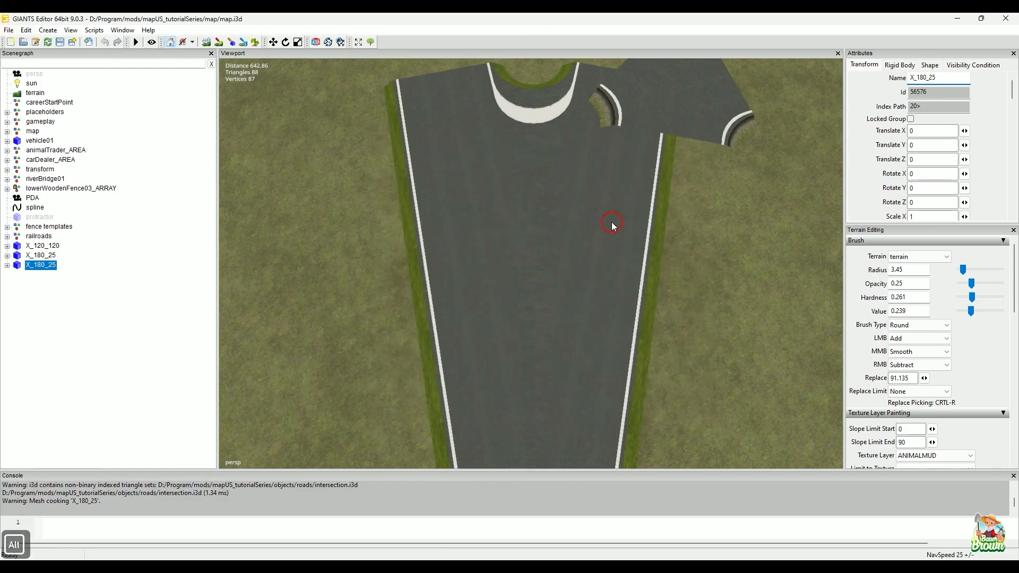
Step: Place the second X_180_25 intersection on the open terrain beside the first one and clear the selection
alt+middle_drag(612, 224, 499, 449)
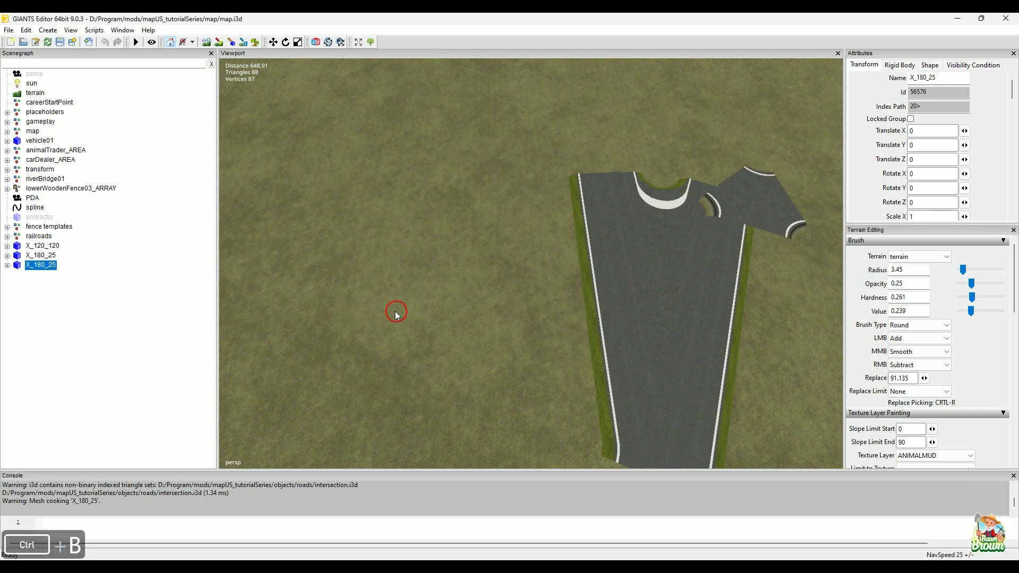
ctrl+click(437, 301)
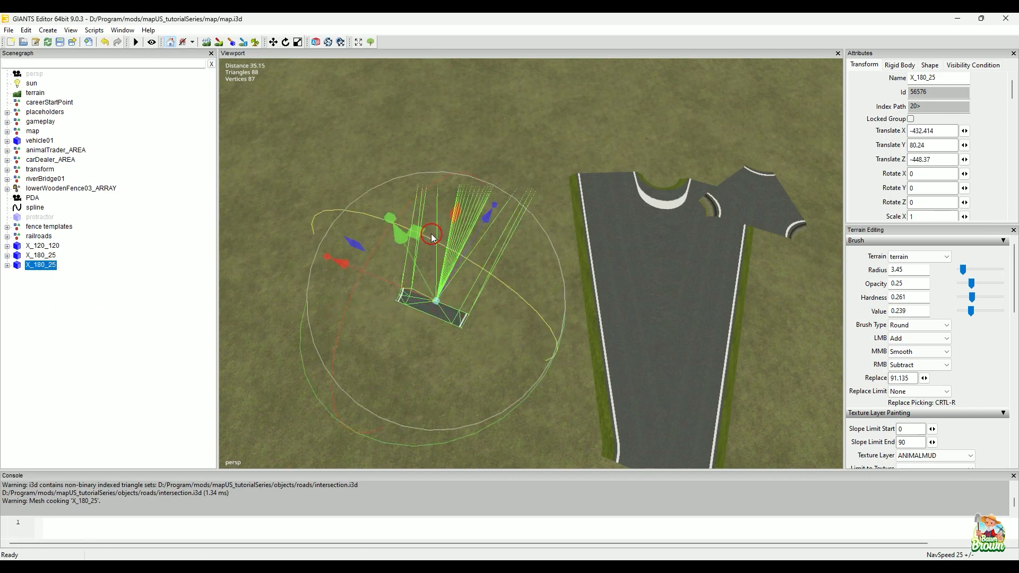
drag(408, 257, 523, 307)
drag(465, 235, 457, 366)
click(484, 122)
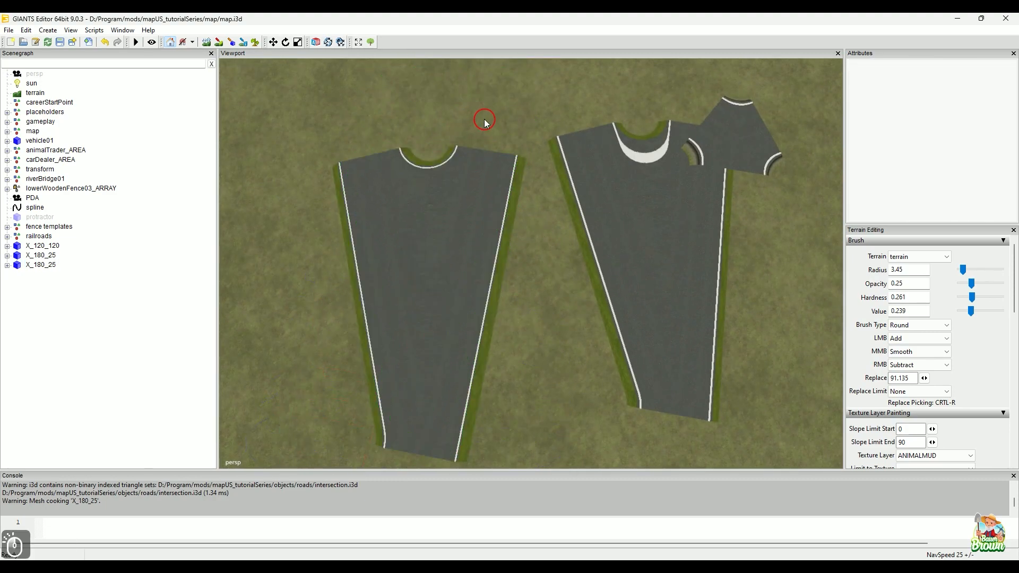
Step: Compare the white line along the inner curve of both X_180_25 intersections, inspecting the subdivided one up close
alt+drag(545, 329, 588, 355)
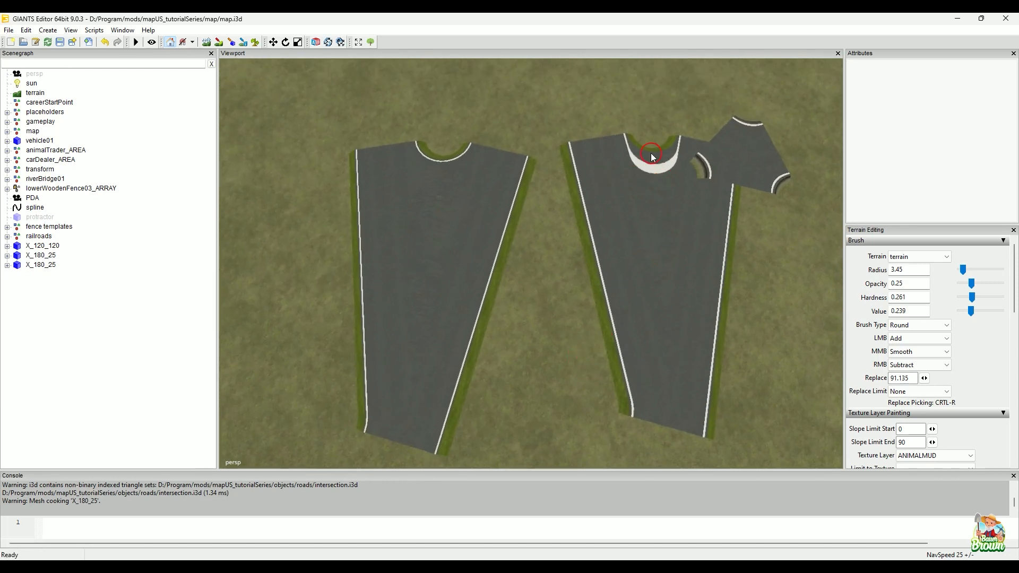
alt+middle_drag(554, 230, 583, 255)
alt+right_drag(484, 306, 523, 282)
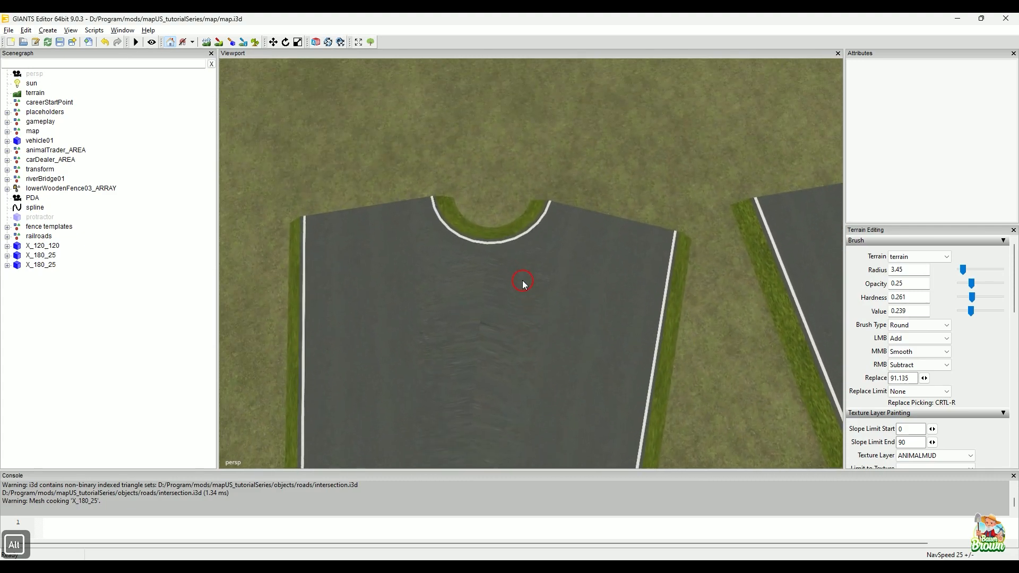
alt+middle_drag(533, 314, 533, 323)
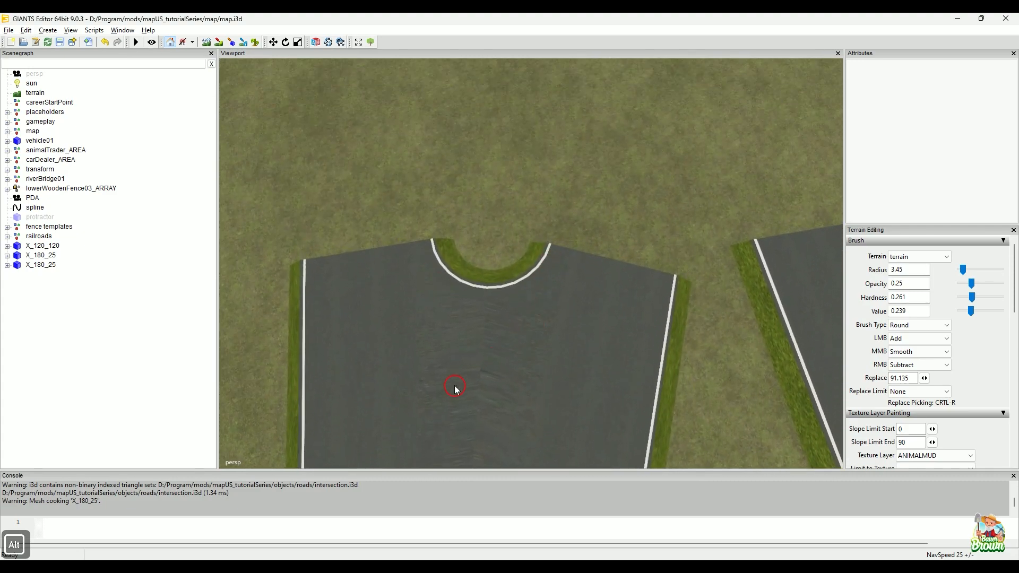
alt+right_drag(455, 386, 473, 338)
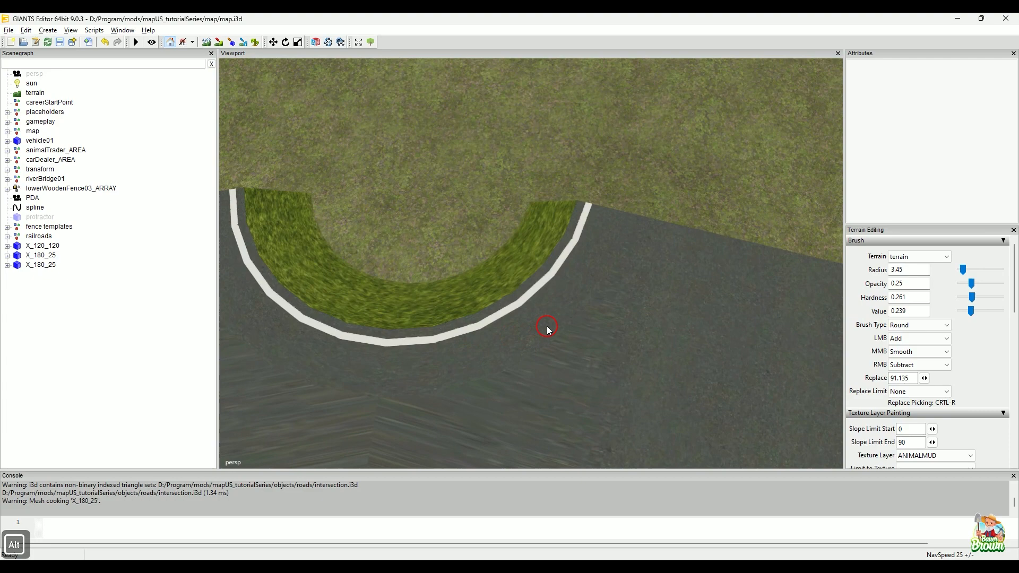
alt+middle_drag(548, 329, 559, 337)
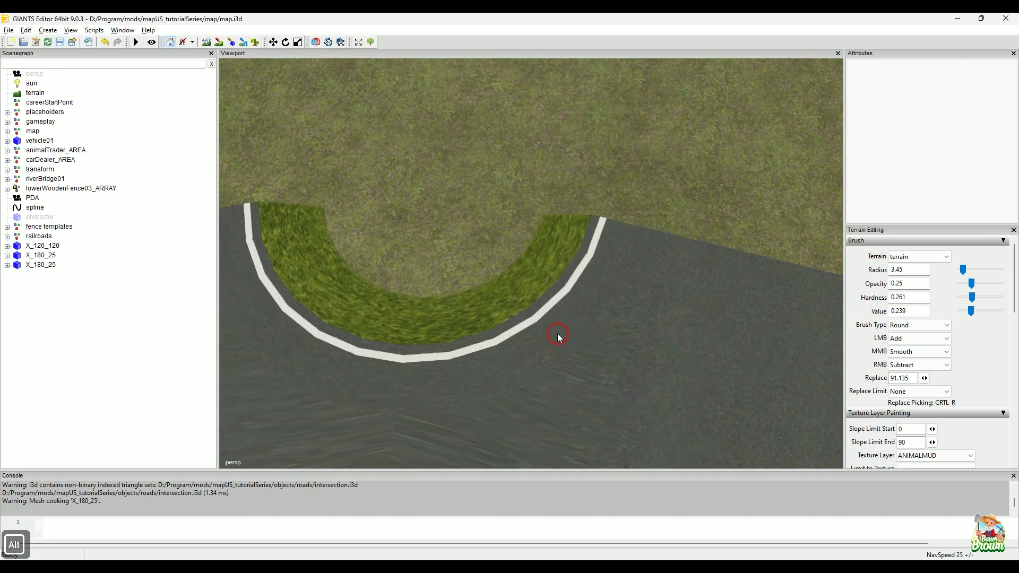
alt+drag(543, 316, 527, 317)
alt+middle_drag(527, 318, 536, 319)
alt+right_drag(524, 354, 525, 340)
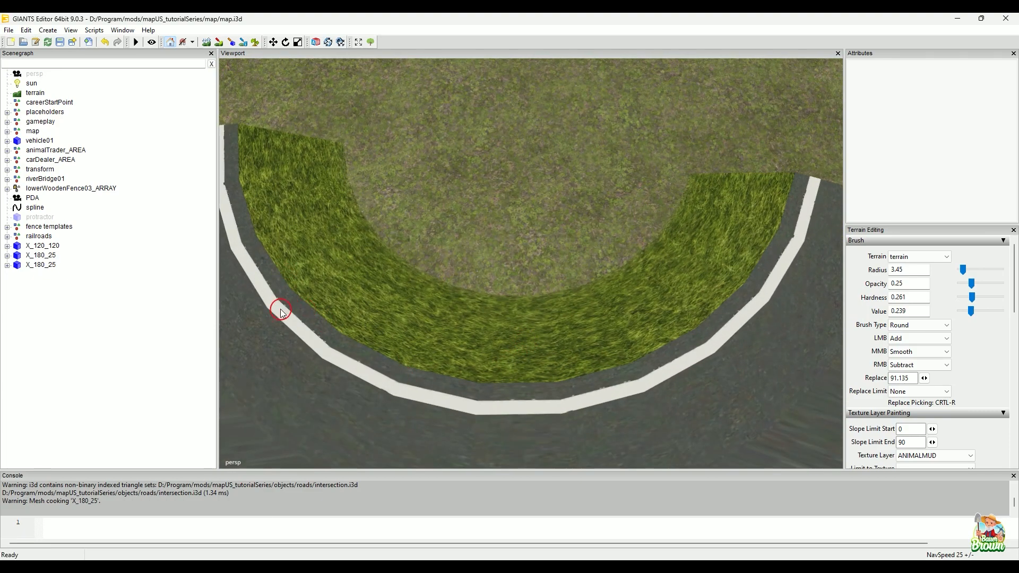
Step: Mark the individual straight segments of the inner curve's white line with the on-screen pen, and clear the marks
click(381, 522)
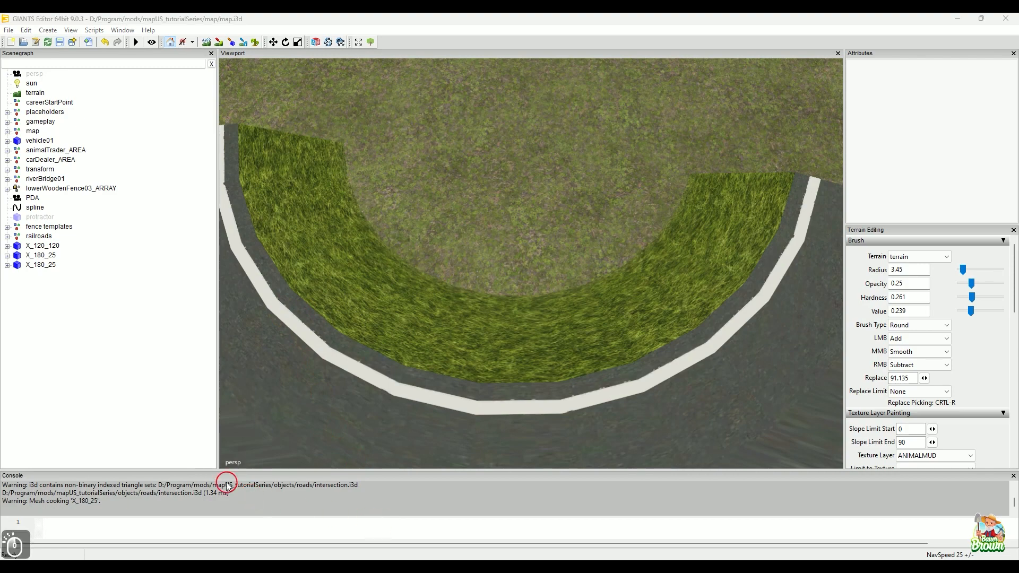
click(74, 497)
drag(274, 311, 287, 323)
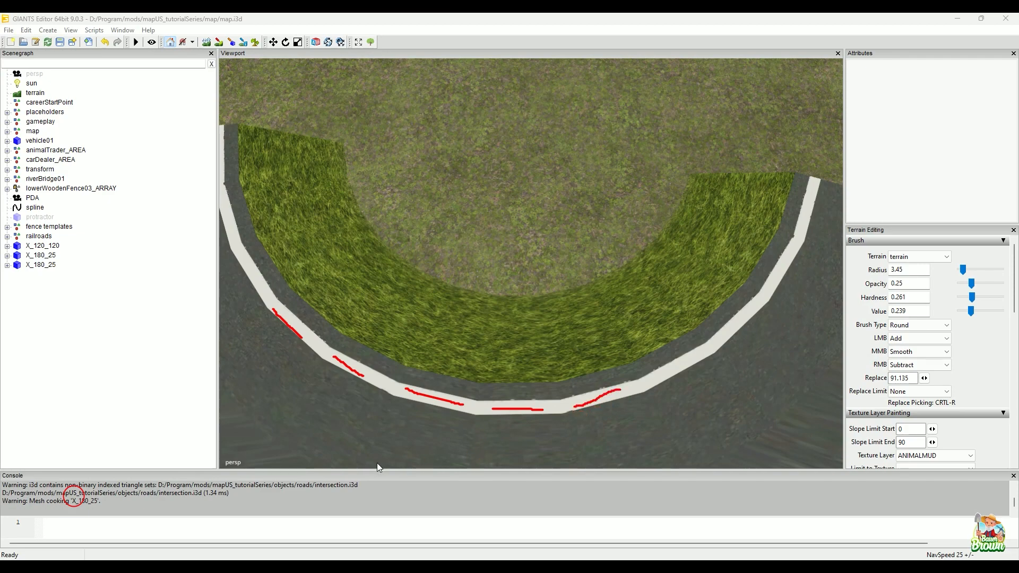
click(375, 530)
click(386, 495)
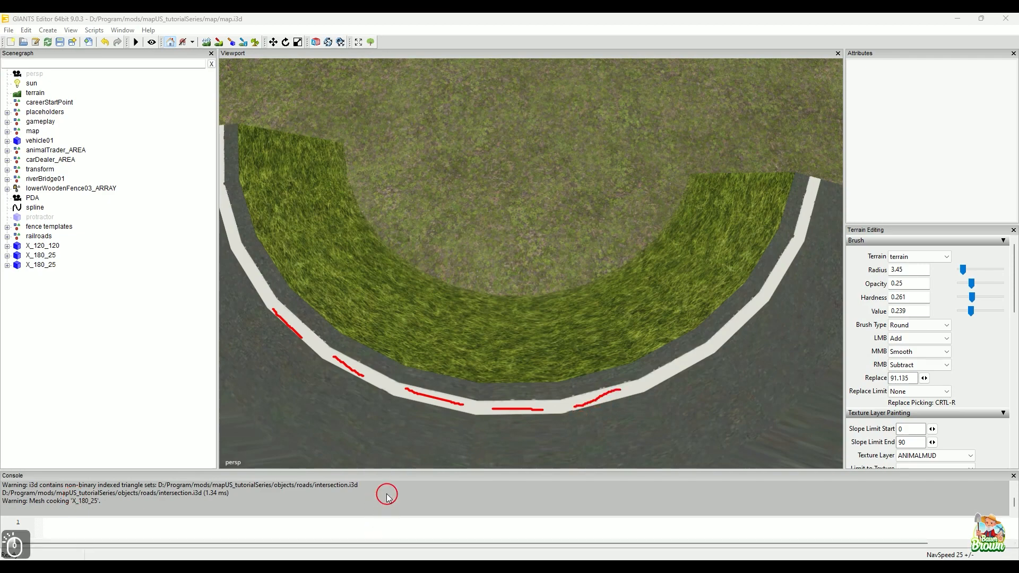
click(391, 512)
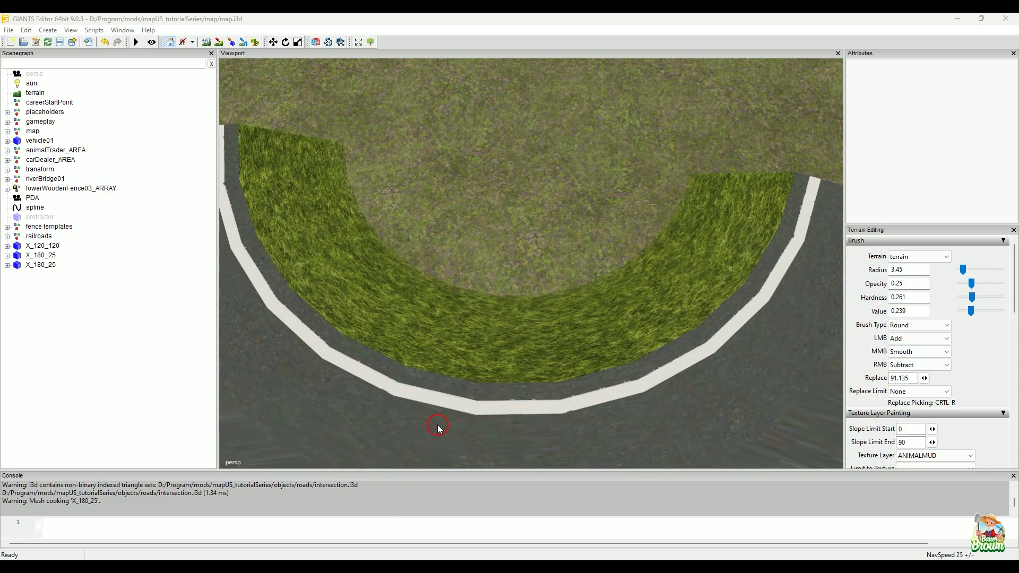
click(380, 465)
Step: Set the roadway subdivision angle to 10° in CrossingConstructor, regenerate intersection.i3d, and dismiss the CrossingConstructor window
alt+right_drag(469, 425, 536, 384)
alt+middle_drag(523, 380, 482, 387)
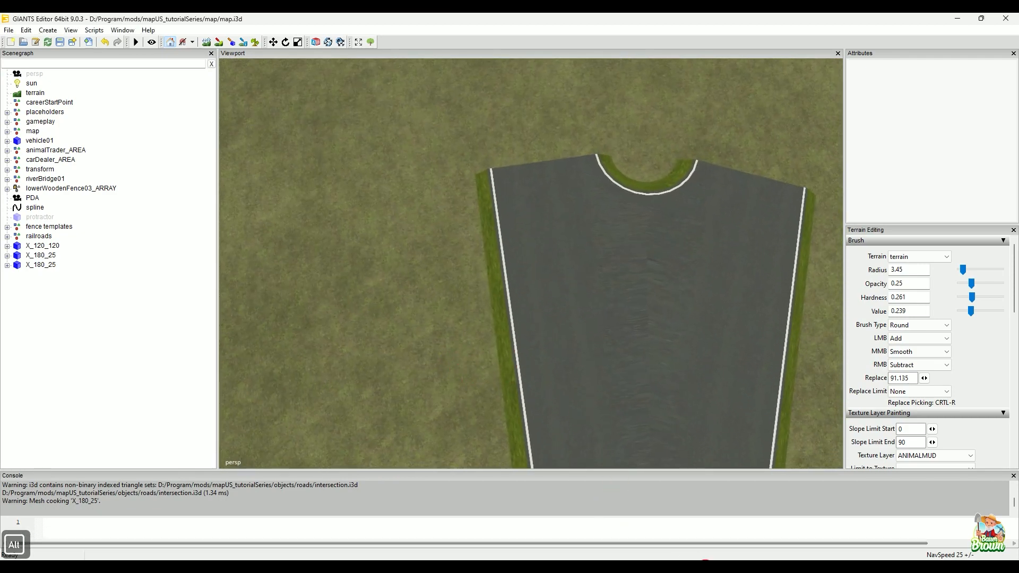
click(701, 568)
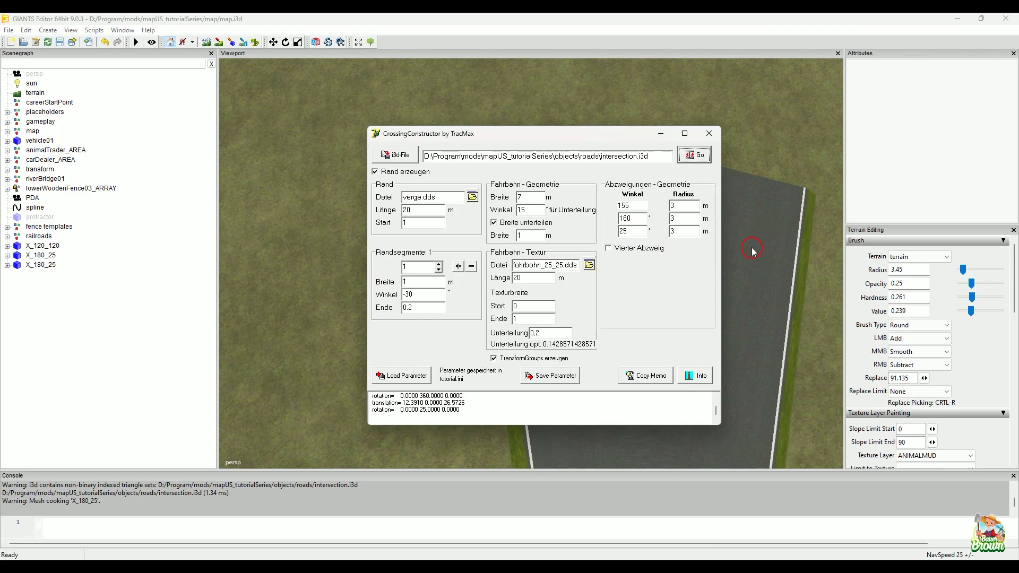
double_click(529, 211)
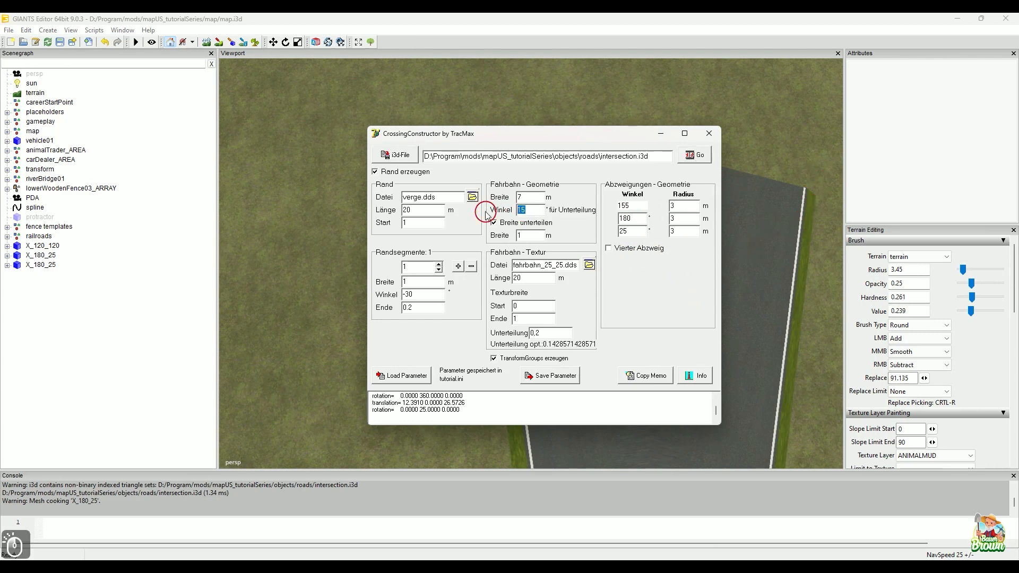
text(10)
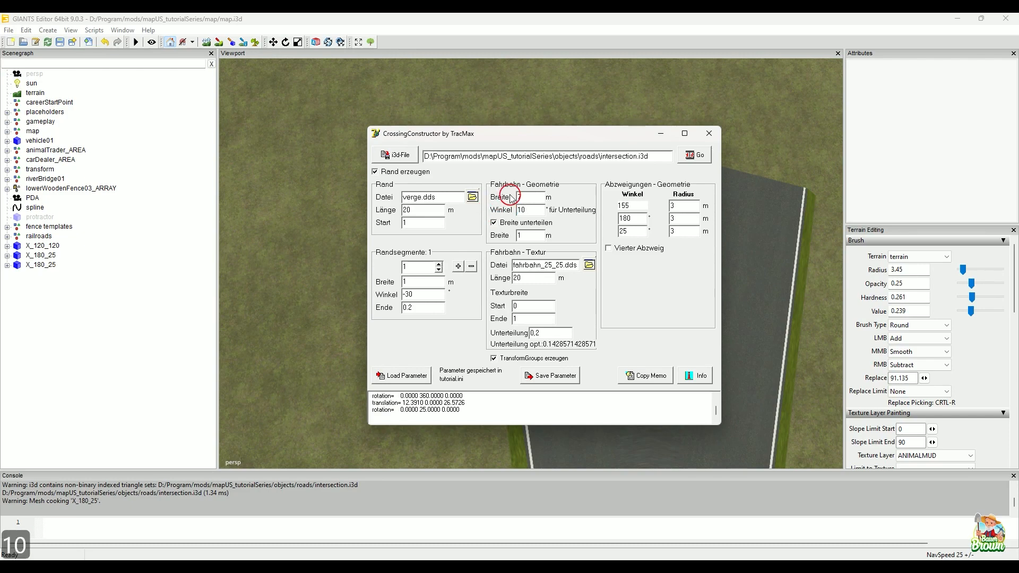
click(695, 160)
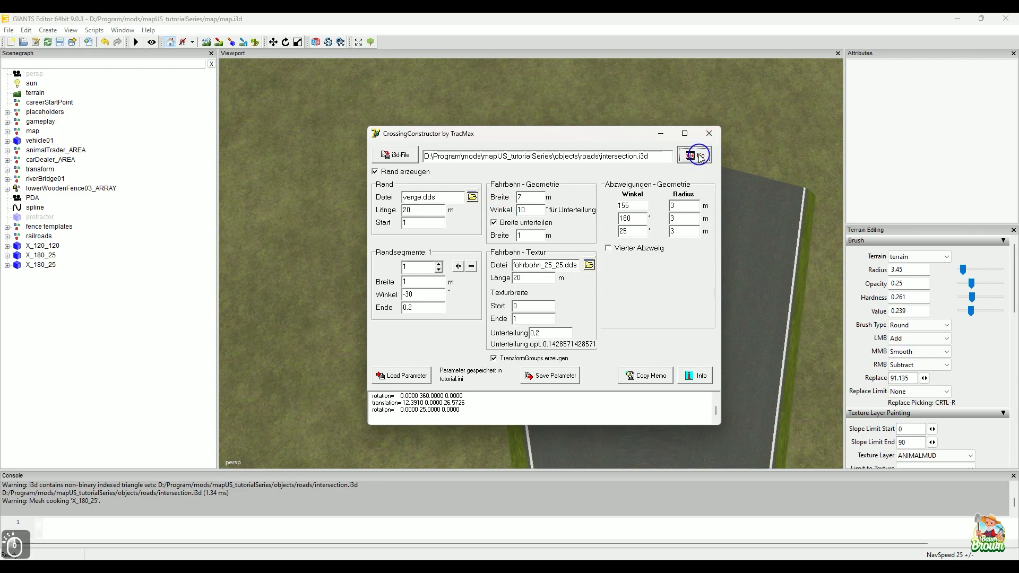
click(661, 137)
Step: Import the regenerated intersection.i3d from the roads folder into the map as a third X_180_25
alt+drag(573, 241, 467, 323)
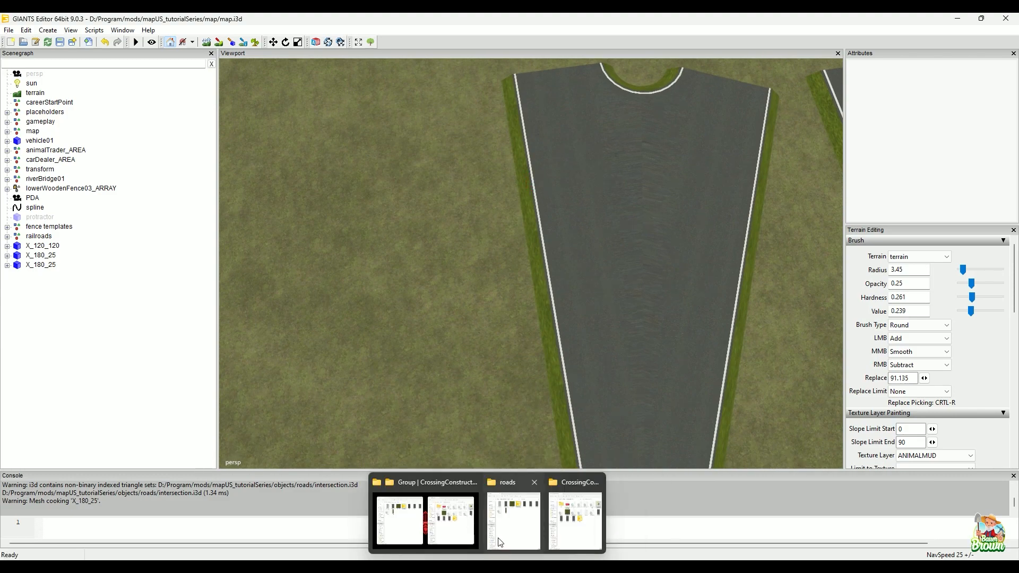
click(513, 520)
drag(298, 124, 535, 225)
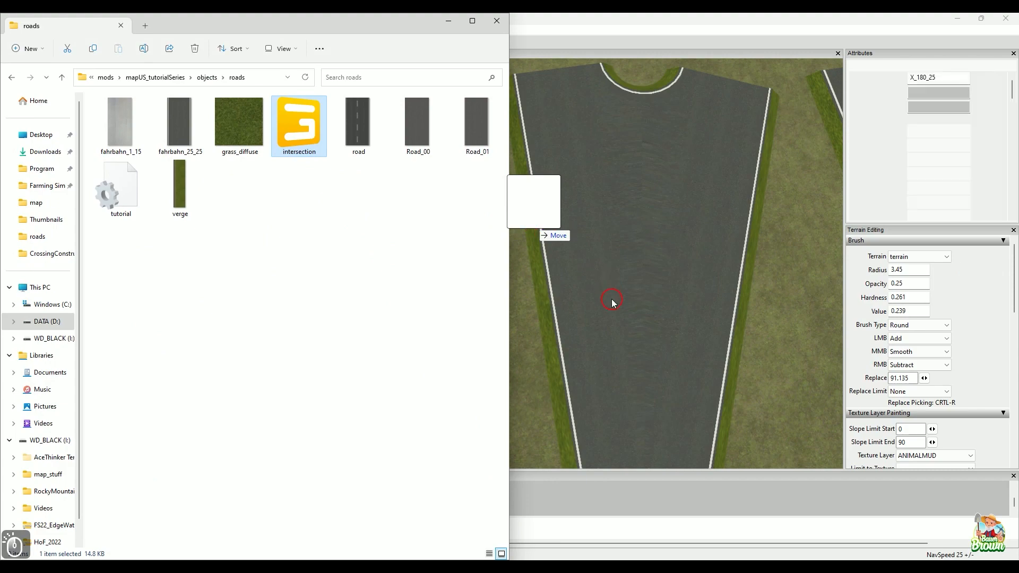
click(611, 301)
Step: Place the third X_180_25 on the terrain beside the others, raised to about Y 81.2 and shifted to about Z -470.1
key(ctrl+b)
click(329, 273)
alt+drag(435, 299, 474, 308)
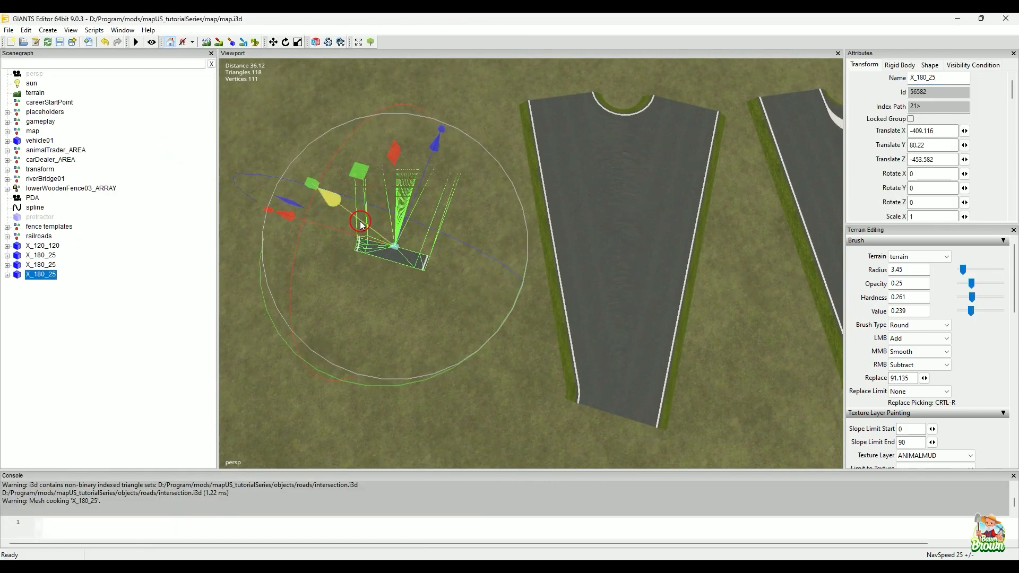
drag(360, 219, 350, 213)
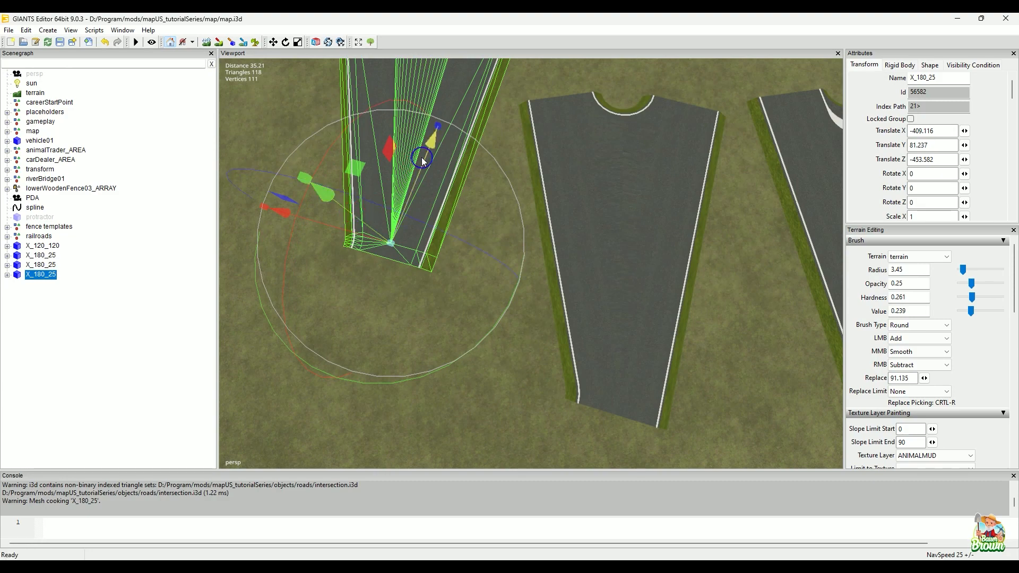
drag(433, 139, 417, 369)
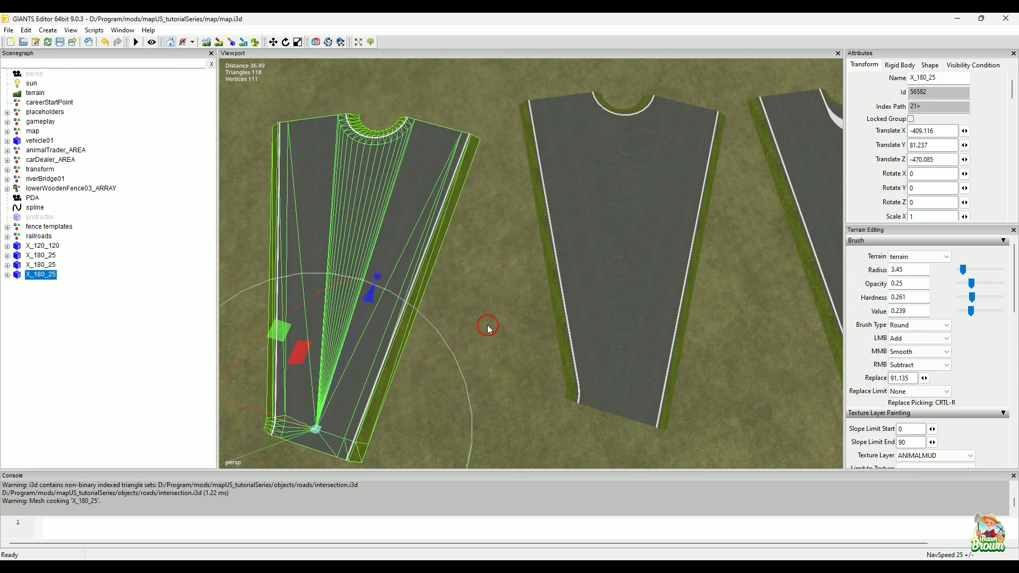
Step: Compare the new X_180_25 intersection with the previously placed ones, and clear its selection
alt+middle_drag(495, 298, 535, 320)
mouse_move(535, 312)
alt+mouse_down()
mouse_move(568, 293)
mouse_move(584, 243)
mouse_move(643, 233)
alt+mouse_up()
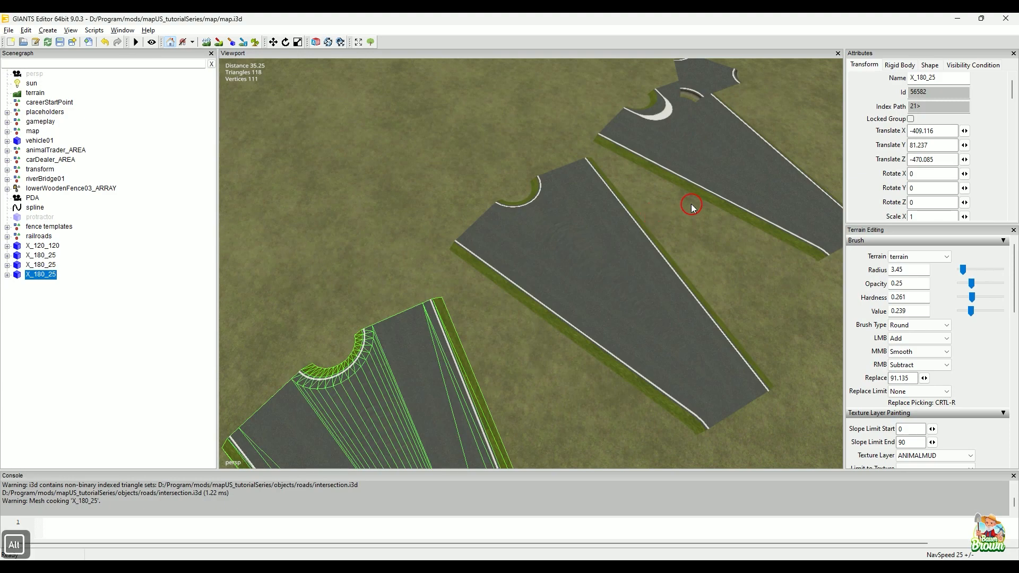
alt+drag(693, 209, 614, 239)
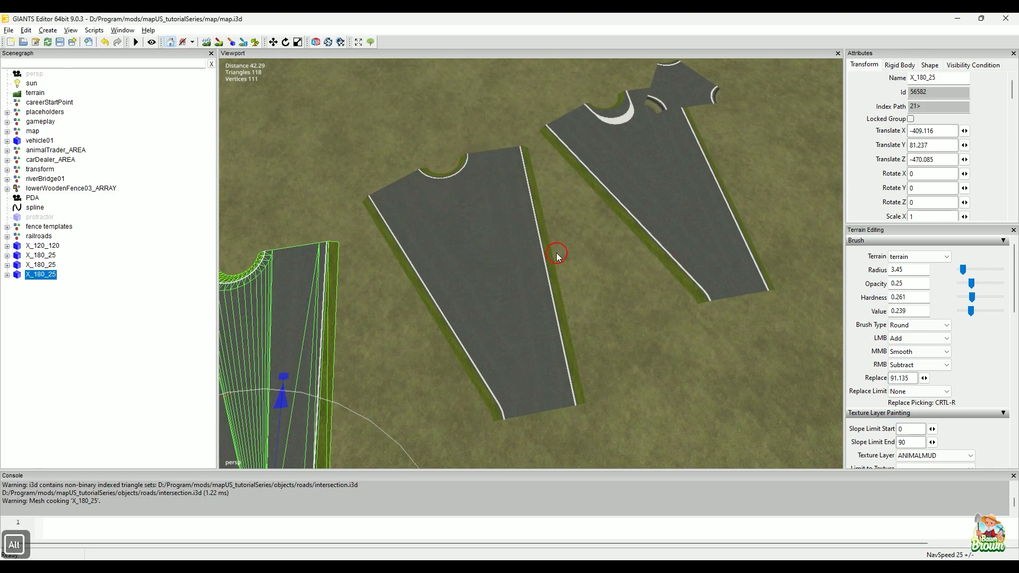
alt+drag(550, 255, 617, 248)
alt+middle_drag(617, 244, 640, 218)
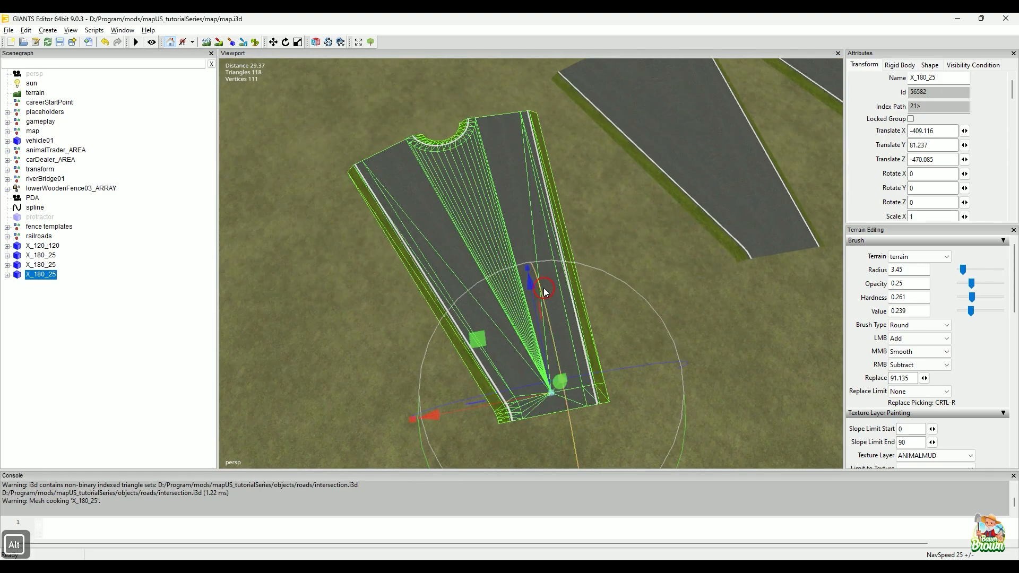
click(345, 215)
Step: Inspect the white line along the third X_180_25's inner curve up close to judge how smooth its segments are
alt+middle_drag(381, 207, 399, 271)
alt+drag(586, 173, 553, 193)
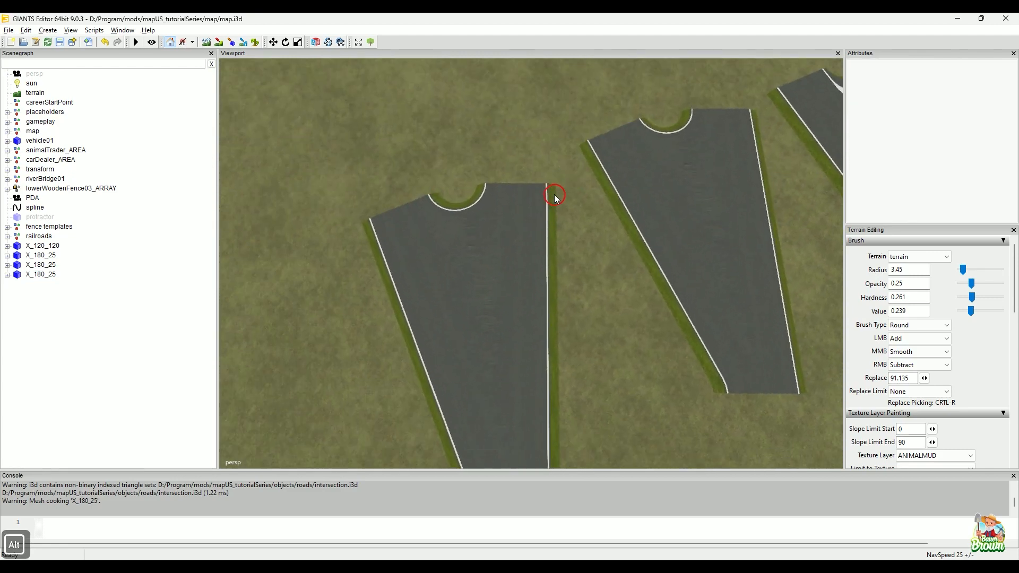
alt+middle_drag(553, 195, 534, 245)
alt+drag(578, 218, 539, 236)
alt+right_drag(445, 262, 485, 218)
alt+middle_drag(484, 216, 500, 258)
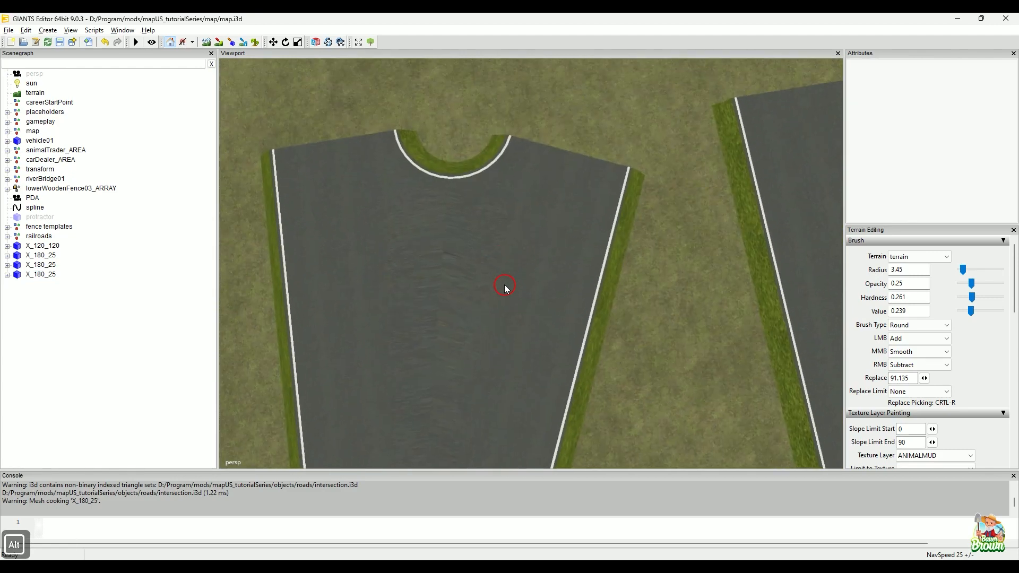
alt+right_drag(505, 285, 520, 276)
alt+middle_drag(519, 276, 508, 281)
alt+right_drag(509, 285, 504, 267)
mouse_move(512, 267)
alt+middle_down()
mouse_move(520, 287)
mouse_move(512, 255)
mouse_move(521, 255)
alt+middle_up()
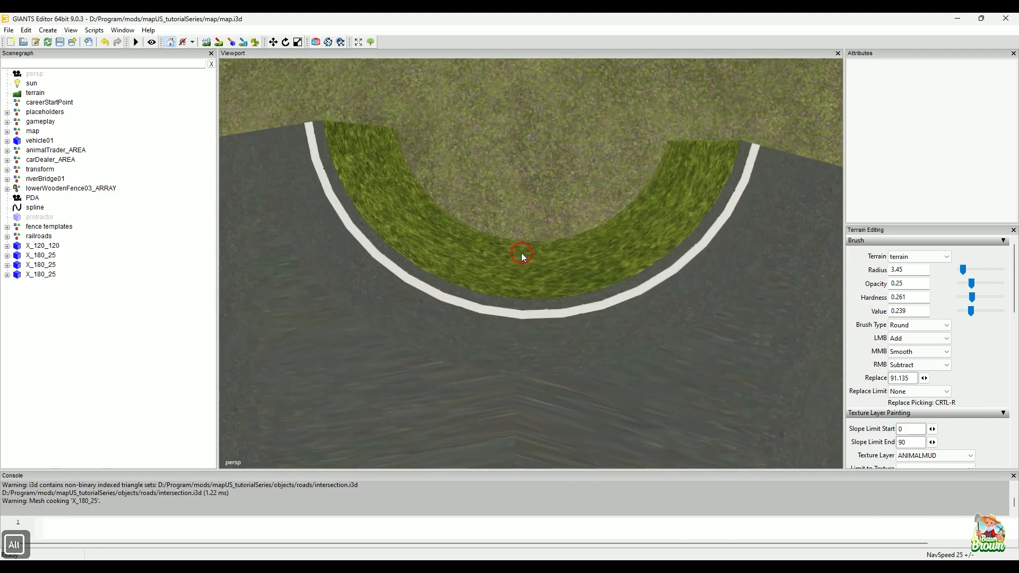
alt+middle_drag(739, 332, 609, 353)
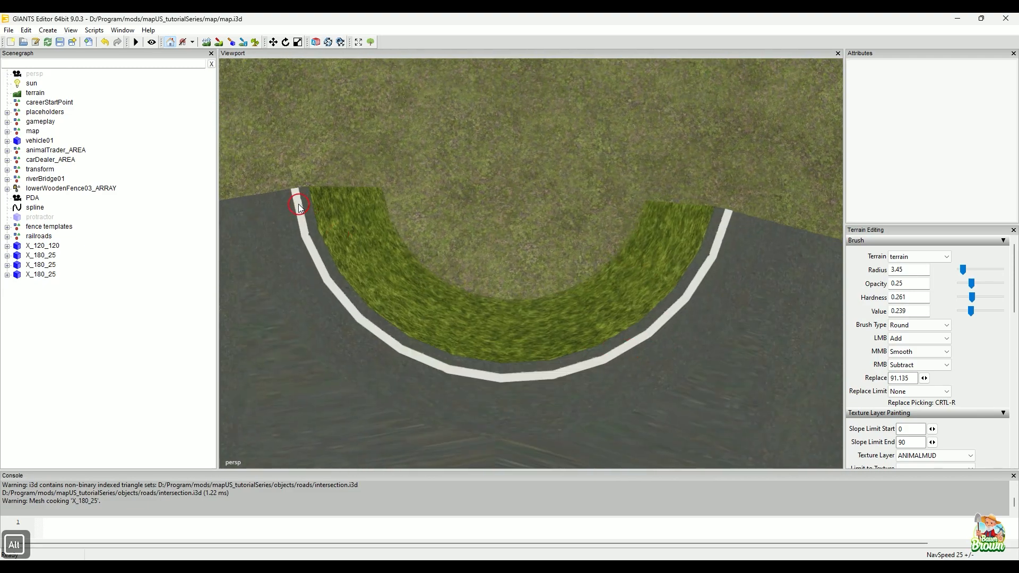
scroll(409, 385, down, 3)
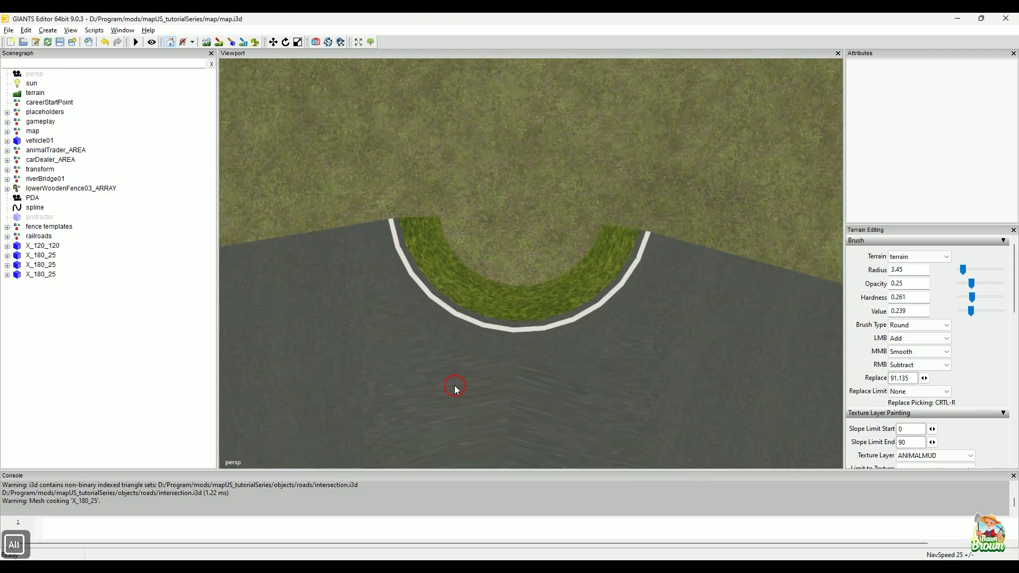
alt+middle_drag(377, 347, 490, 338)
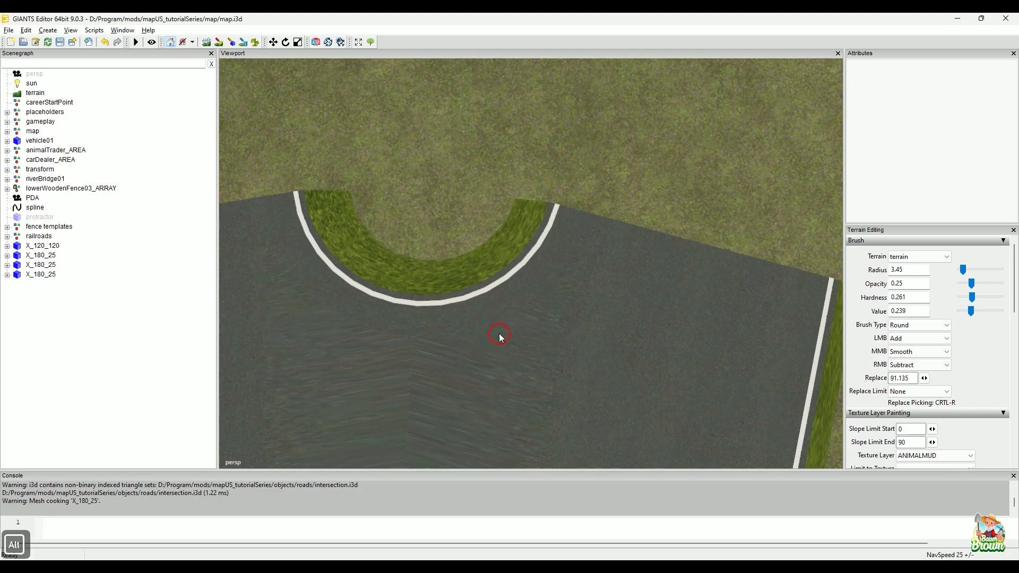
Step: Compare the overall shapes of all three X_180_25 intersections side by side
alt+scroll(476, 346, down, 3)
alt+scroll(475, 346, down, 2)
alt+middle_drag(475, 346, 532, 269)
alt+scroll(532, 270, down, 5)
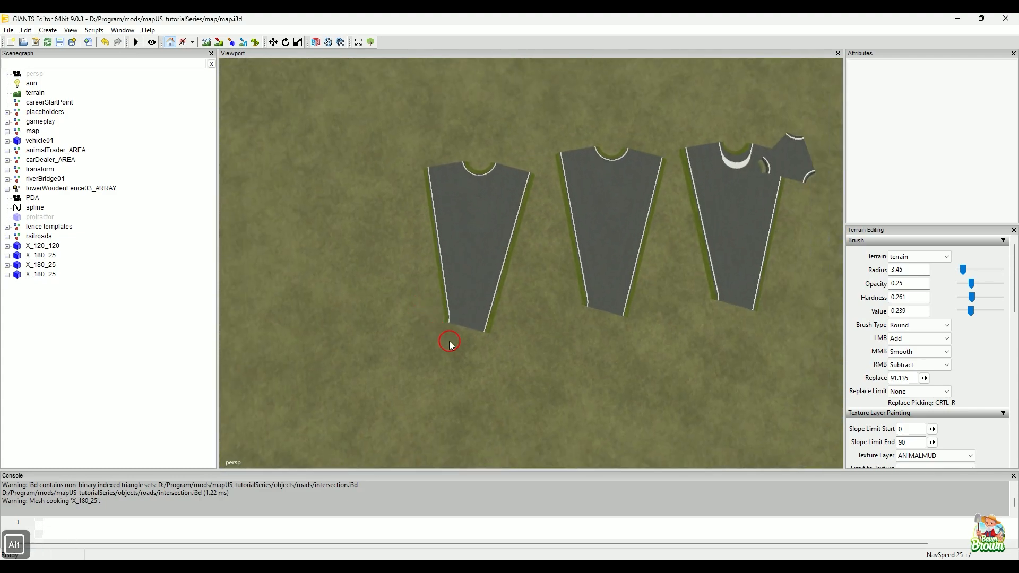
alt+drag(450, 346, 266, 275)
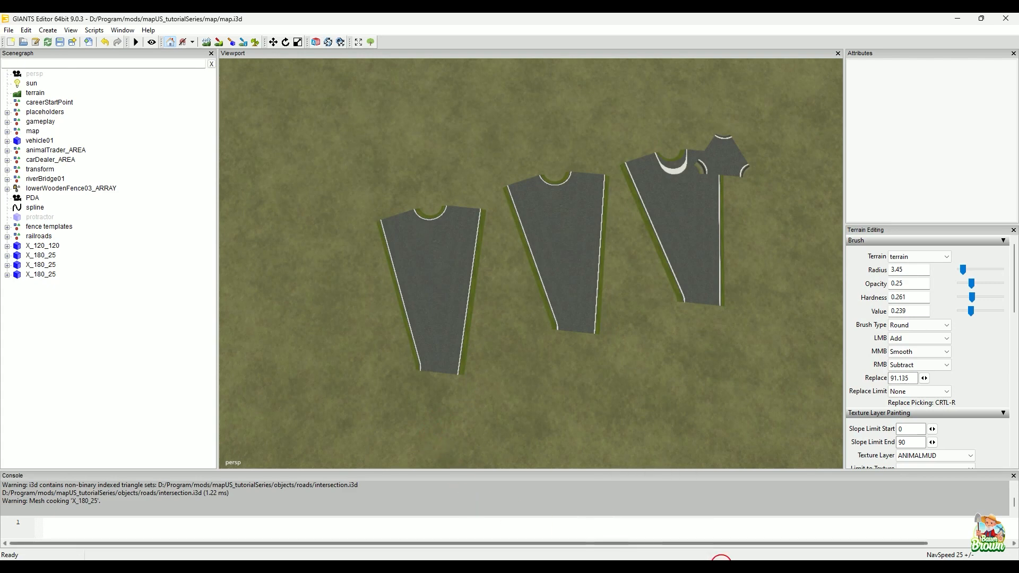
mouse_move(720, 566)
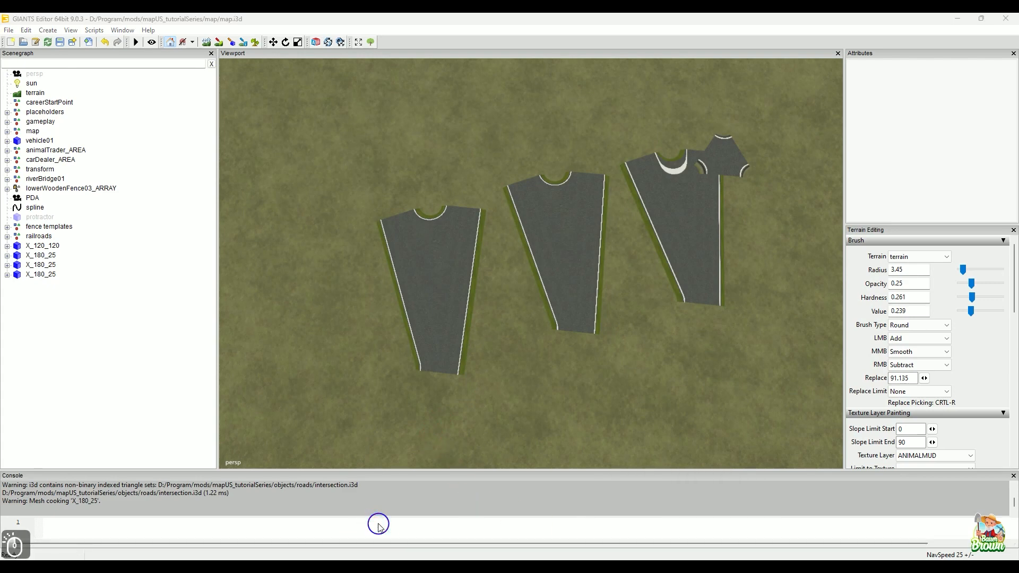
click(68, 499)
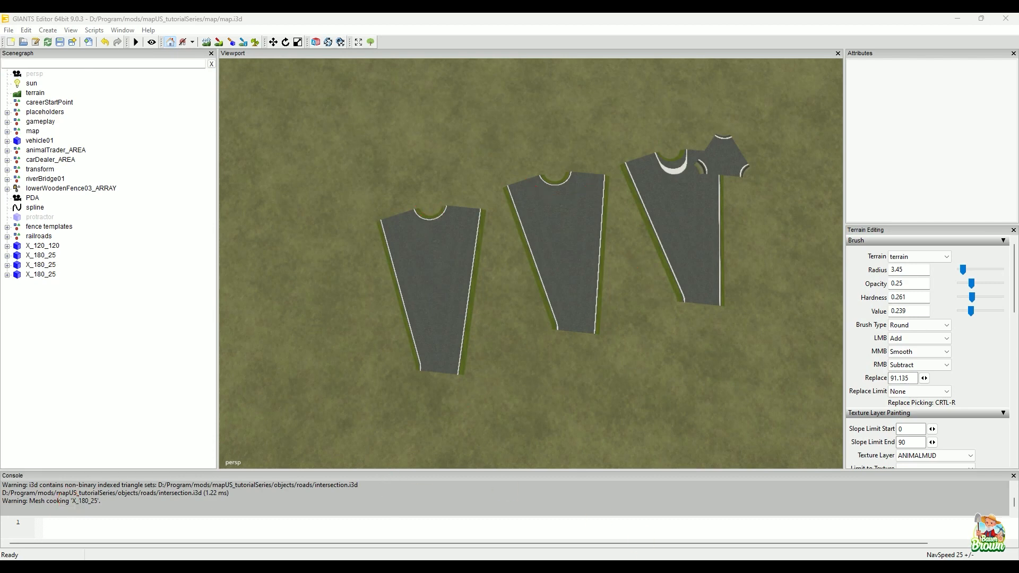
Step: Set the roadway subdivision angle to 15° in CrossingConstructor
click(734, 565)
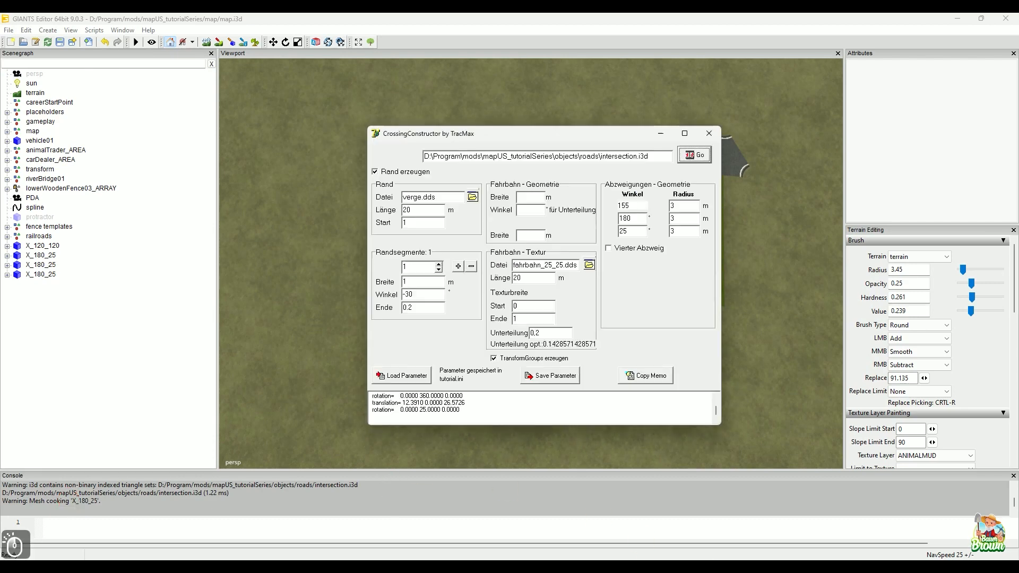
double_click(534, 214)
text(15)
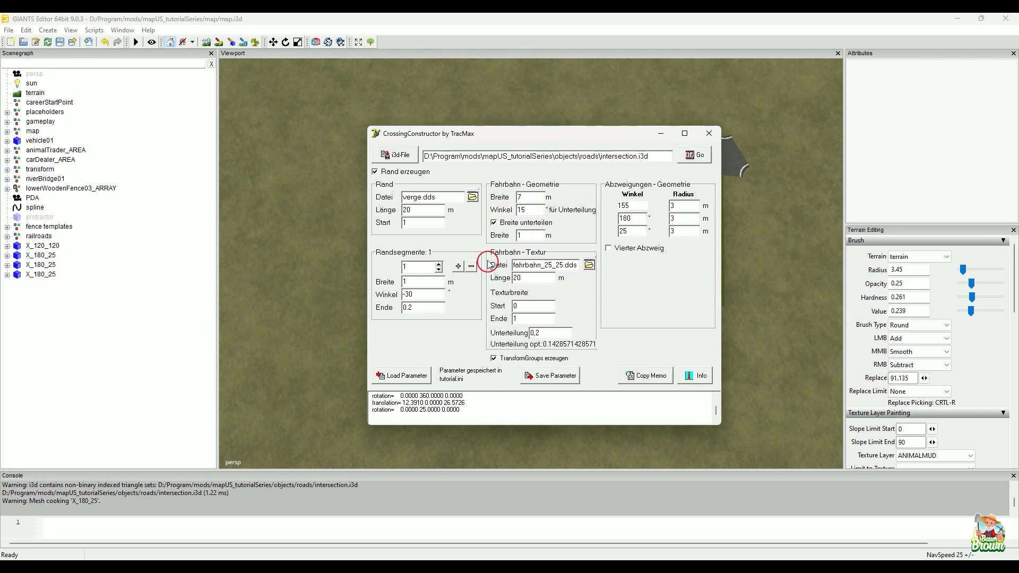
Step: Set the radius of all three branches to 6 m, regenerate intersection.i3d, and dismiss the CrossingConstructor window
double_click(683, 206)
text(6)
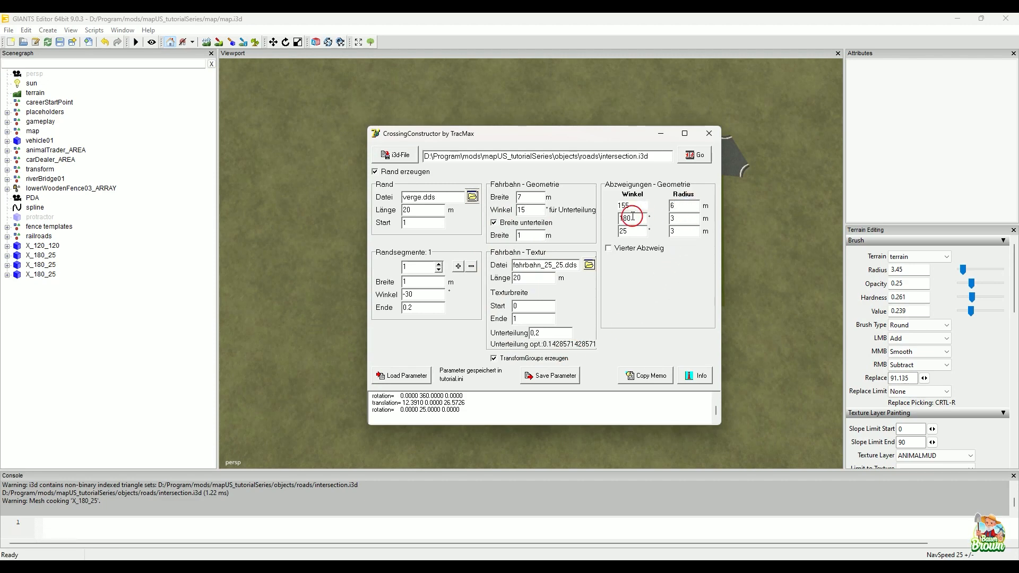
double_click(674, 219)
text(6)
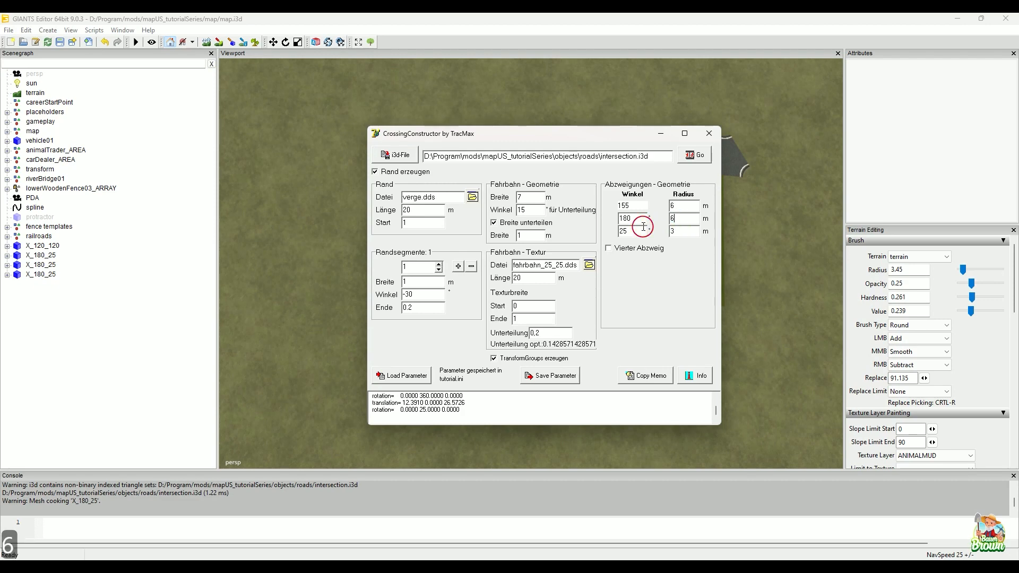
double_click(679, 232)
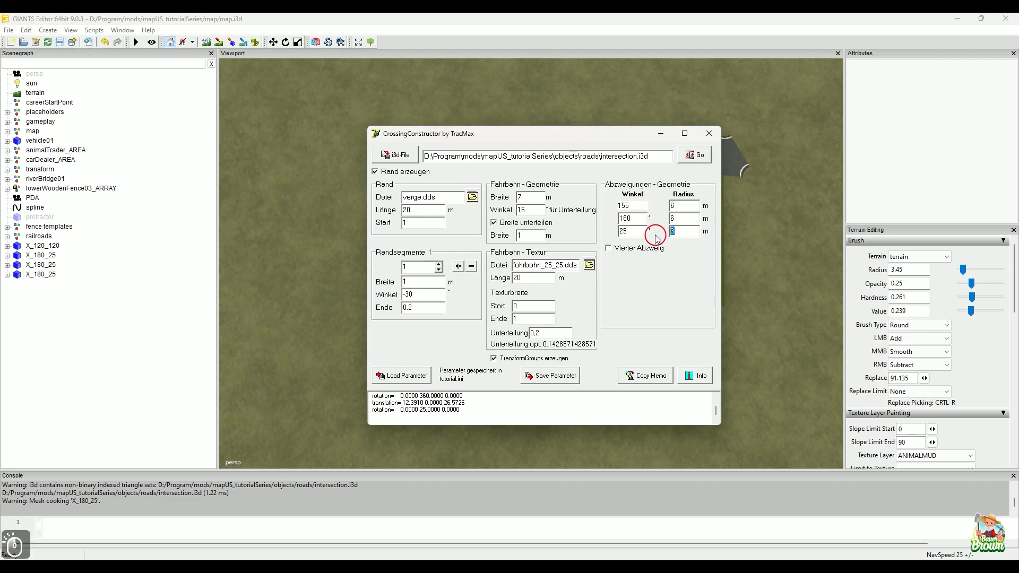
text(6)
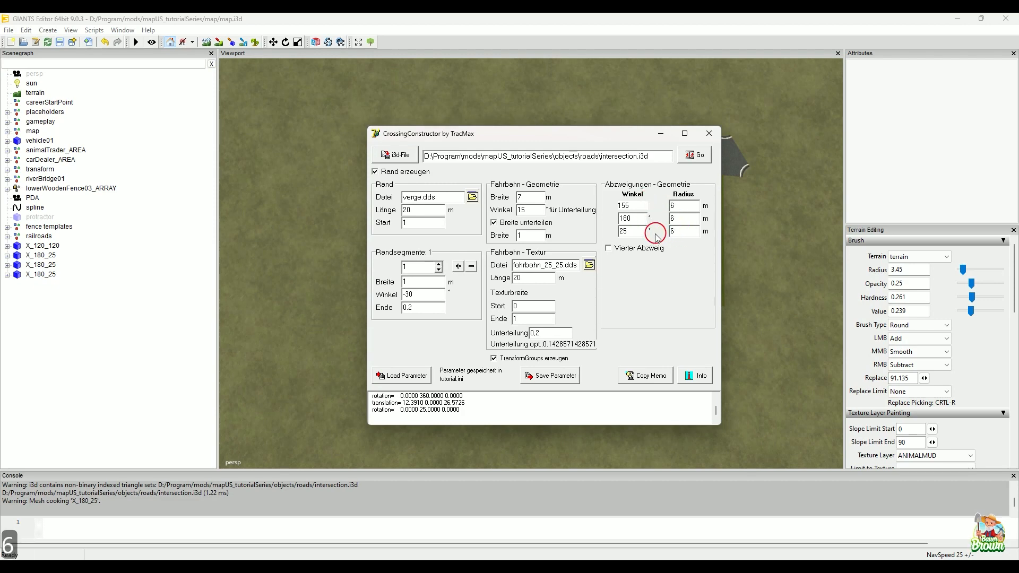
click(685, 156)
click(661, 133)
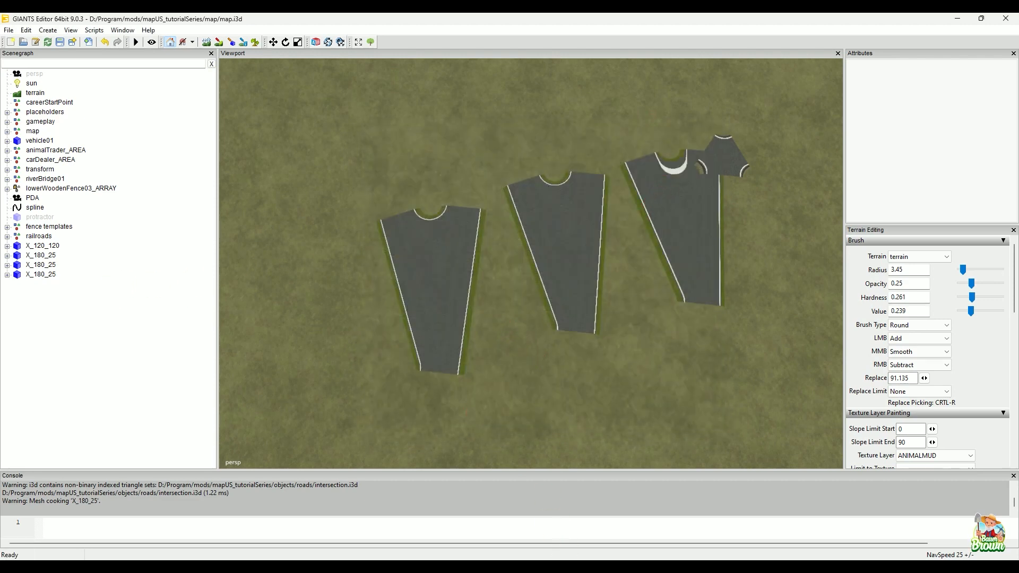
Step: Import the 6 m radius intersection.i3d from the roads folder into the map, and dismiss the folder windows
click(428, 482)
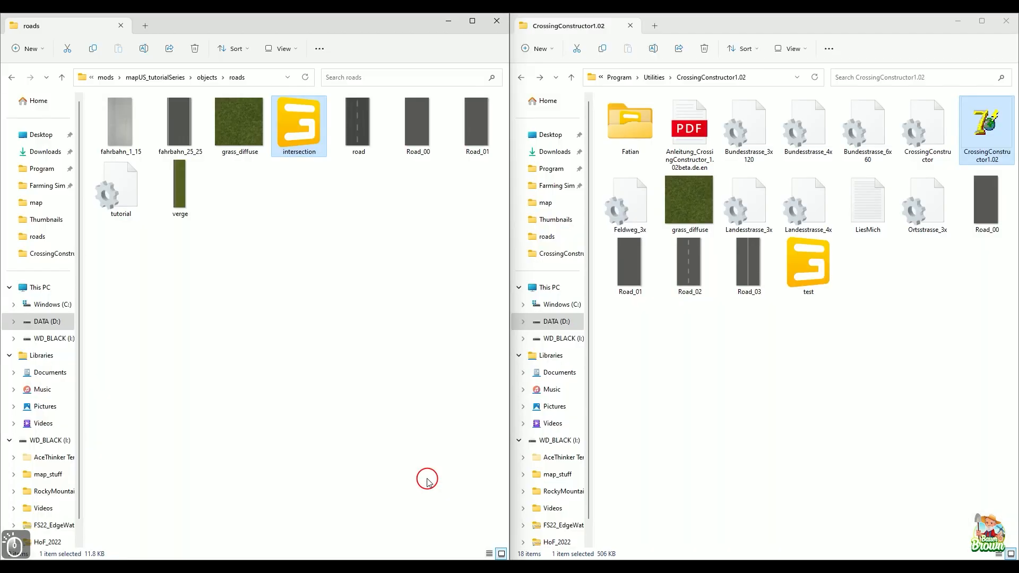
click(964, 27)
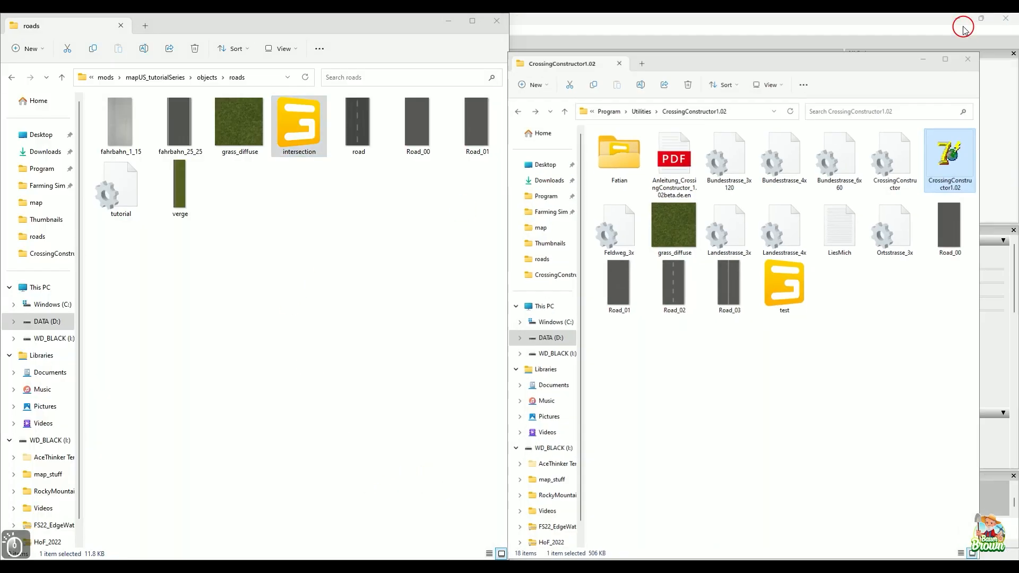
drag(301, 136, 675, 339)
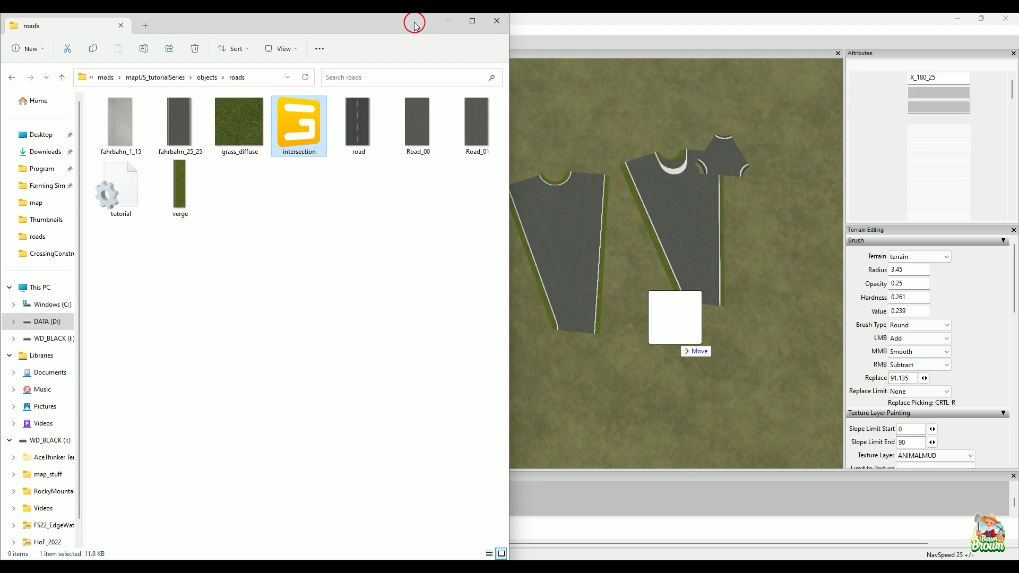
click(450, 24)
Step: Place the newly imported 6 m radius X_180_25 intersection on the terrain and move it along Z to about -480.7, near the other intersections
mouse_move(472, 222)
alt+middle_down()
mouse_move(584, 282)
mouse_move(554, 295)
alt+middle_up()
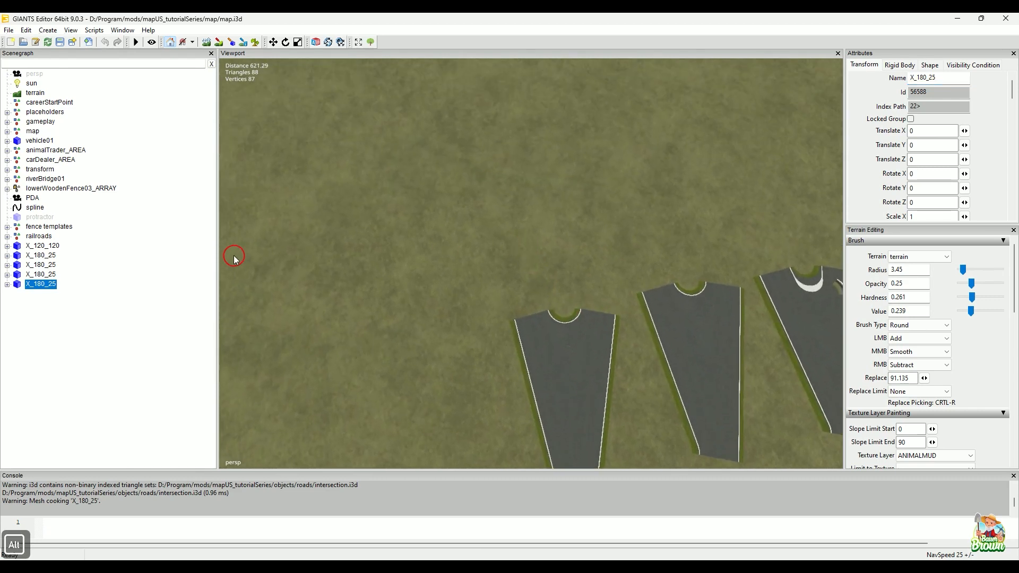
key(ctrl+b)
click(421, 216)
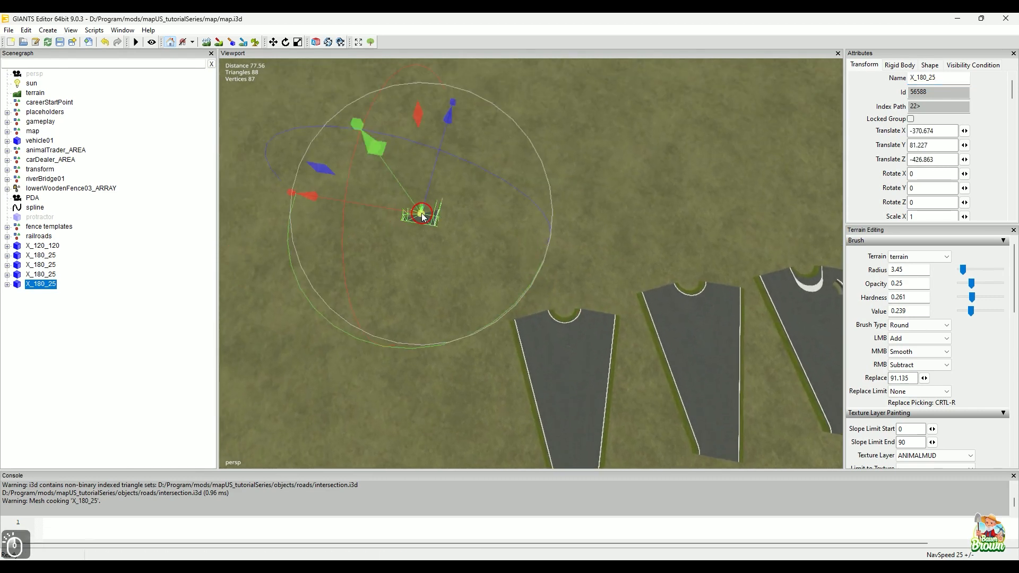
alt+scroll(449, 243, down, 1)
alt+middle_drag(448, 243, 441, 211)
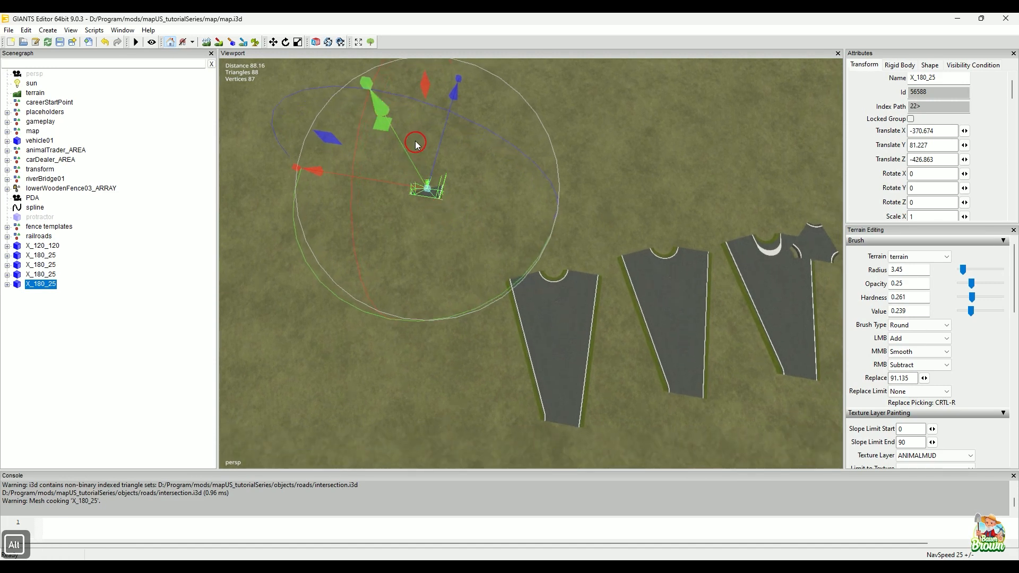
drag(407, 157, 408, 410)
alt+scroll(591, 357, down, 1)
alt+middle_drag(591, 354, 604, 292)
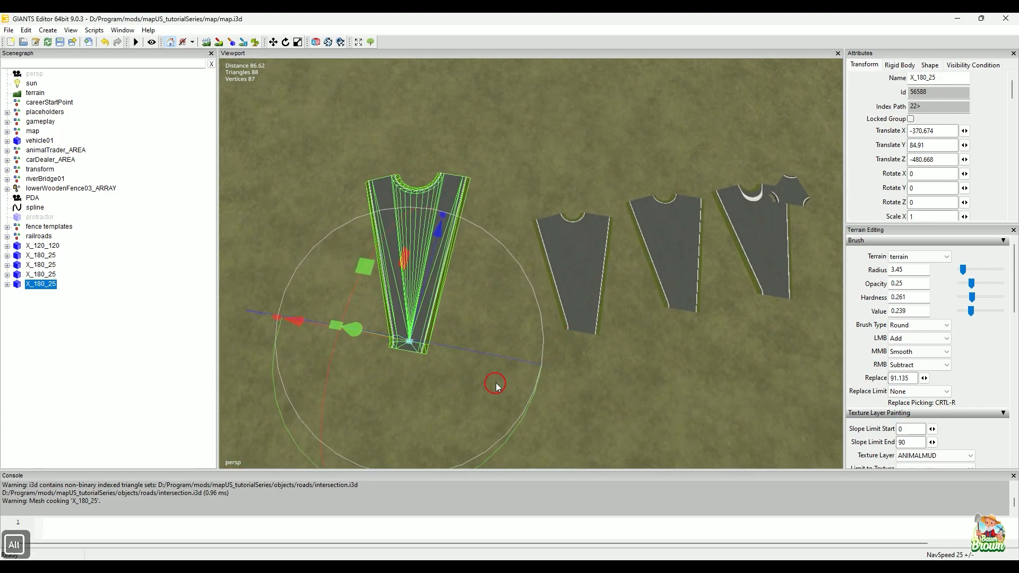
Step: Shift the 6 m radius intersection along X to about -383.2, closer to the row of other intersections, and deselect it
drag(483, 354, 496, 359)
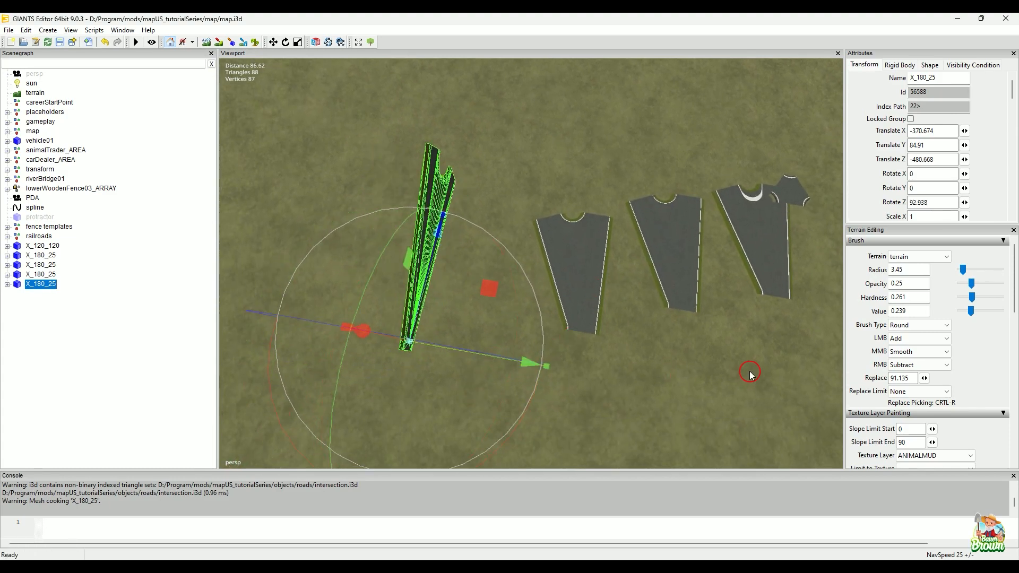
key(ctrl+z)
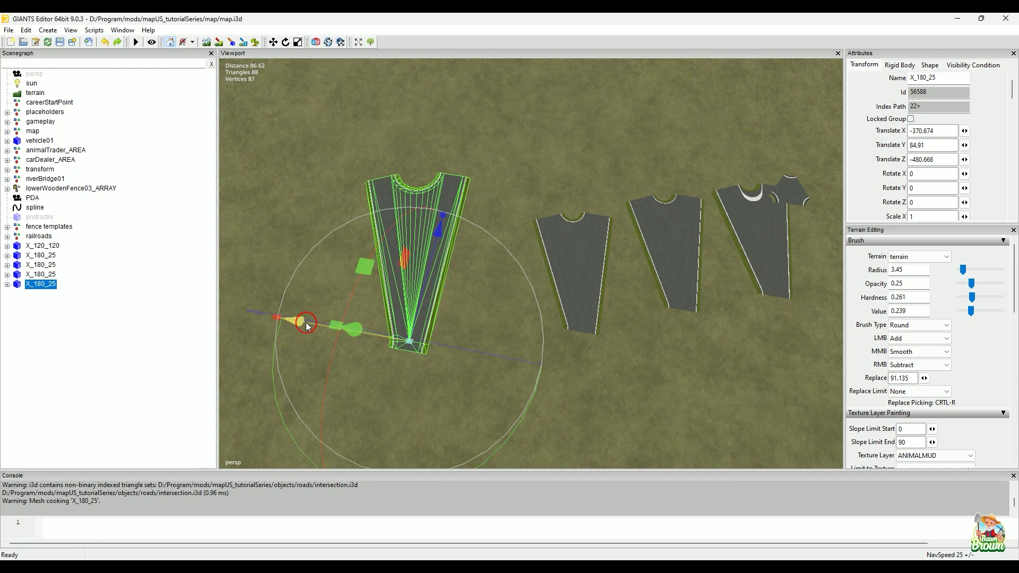
drag(297, 323, 370, 325)
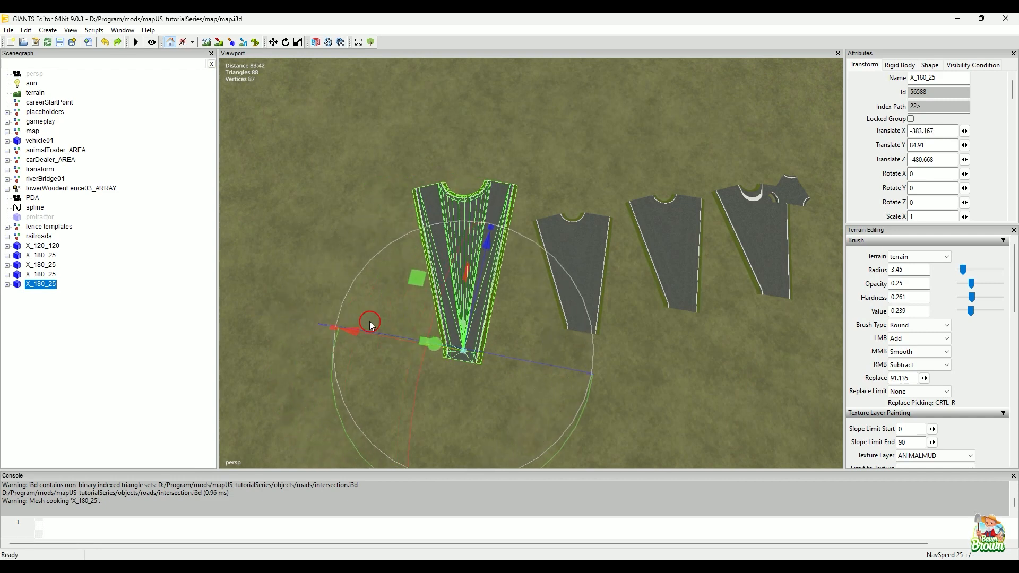
click(621, 105)
Step: Inspect the curve of the 6 m radius intersection and check its branch radius and subdivision settings in CrossingConstructor
alt+middle_drag(586, 312, 596, 268)
alt+right_drag(540, 322, 609, 284)
alt+drag(609, 285, 577, 305)
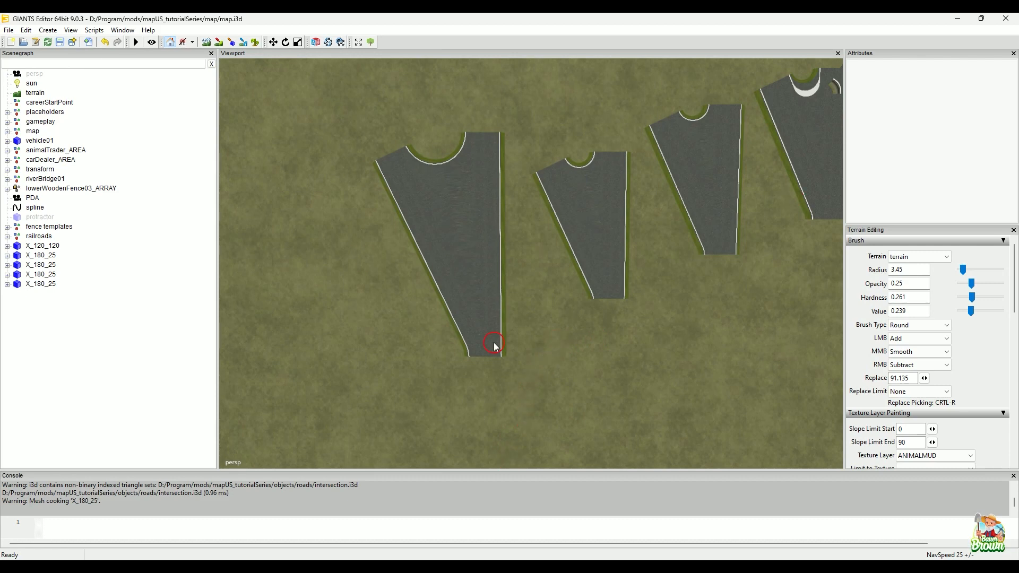
click(388, 531)
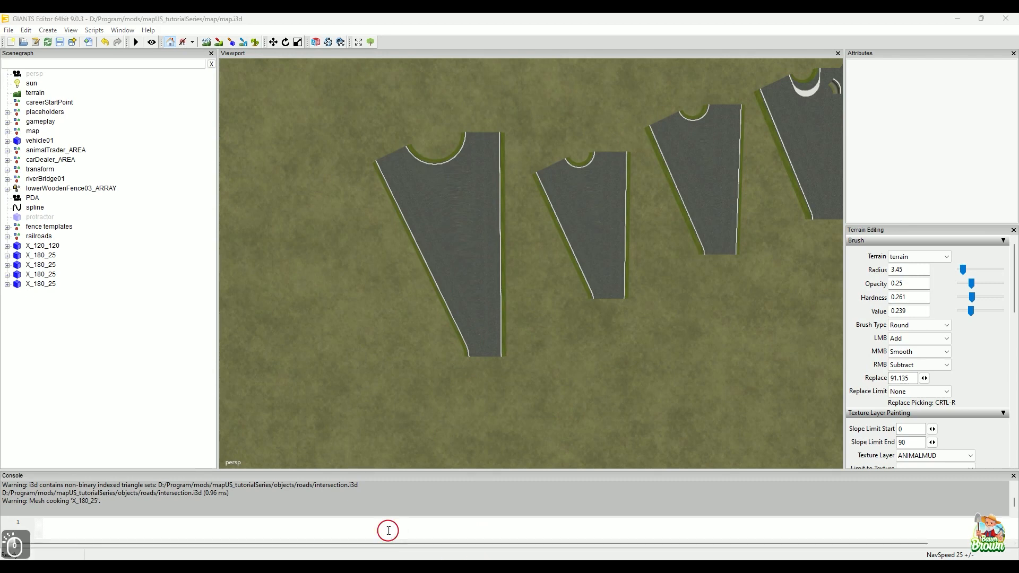
click(69, 503)
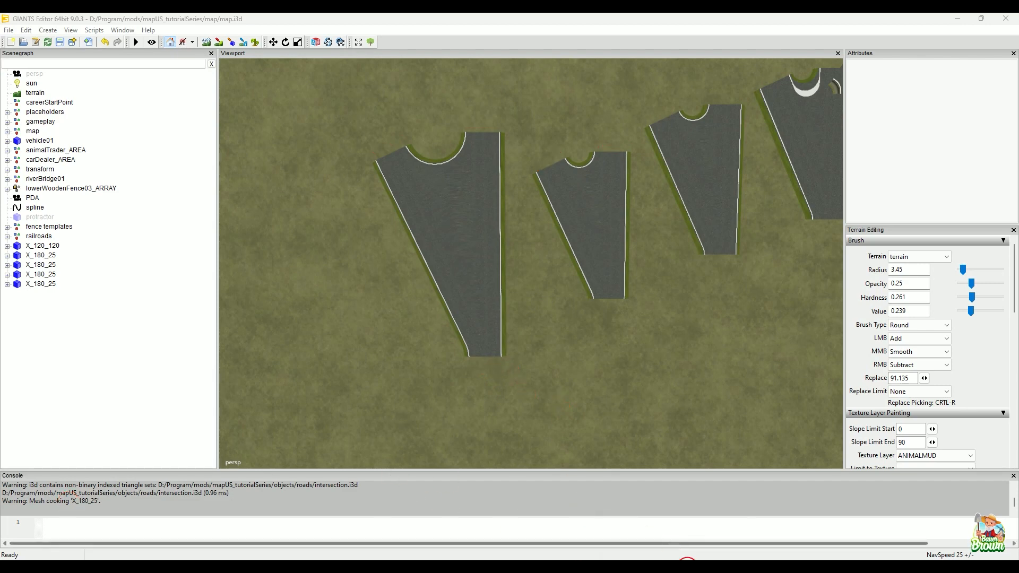
click(689, 567)
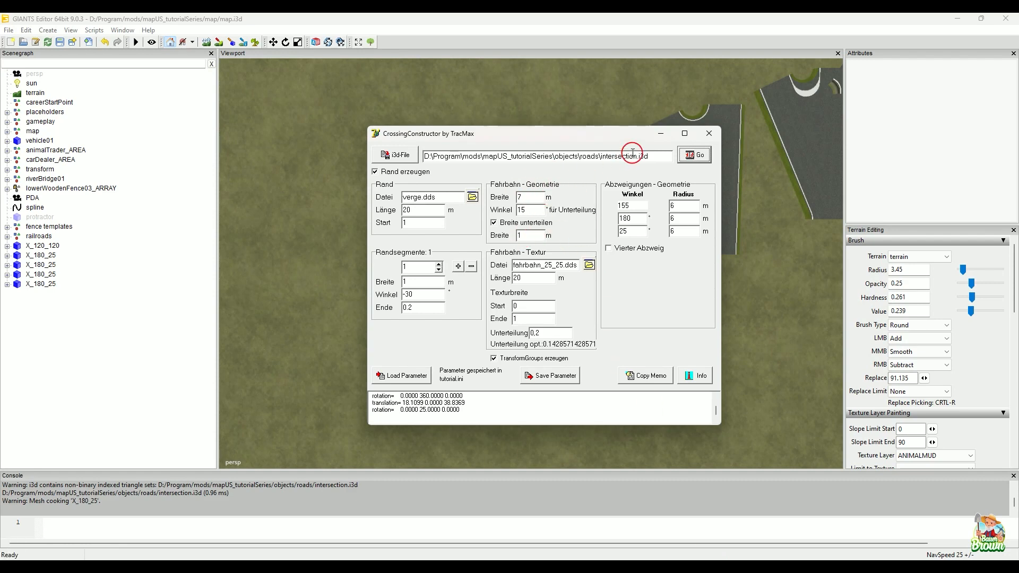
click(659, 135)
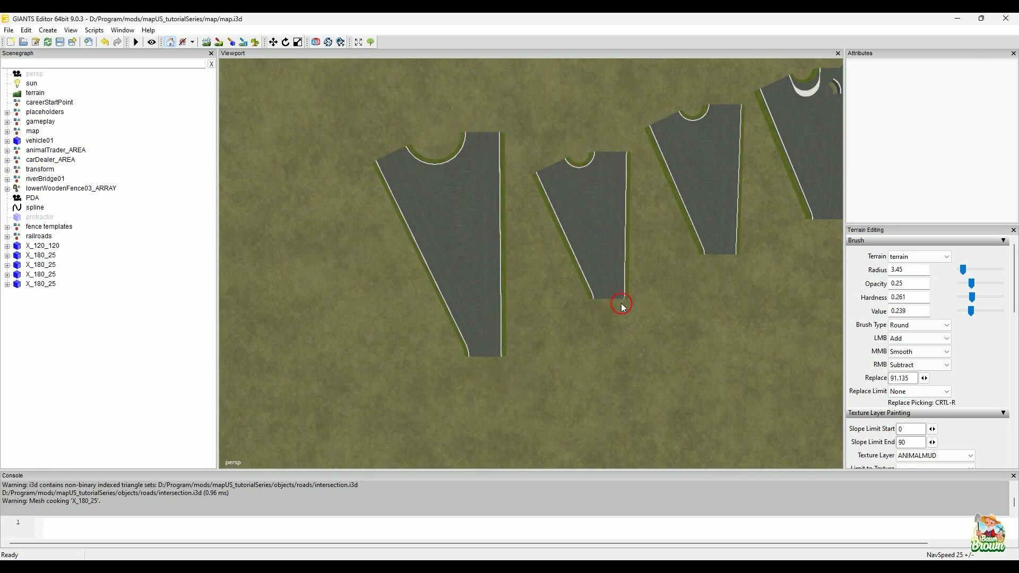
Step: Compare the size and curve smoothness of the four X_180_25 intersections from several viewing angles
alt+drag(596, 364, 562, 321)
alt+middle_drag(573, 320, 414, 346)
alt+drag(512, 364, 425, 358)
alt+right_drag(425, 357, 473, 348)
alt+middle_drag(473, 348, 544, 358)
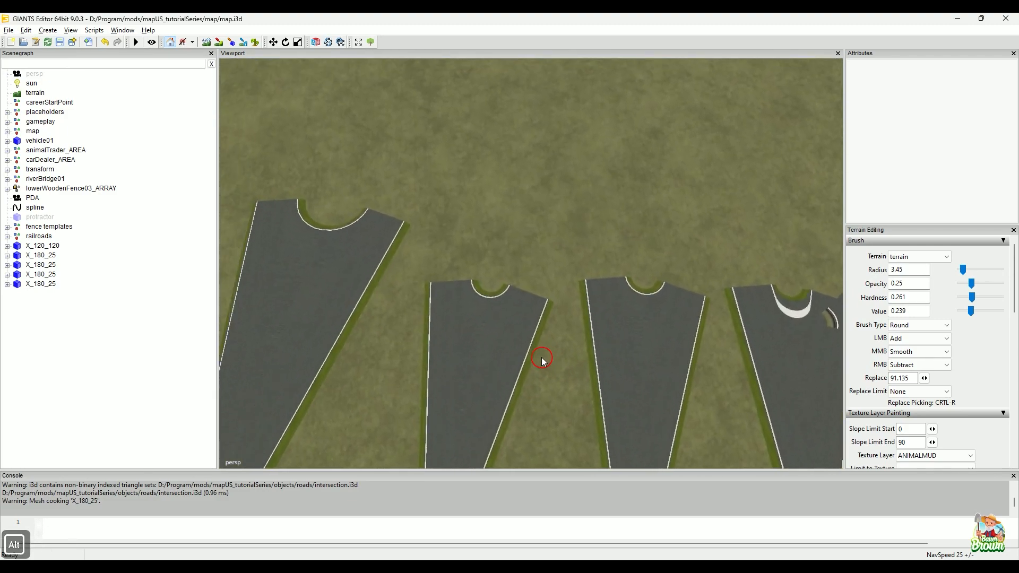
alt+drag(430, 345, 449, 350)
alt+middle_drag(448, 350, 541, 357)
alt+right_drag(542, 358, 444, 358)
alt+drag(489, 335, 540, 323)
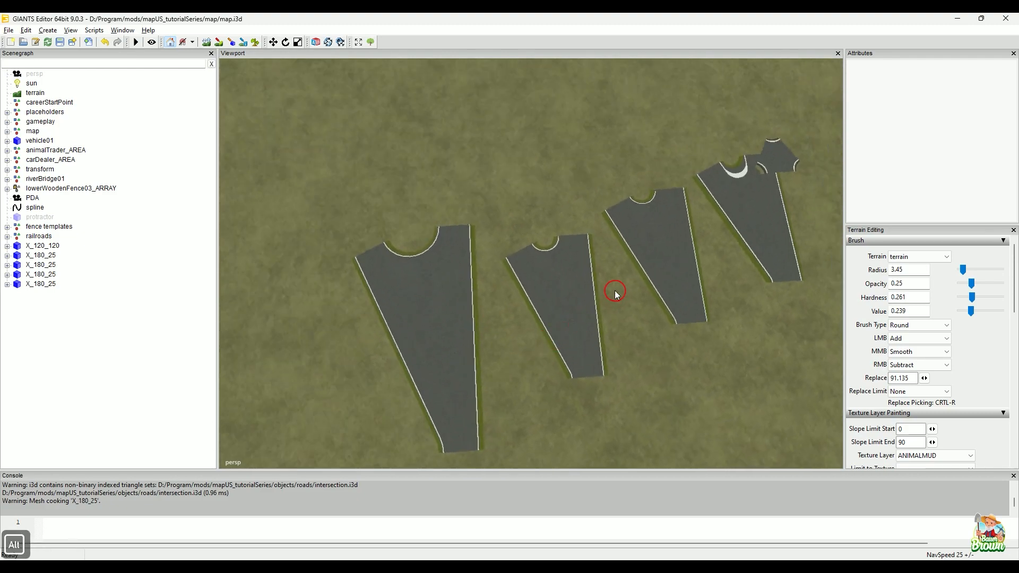
alt+middle_drag(613, 294, 417, 362)
alt+drag(542, 336, 637, 435)
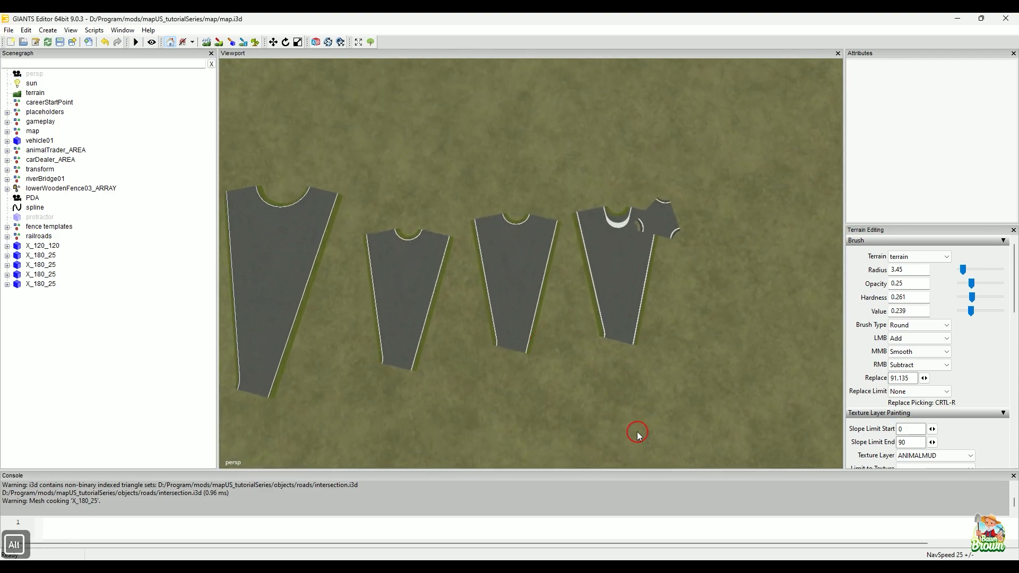
Step: Review the branch angles and radii in CrossingConstructor against the full row of intersections on the map
click(728, 558)
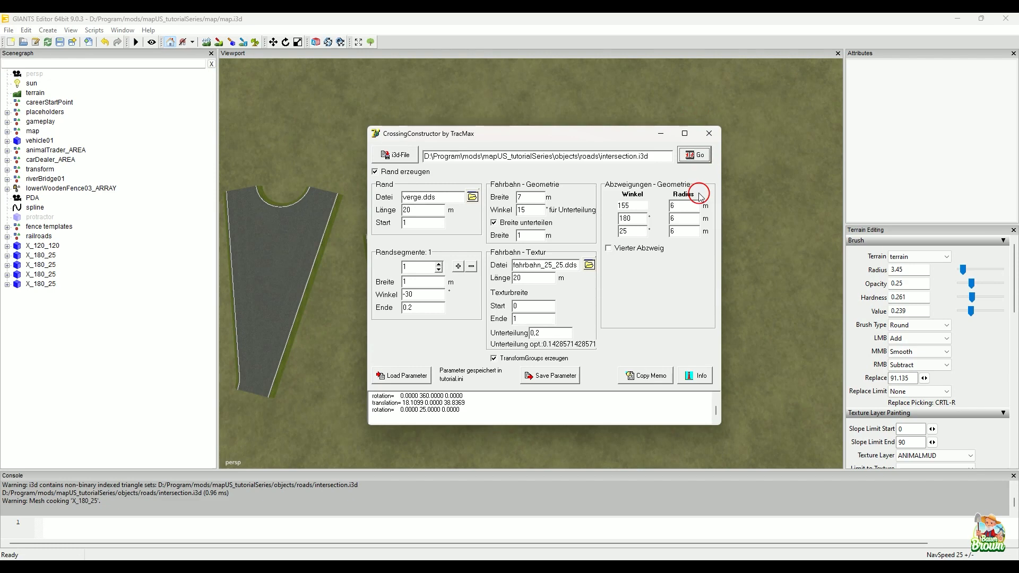
click(659, 135)
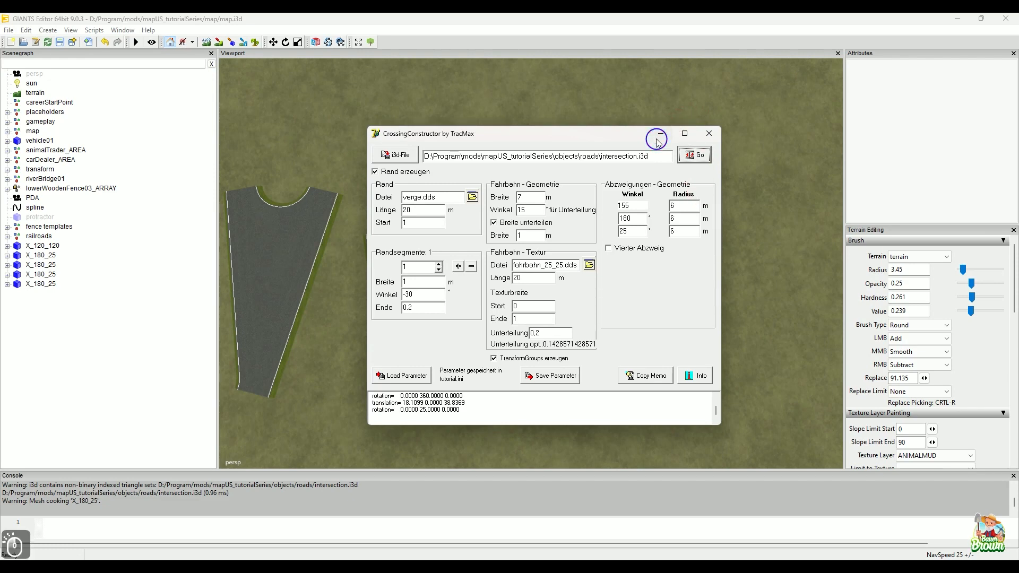
alt+middle_drag(705, 320, 771, 335)
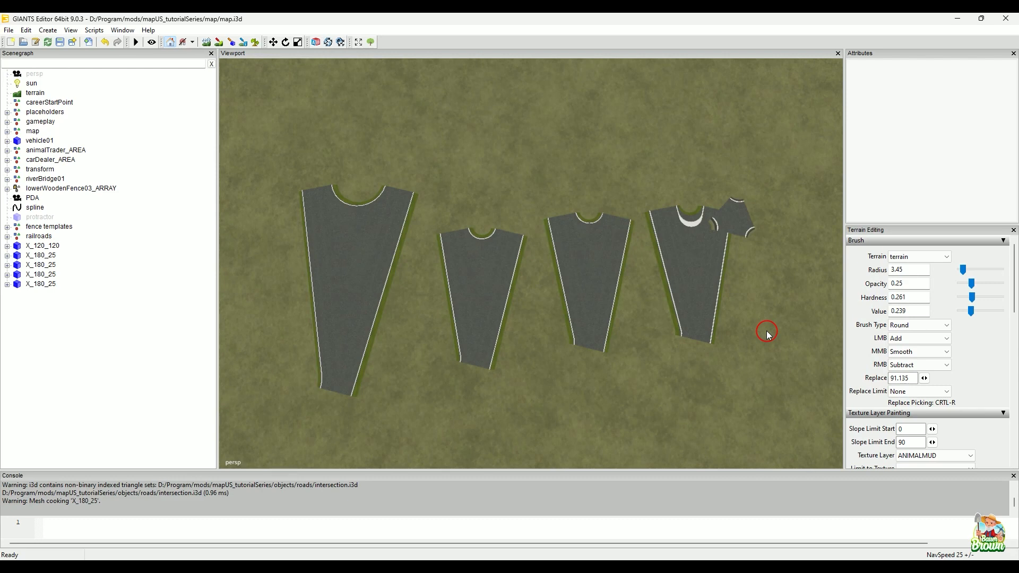
key(ctrl+alt+shift+p)
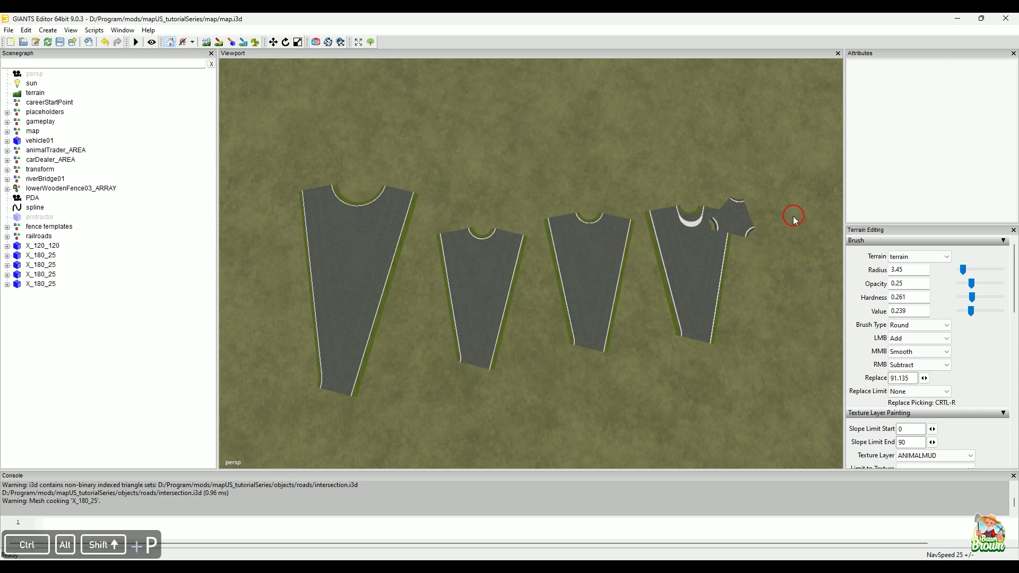
alt+drag(618, 348, 588, 361)
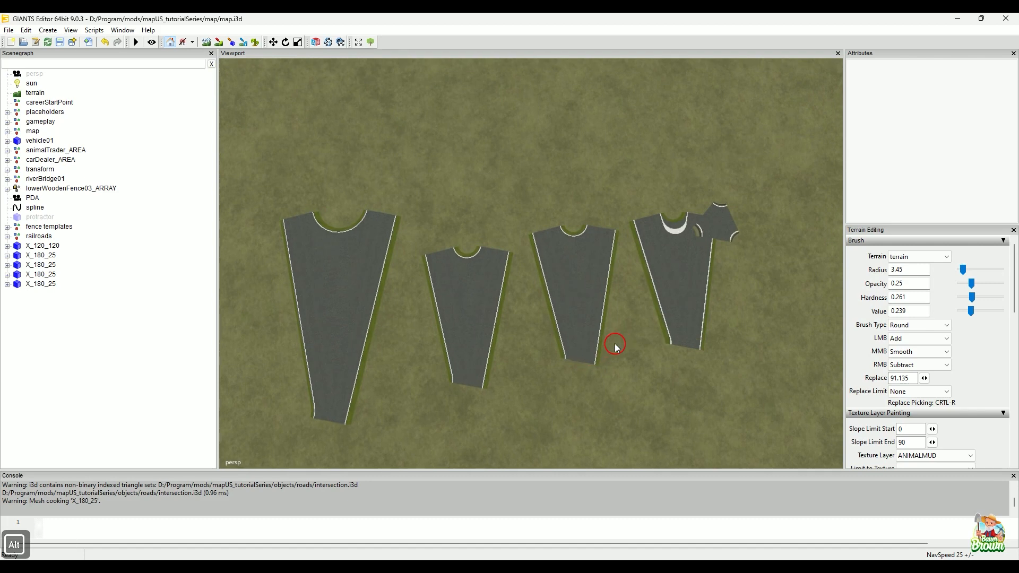
Step: Switch to the CrossingConstructor1.02 folder window and open the SSC English folder under Utilities
click(685, 567)
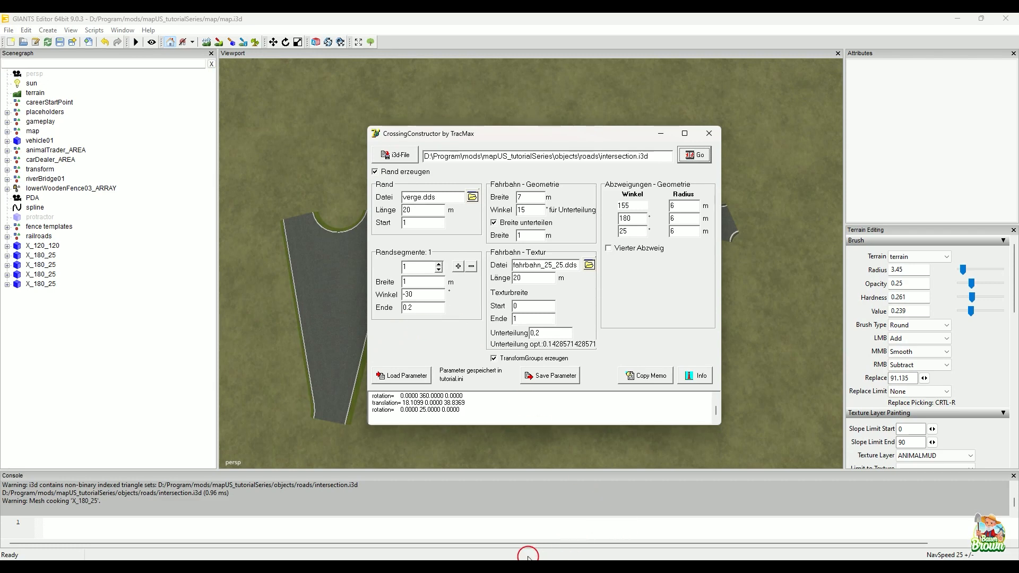
mouse_move(488, 557)
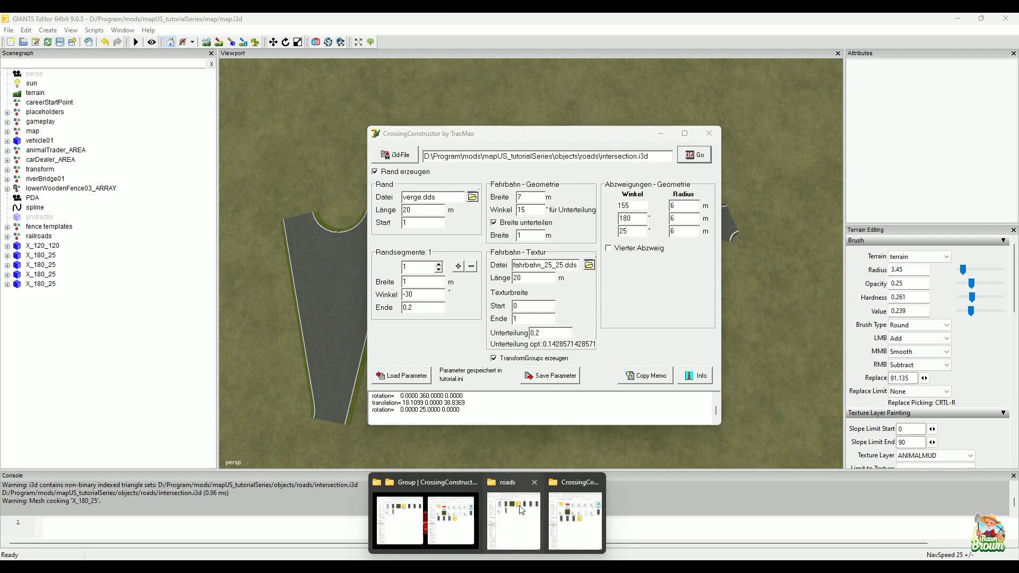
mouse_move(516, 493)
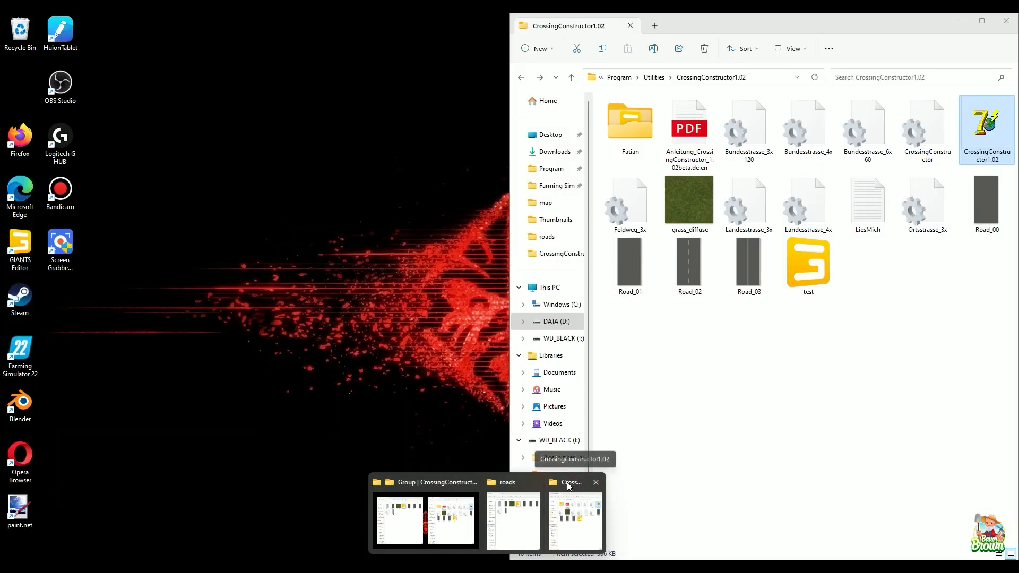
click(576, 484)
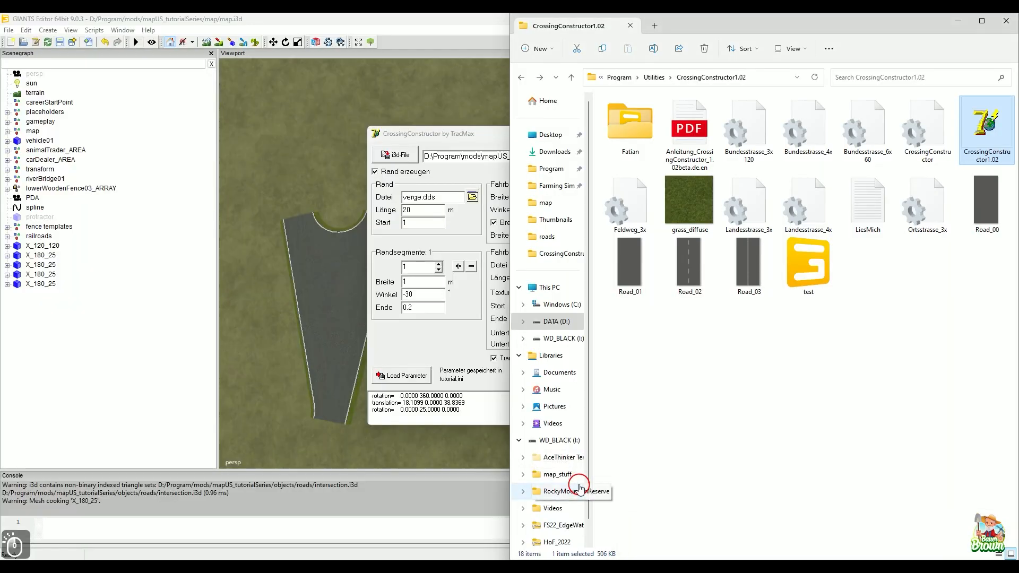
click(654, 78)
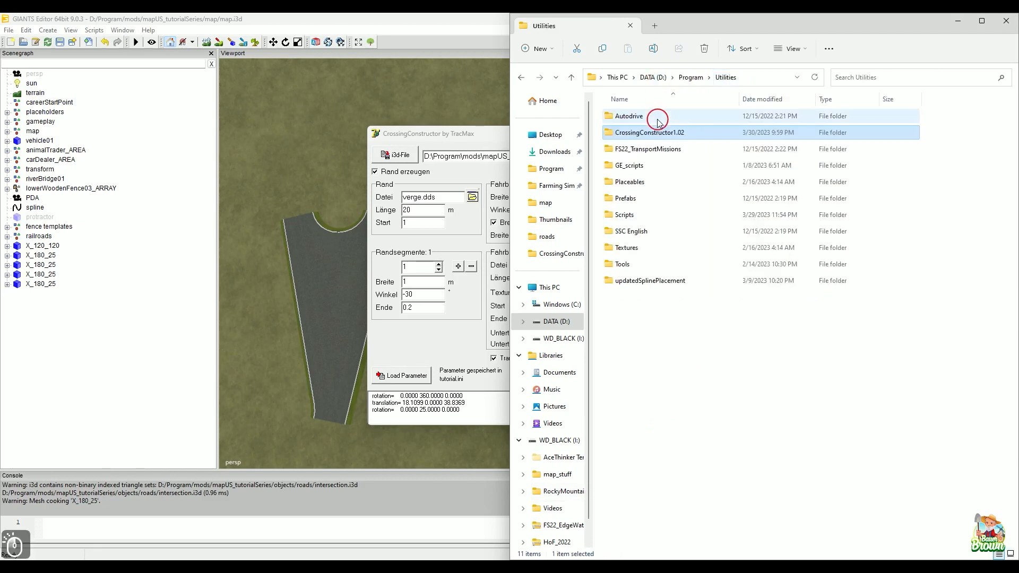
double_click(663, 234)
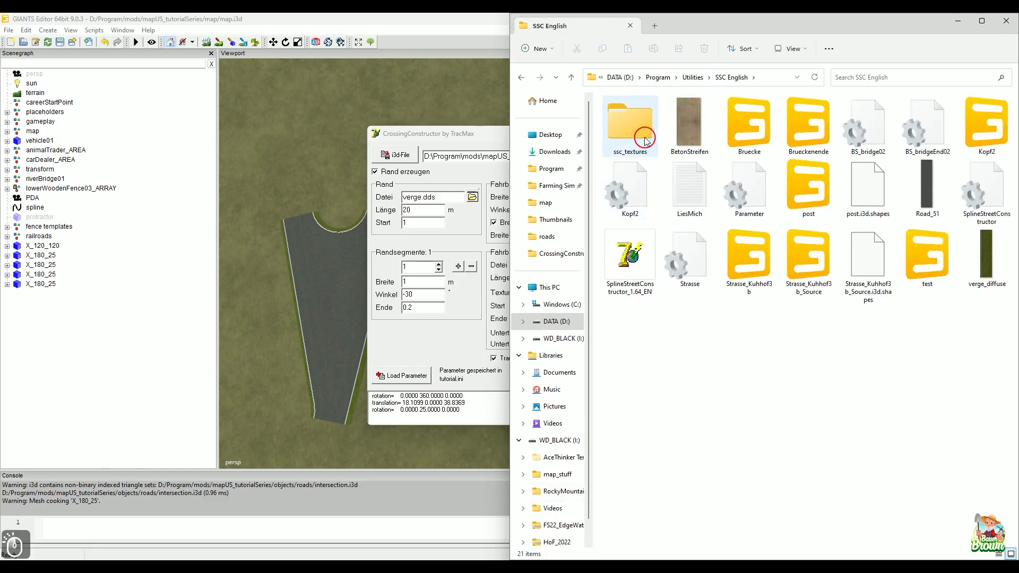
Step: Open the innermost fahrbahn_1 texture folder inside Fahrbahn_Pack_1-10 (1) of ssc_textures
click(646, 139)
double_click(645, 140)
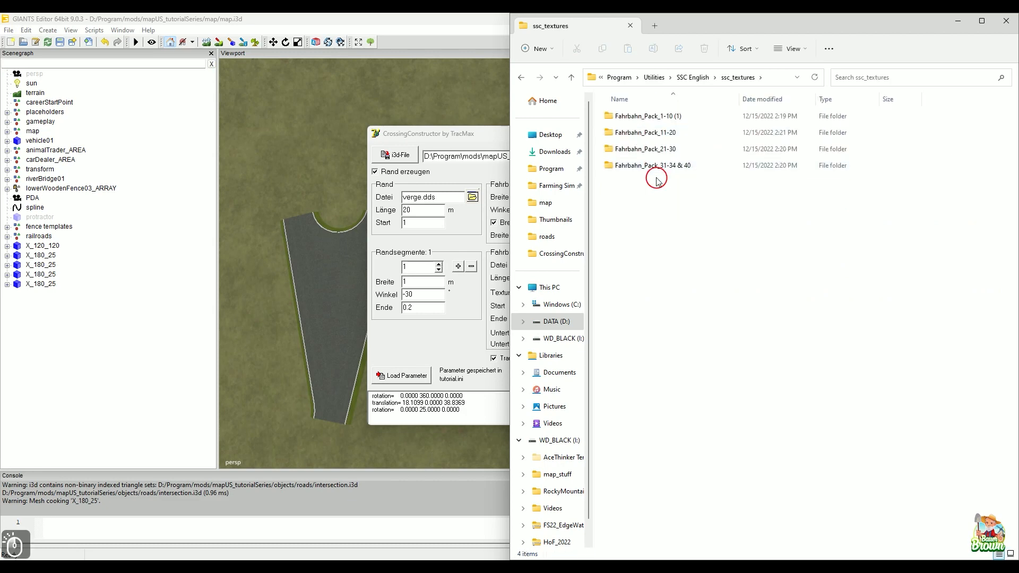
double_click(635, 116)
click(637, 120)
double_click(635, 118)
click(640, 119)
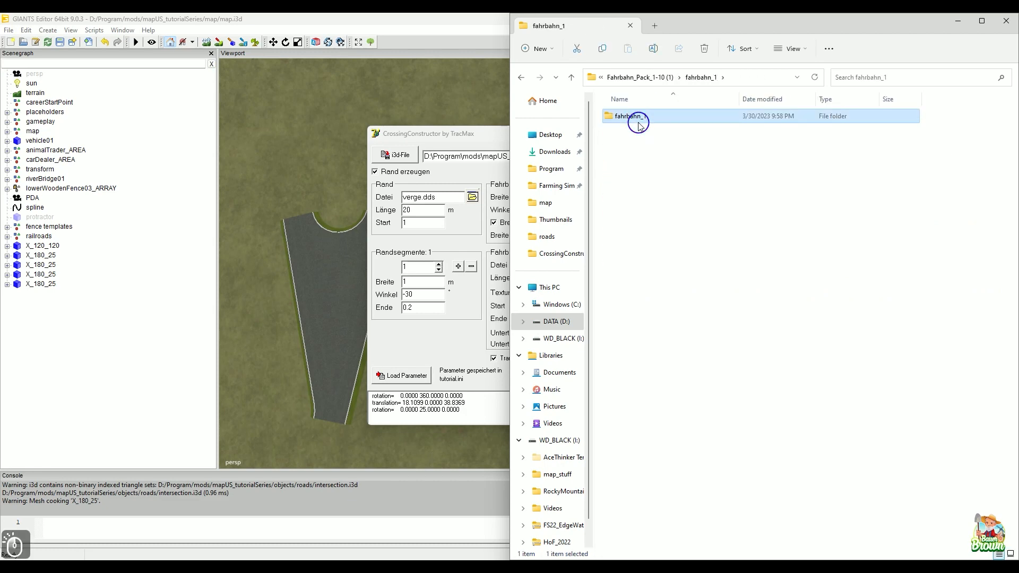
double_click(641, 120)
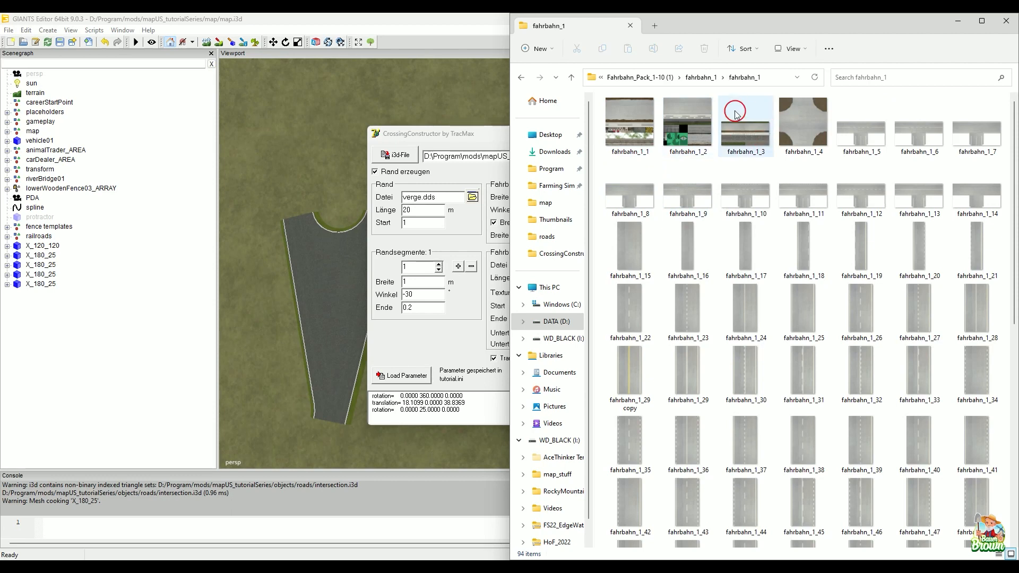
Step: Open the fahrbahn_1_1 texture in GIMP with mipmaps loaded, look over the fahrbahn_1 folder's road textures, and dismiss the folder window
click(619, 133)
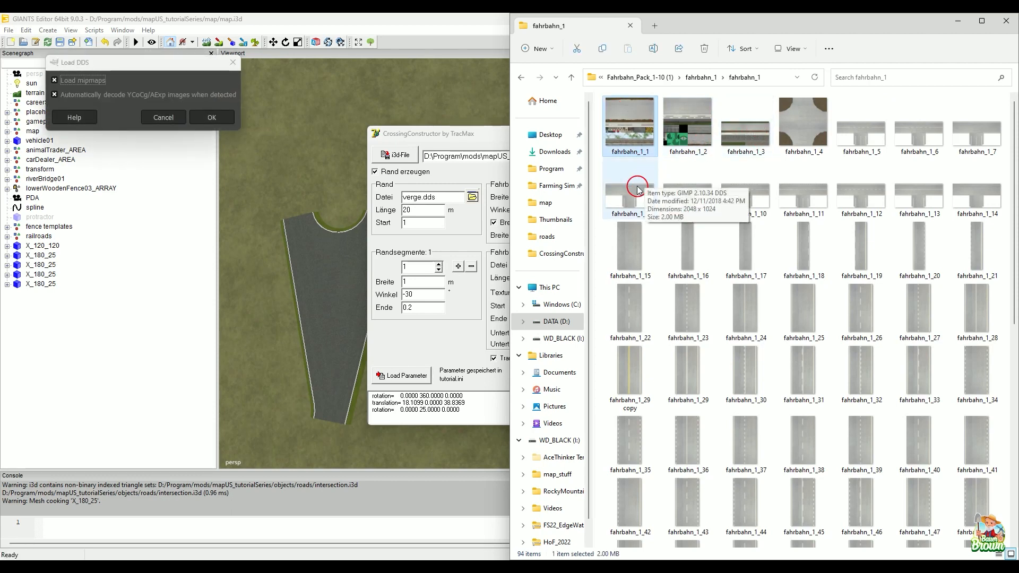
key(Return)
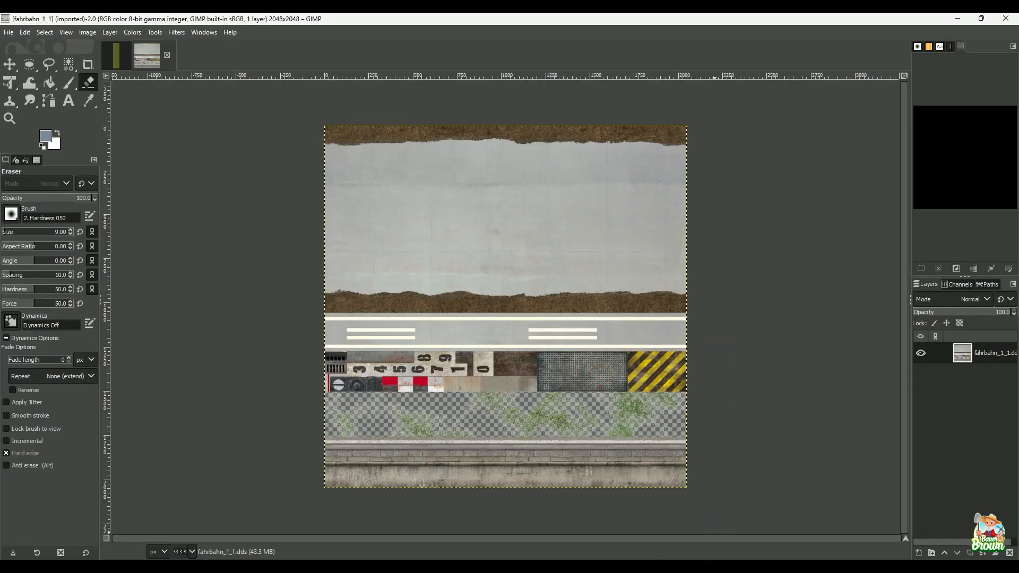
mouse_move(720, 567)
mouse_move(501, 565)
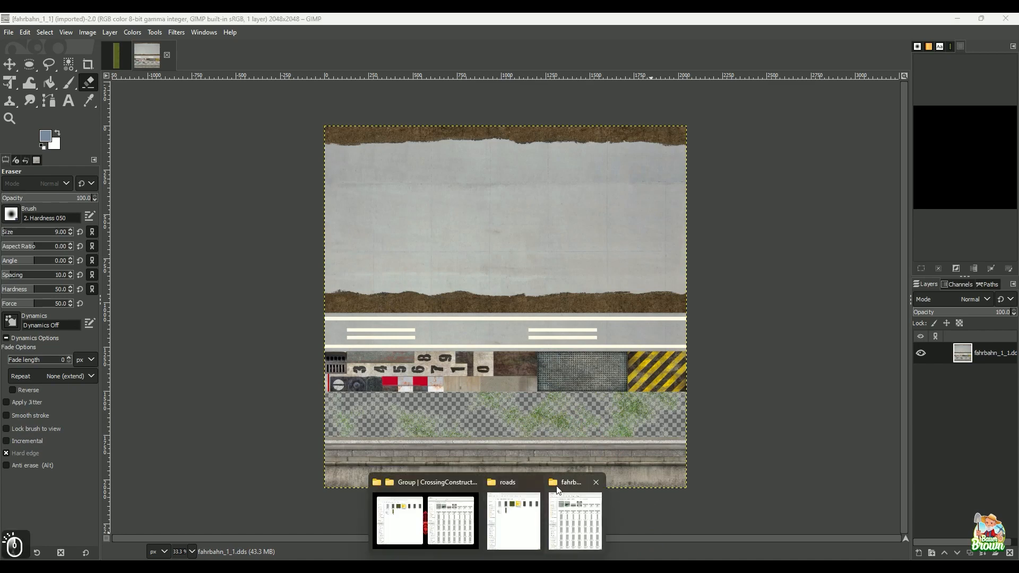
click(579, 506)
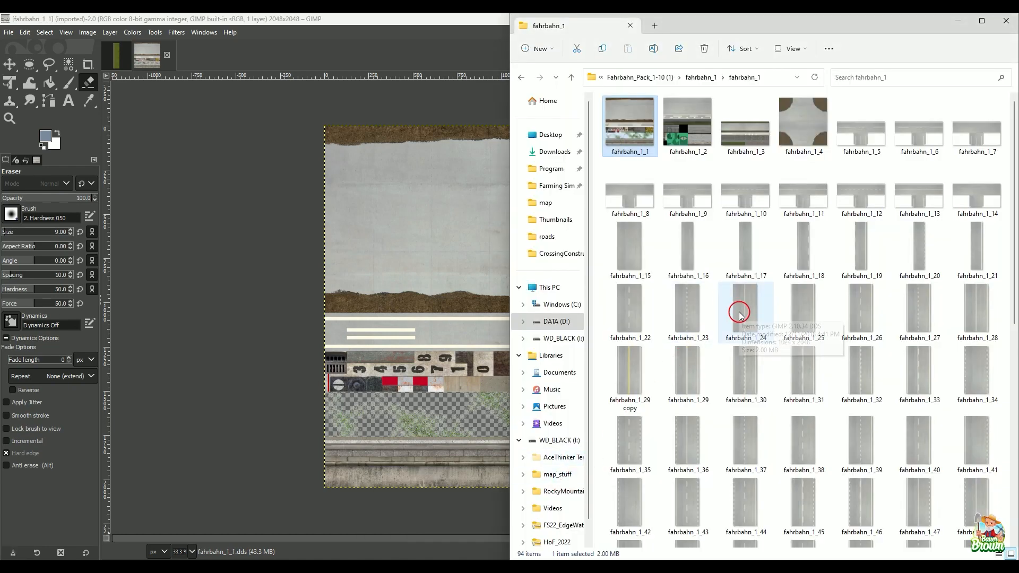
mouse_move(741, 316)
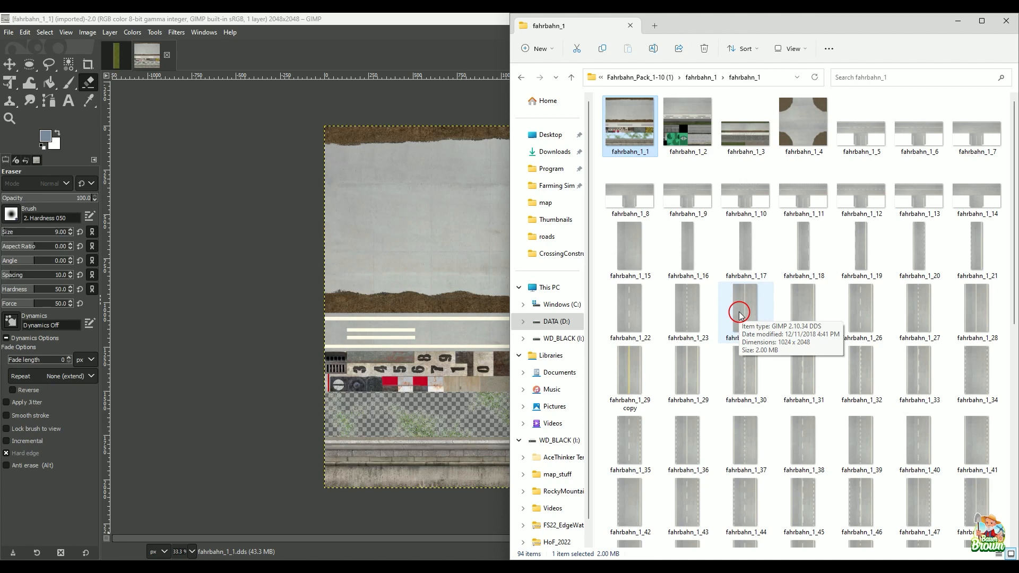
click(957, 24)
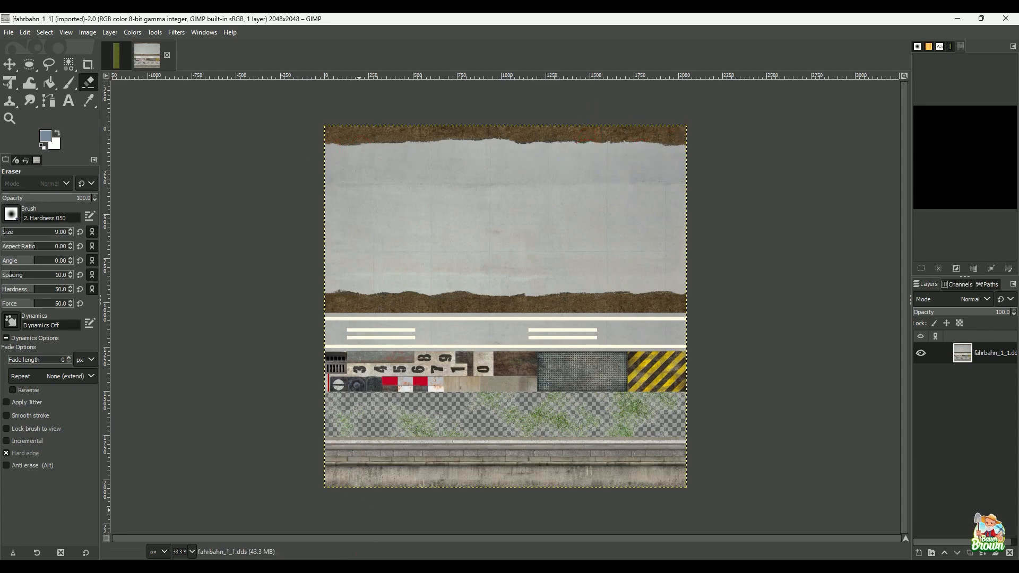
Step: Mark the dirt shoulder edges and the concrete lane area of the fahrbahn_1_1 texture with temporary on-screen annotations and clear them
click(382, 525)
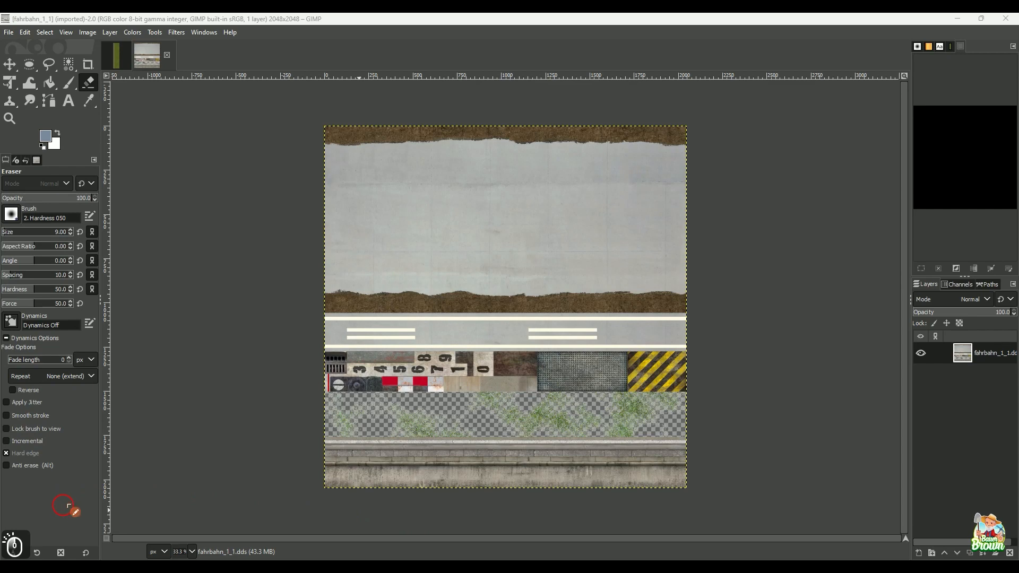
drag(392, 128, 392, 144)
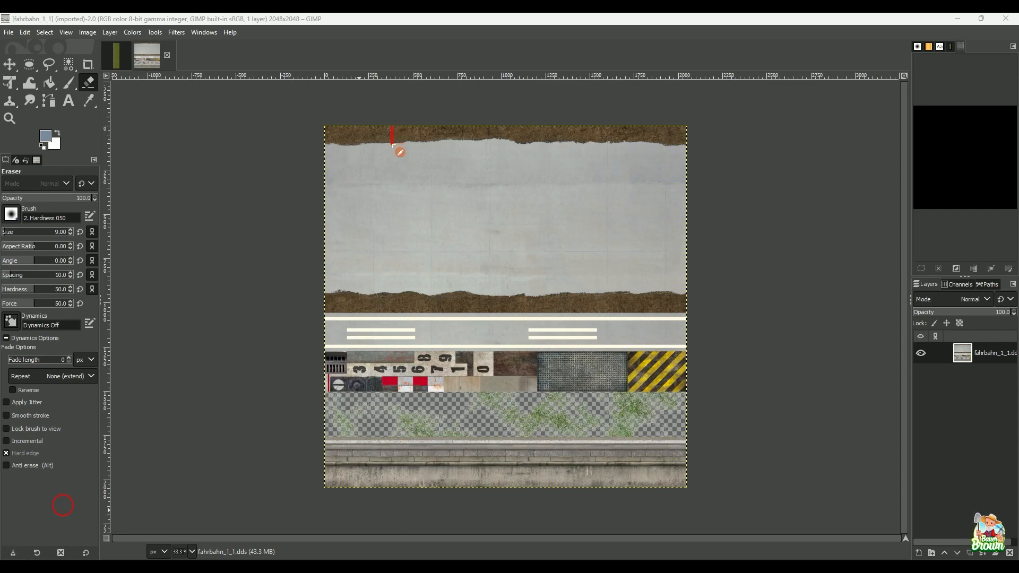
drag(317, 155, 557, 153)
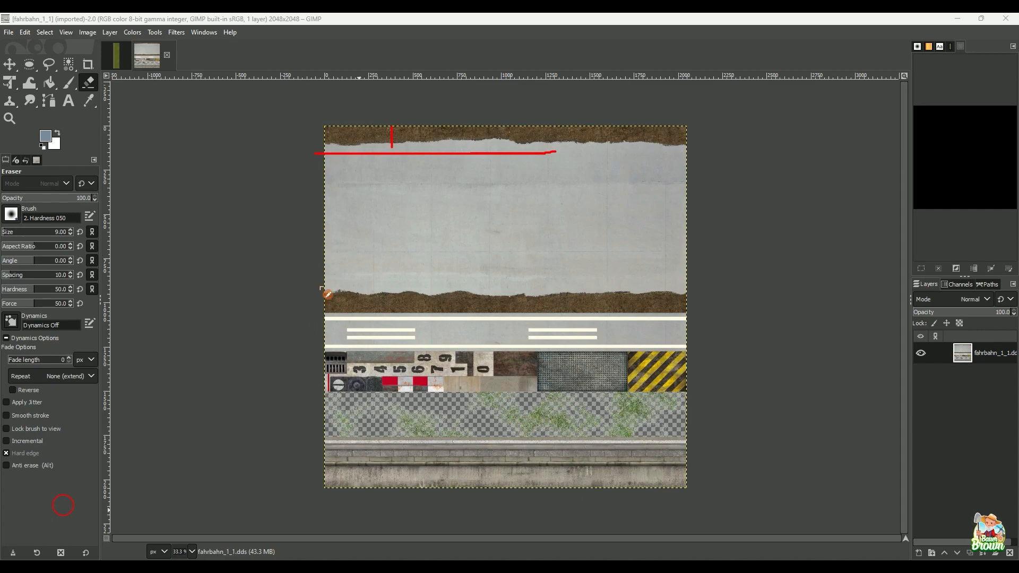
mouse_move(326, 283)
mouse_down()
mouse_move(494, 272)
mouse_move(655, 281)
mouse_up()
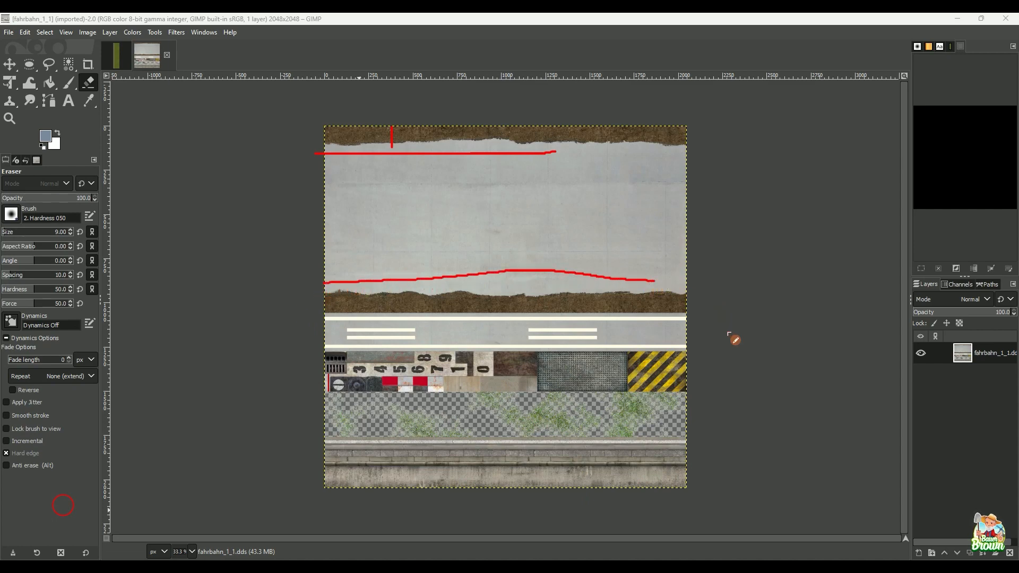
mouse_move(411, 172)
mouse_down()
mouse_move(397, 202)
mouse_move(493, 215)
mouse_move(365, 179)
mouse_up()
drag(496, 179, 577, 225)
drag(574, 176, 511, 221)
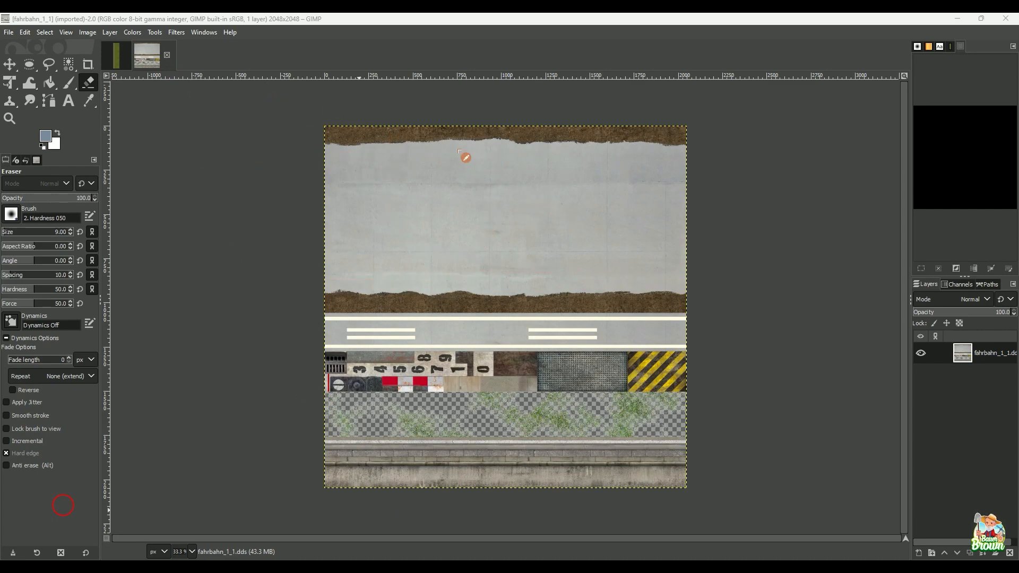
mouse_move(322, 154)
mouse_down()
mouse_move(637, 182)
mouse_move(674, 255)
mouse_move(342, 248)
mouse_move(316, 145)
mouse_up()
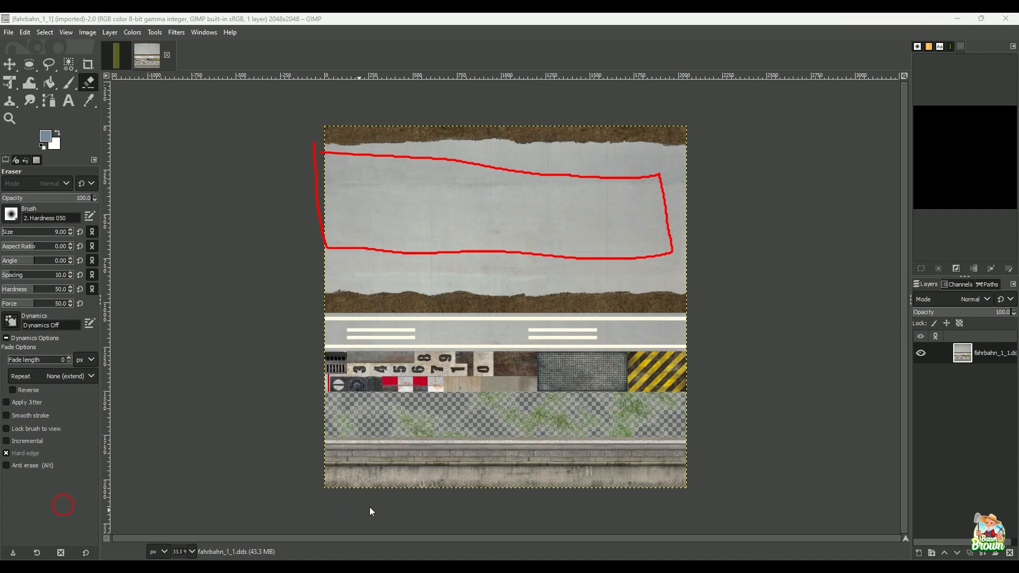
key(Escape)
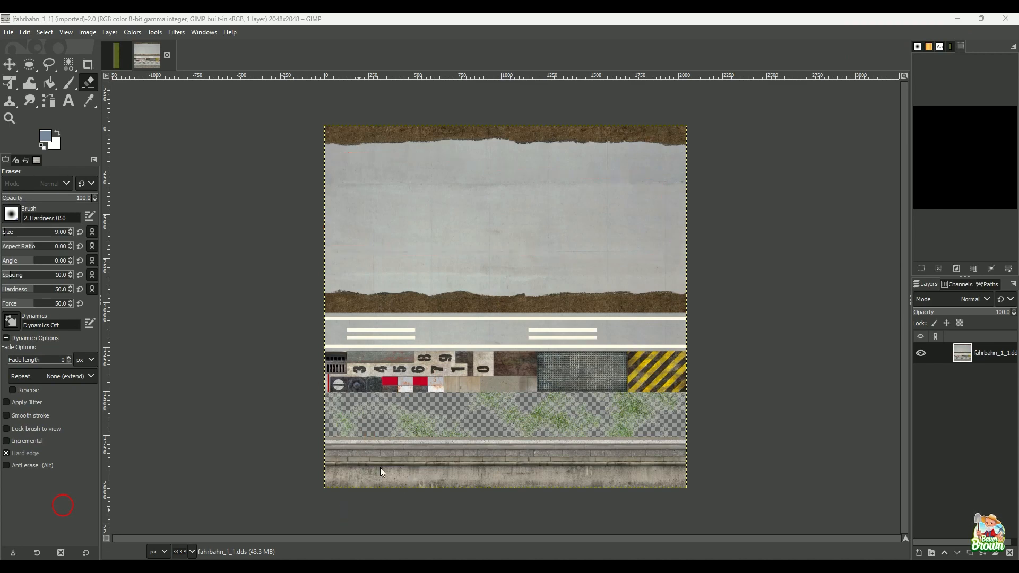
Step: Close GIMP and check the CrossingConstructor settings against the row of intersections on the map
click(1007, 20)
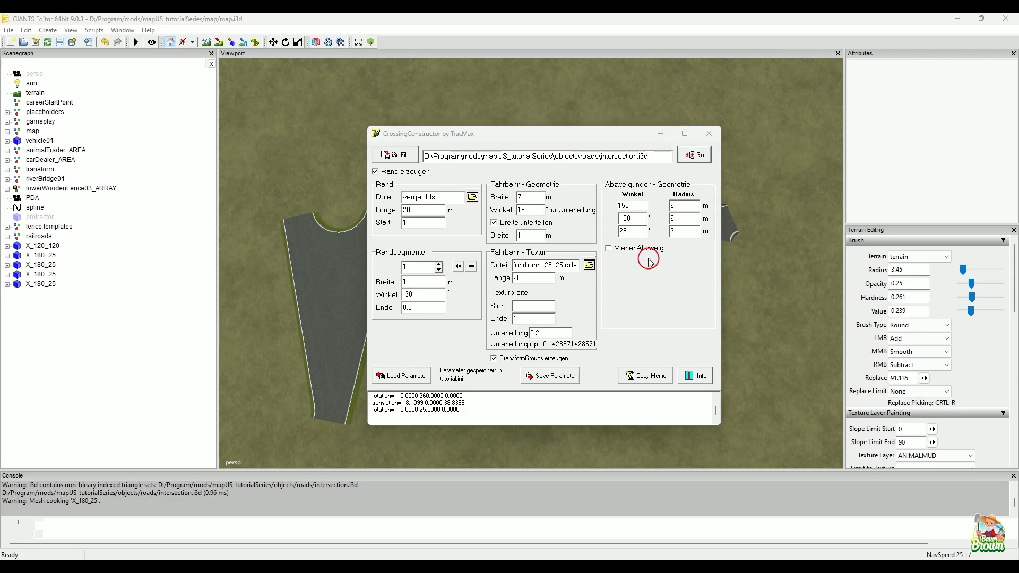
click(663, 136)
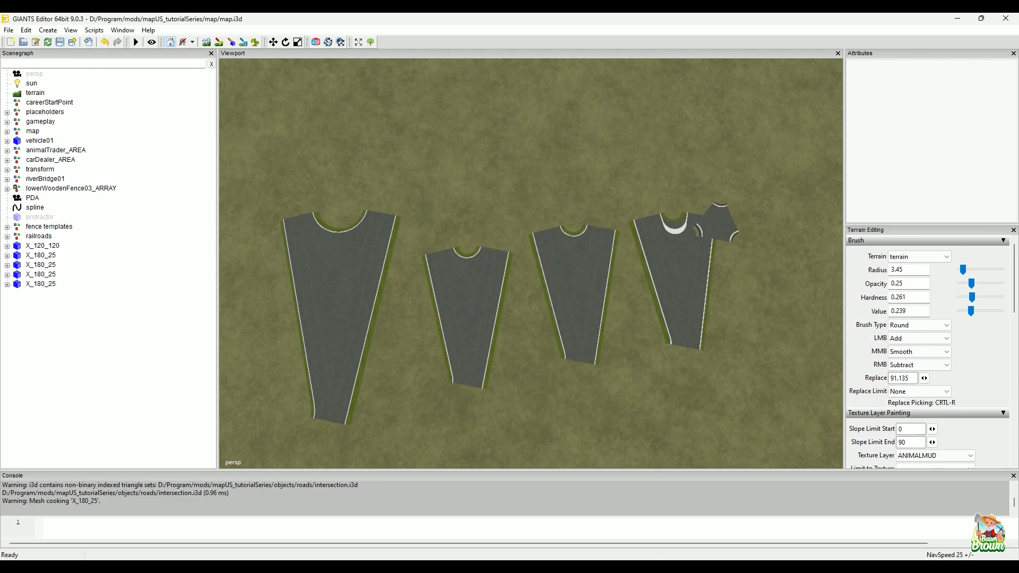
click(709, 517)
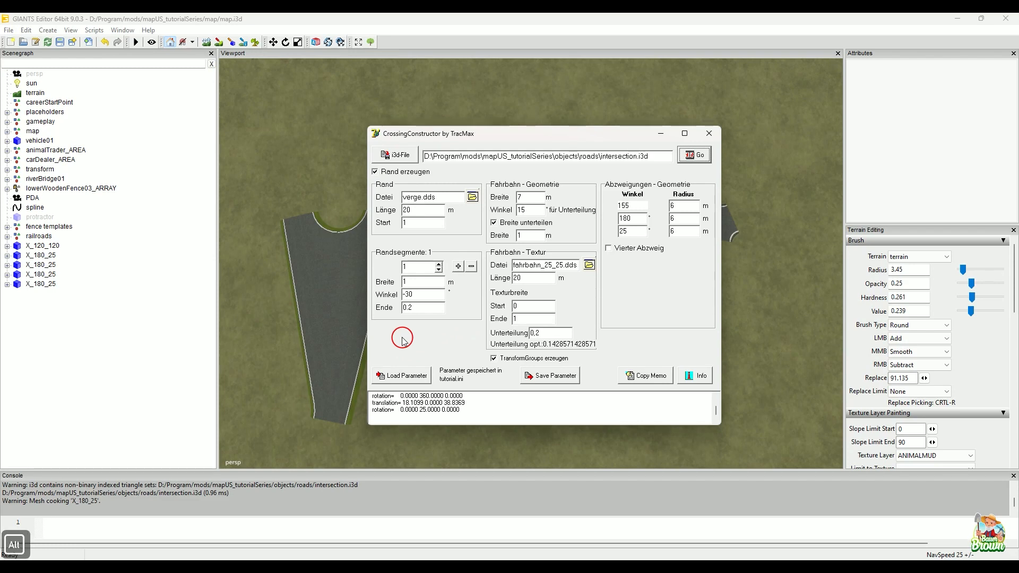
Step: Raise the largest intersection above the terrain, undo its tilt about the Z axis, and deselect it
alt+middle_drag(299, 363, 428, 337)
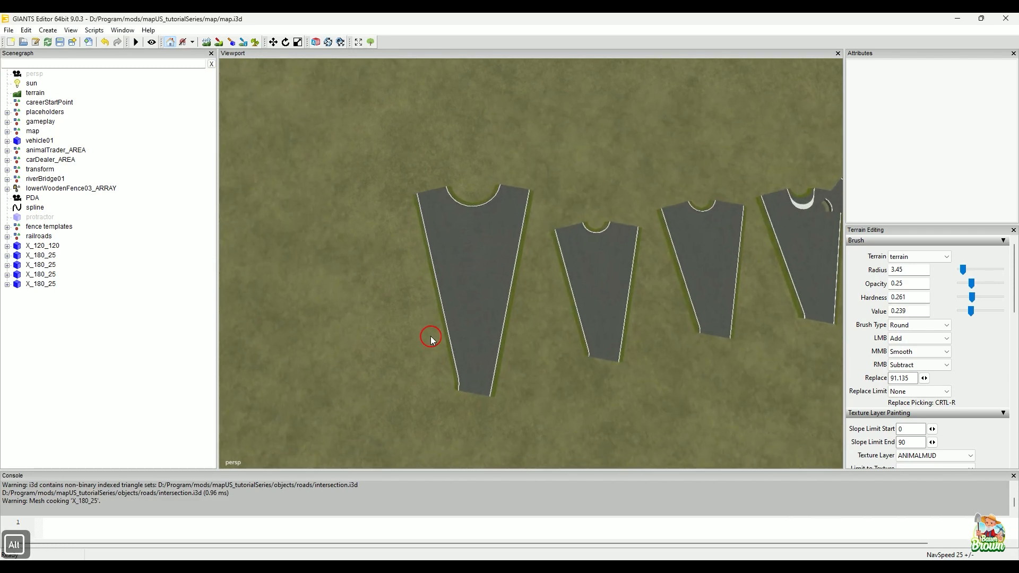
click(487, 298)
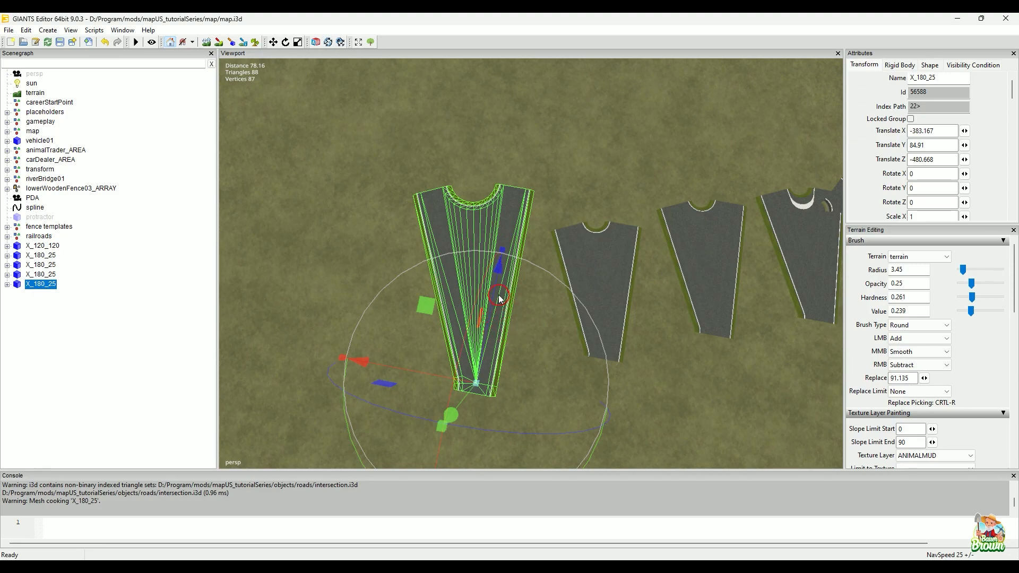
drag(500, 289, 510, 264)
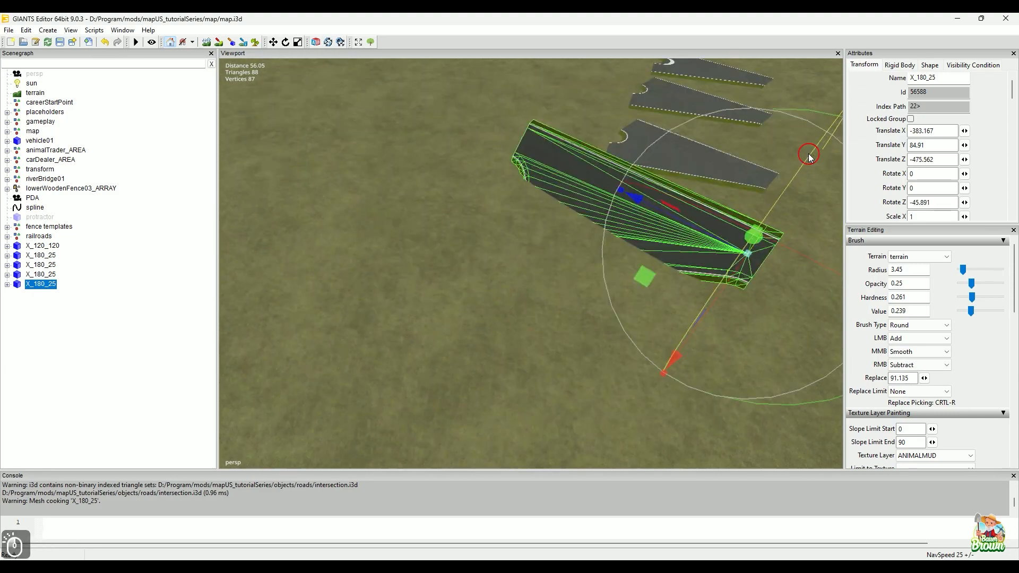
key(ctrl+z)
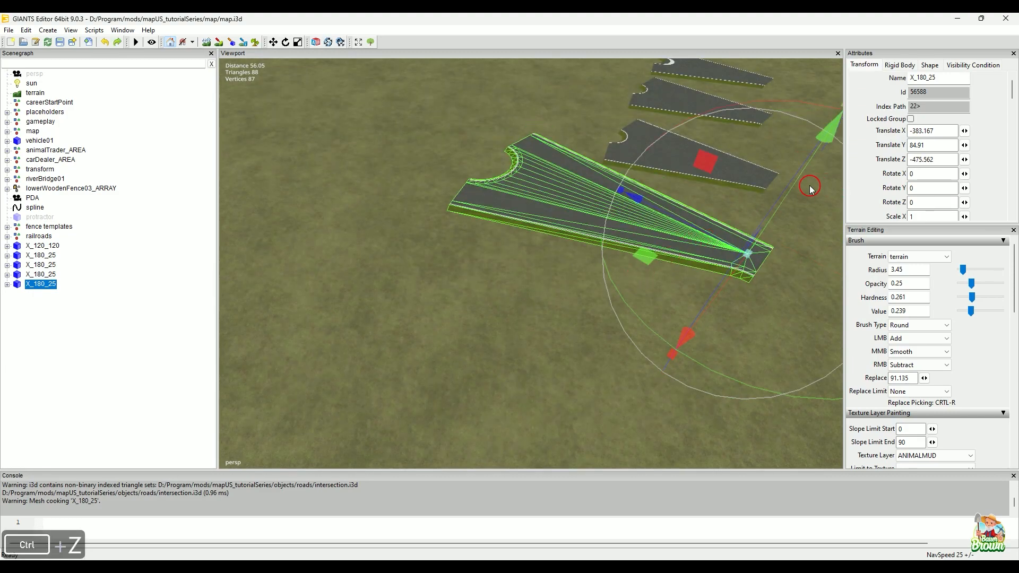
drag(796, 193, 818, 141)
alt+right_drag(541, 283, 515, 280)
click(515, 280)
Step: Examine the sloped verge along the raised intersection's road edges and rounded corner from close to ground level
alt+drag(483, 345, 508, 296)
alt+middle_drag(508, 295, 487, 308)
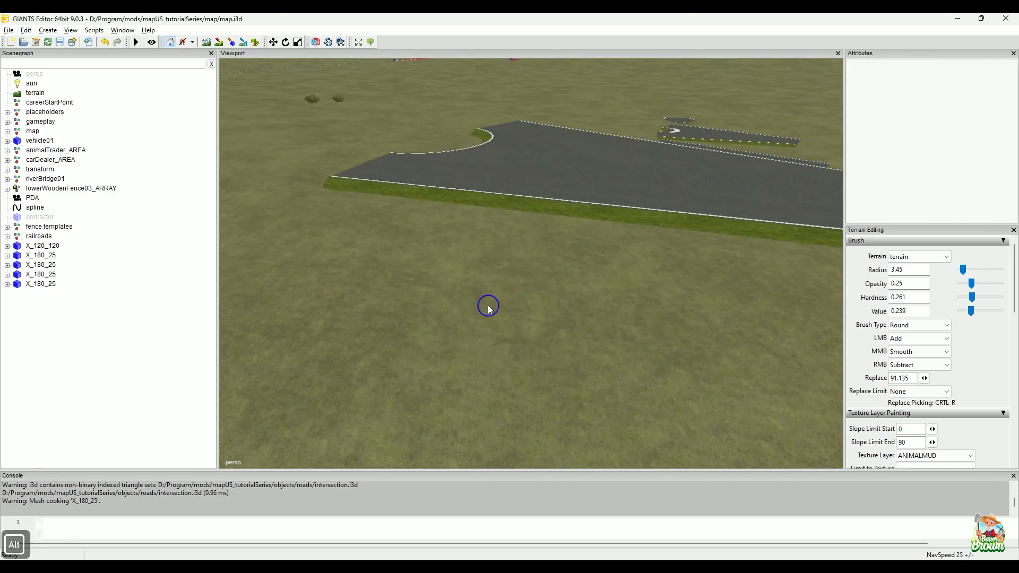
alt+right_drag(487, 307, 498, 283)
alt+middle_drag(498, 282, 489, 308)
alt+drag(489, 311, 570, 282)
alt+middle_drag(570, 278, 568, 270)
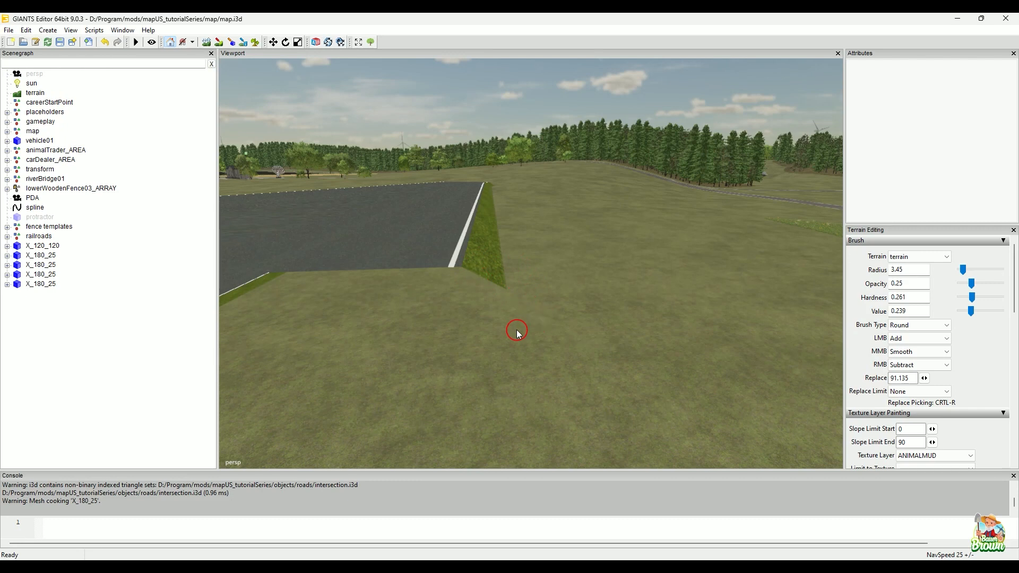
alt+drag(519, 330, 534, 340)
alt+middle_drag(534, 338, 529, 340)
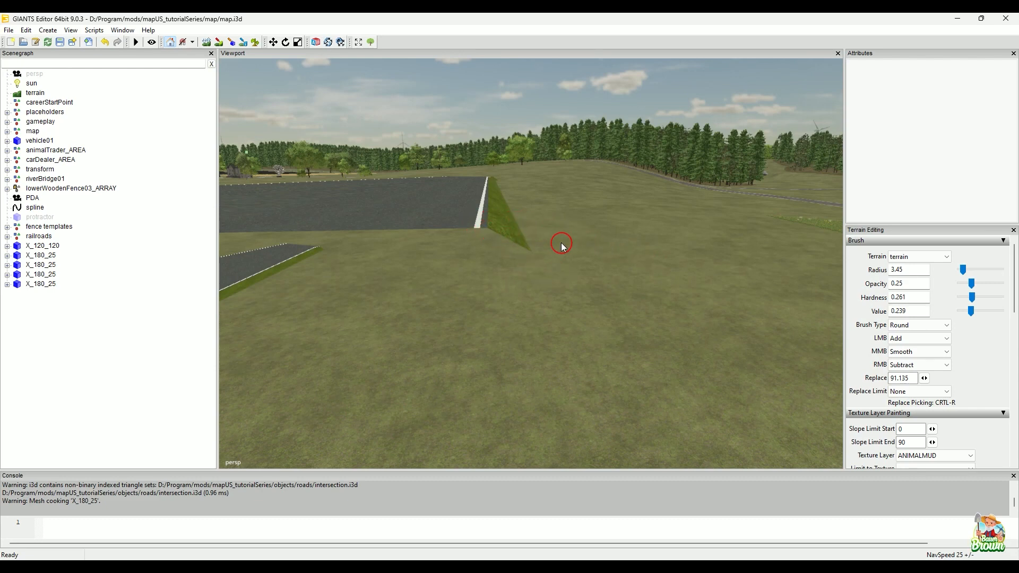
click(332, 524)
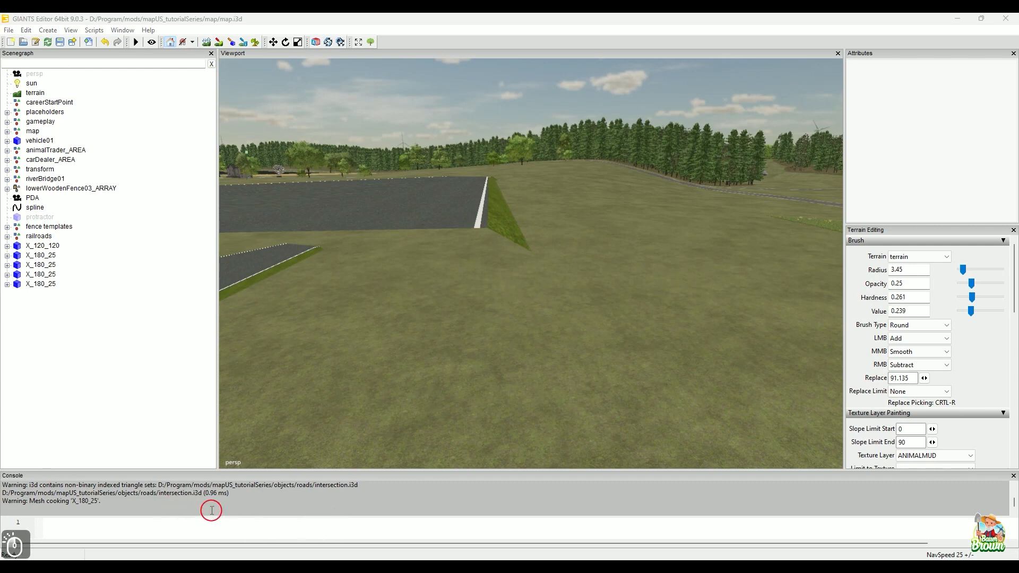
click(372, 523)
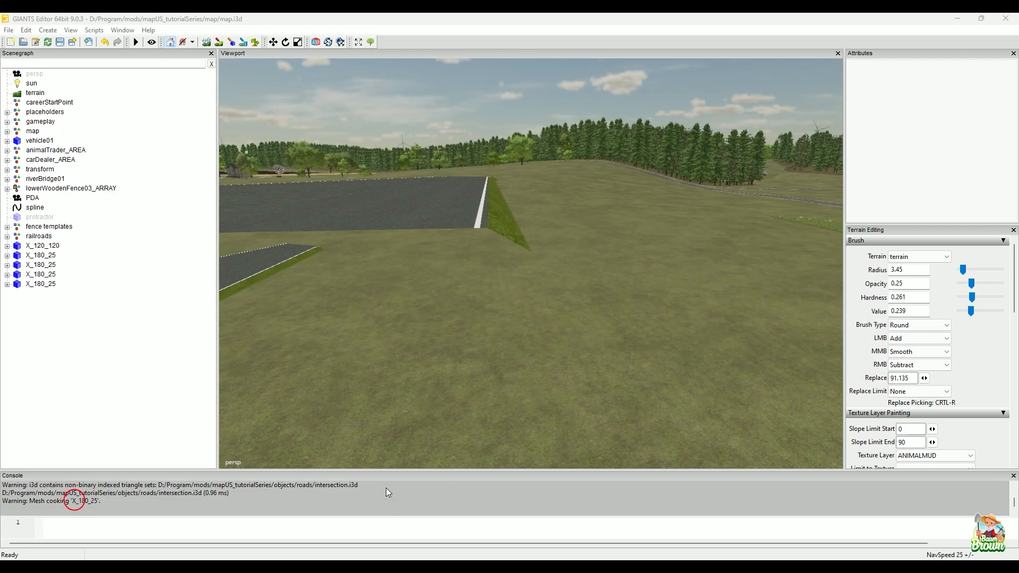
alt+middle_drag(597, 257, 634, 255)
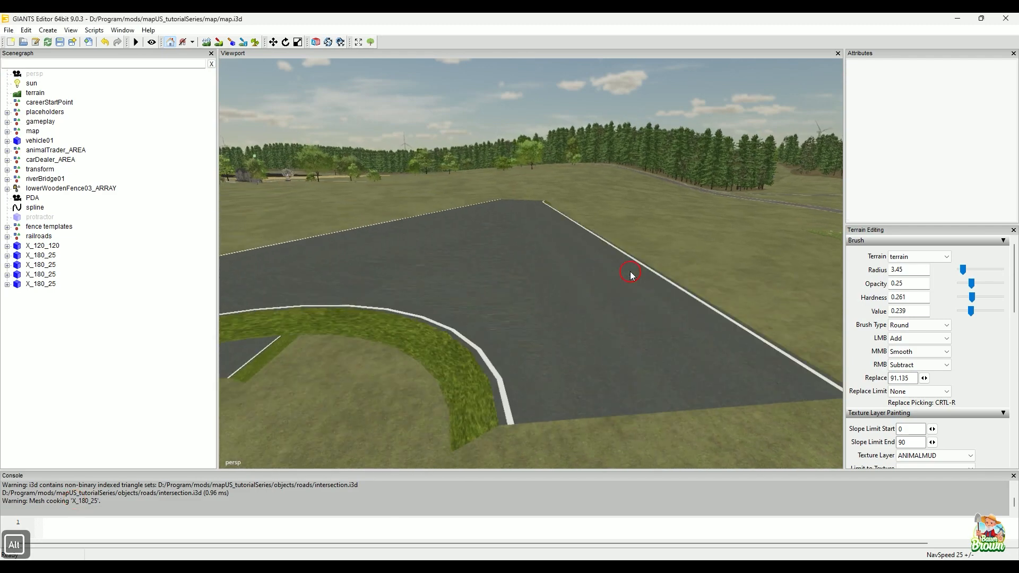
alt+middle_drag(604, 305, 587, 289)
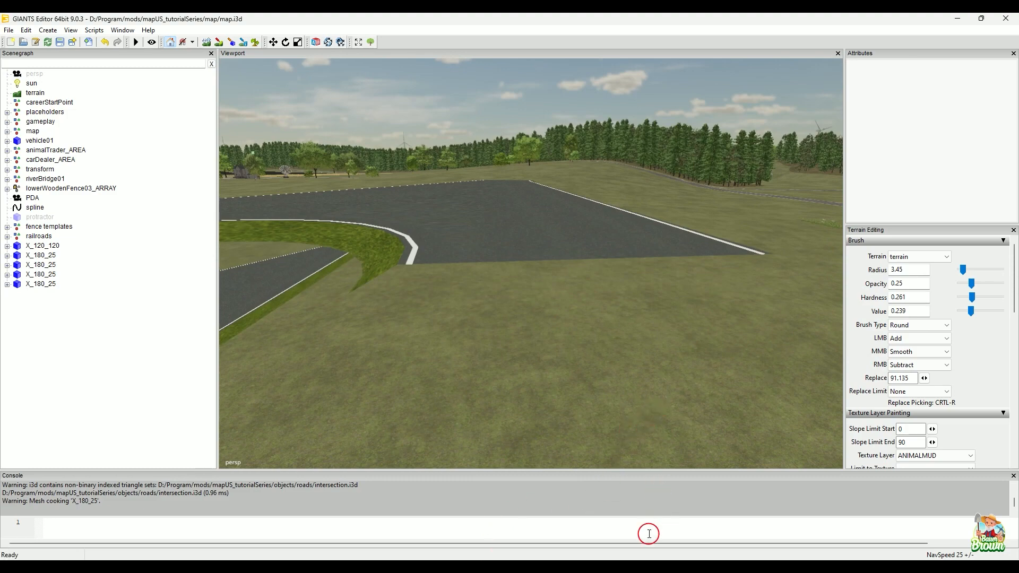
Step: Add a second border segment in CrossingConstructor with a width of 1 m, an angle of -10° and an end value of 0.2
click(708, 565)
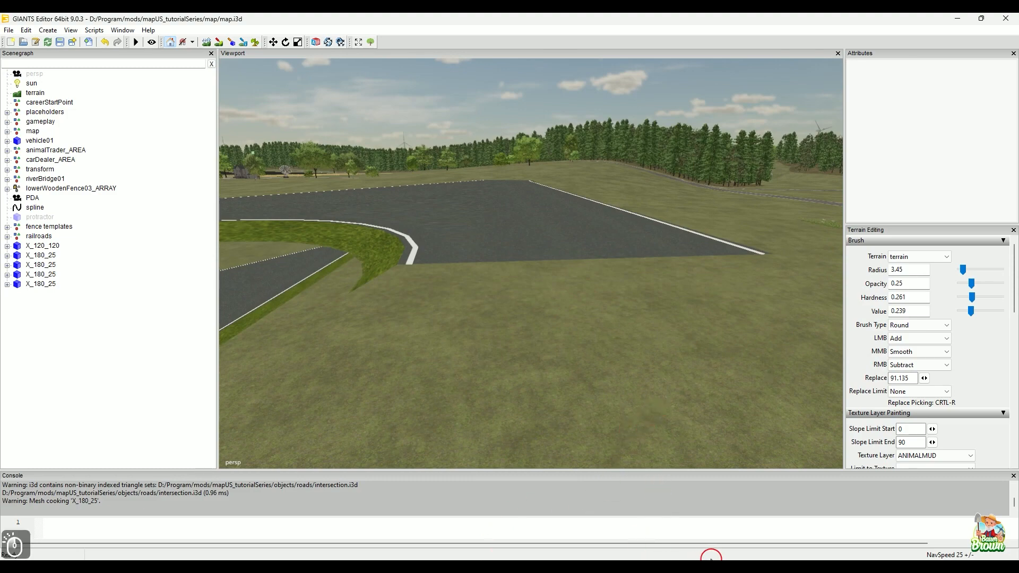
click(710, 566)
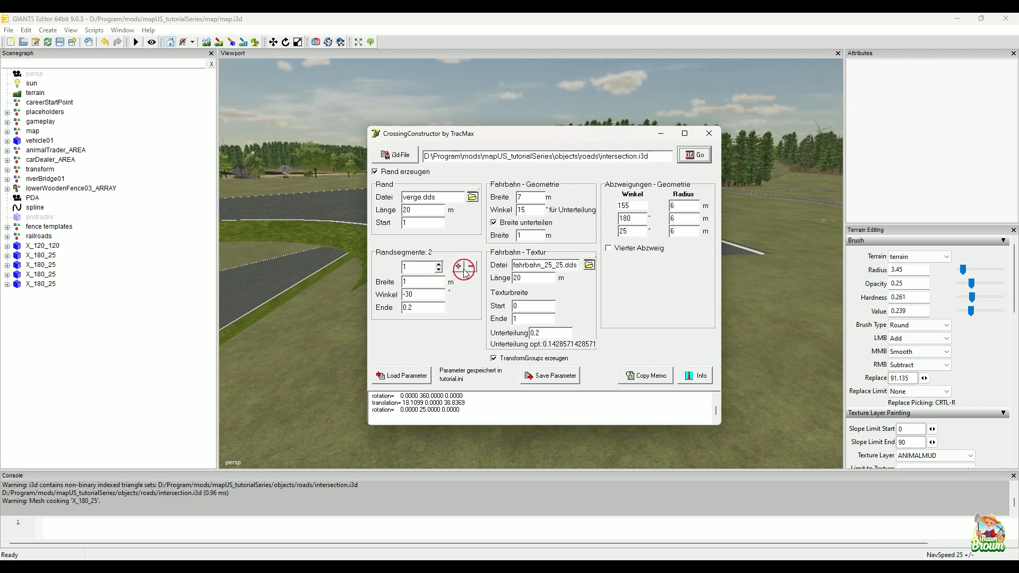
click(460, 268)
click(439, 264)
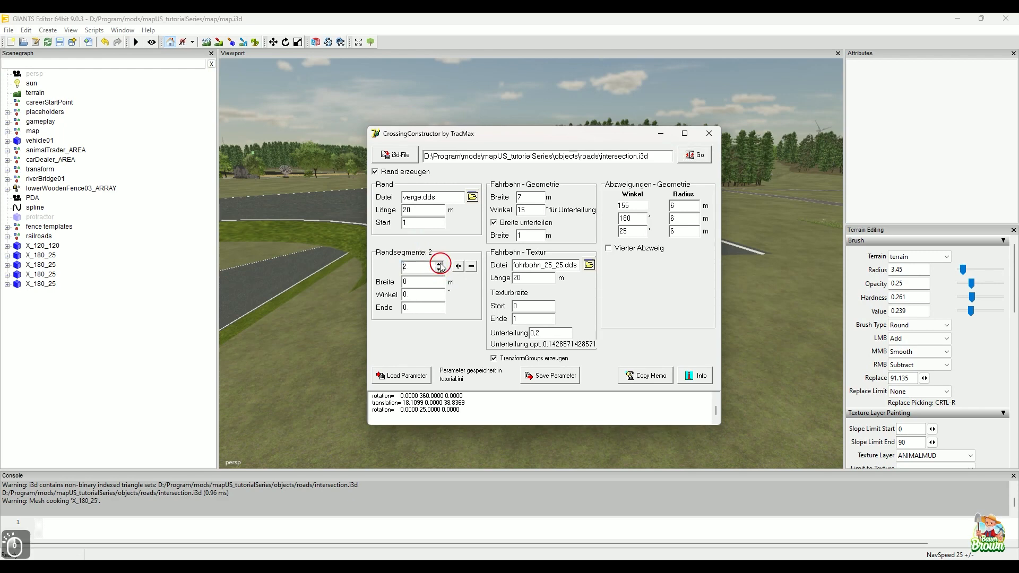
drag(425, 287, 376, 280)
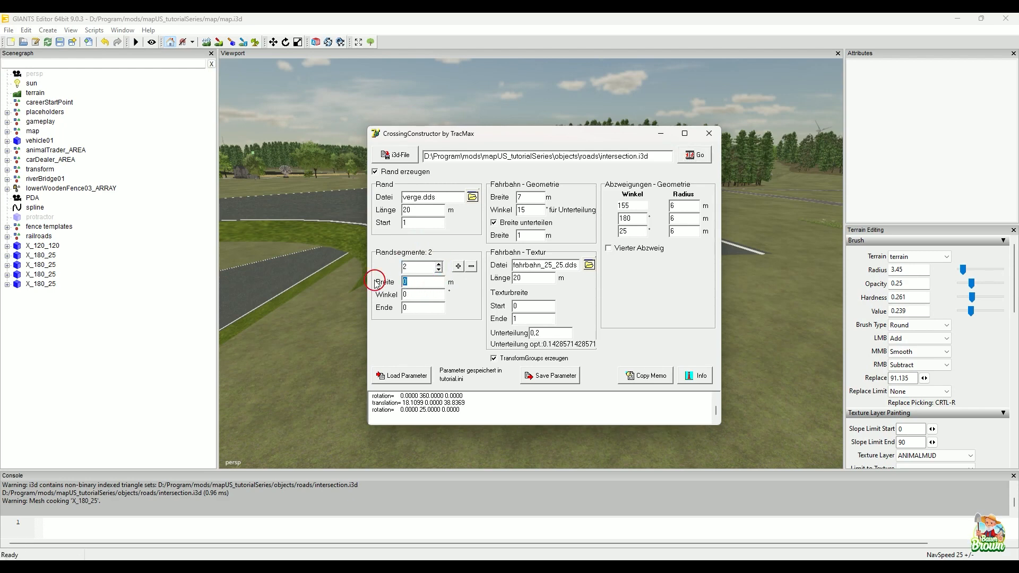
text(1)
key(Tab)
text(-10)
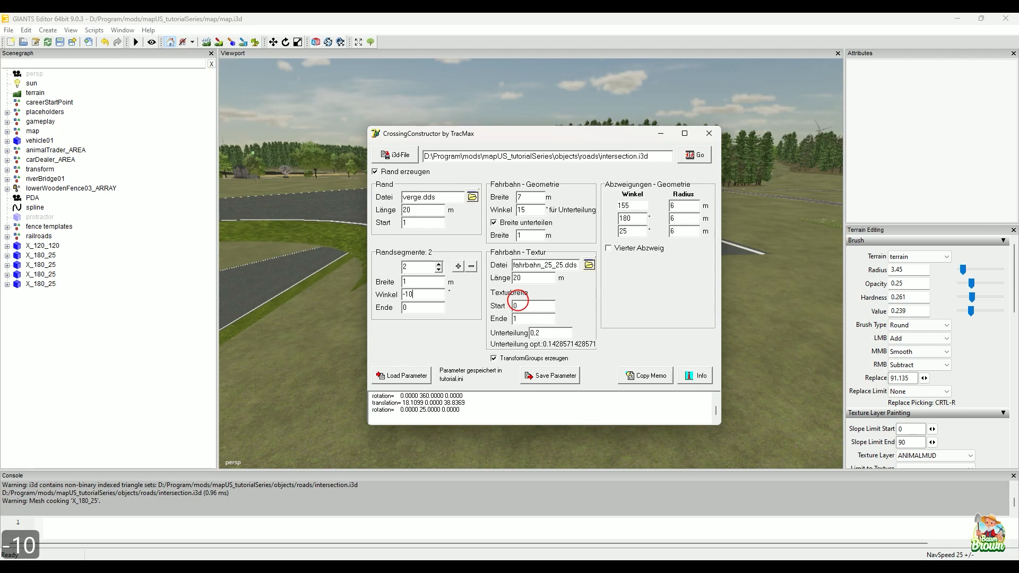
click(414, 306)
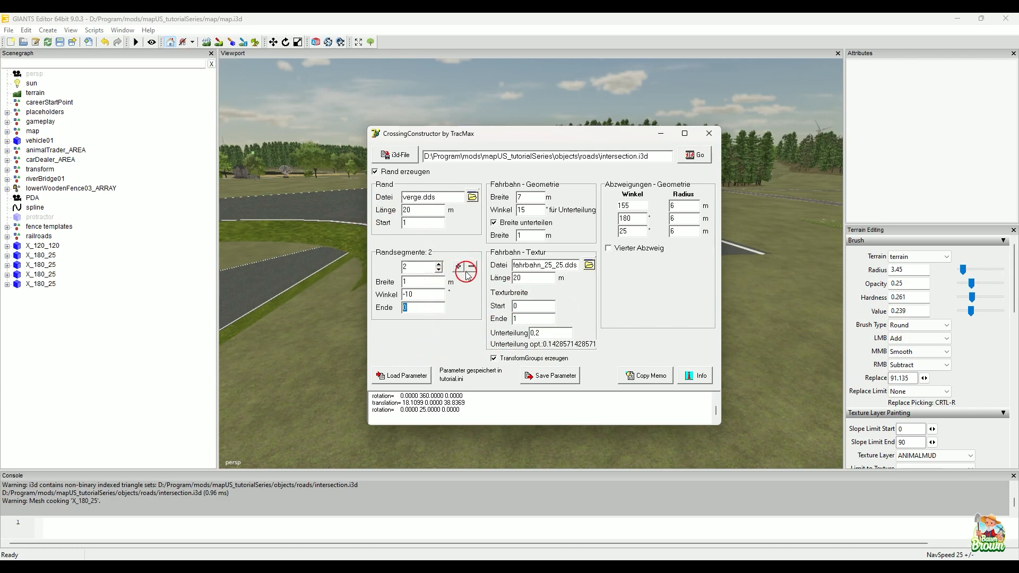
click(438, 271)
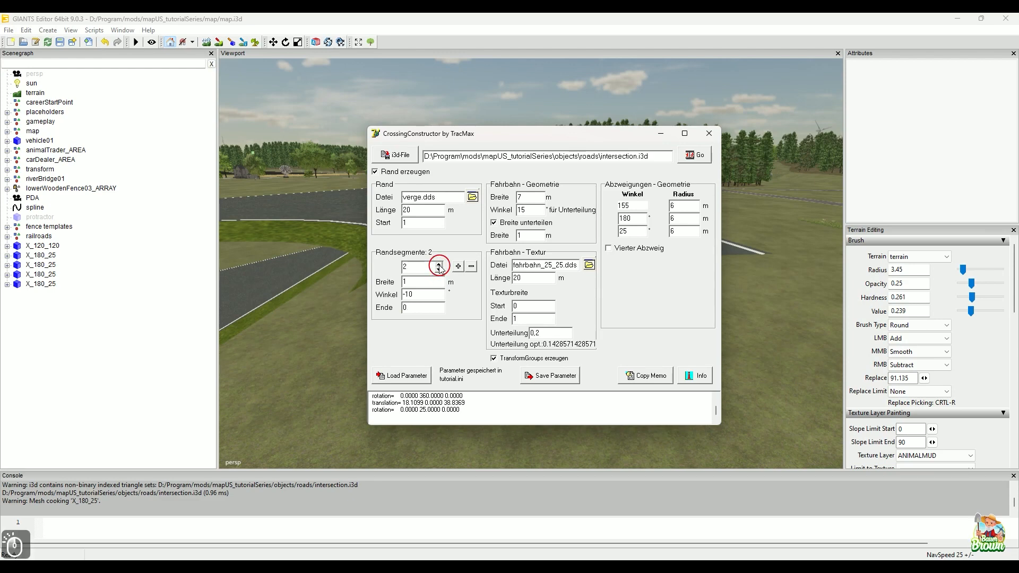
drag(426, 308, 391, 307)
text(.2)
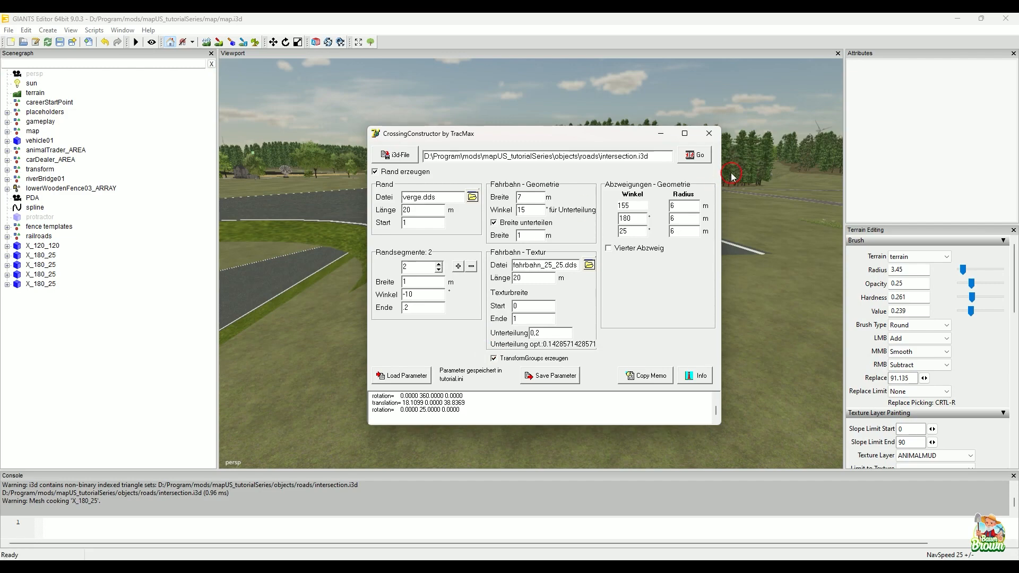
Step: Generate the intersection again and import intersection.i3d from the roads folder into the map, leaving it deselected
click(701, 156)
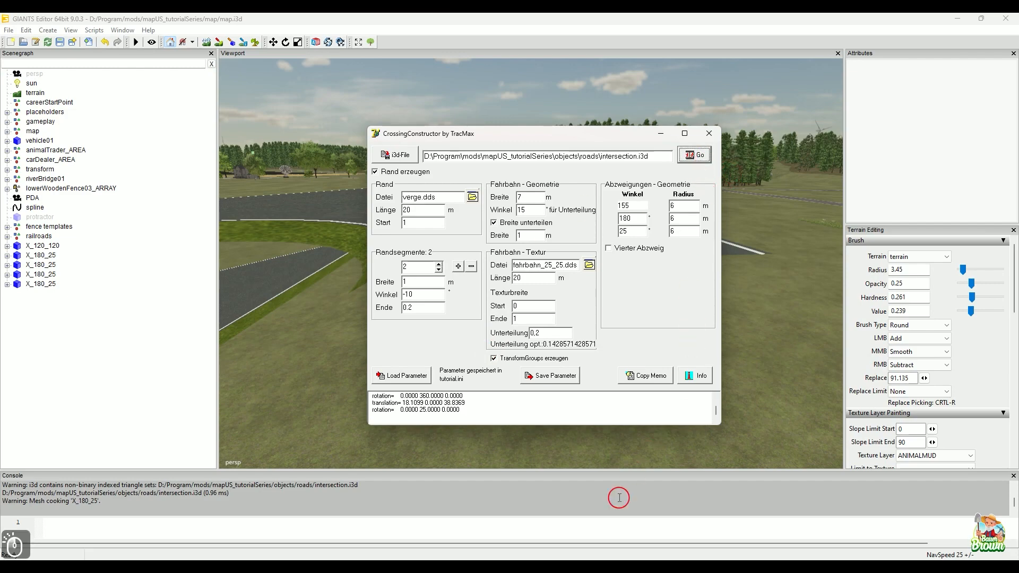
click(498, 566)
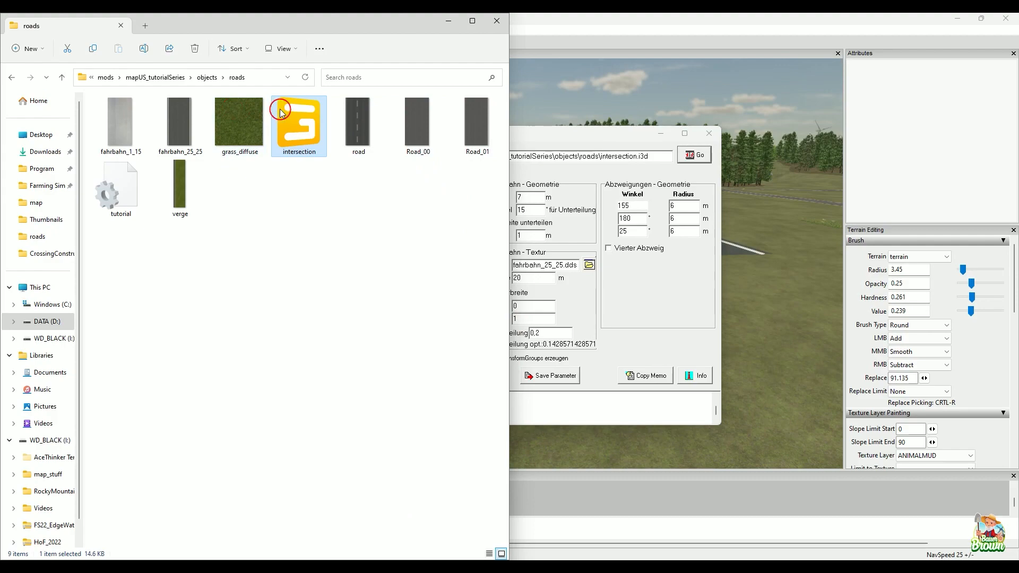
drag(280, 113, 553, 101)
scroll(592, 221, down, 8)
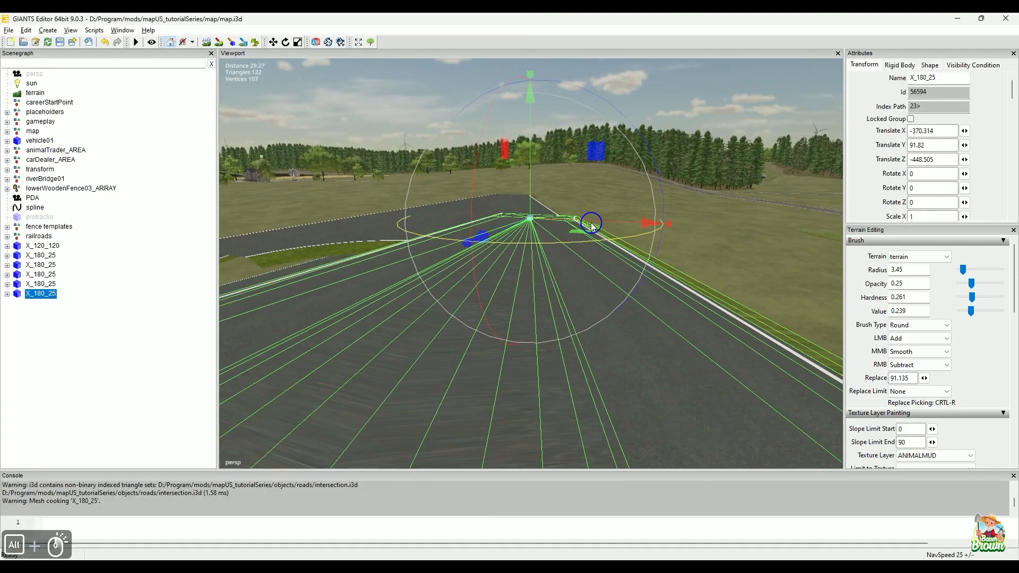
click(666, 417)
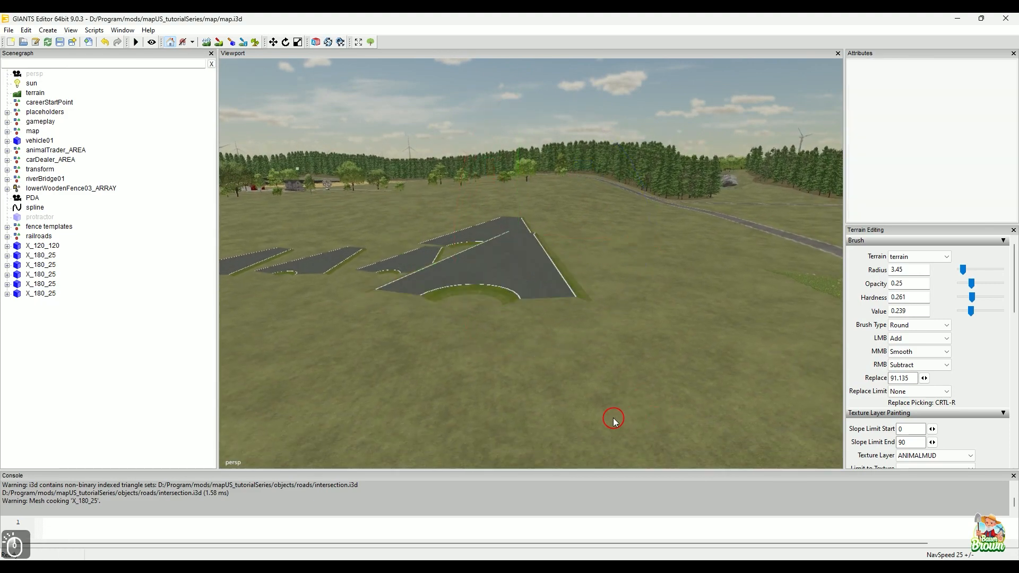
Step: Inspect the new intersection's two-segment verge up close, checking the slope and texture of the outer segment
alt+right_drag(611, 417, 475, 336)
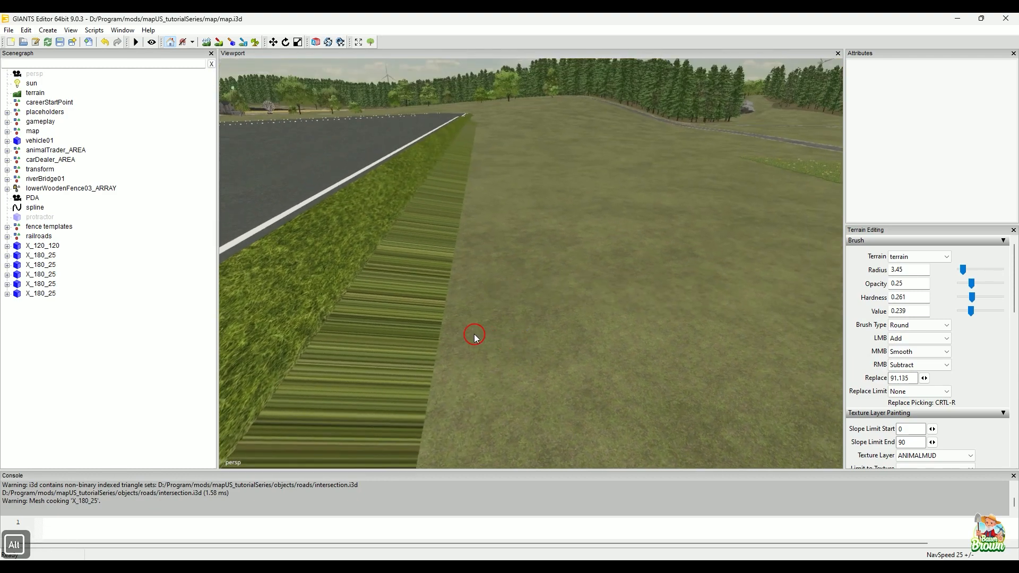
alt+drag(428, 368, 482, 388)
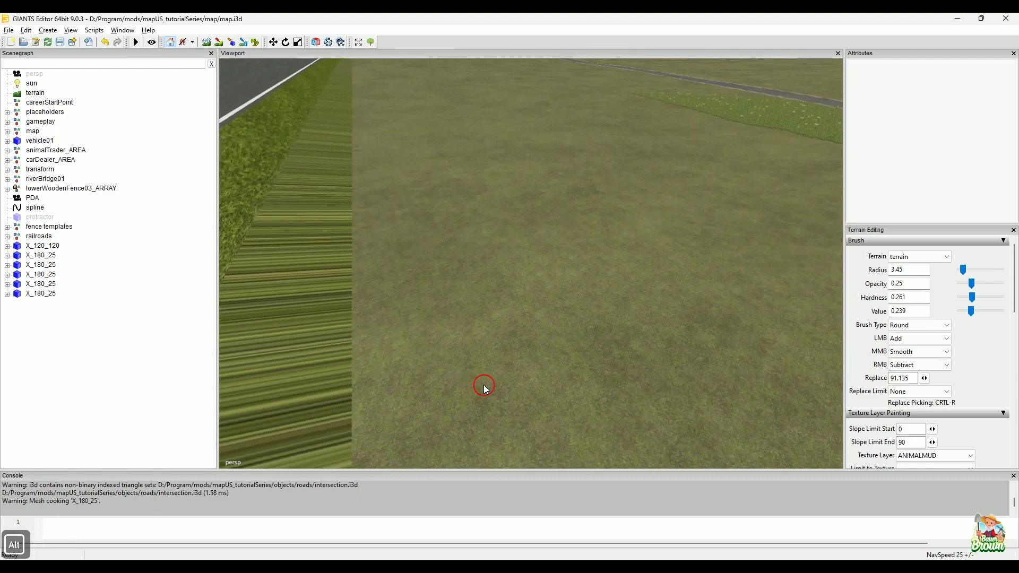
alt+right_drag(483, 388, 475, 392)
alt+middle_drag(475, 393, 465, 374)
alt+drag(472, 363, 448, 339)
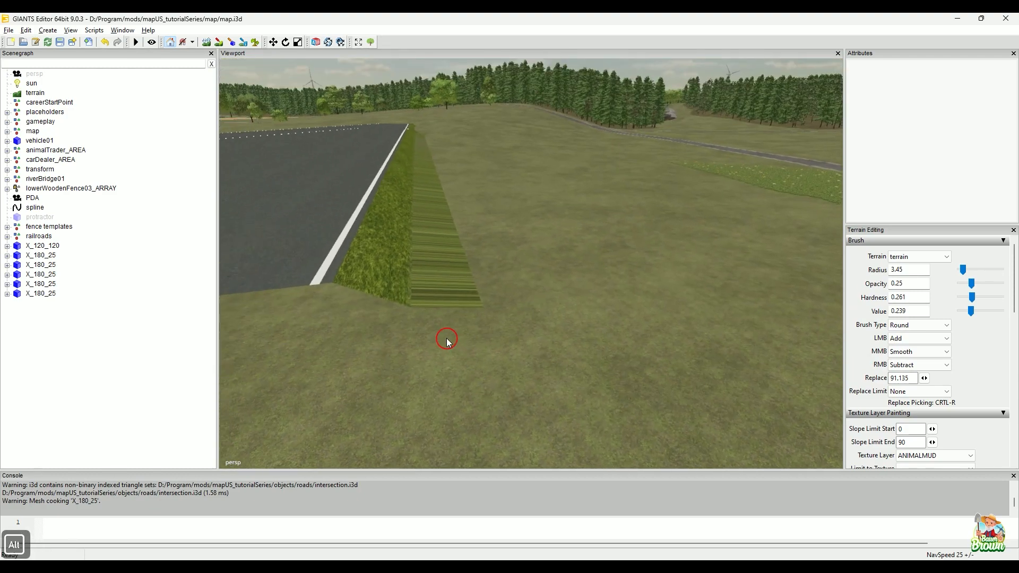
Step: Examine the open end of the verge where its outer segment meets the terrain
alt+right_drag(448, 339, 447, 332)
alt+middle_drag(465, 329, 470, 329)
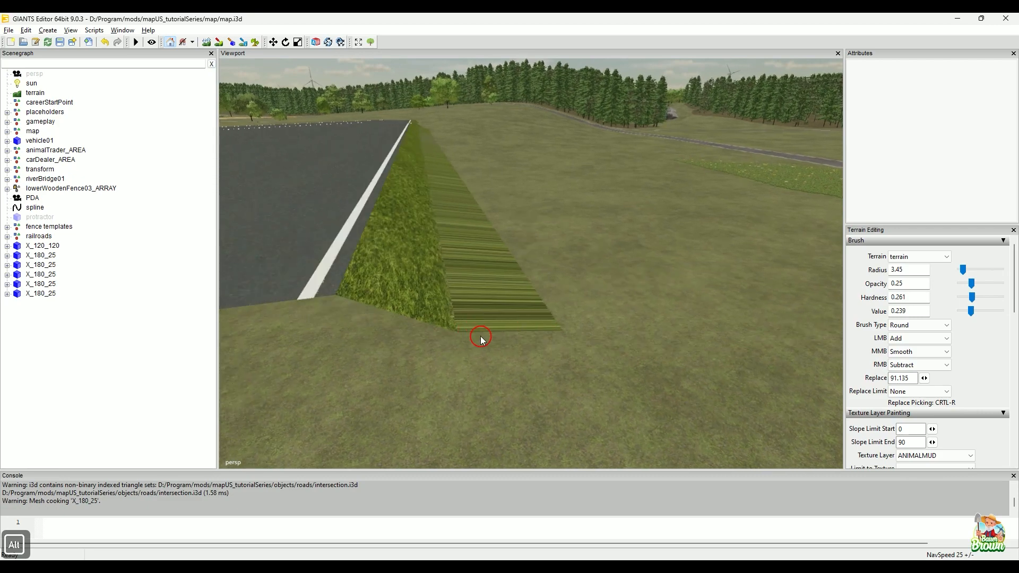
alt+drag(497, 367, 478, 342)
alt+middle_drag(478, 341, 473, 333)
alt+right_drag(472, 333, 467, 347)
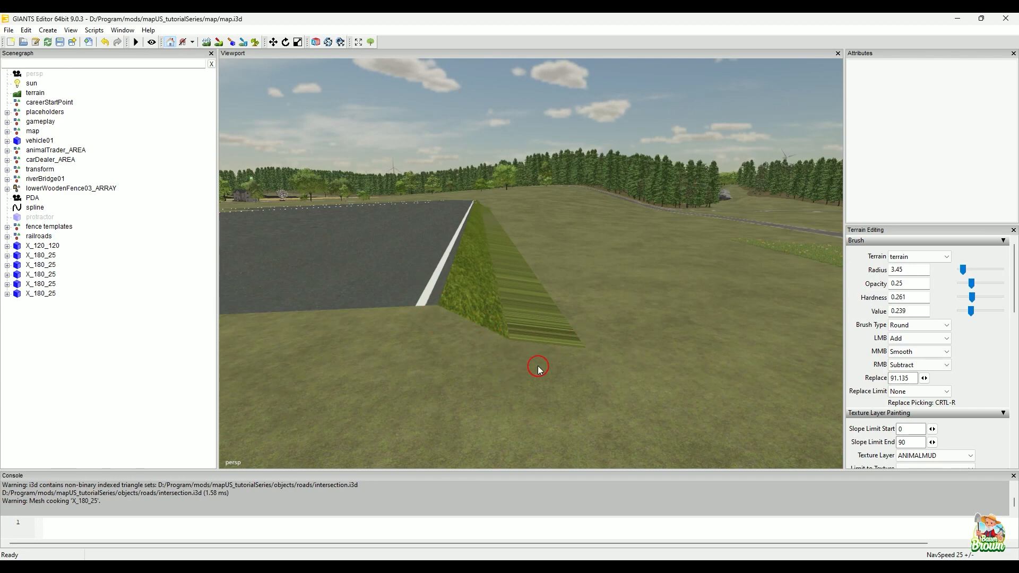
Step: Switch to CrossingConstructor and set the radius of all three branches to 3 m
mouse_move(700, 559)
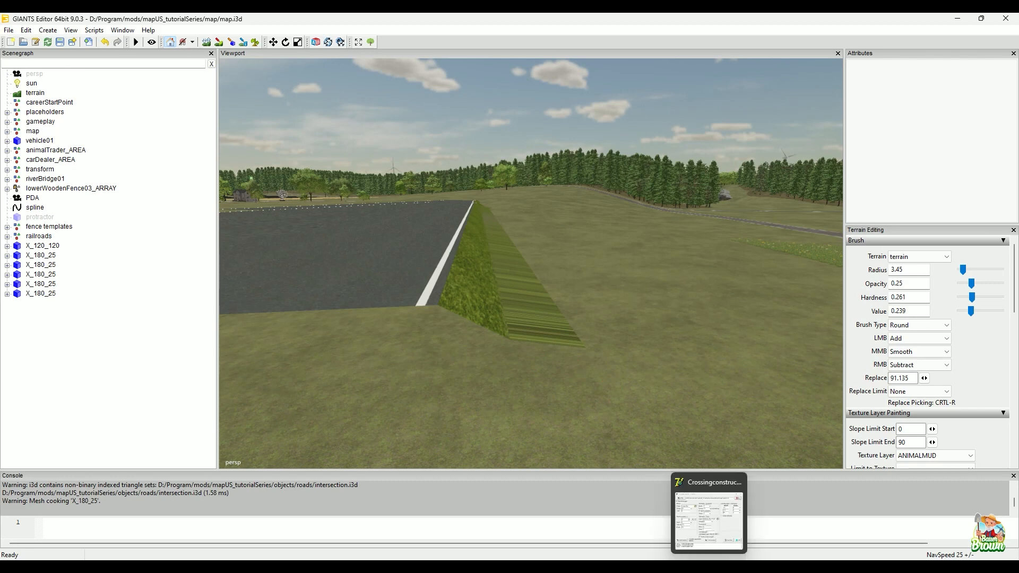
click(709, 518)
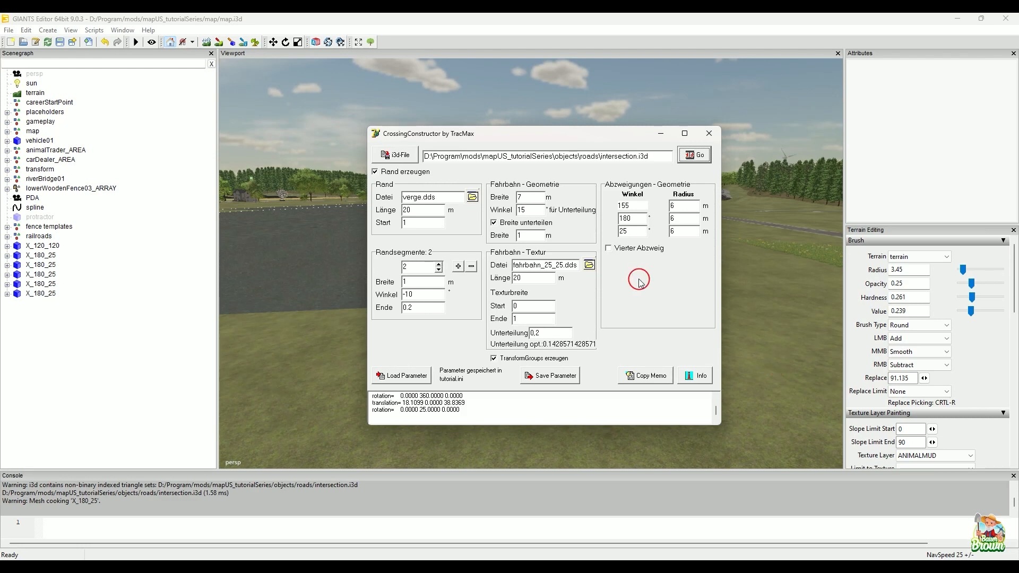
double_click(672, 205)
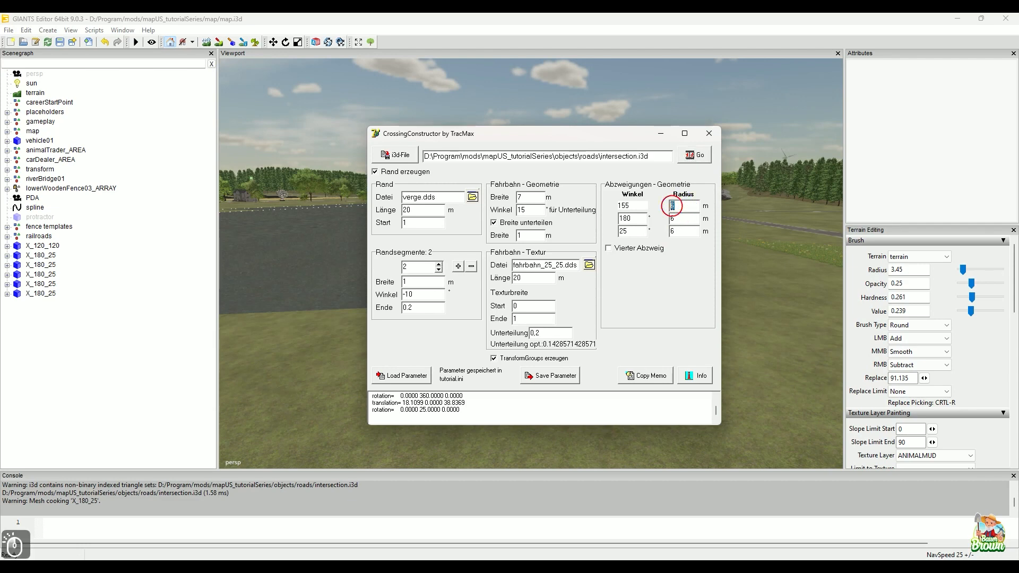
text(3)
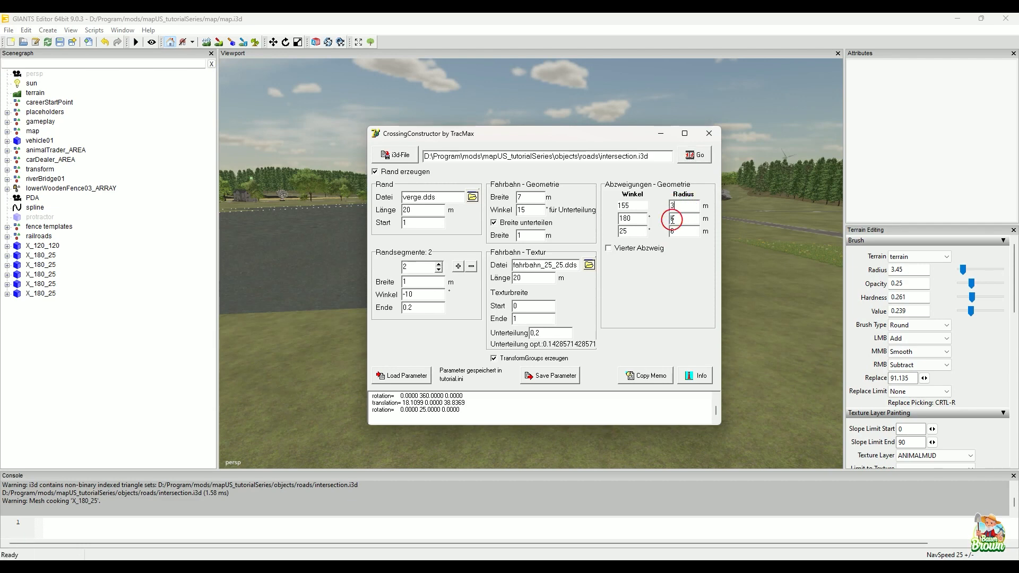
double_click(672, 218)
text(3)
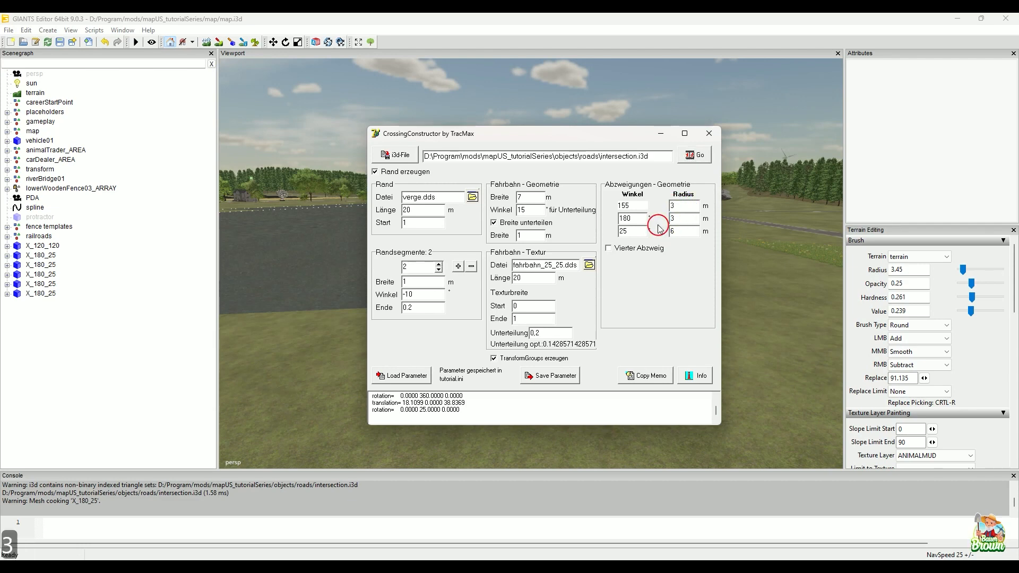
double_click(680, 232)
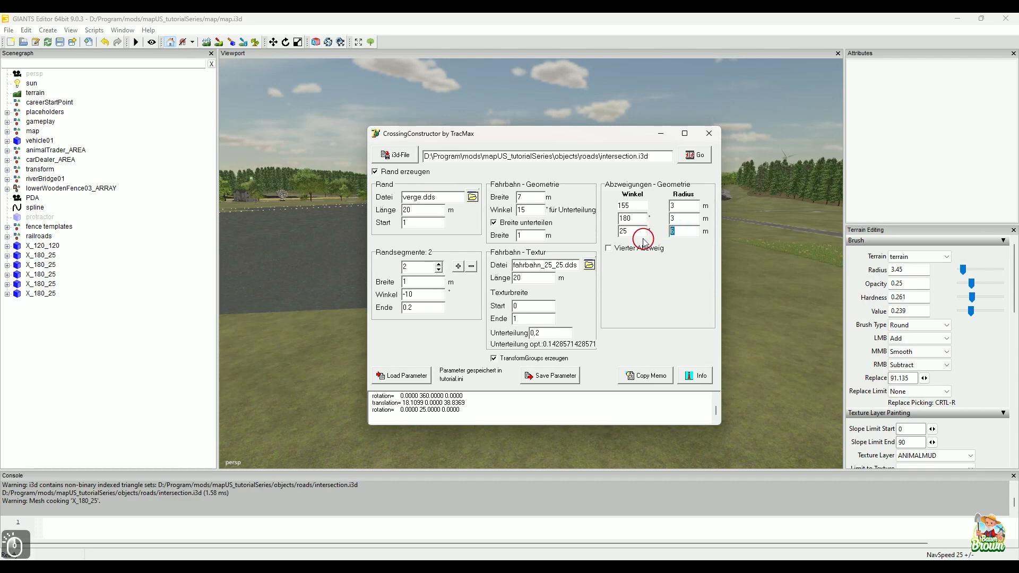
text(3)
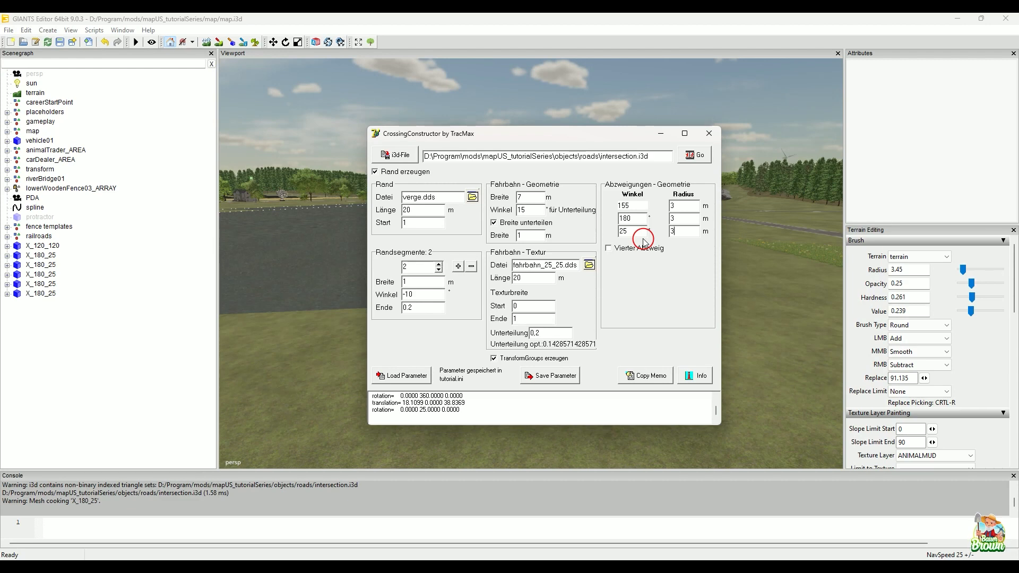
Step: Turn off border generation, save the parameters to the tutorial file in the roads folder, and minimize CrossingConstructor
click(380, 172)
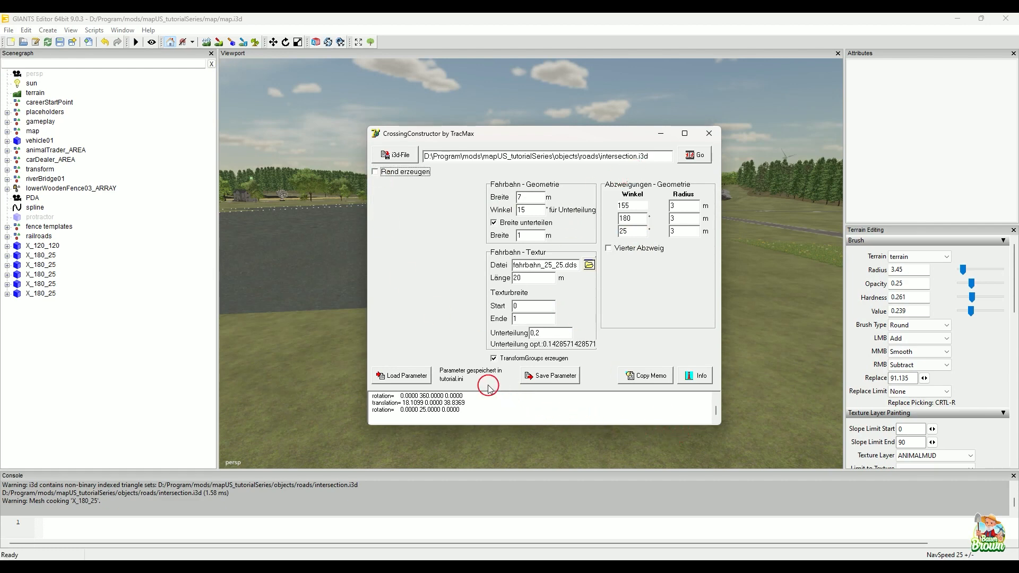
click(547, 375)
click(467, 212)
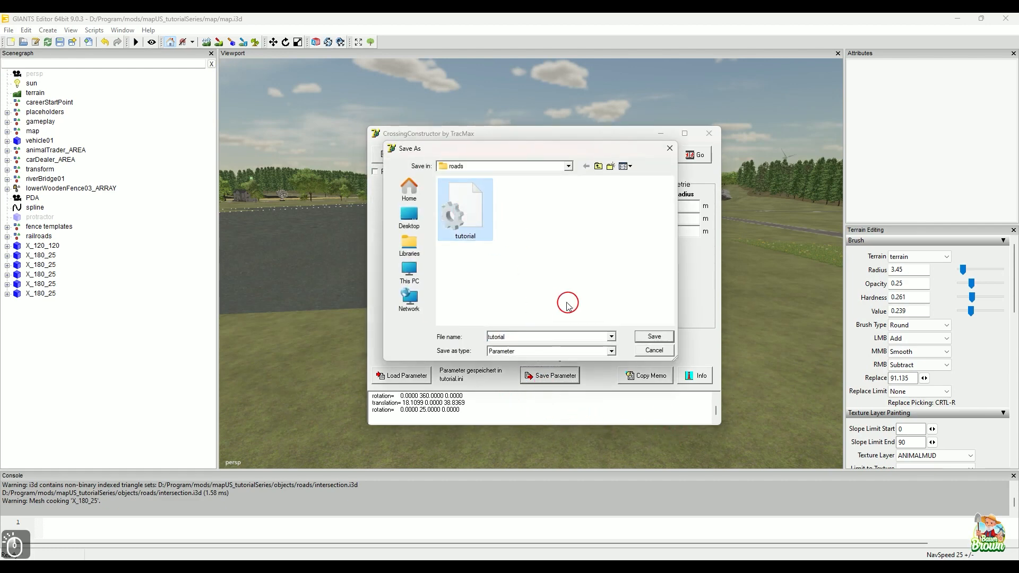
click(653, 337)
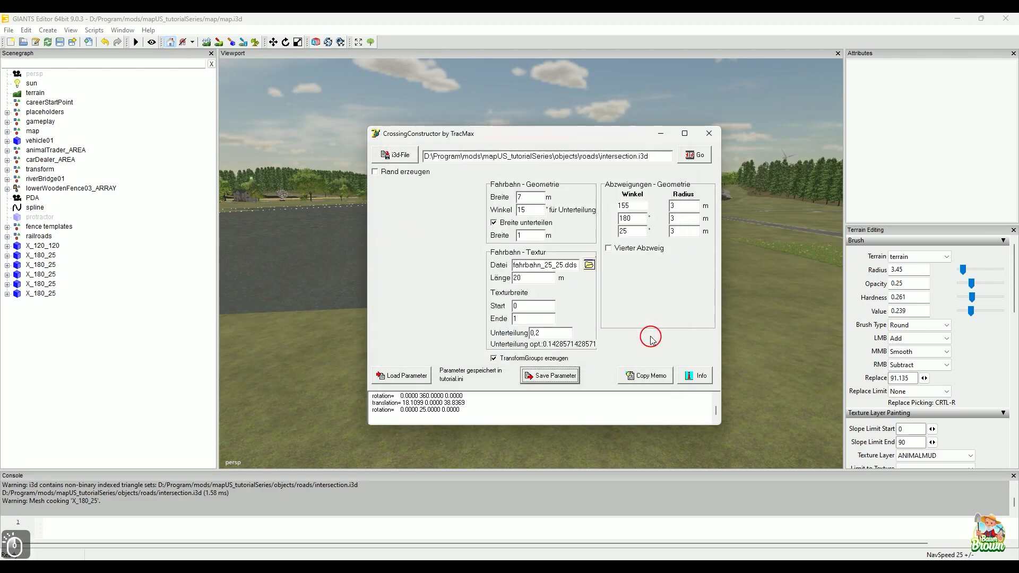
click(652, 137)
Step: Delete all six imported test intersections, X_120_120 and the five X_180_25 objects, from the map
alt+drag(668, 273, 403, 378)
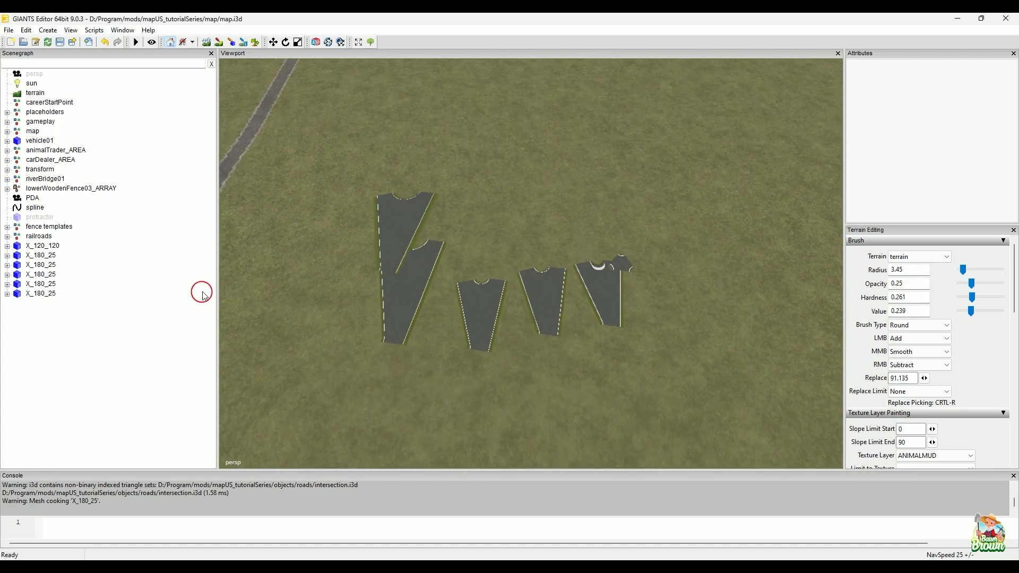
click(51, 248)
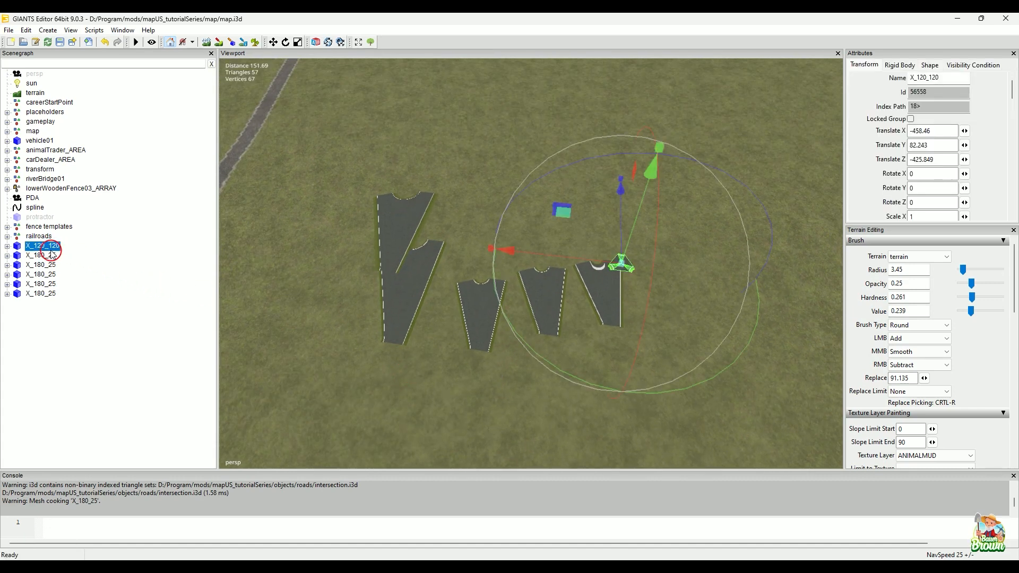
shift+click(43, 294)
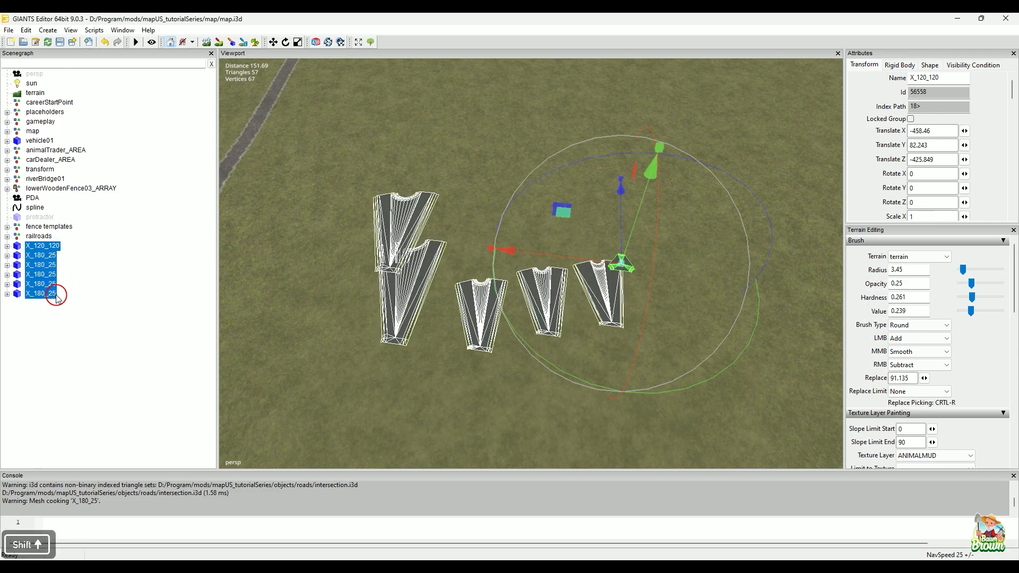
key(Delete)
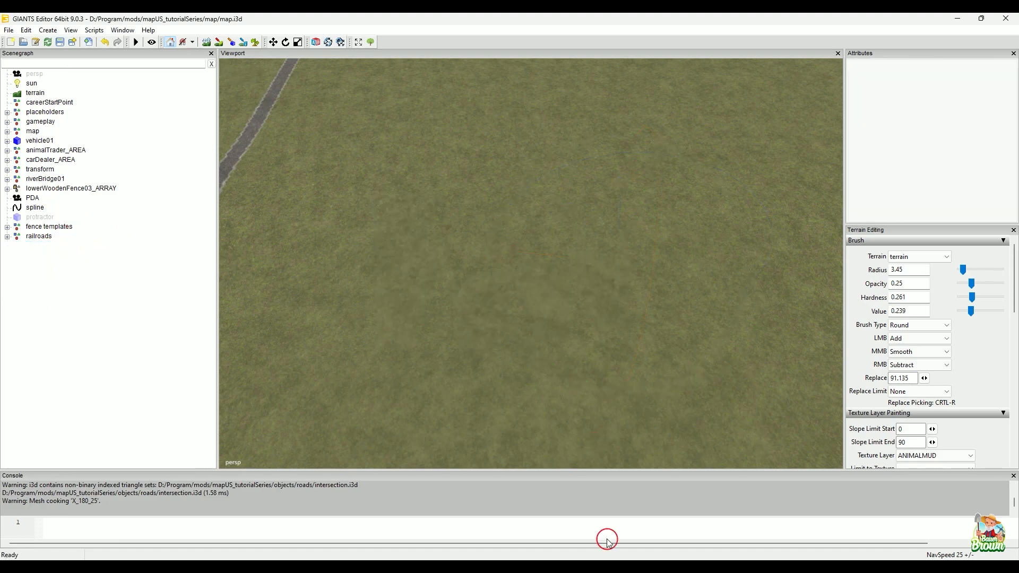
Step: Locate the forked junction of the painted roads near the farm and view it from above
alt+middle_drag(423, 123, 405, 344)
alt+middle_drag(502, 112, 506, 228)
alt+drag(505, 227, 561, 302)
alt+middle_drag(561, 301, 584, 273)
alt+drag(584, 273, 584, 248)
alt+middle_drag(550, 249, 524, 461)
alt+drag(556, 341, 301, 396)
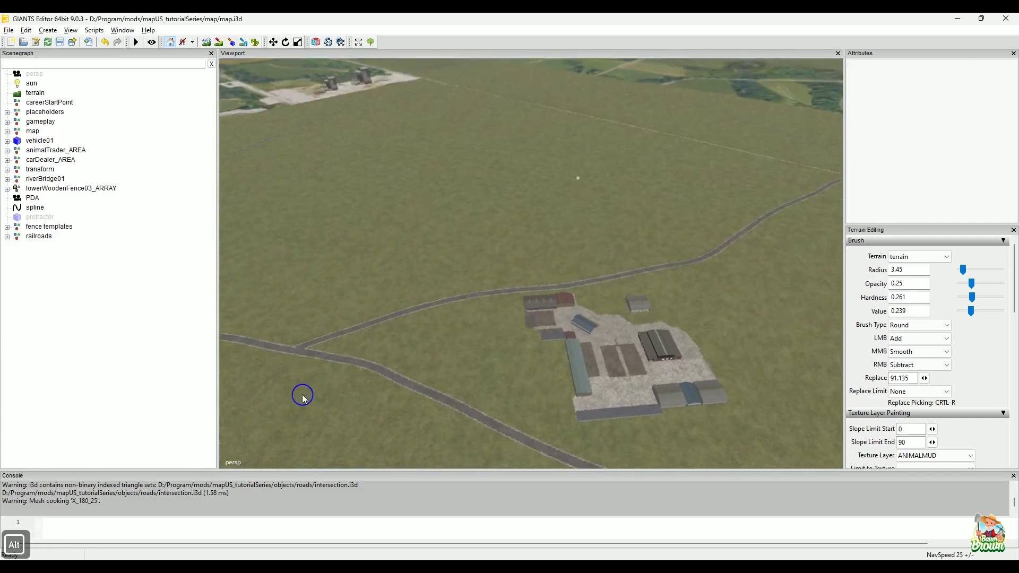
alt+drag(430, 324, 366, 347)
alt+middle_drag(442, 342, 614, 391)
alt+right_drag(470, 273, 715, 207)
alt+right_drag(409, 313, 549, 280)
alt+drag(548, 281, 600, 279)
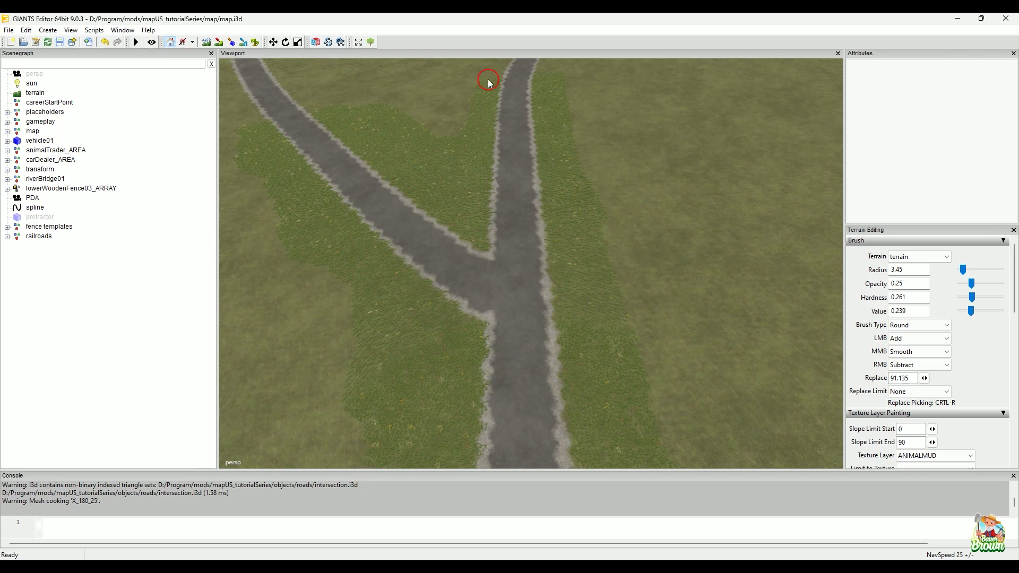
Step: Unhide the protractor and place it at the centre of the forked road junction
click(32, 220)
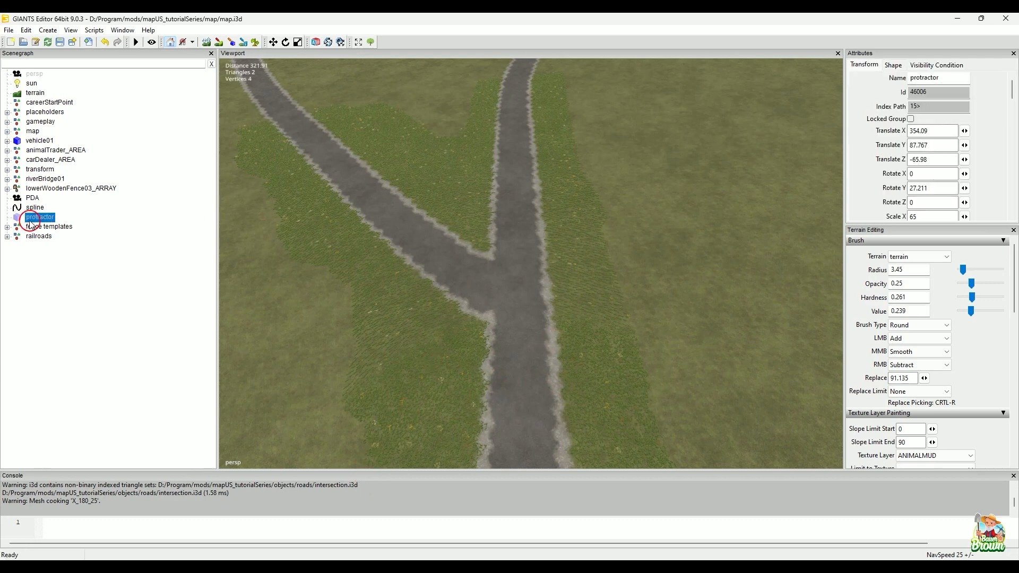
key(ctrl+h)
key(ctrl)
click(514, 334)
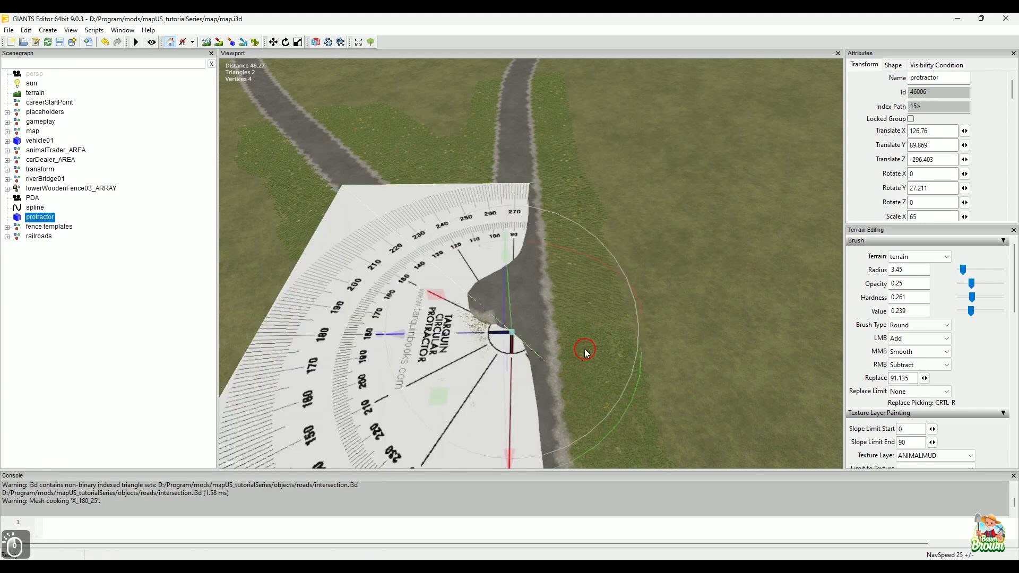
Step: Raise the protractor clear of the terrain to a Translate Y of about 93.437
mouse_move(623, 342)
alt+right_down()
mouse_move(549, 359)
mouse_move(525, 285)
alt+right_up()
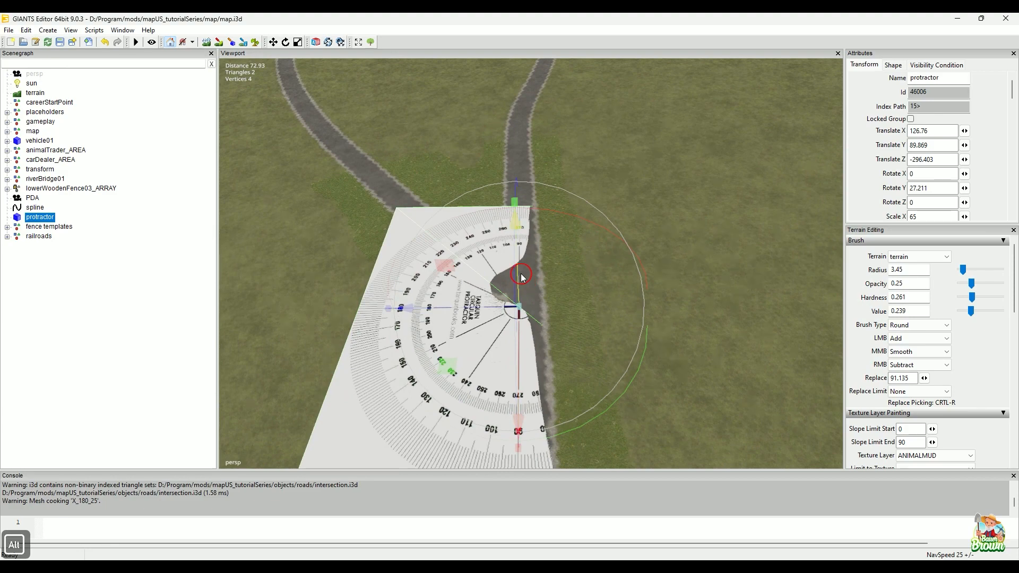
drag(521, 275, 522, 252)
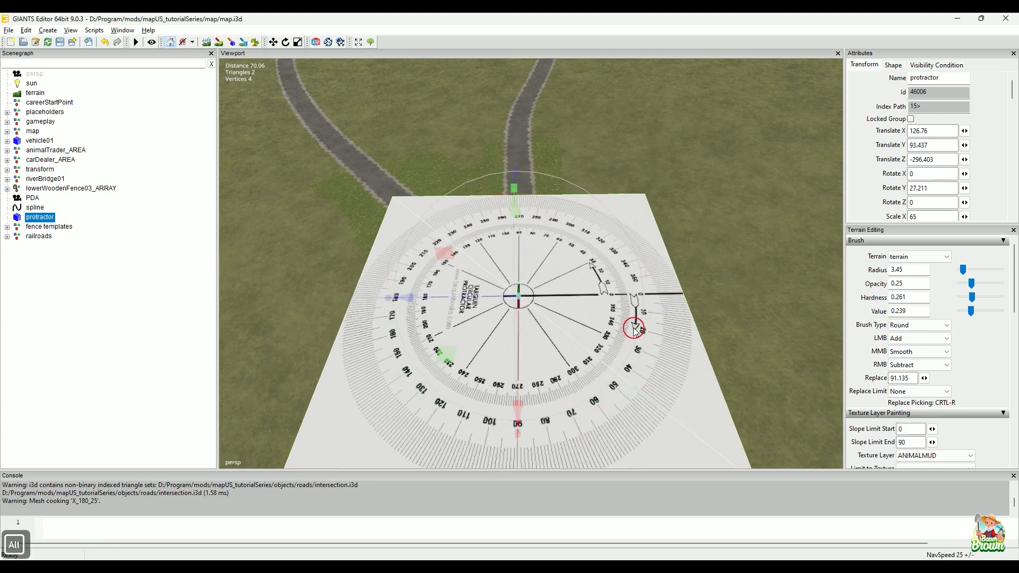
alt+right_drag(635, 330, 624, 371)
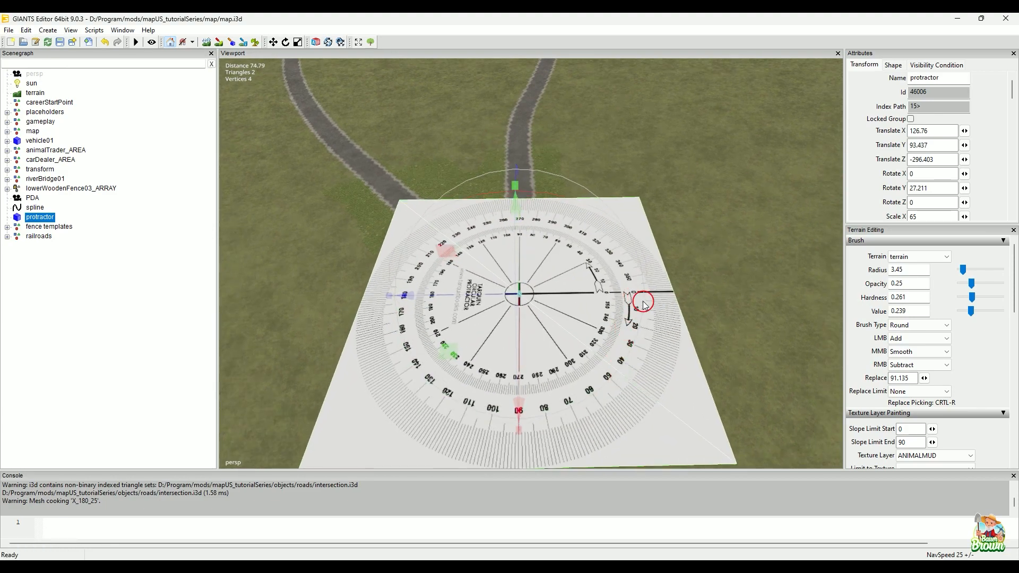
Step: Rotate the protractor about Y to about -60.625 so its zero line follows the junction's main road
alt+drag(556, 355, 662, 171)
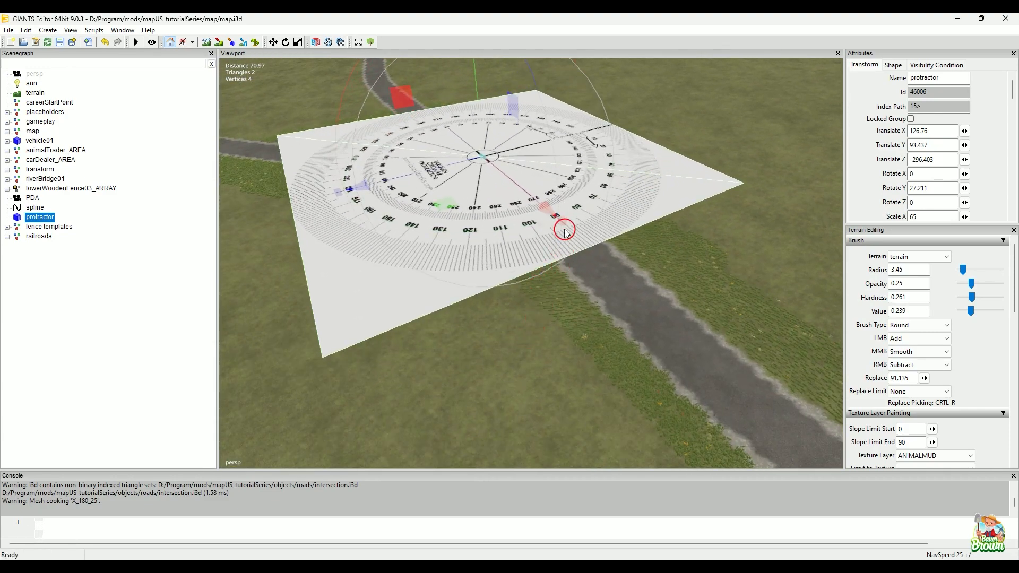
scroll(518, 177, up, 4)
alt+drag(523, 185, 500, 266)
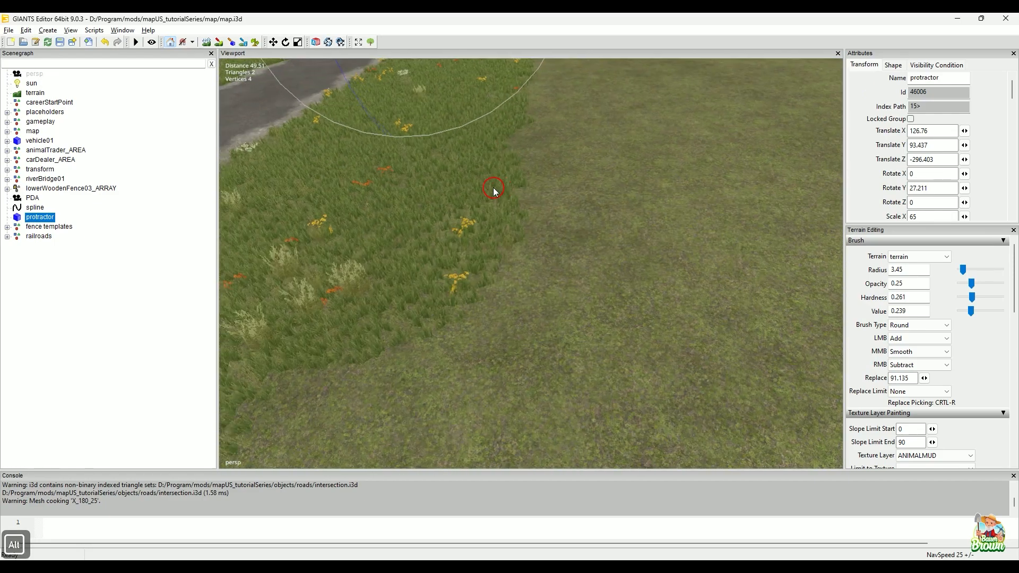
alt+drag(498, 221, 526, 333)
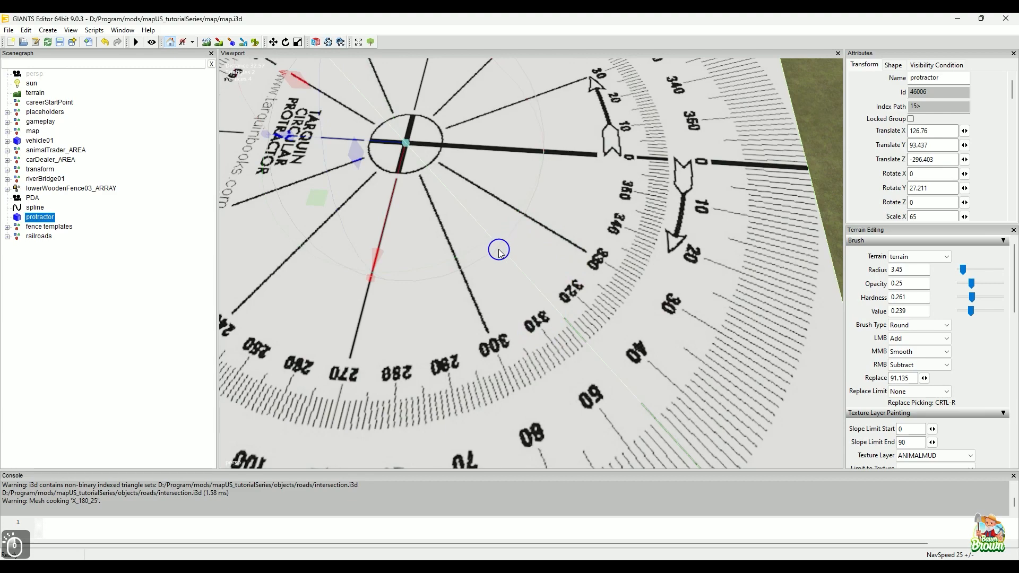
click(584, 320)
scroll(530, 348, down, 3)
mouse_move(517, 355)
alt+mouse_down()
mouse_move(524, 384)
mouse_move(528, 351)
alt+mouse_up()
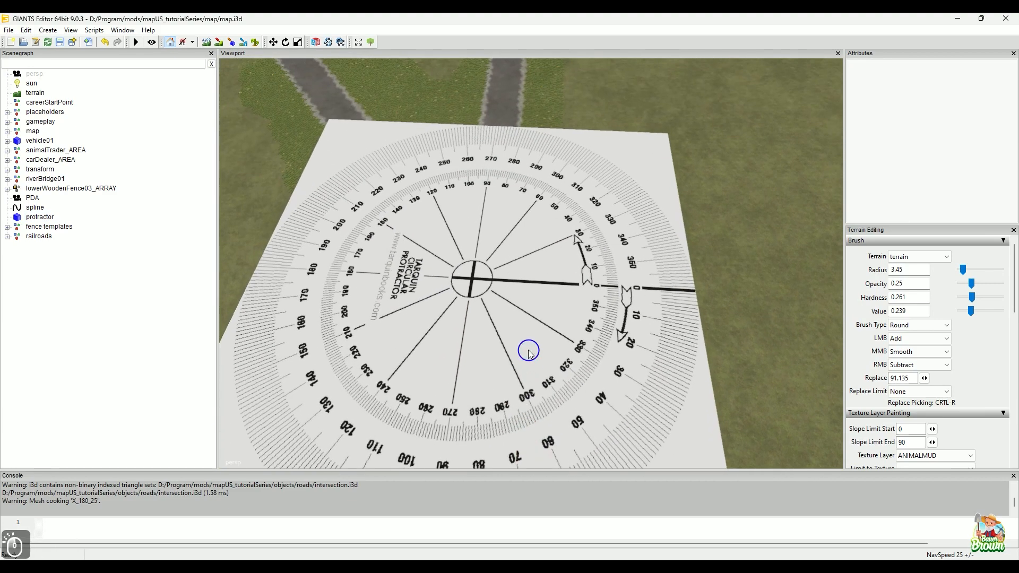
click(529, 351)
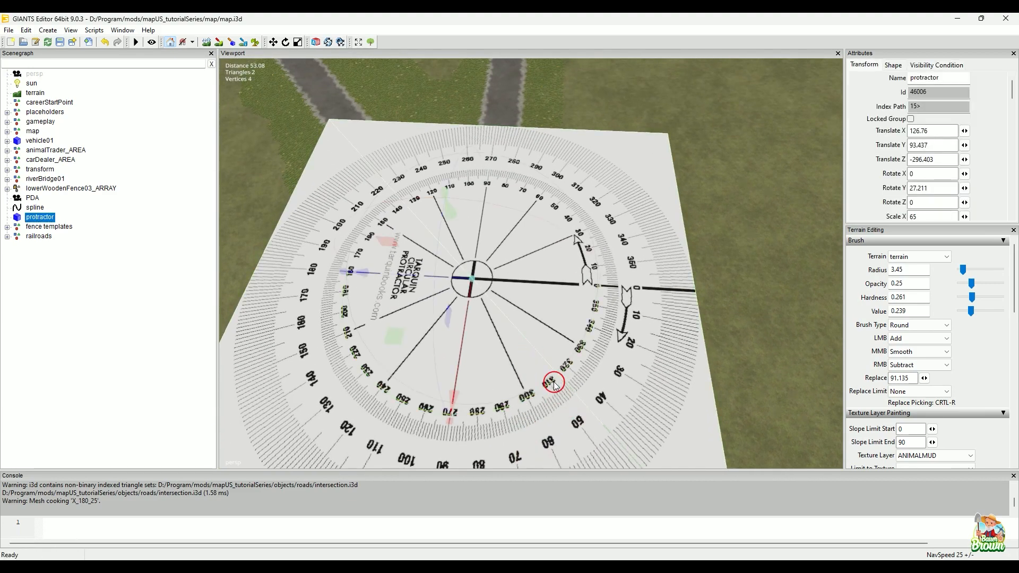
drag(554, 383, 368, 352)
scroll(537, 350, down, 2)
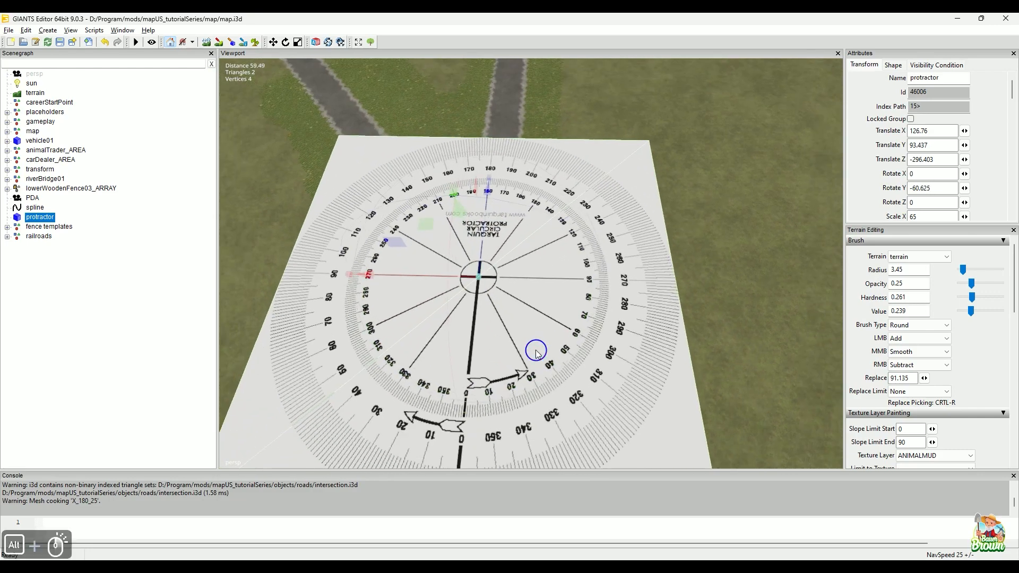
Step: Check the main road and the branching road against the protractor's scale to read the junction angles
alt+drag(536, 350, 567, 378)
scroll(566, 384, down, 2)
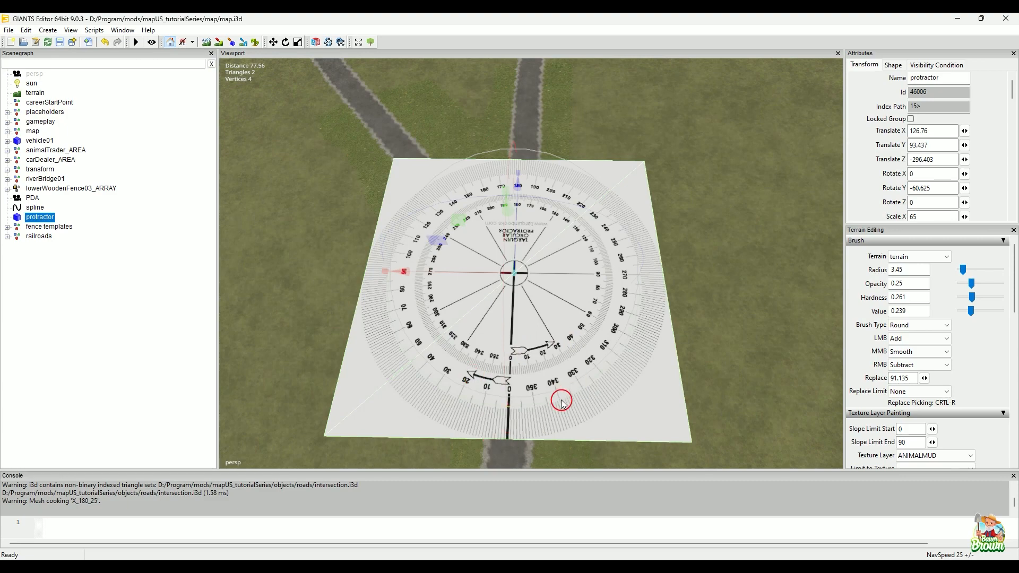
alt+drag(561, 401, 552, 365)
mouse_move(552, 364)
alt+middle_down()
mouse_move(544, 327)
mouse_move(574, 252)
mouse_move(575, 271)
alt+middle_up()
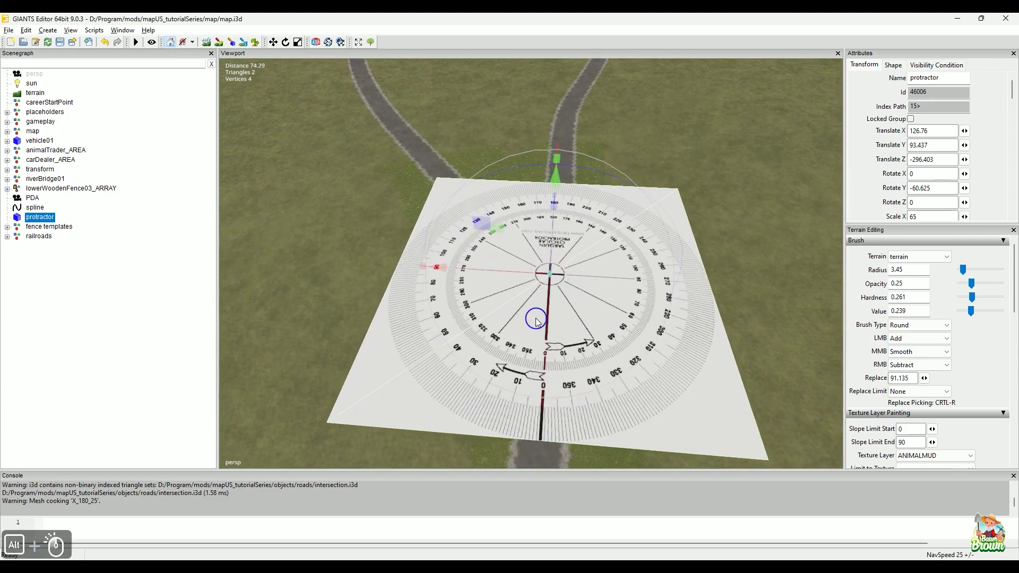
alt+drag(536, 320, 549, 318)
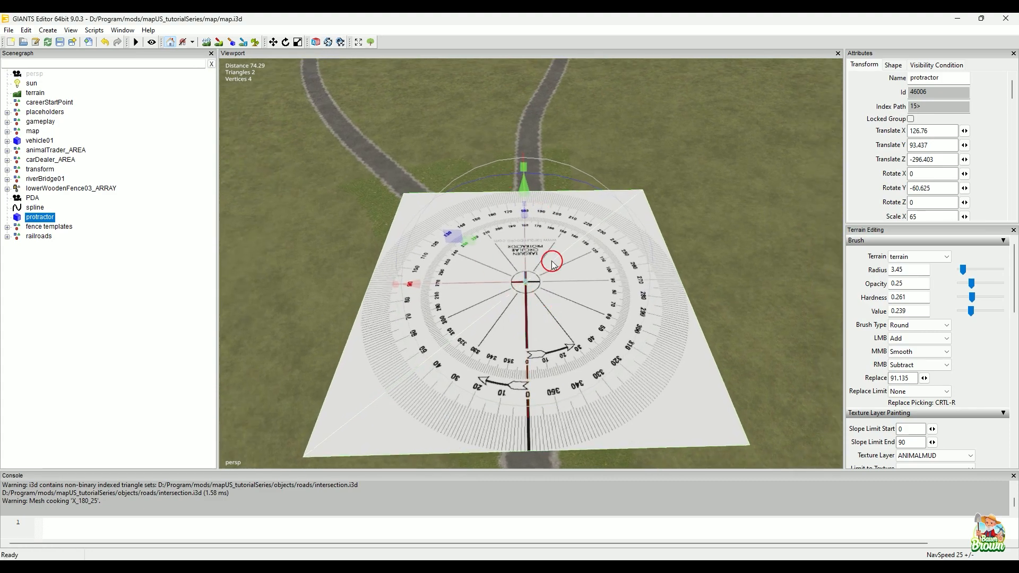
alt+drag(563, 270, 580, 288)
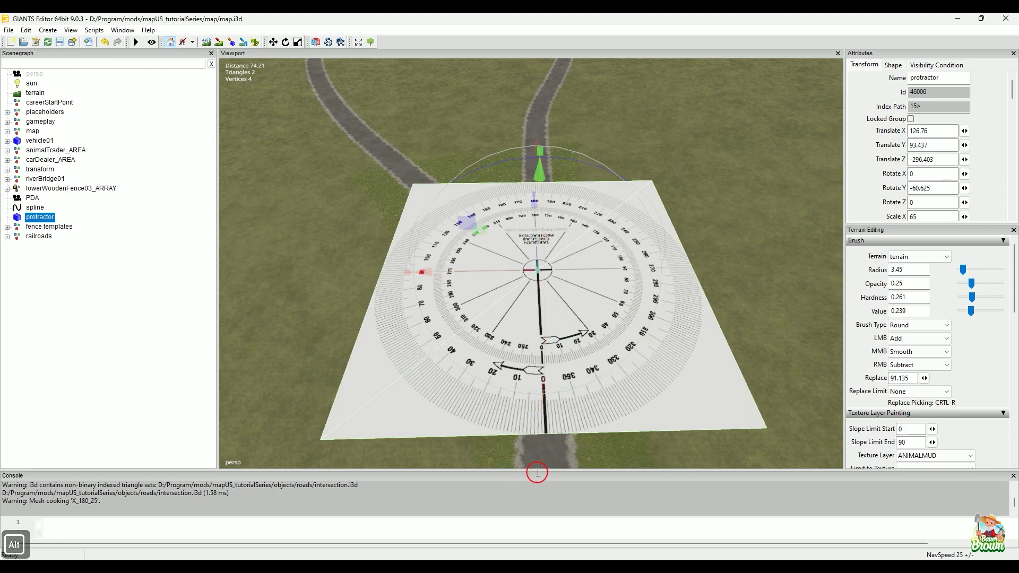
alt+middle_drag(604, 309, 601, 373)
alt+drag(565, 283, 564, 307)
alt+drag(576, 375, 573, 362)
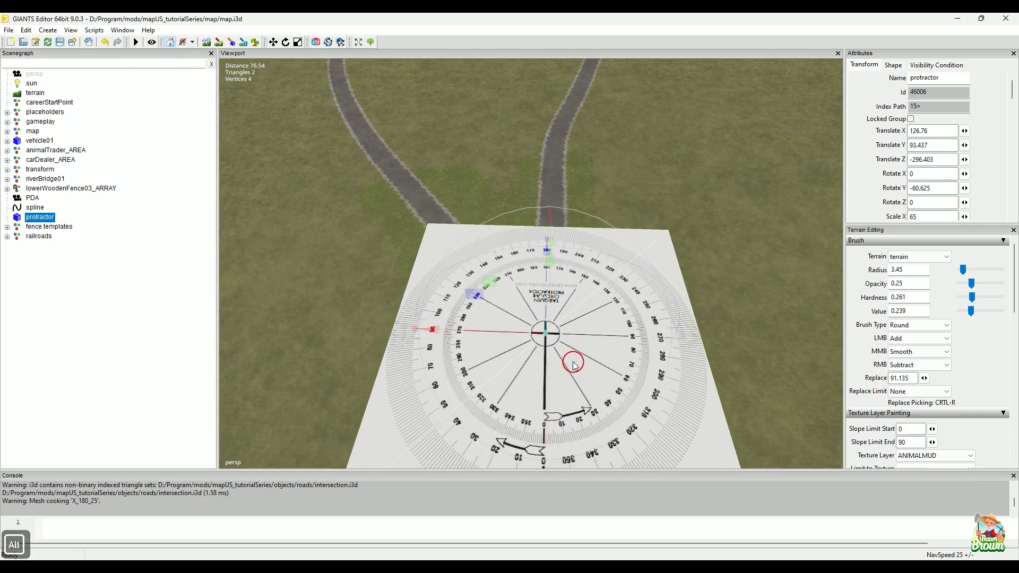
Step: Switch to CrossingConstructor to review its branch angle settings, and return to the map in GIANTS Editor
click(379, 529)
click(70, 501)
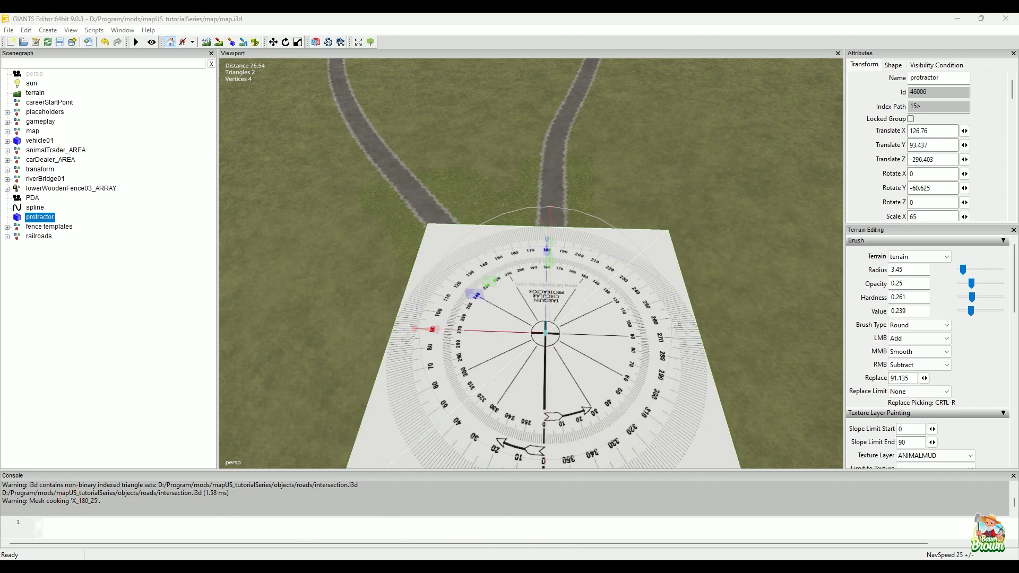
key(alt+Tab)
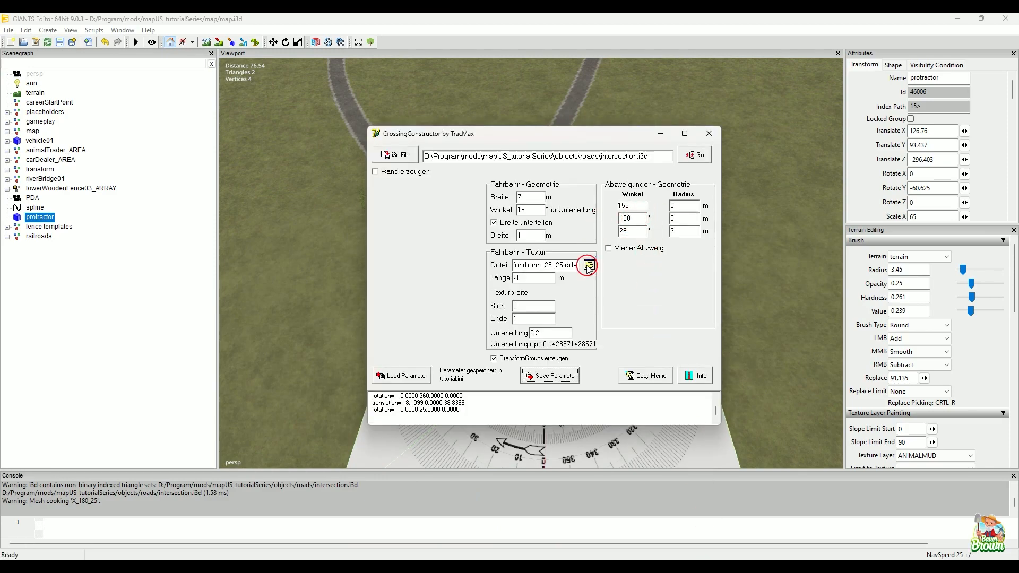
click(671, 136)
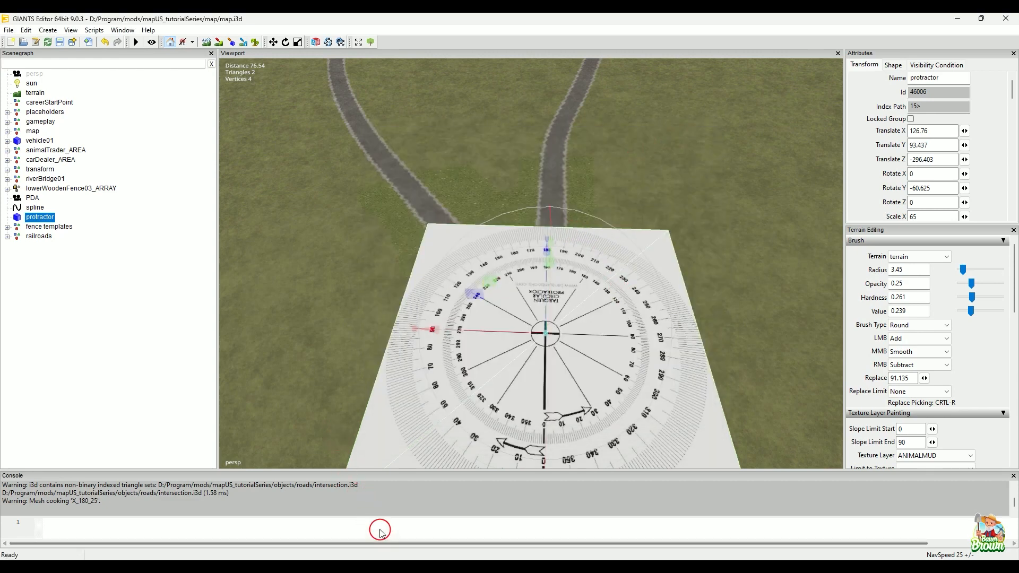
Step: Examine closely where the two forking roads meet the protractor's outer scale to determine the branch angle
key(alt)
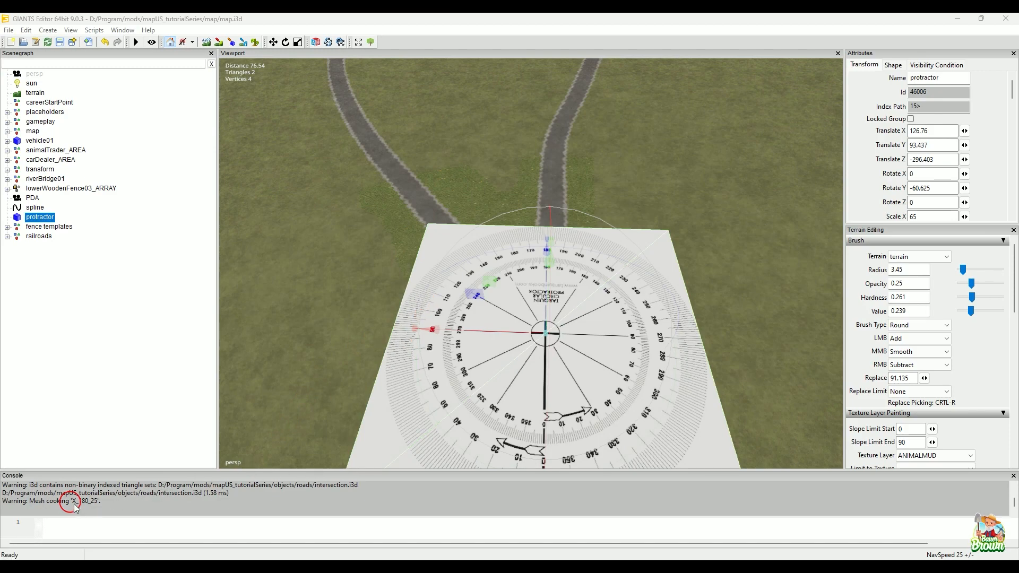
alt+middle_drag(491, 282, 431, 411)
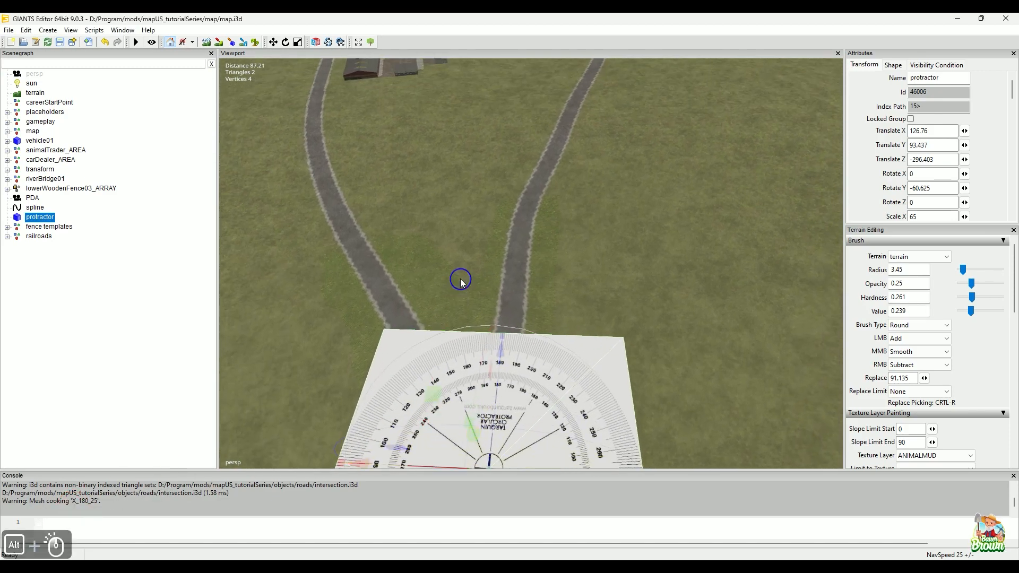
alt+drag(460, 282, 463, 344)
alt+middle_drag(463, 344, 448, 379)
alt+right_drag(449, 380, 523, 289)
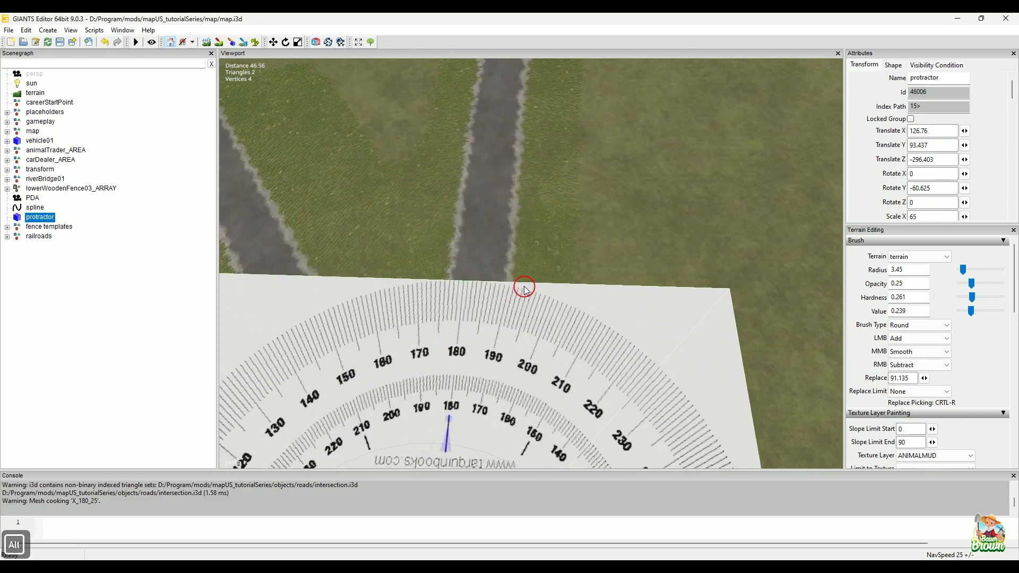
alt+middle_drag(524, 289, 590, 275)
alt+right_drag(590, 274, 587, 298)
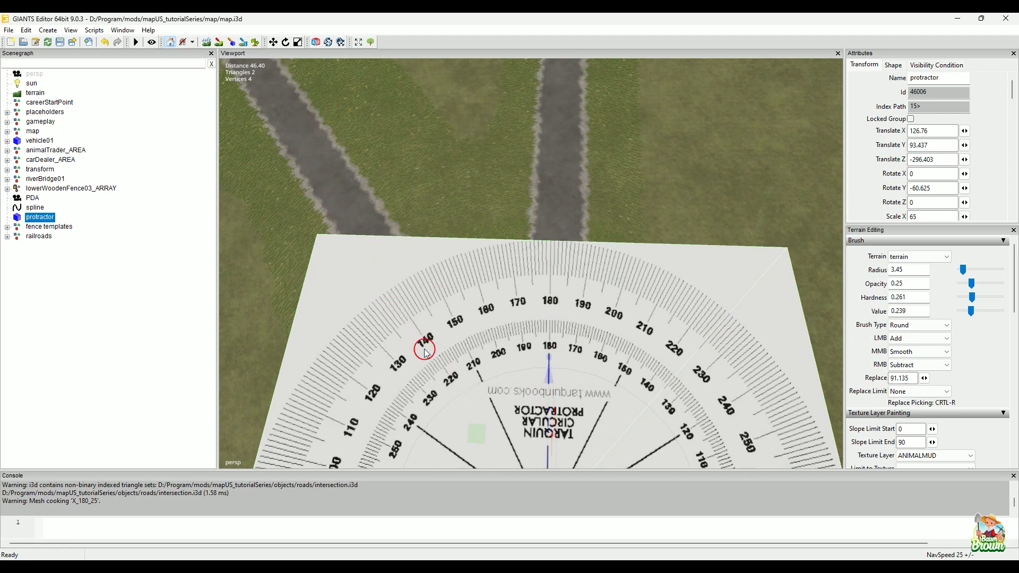
click(66, 501)
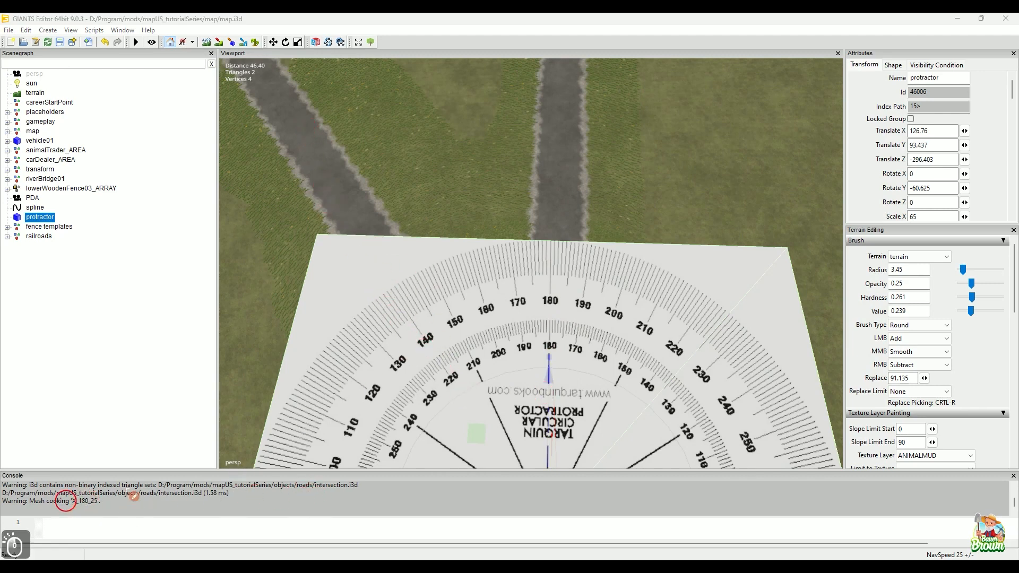
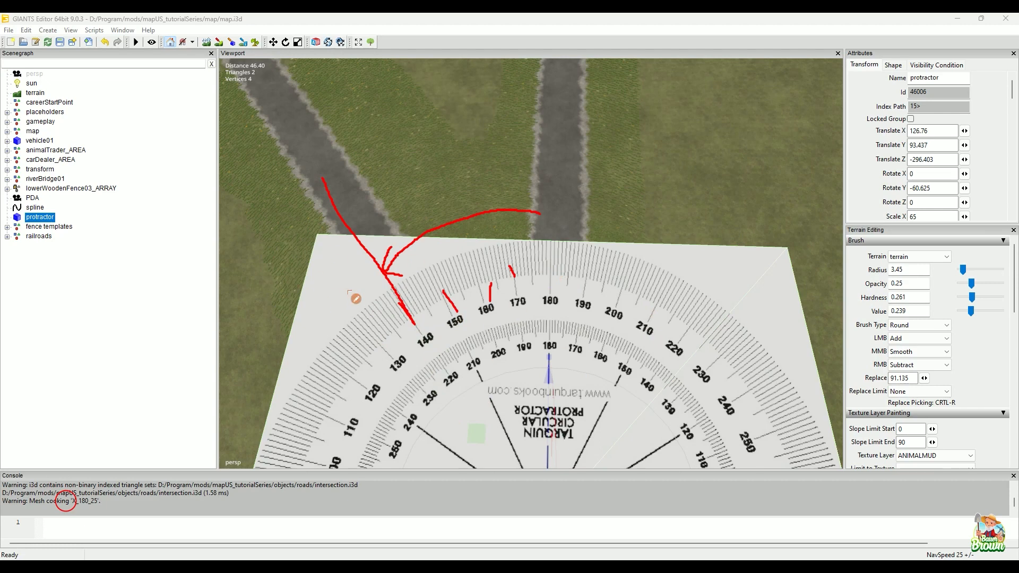
drag(305, 153, 335, 206)
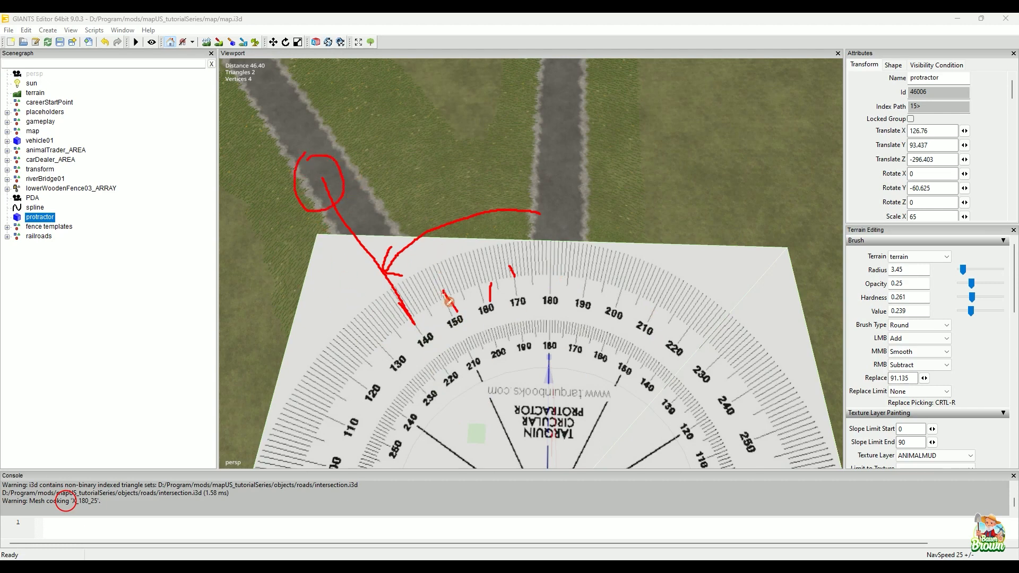
key(Escape)
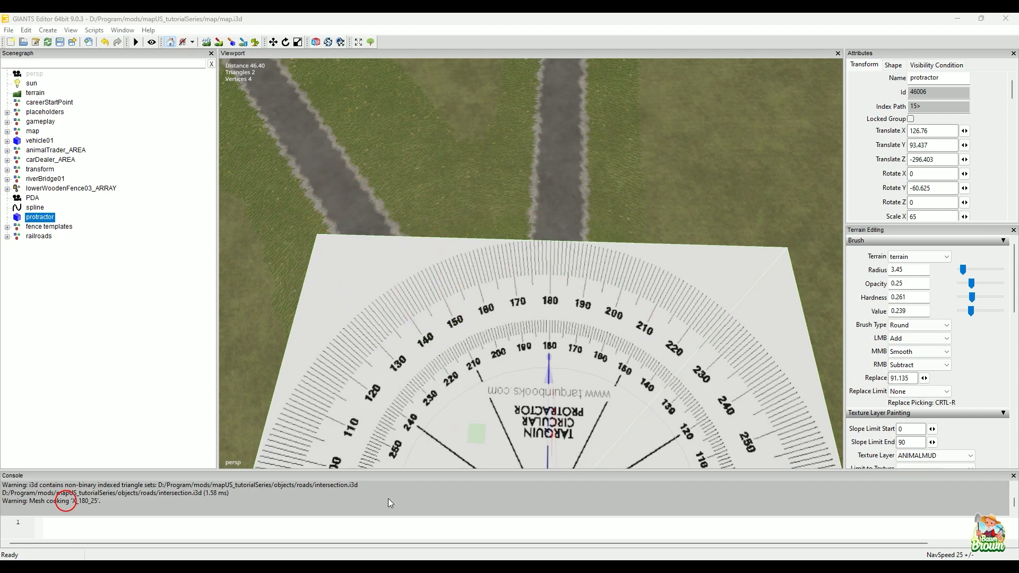
key(alt)
drag(492, 322, 489, 322)
alt+drag(488, 328, 436, 345)
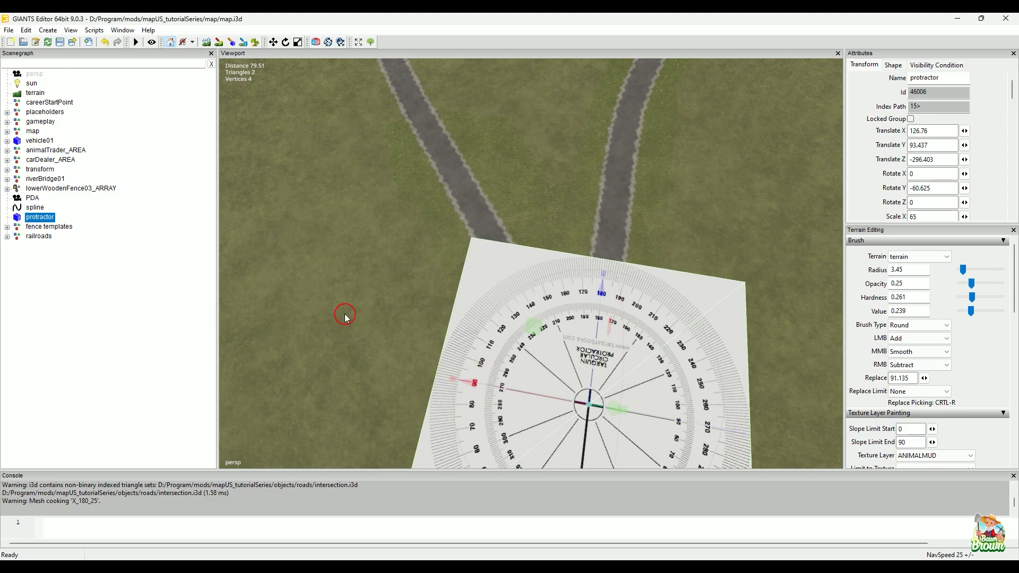
alt+drag(494, 329, 514, 308)
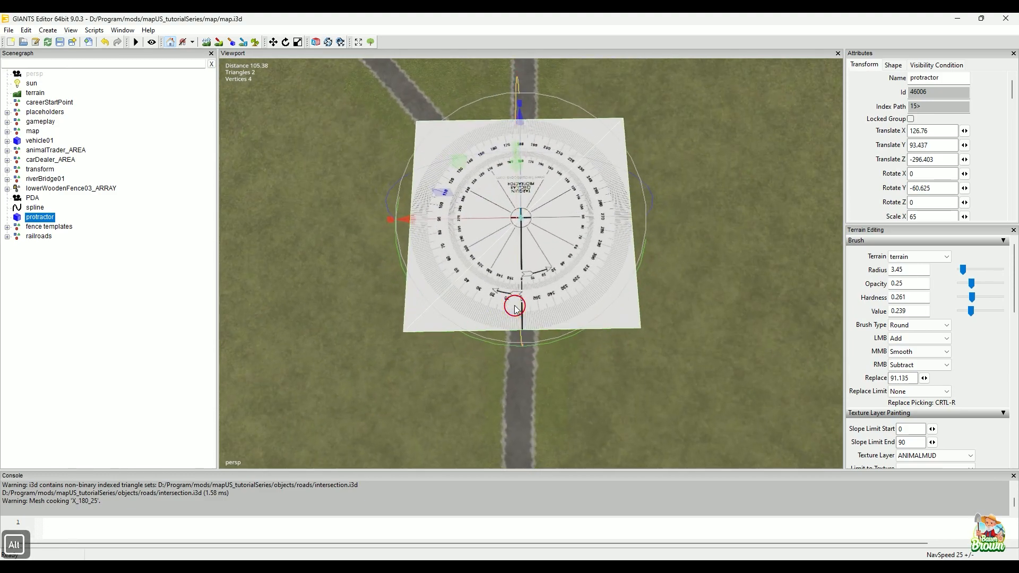
Step: In CrossingConstructor, set the third branch angle to 40° and the first to 140°, and regenerate intersection.i3d
key(alt+Tab)
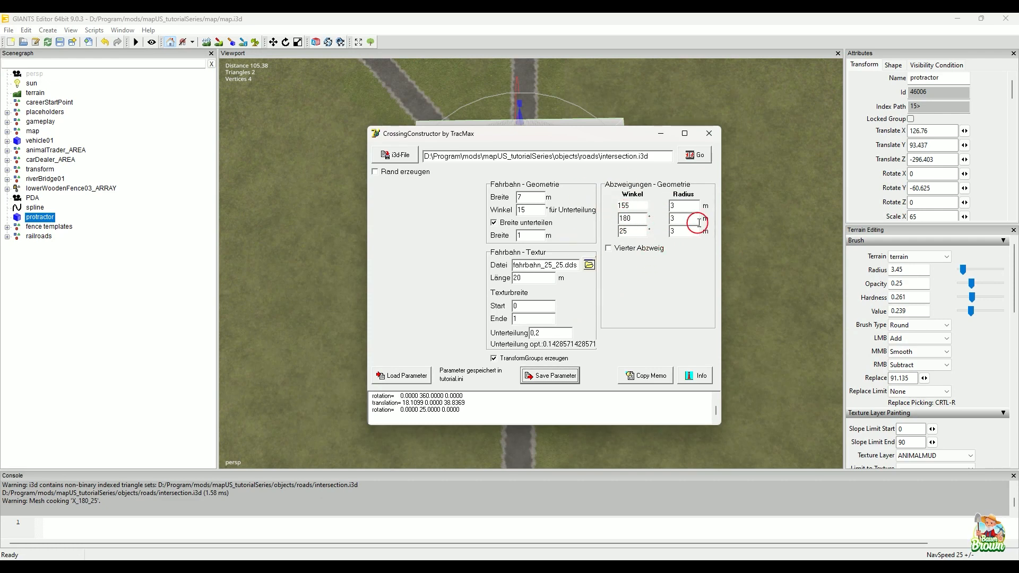
double_click(629, 231)
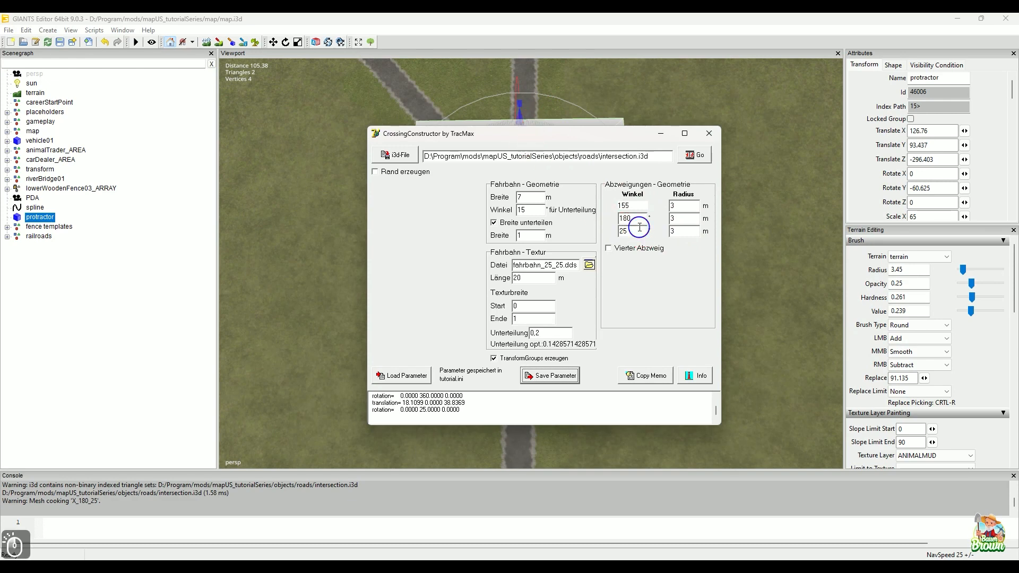
text(40)
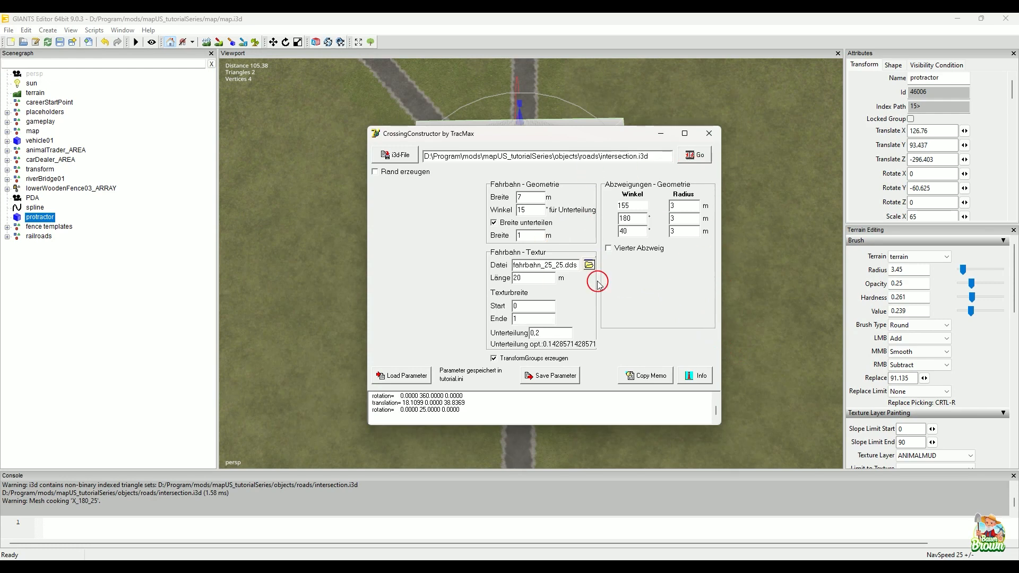
double_click(624, 205)
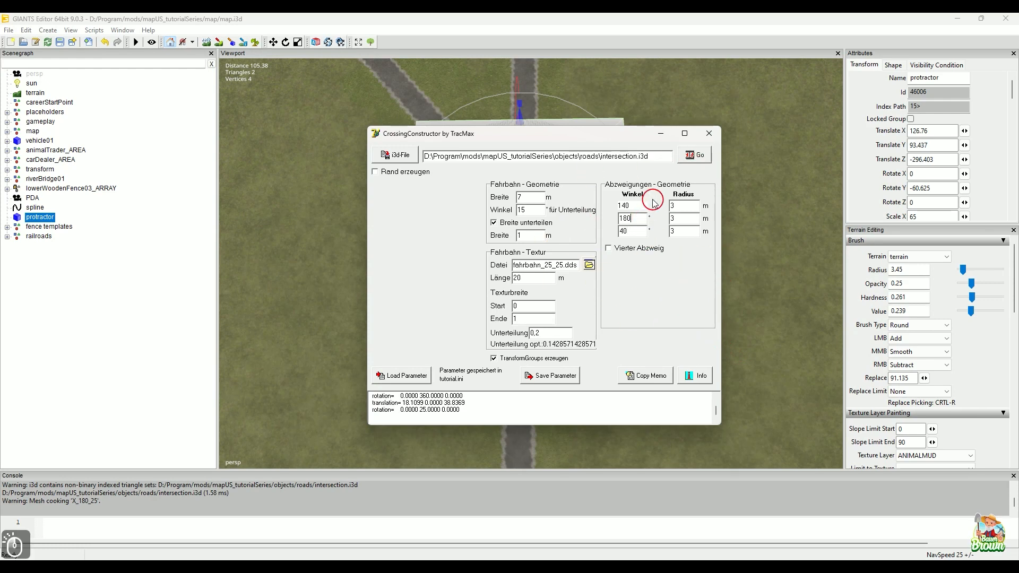
text(140)
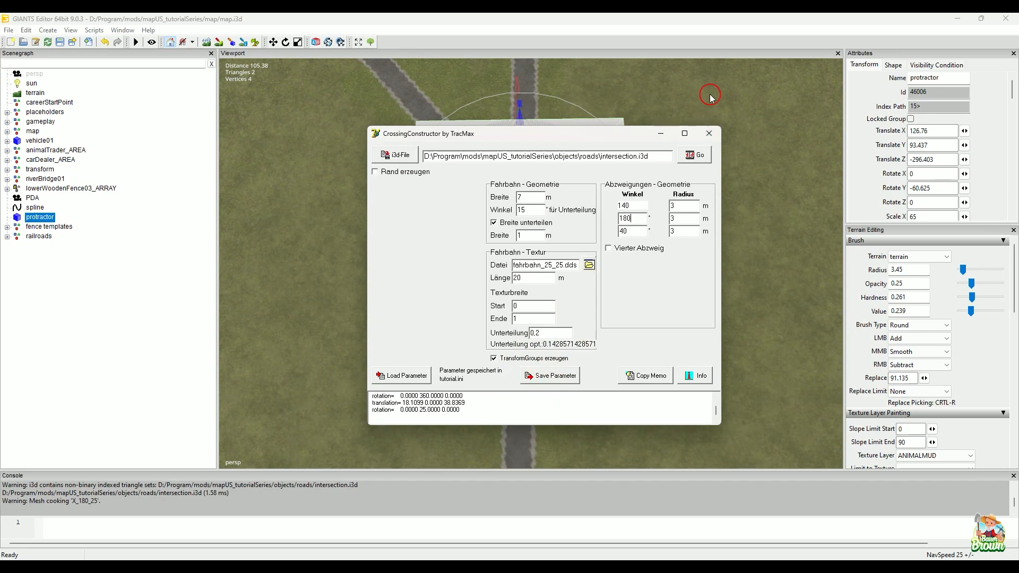
click(697, 155)
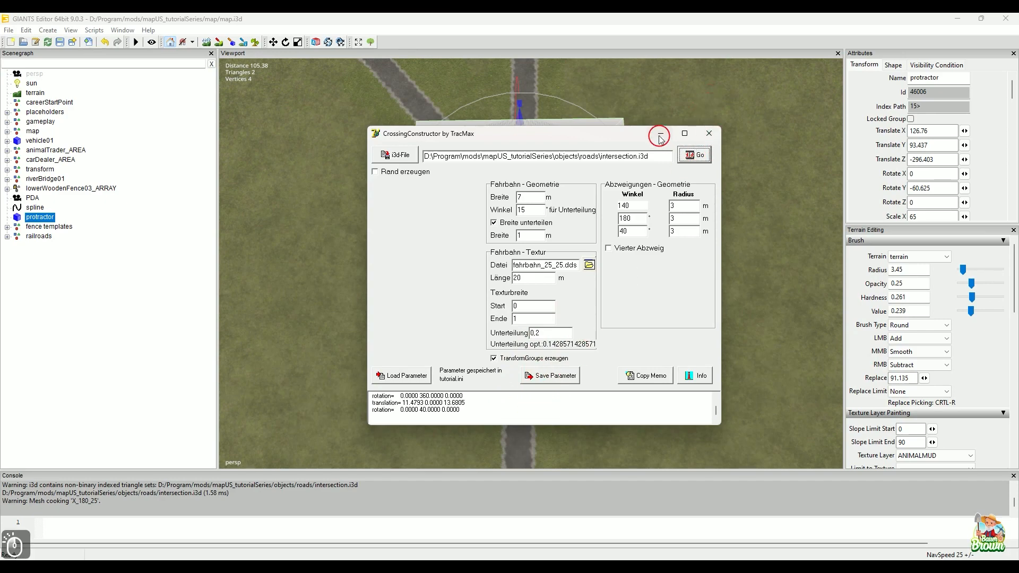
Step: Return to GIANTS Editor and lower the protractor beneath the terrain to Translate Y about 84.98
click(660, 138)
alt+drag(682, 295, 584, 162)
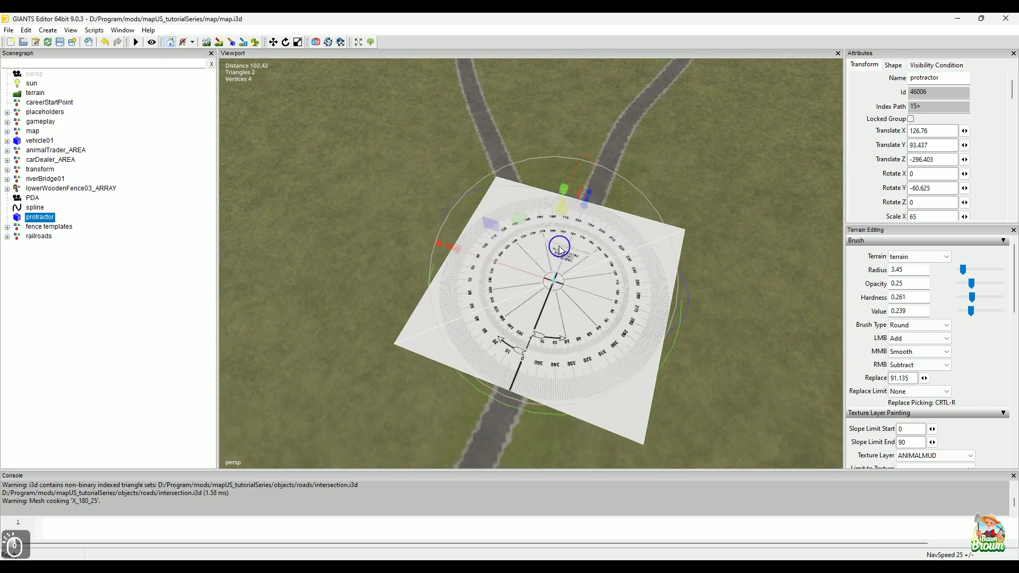
drag(560, 246, 558, 281)
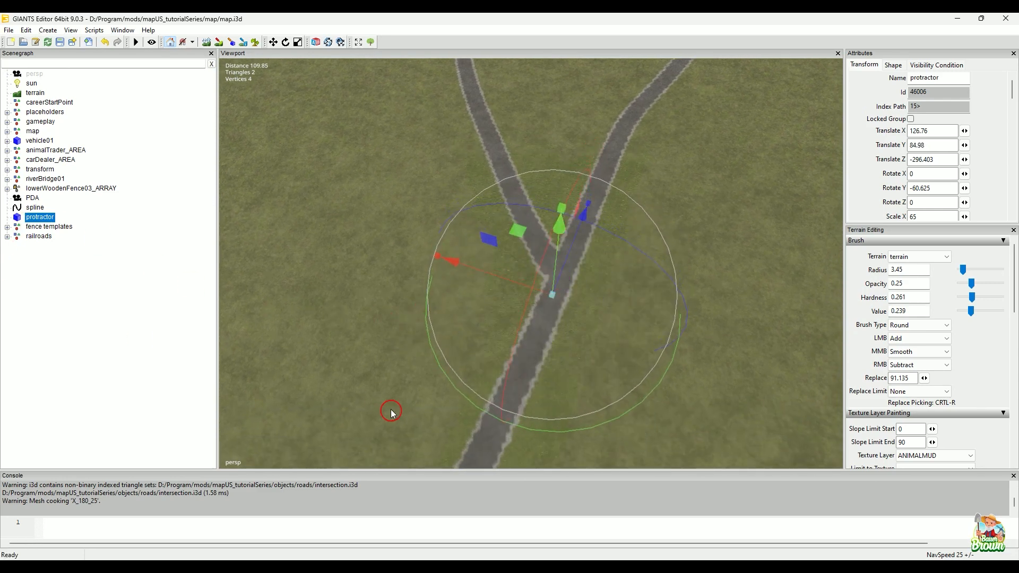
Step: Import the intersection file from the mapUS_tutorialSeries objects/roads folder into the open map
click(499, 567)
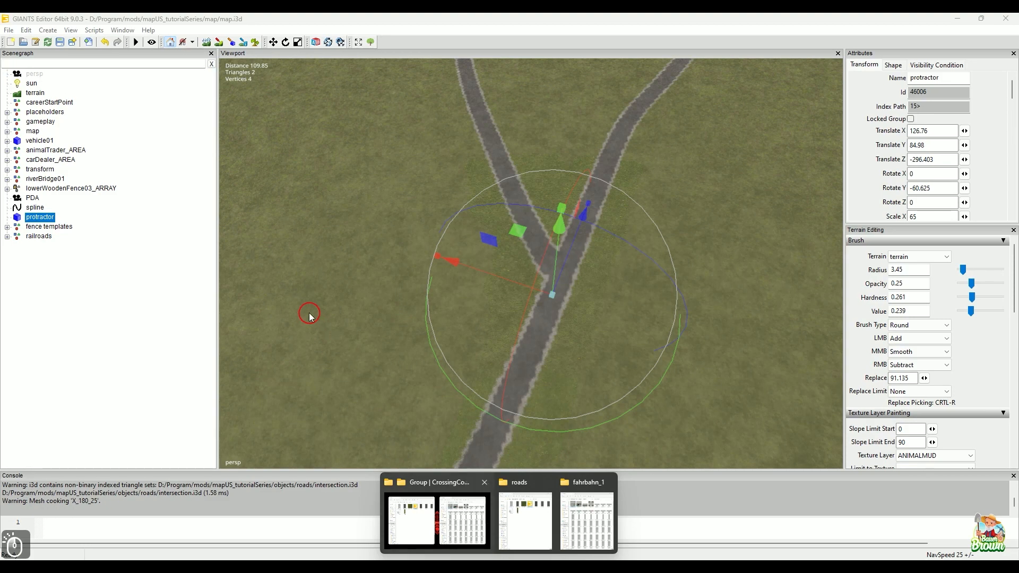
click(439, 490)
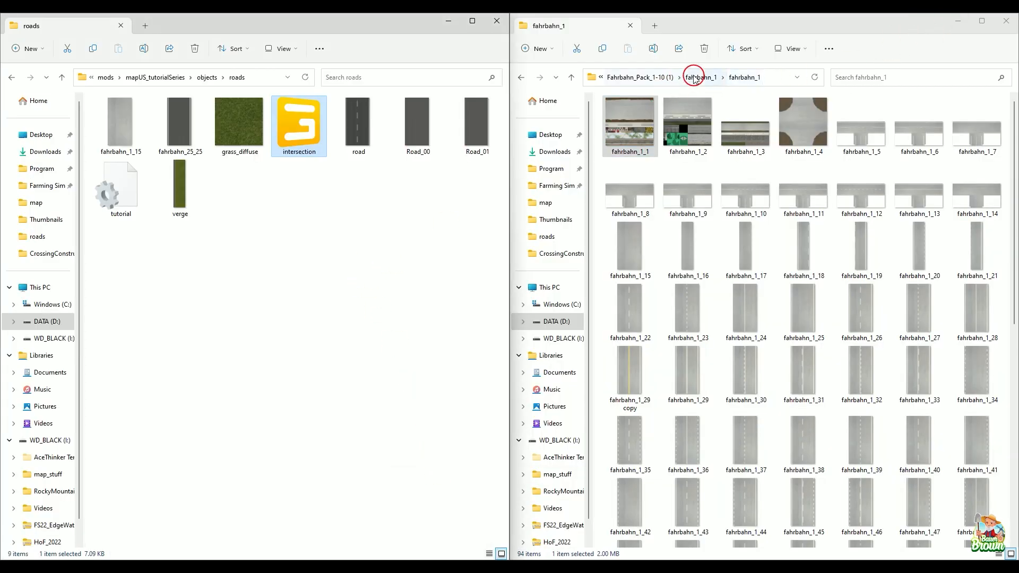
click(669, 77)
click(625, 78)
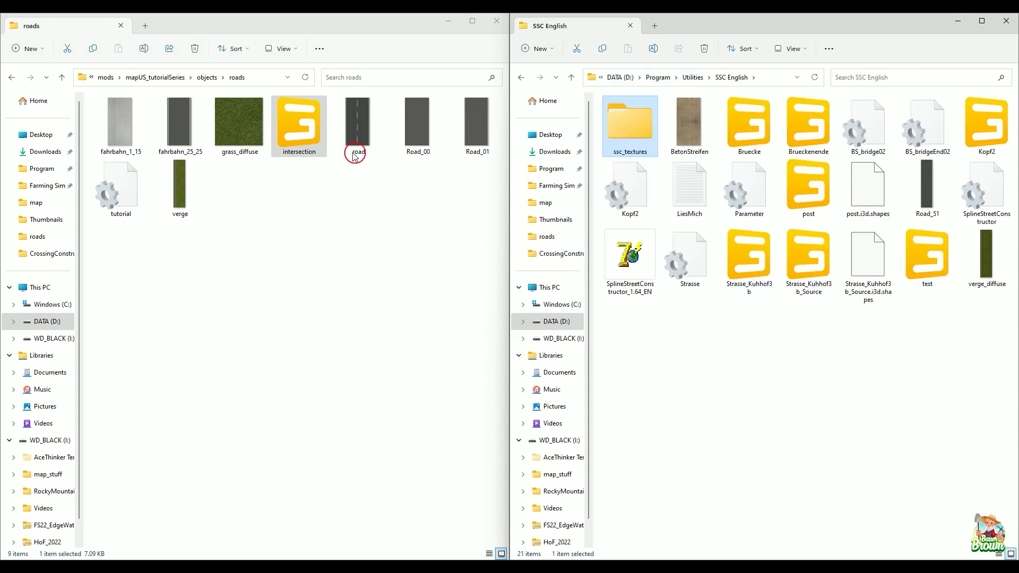
click(955, 24)
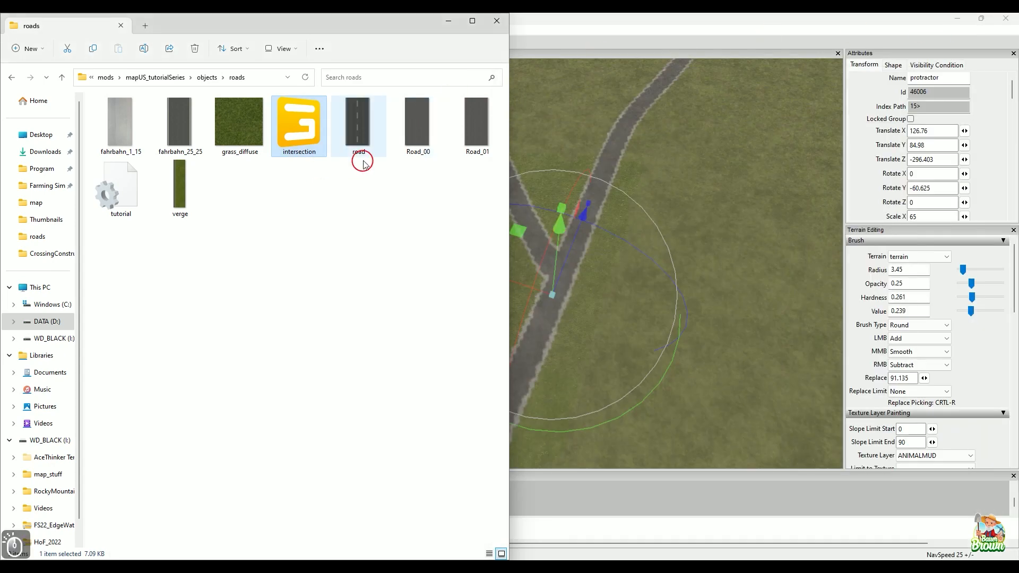
drag(311, 131, 643, 232)
click(448, 20)
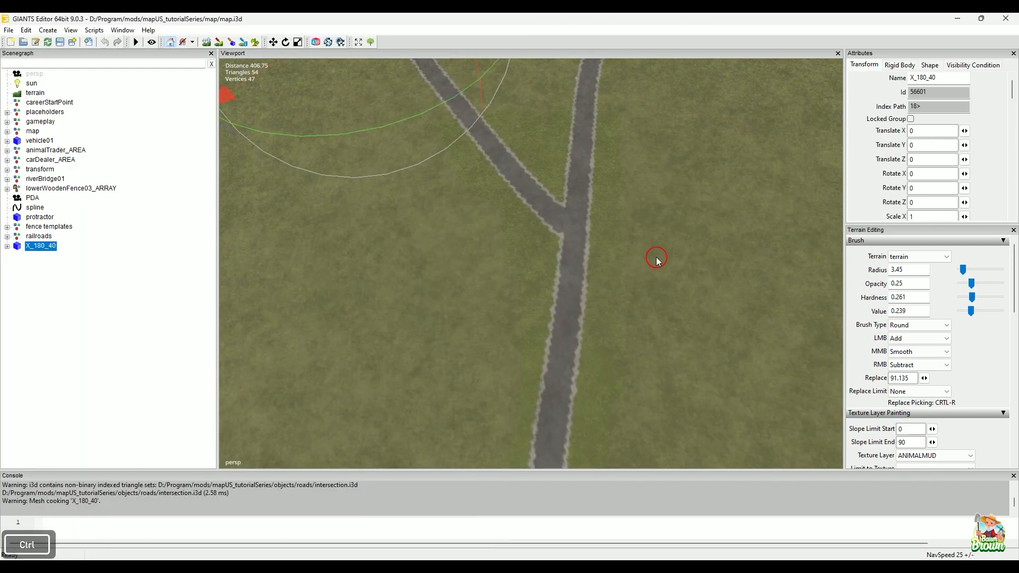
Step: Place the imported intersection at the road fork, rotate it about Y to about -72.6, and move it onto the junction
key(ctrl+b)
click(582, 214)
alt+right_drag(494, 352, 632, 255)
alt+middle_drag(632, 255, 709, 353)
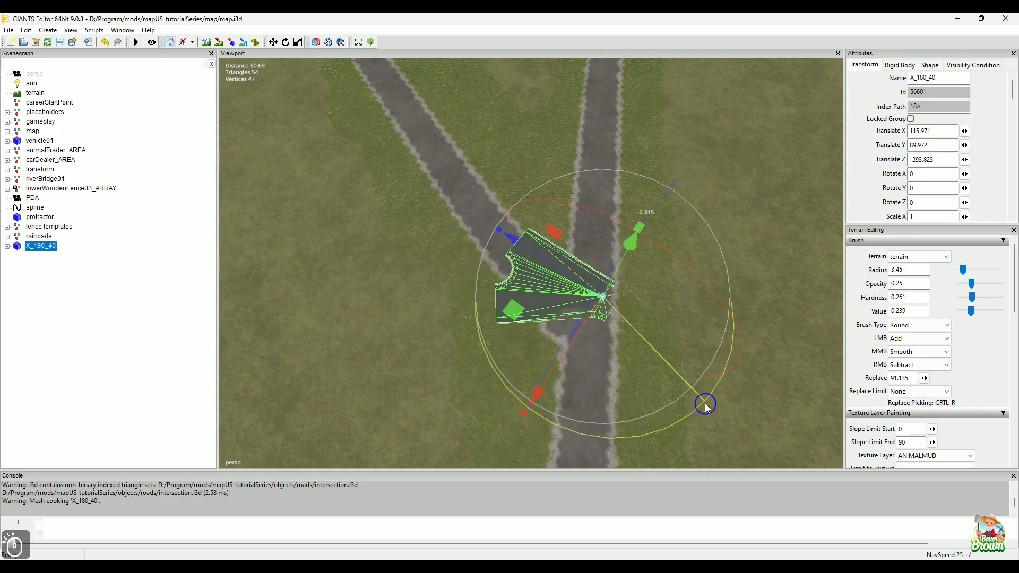
drag(705, 405, 530, 421)
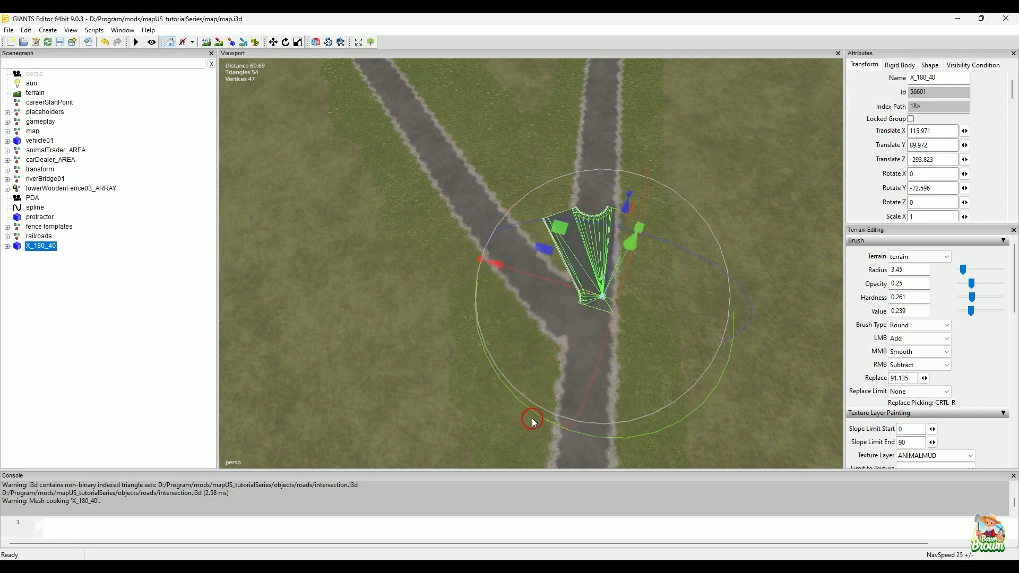
drag(566, 232, 643, 411)
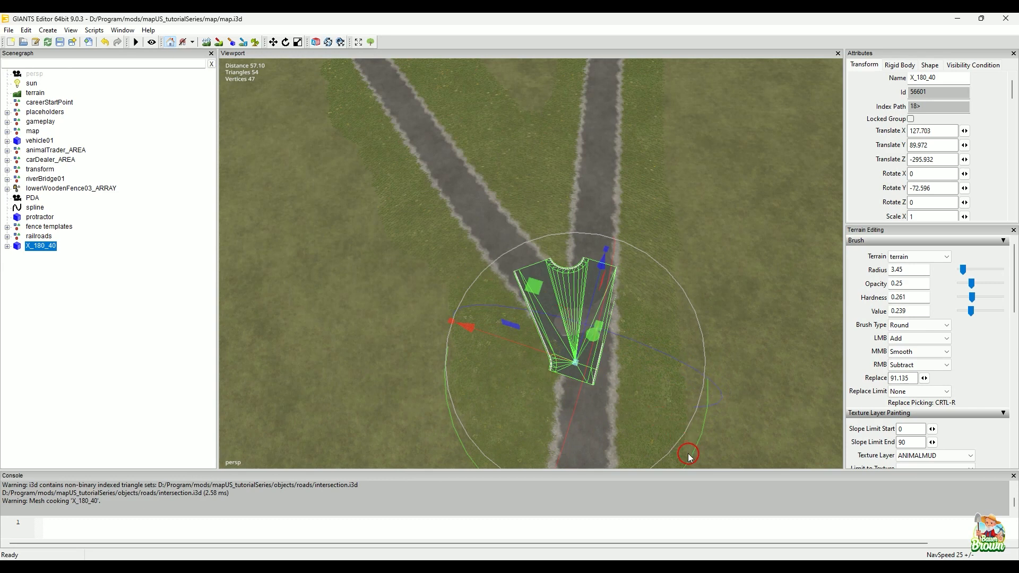
Step: Fine-tune the intersection over the fork to Rotate Y about -61.894, Translate X about 126.549 and Translate Z about -298.092
drag(688, 454, 695, 450)
drag(460, 430, 486, 438)
drag(543, 353, 561, 359)
alt+right_drag(705, 378, 575, 407)
alt+middle_drag(575, 407, 587, 298)
alt+right_drag(587, 298, 651, 235)
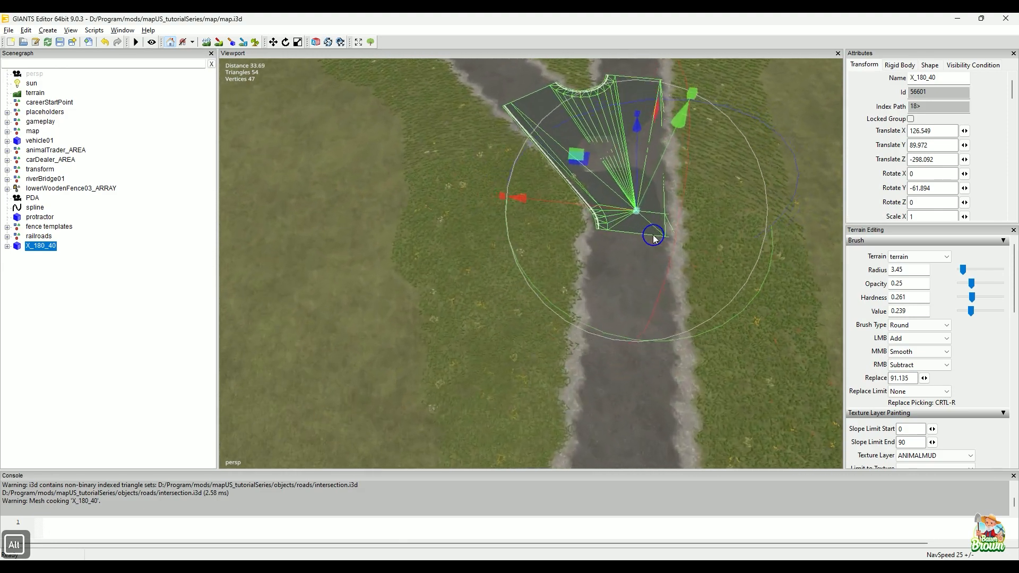
alt+middle_drag(651, 235, 622, 321)
alt+right_drag(644, 299, 639, 319)
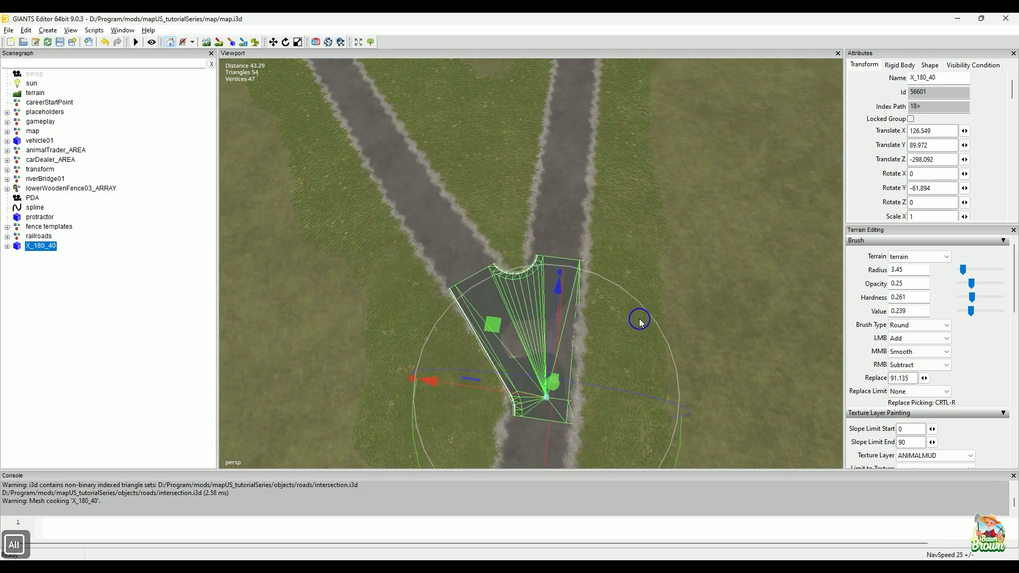
Step: Raise the intersection above the painted road to Translate Y about 90.554
click(685, 239)
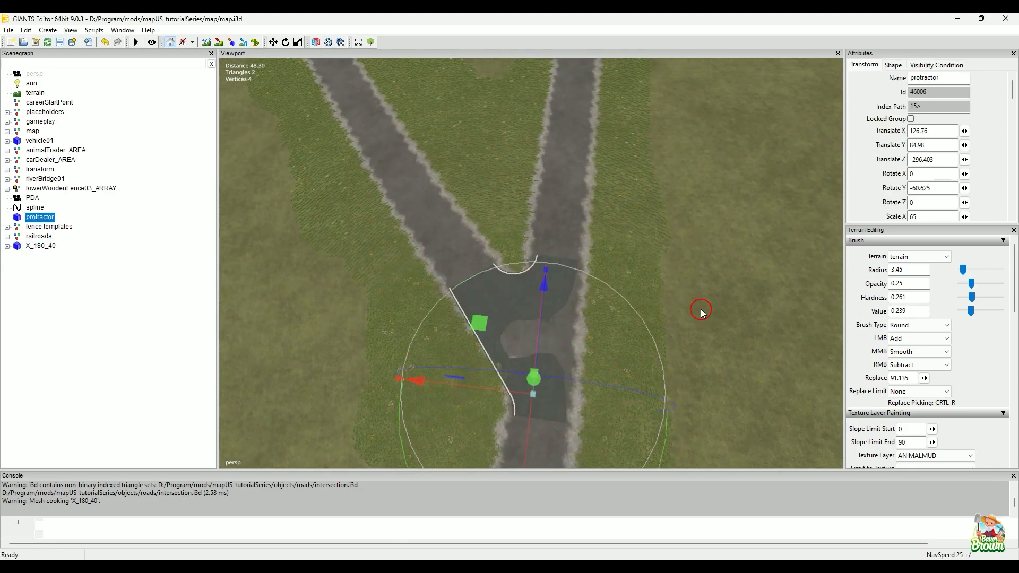
alt+drag(712, 307, 654, 210)
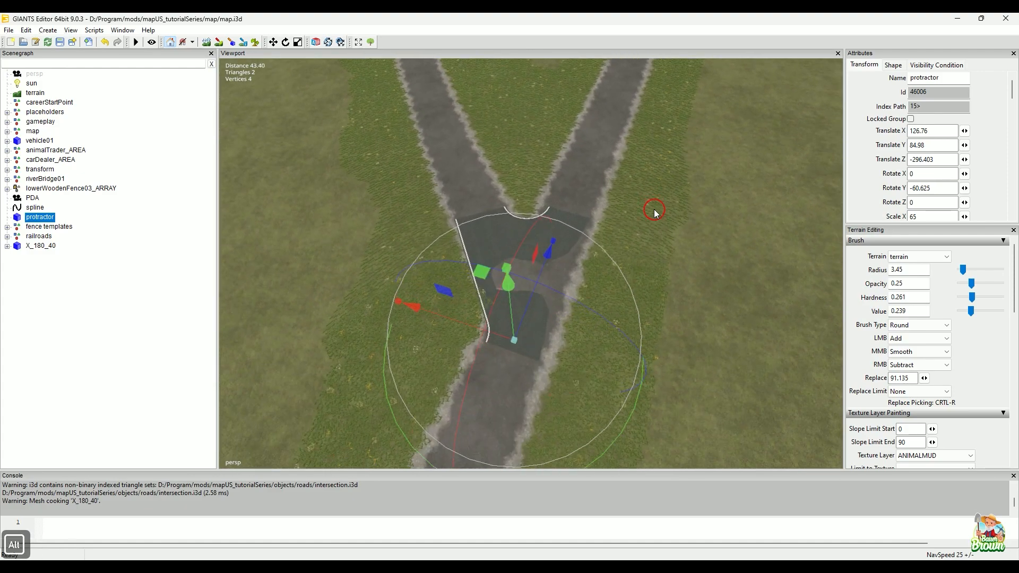
drag(519, 317, 512, 307)
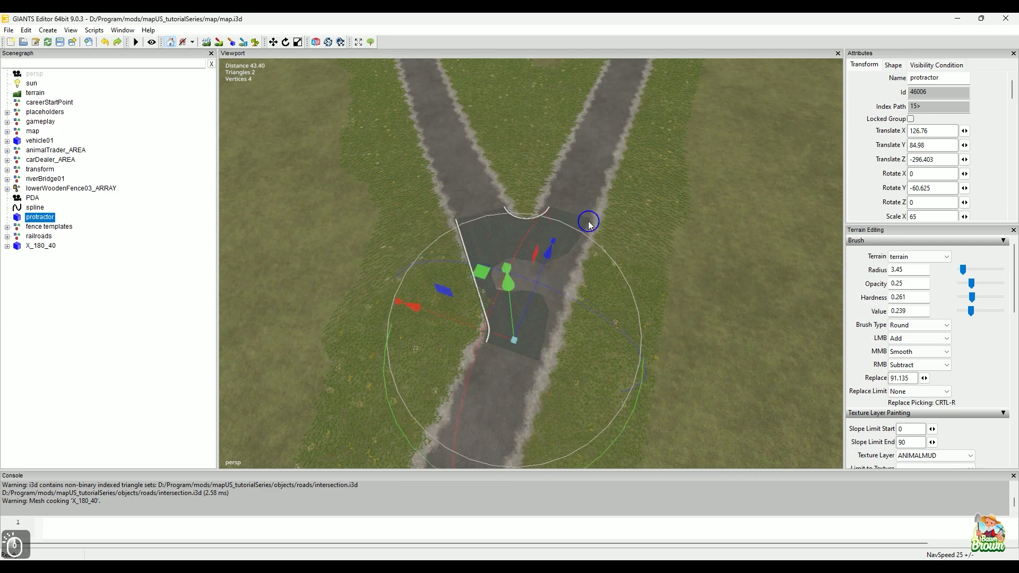
click(537, 207)
click(35, 250)
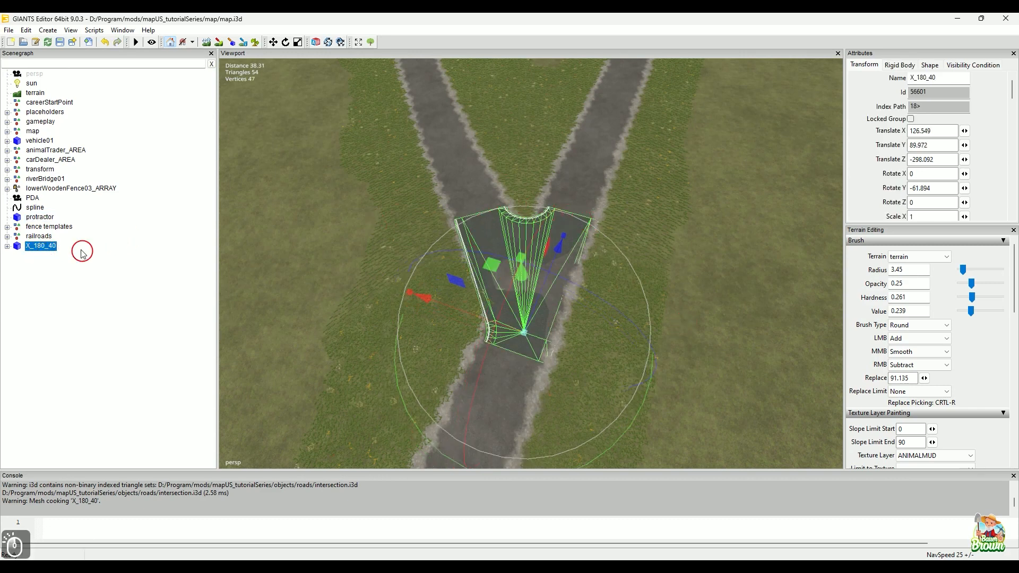
drag(523, 290, 520, 283)
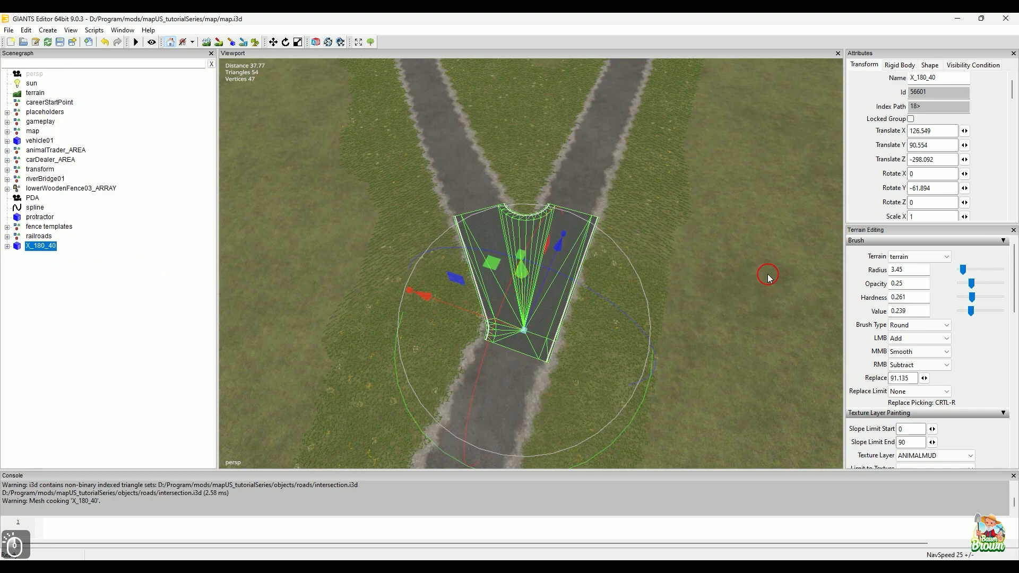
click(751, 272)
Step: Examine how the placed intersection lines up with the three road arms and their surroundings
alt+middle_drag(712, 252, 727, 311)
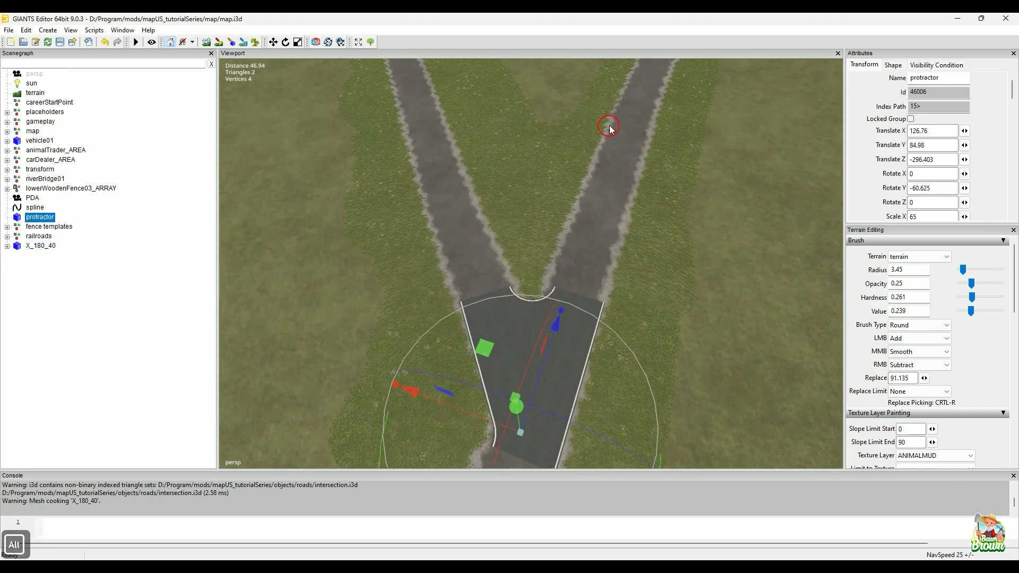
right_drag(371, 266, 374, 119)
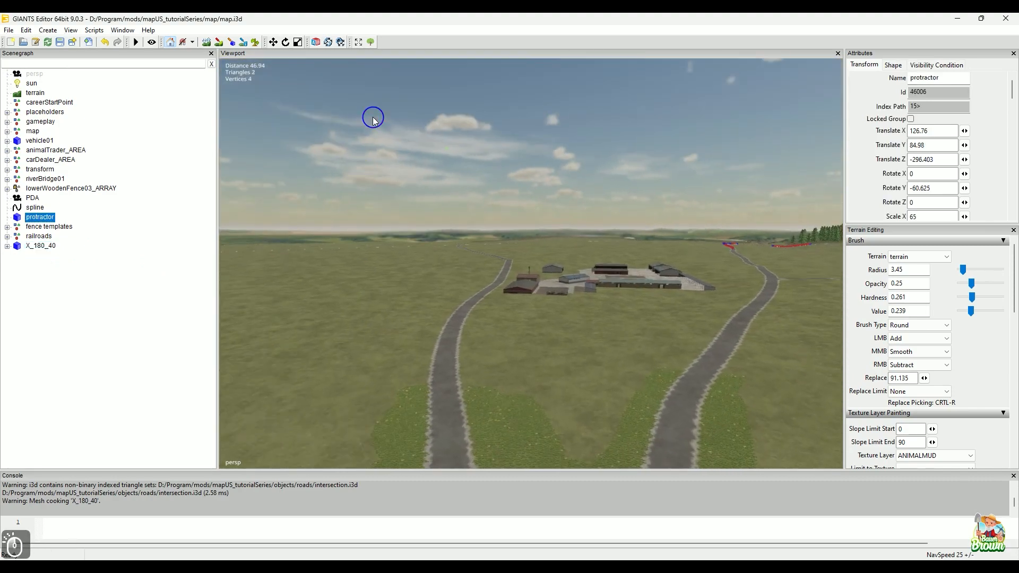
click(373, 119)
alt+drag(370, 174, 416, 343)
alt+right_drag(413, 378, 430, 348)
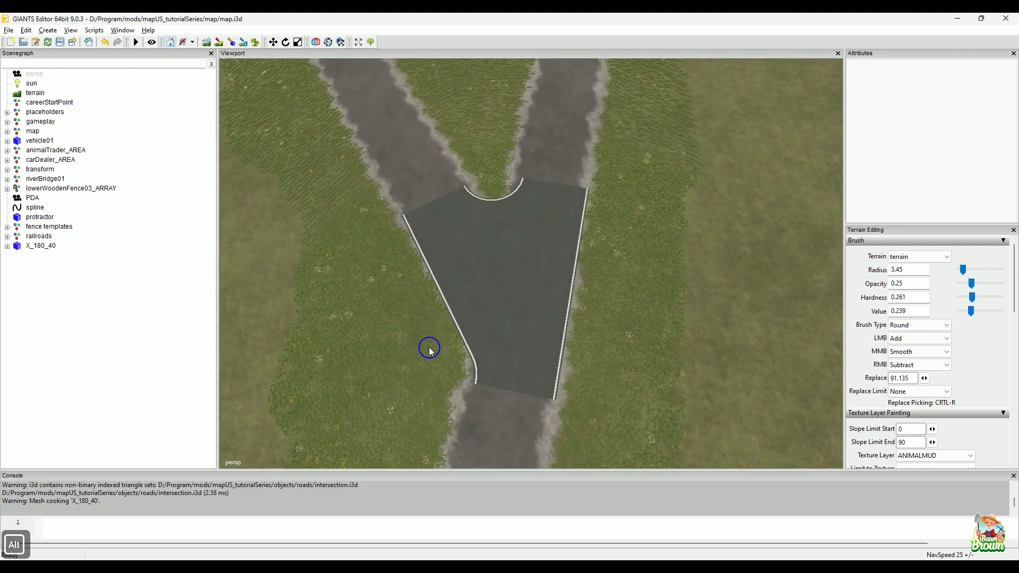
alt+drag(430, 349, 509, 381)
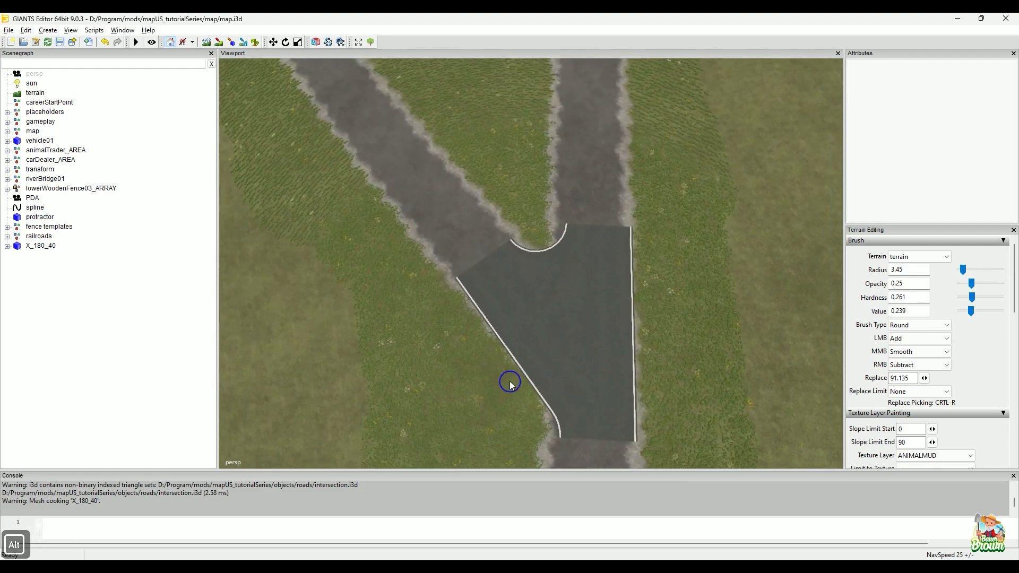
alt+right_drag(510, 381, 451, 387)
alt+middle_drag(499, 384, 457, 387)
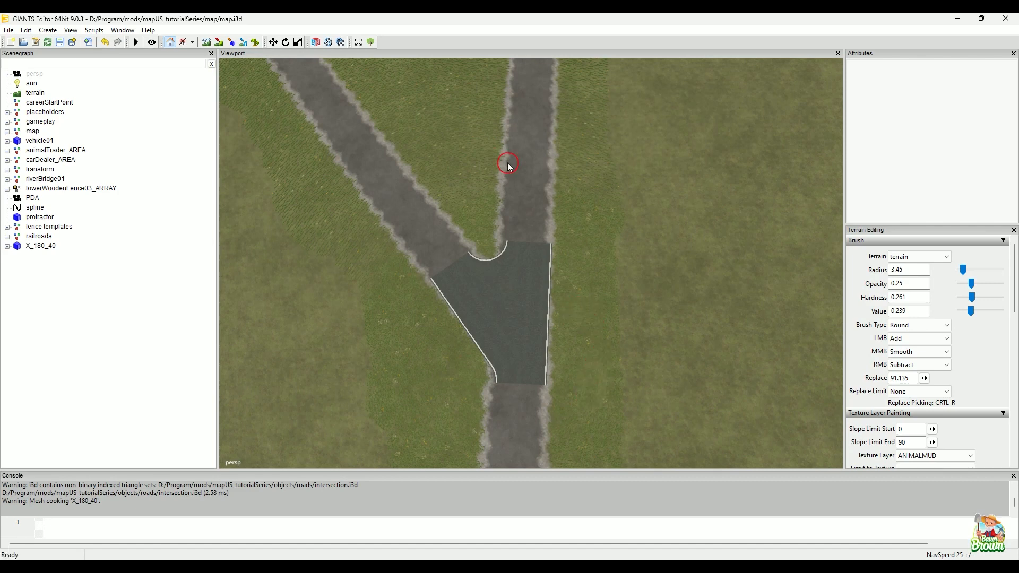
alt+right_drag(750, 243, 644, 305)
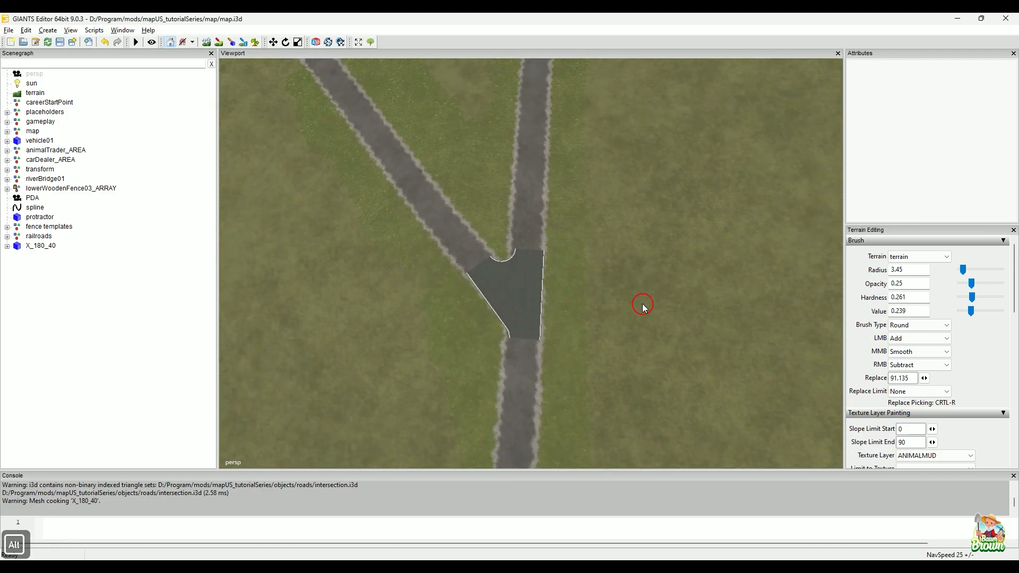
alt+middle_drag(643, 306, 607, 412)
alt+drag(607, 412, 633, 310)
alt+middle_drag(617, 271, 592, 386)
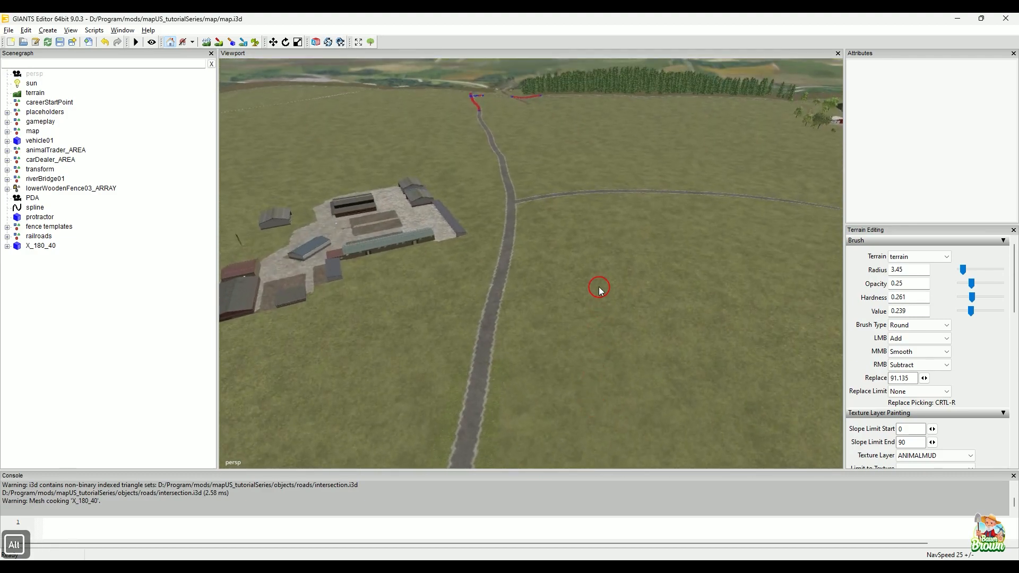
alt+drag(600, 288, 441, 422)
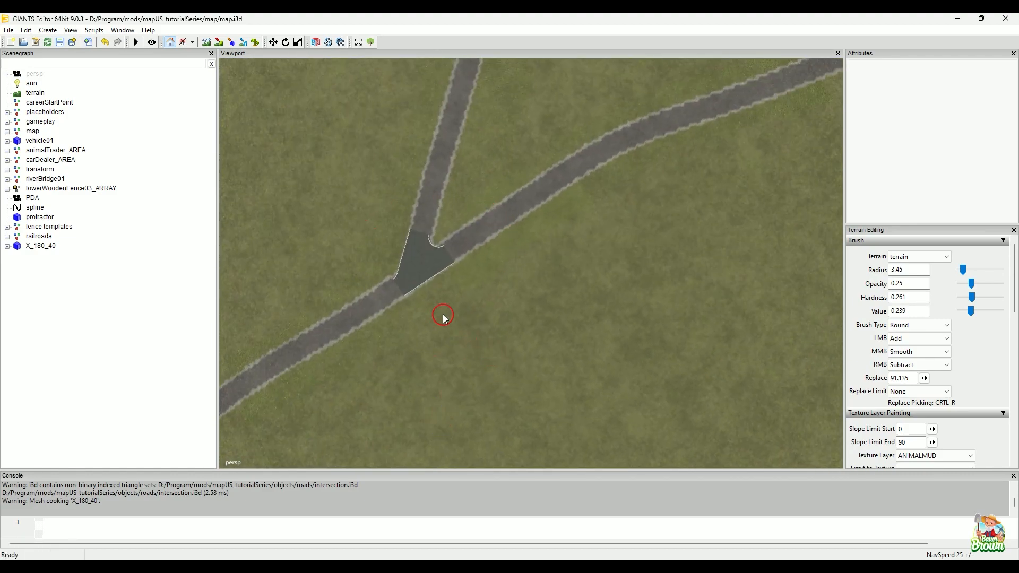
Step: Place the protractor on the second road junction, where the curved side road branches off
alt+drag(543, 268, 306, 376)
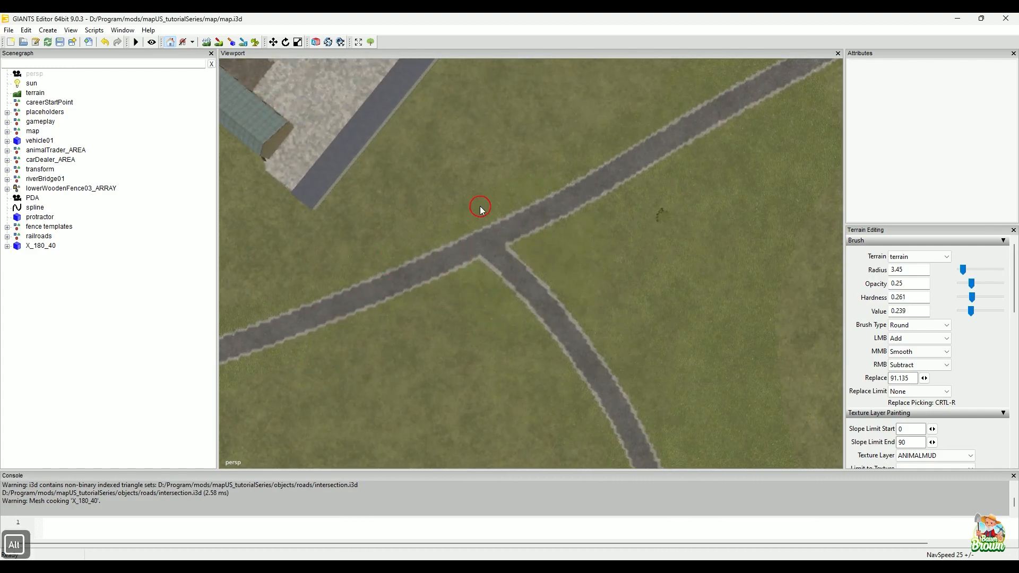
click(521, 212)
alt+drag(400, 350, 591, 330)
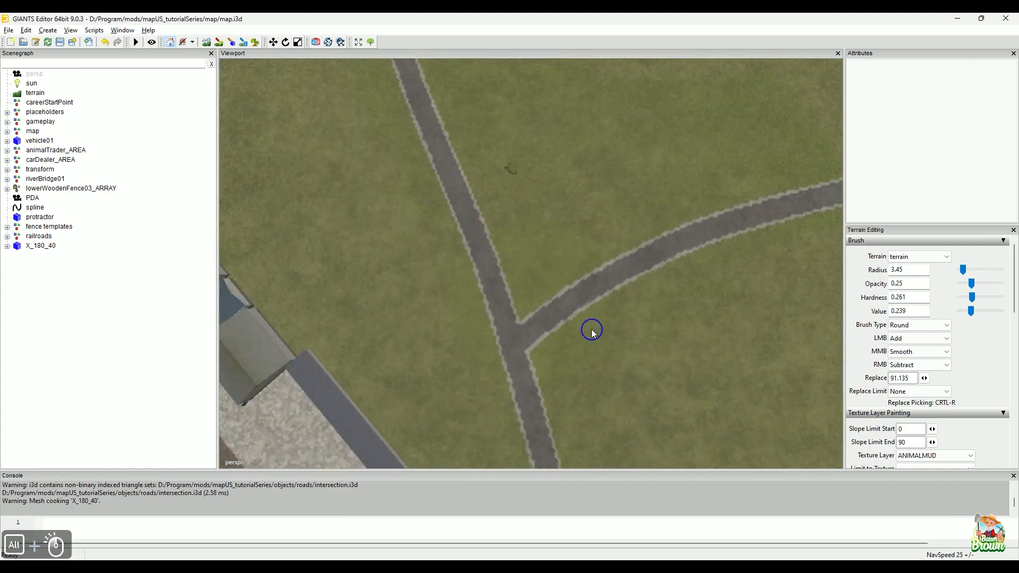
alt+right_drag(592, 329, 551, 269)
alt+middle_drag(550, 270, 552, 198)
alt+drag(568, 285, 548, 260)
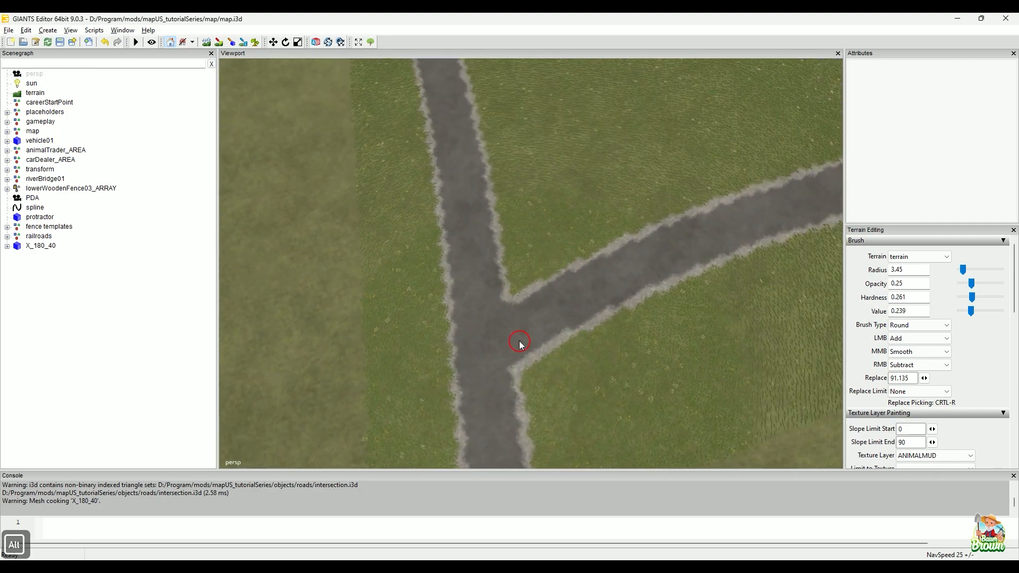
alt+middle_drag(519, 341, 527, 272)
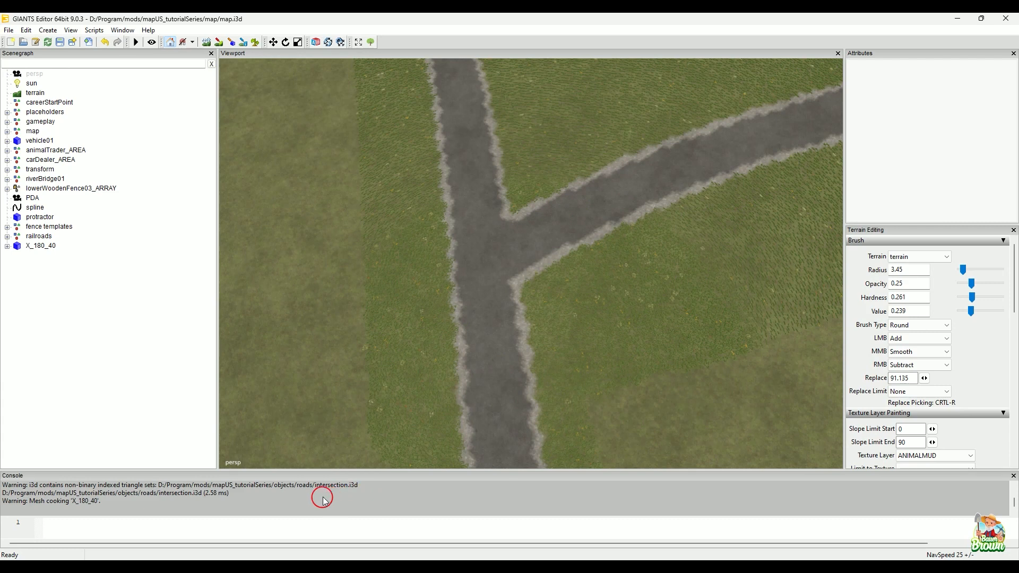
click(73, 499)
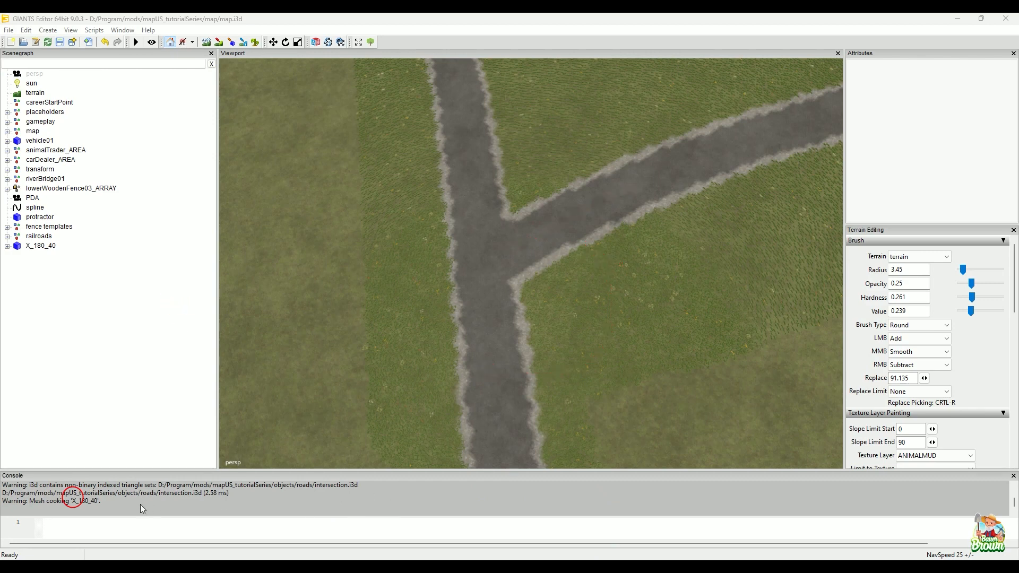
click(48, 217)
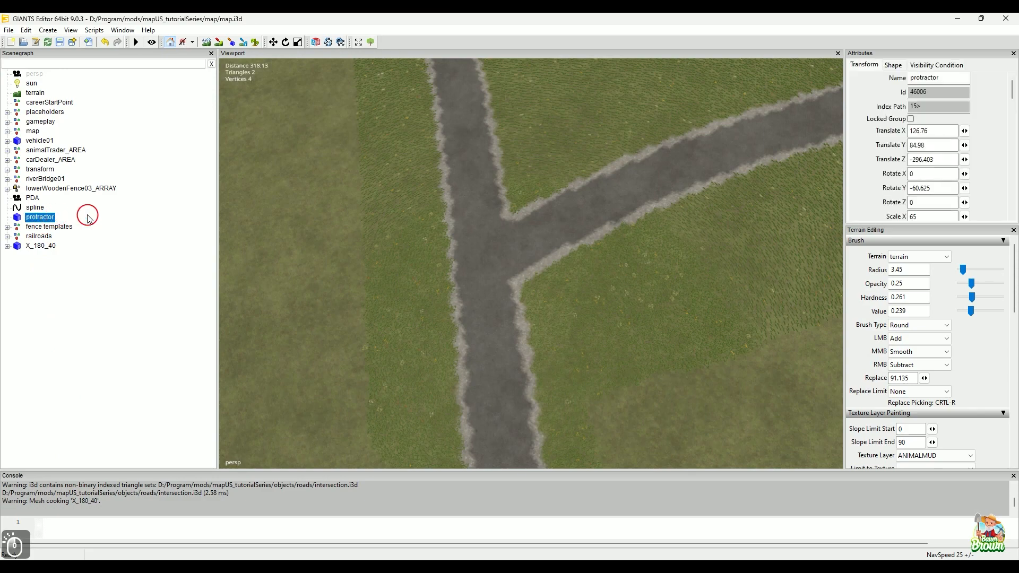
key(ctrl+b)
click(477, 276)
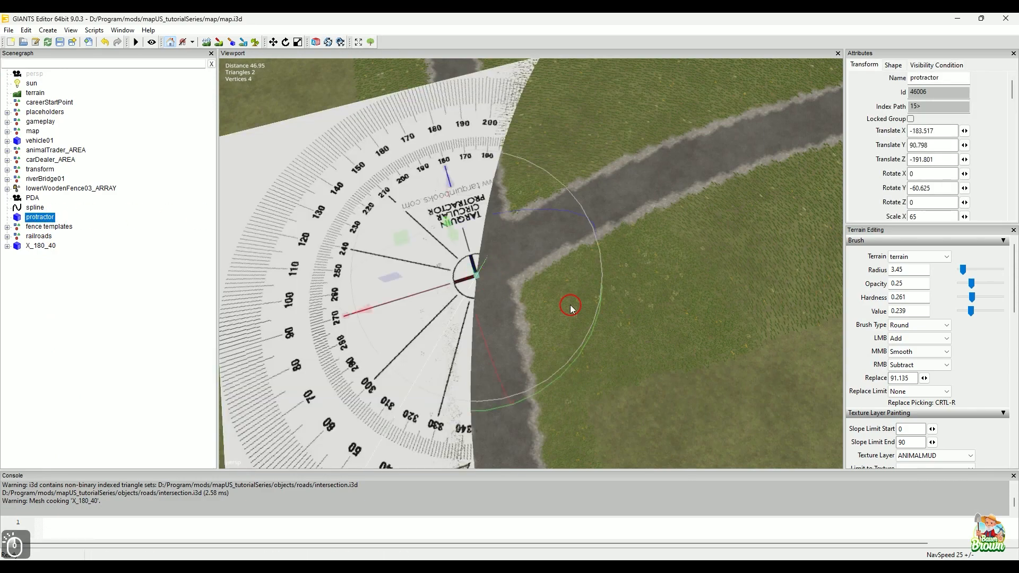
Step: Raise the protractor above the terrain to Translate Y about 92.355
alt+right_drag(602, 320, 525, 338)
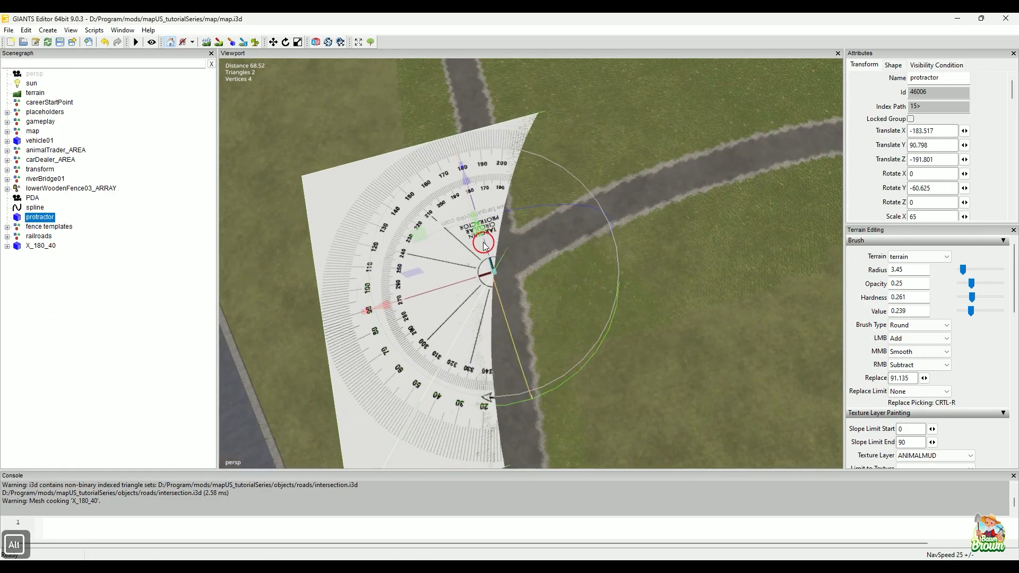
alt+drag(477, 404, 513, 262)
alt+middle_drag(494, 342, 541, 234)
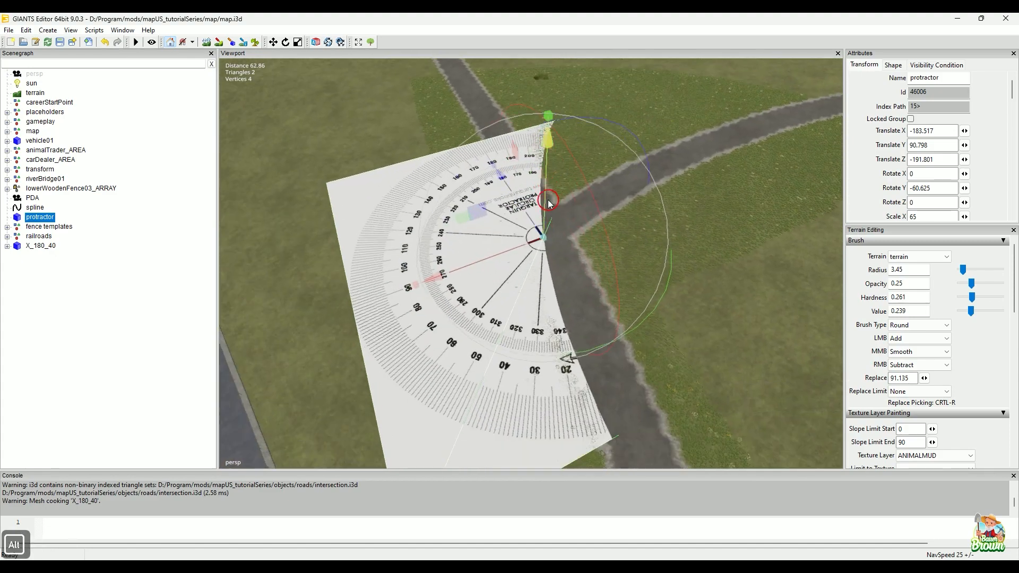
drag(547, 199, 546, 183)
alt+middle_drag(631, 227, 627, 240)
alt+drag(626, 242, 657, 298)
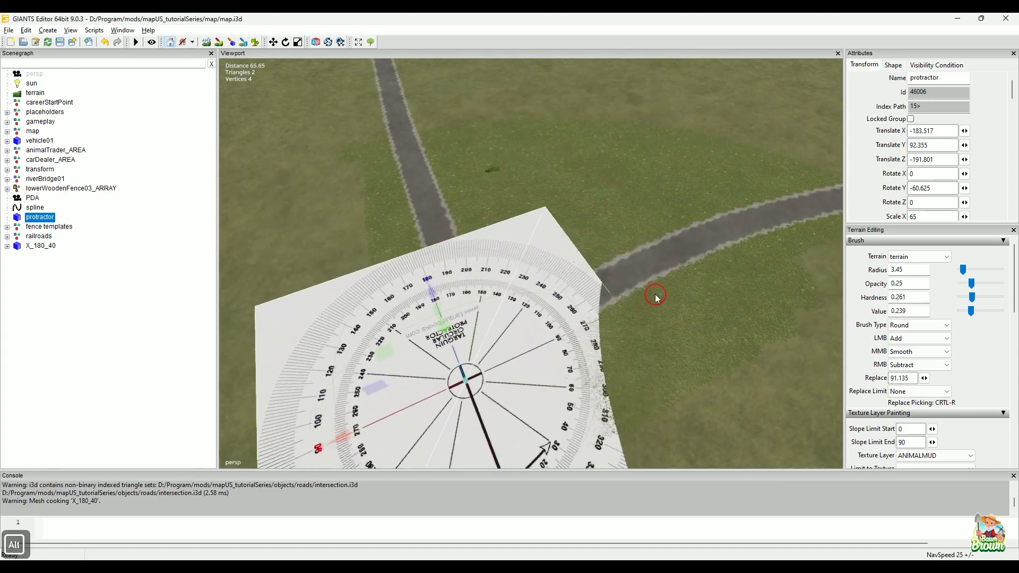
Step: Rotate the protractor to Rotate Y about -72.362 and move it to Translate X about -184.278 and Translate Z about -194.196
alt+middle_drag(658, 361, 653, 294)
alt+right_drag(652, 294, 549, 350)
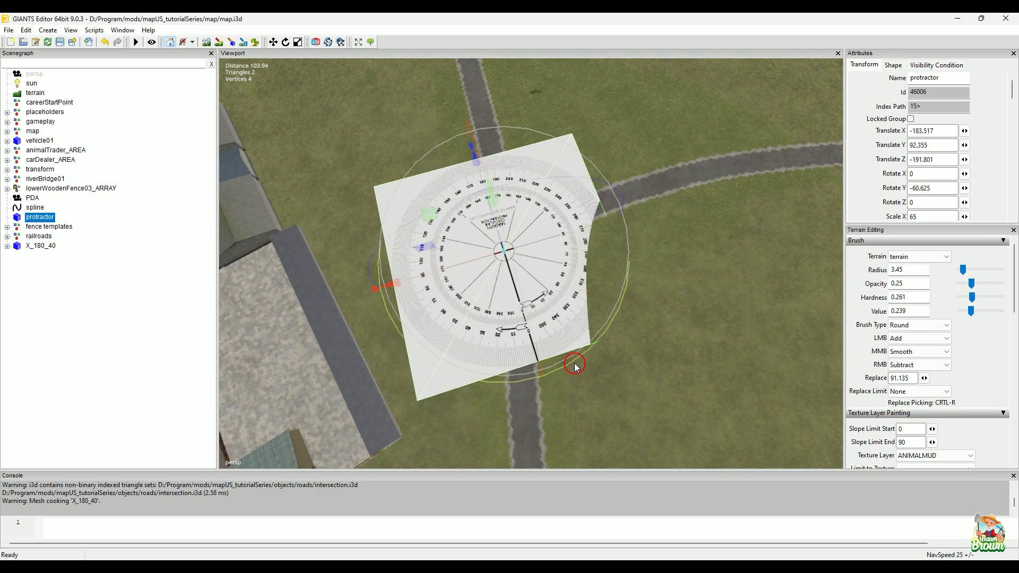
drag(572, 367, 547, 384)
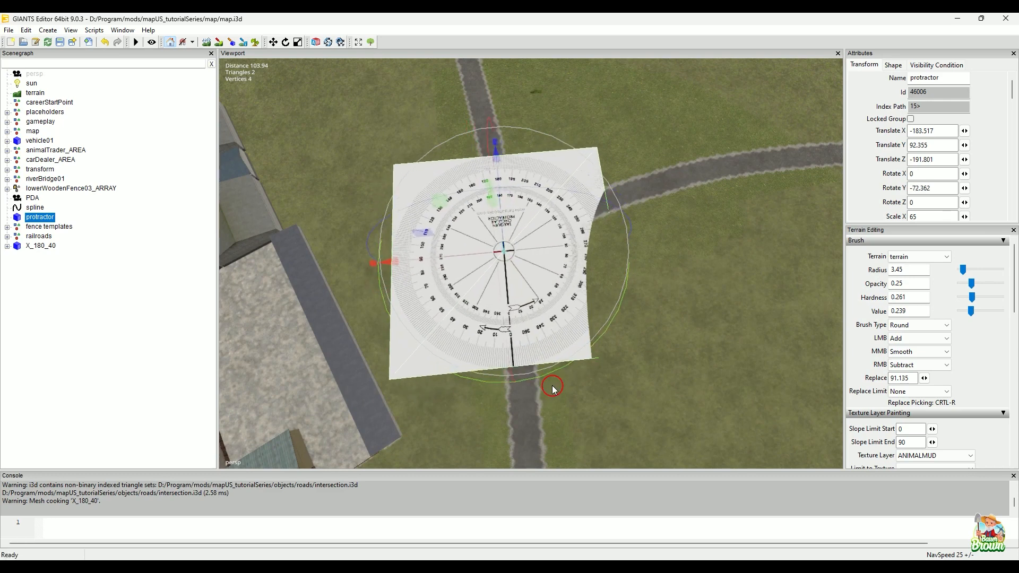
drag(432, 255, 505, 412)
Step: Read the curved side road's angle on the protractor and set the second branch angle (Winkel) to 255 in CrossingConstructor
alt+right_drag(505, 412, 546, 348)
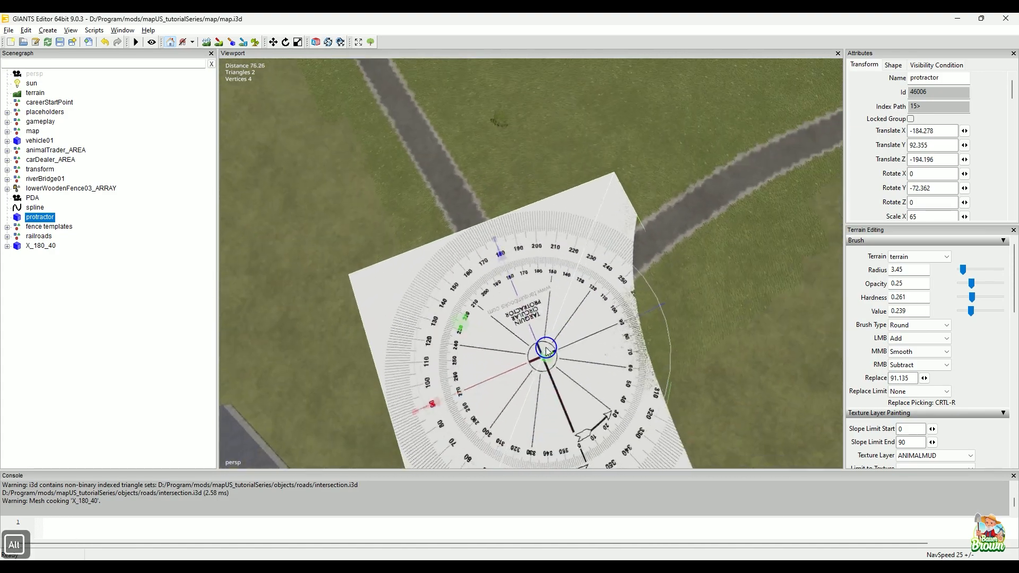
alt+middle_drag(587, 333, 582, 366)
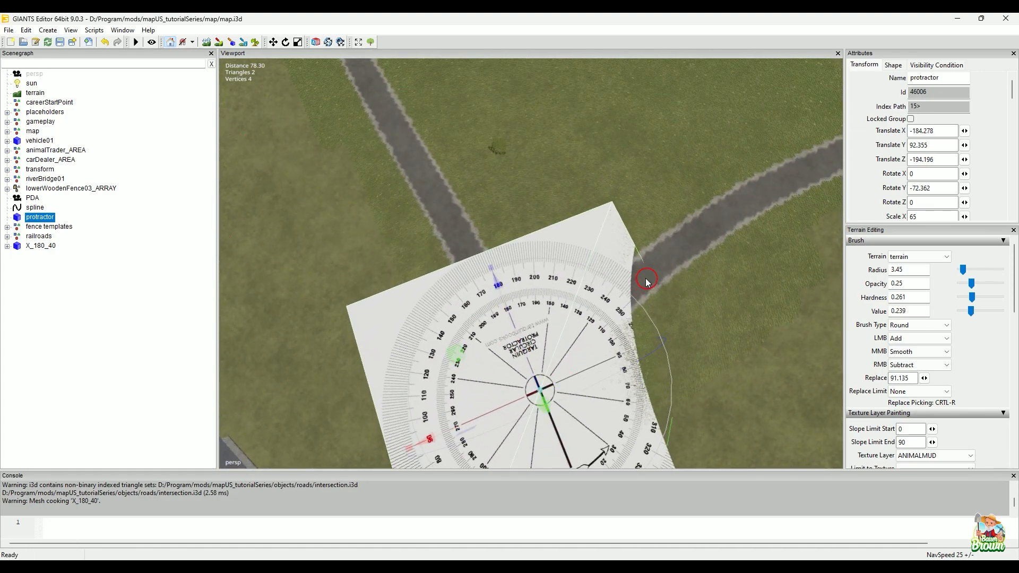
alt+right_drag(517, 408, 605, 288)
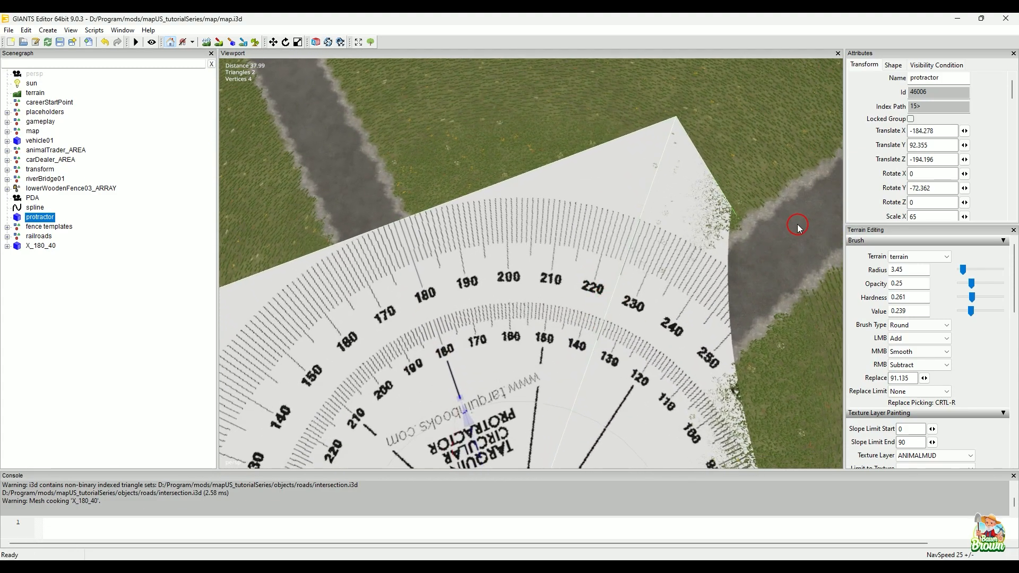
alt+right_drag(773, 336, 610, 390)
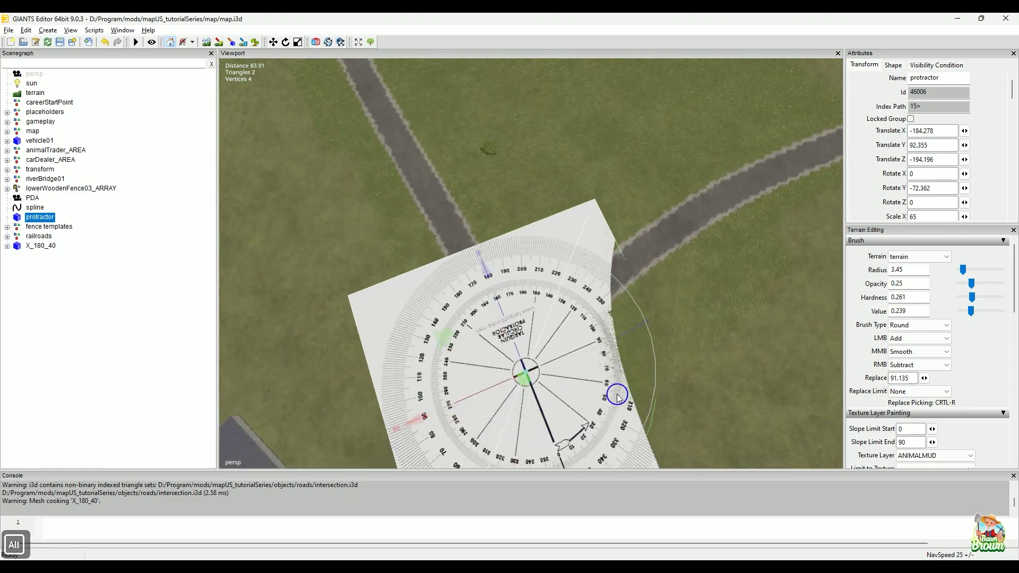
alt+middle_drag(635, 393, 622, 353)
click(710, 509)
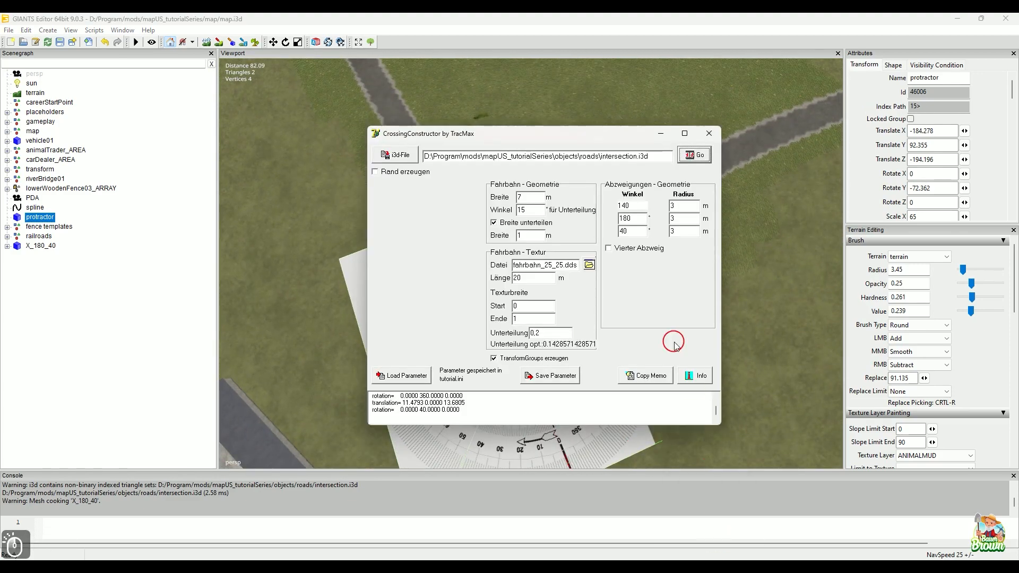
double_click(624, 218)
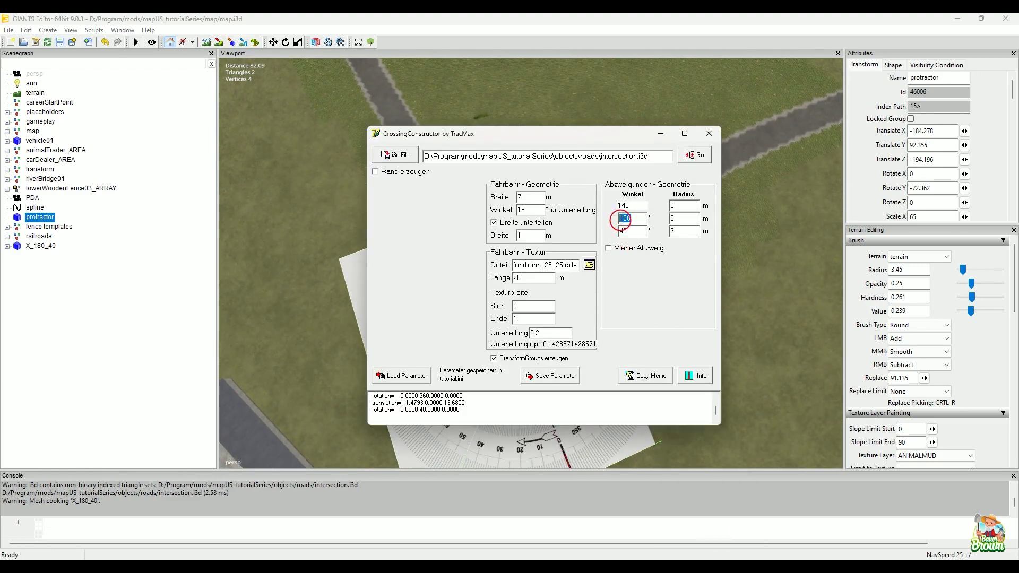
text(255)
click(661, 139)
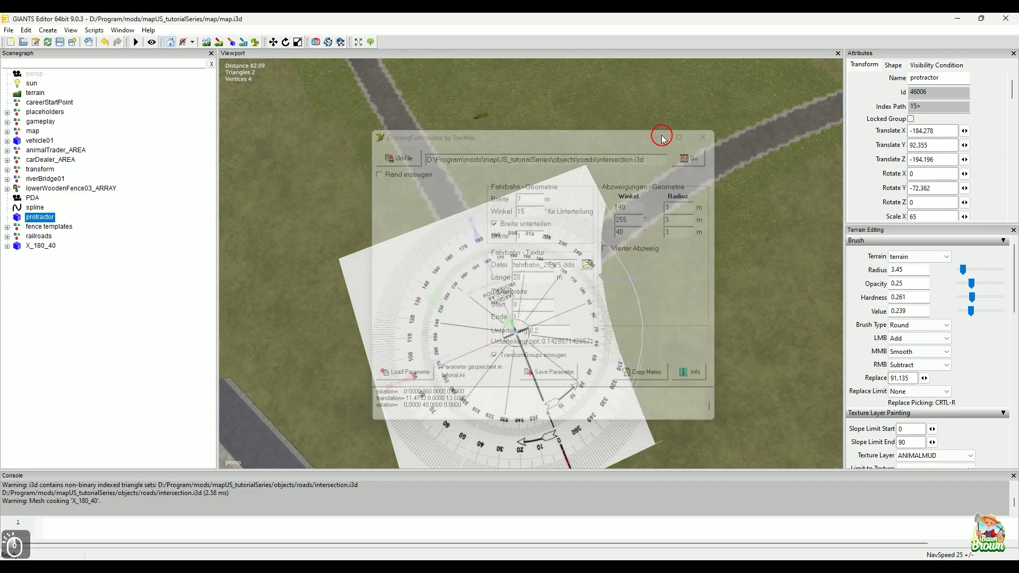
Step: Set the third branch angle to 70 in CrossingConstructor and generate the crossing into intersection.i3d
mouse_move(709, 303)
alt+right_down()
mouse_move(660, 297)
mouse_move(648, 285)
mouse_move(633, 326)
alt+right_up()
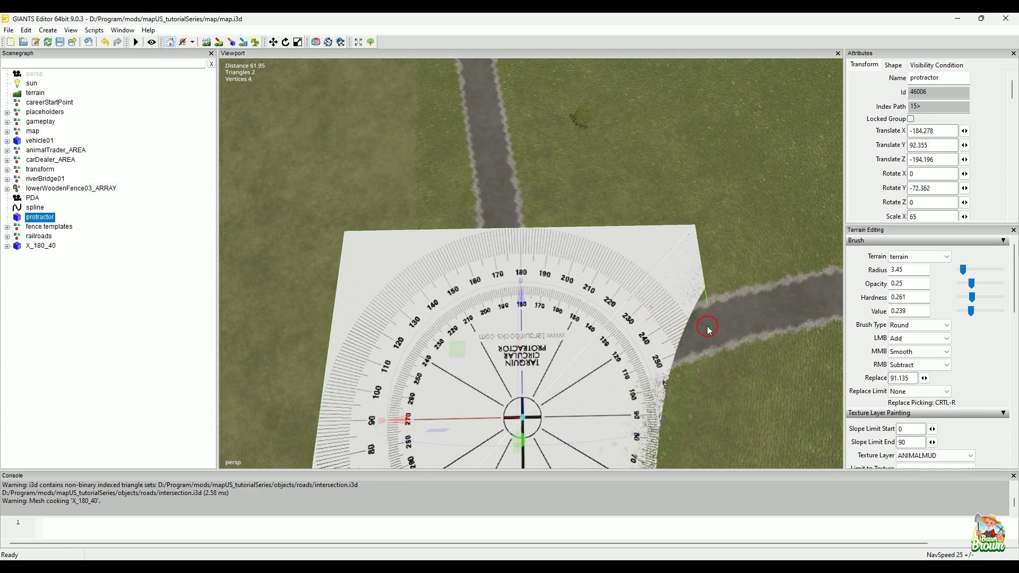
click(73, 501)
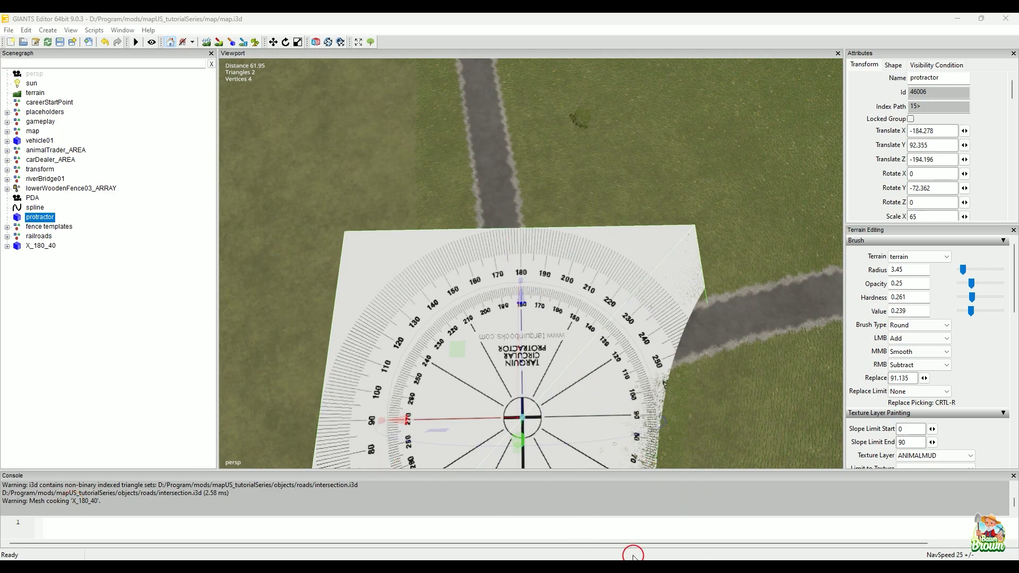
click(690, 567)
drag(638, 234, 614, 236)
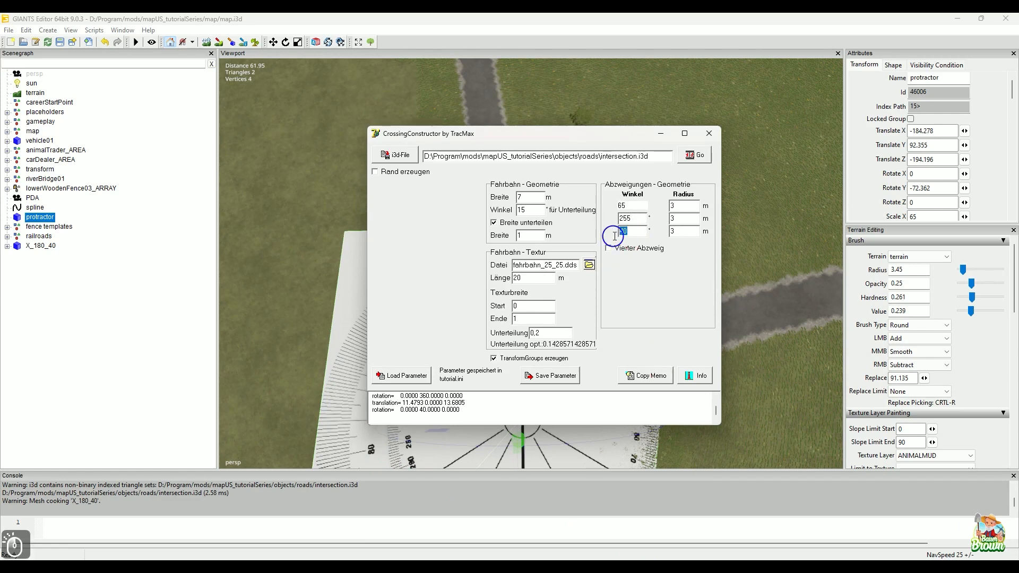
text(70)
double_click(629, 206)
text(35)
click(696, 155)
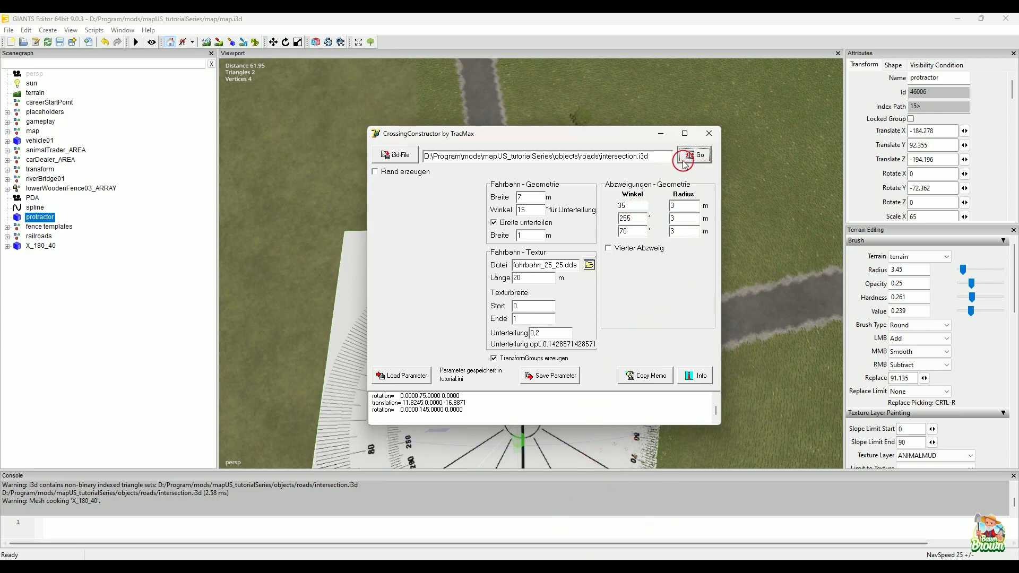
click(661, 134)
Step: Lower the protractor below the terrain to Translate Y about 86.023
alt+middle_drag(702, 277, 630, 273)
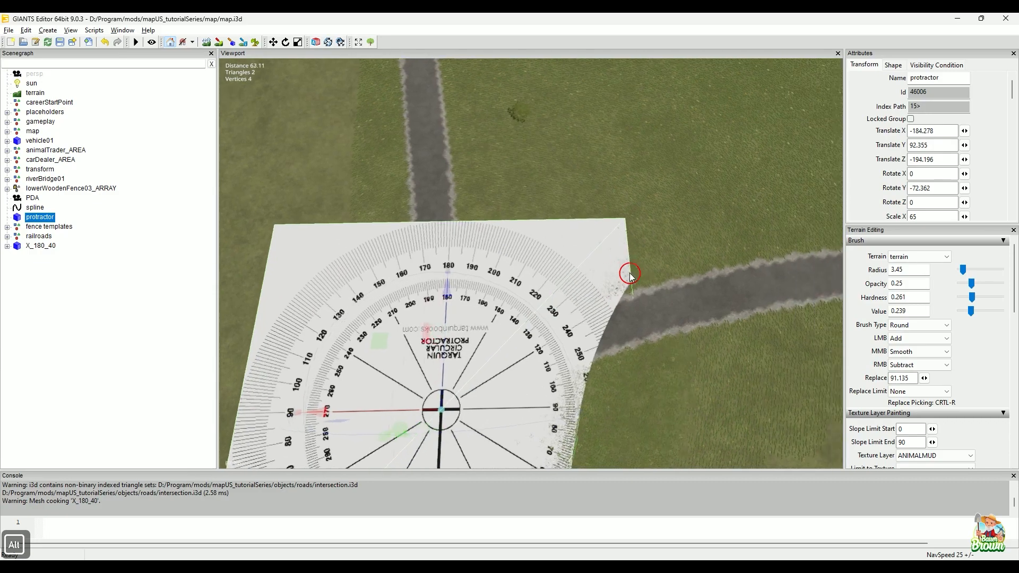
alt+drag(631, 275, 507, 139)
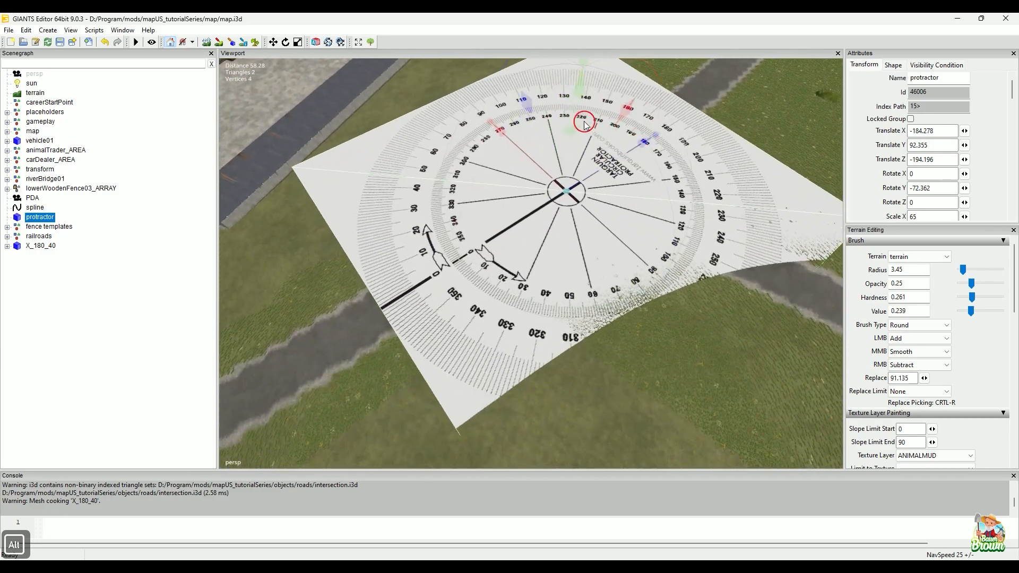
drag(576, 109, 575, 142)
alt+drag(500, 272, 652, 327)
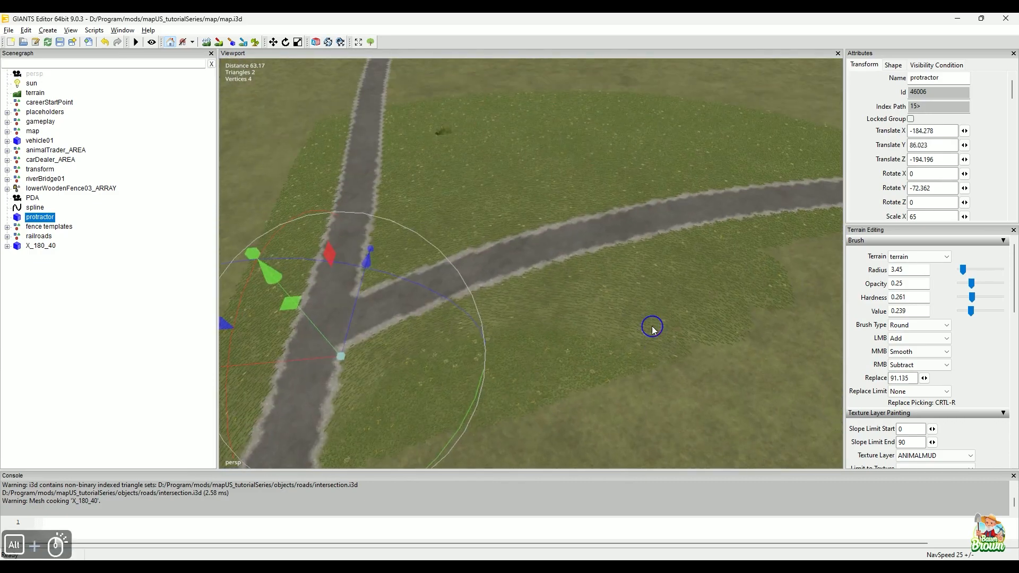
alt+right_drag(652, 327, 572, 429)
Step: Import intersection.i3d from the mapUS_tutorialSeries roads folder into the map scene in GIANTS Editor
mouse_move(709, 567)
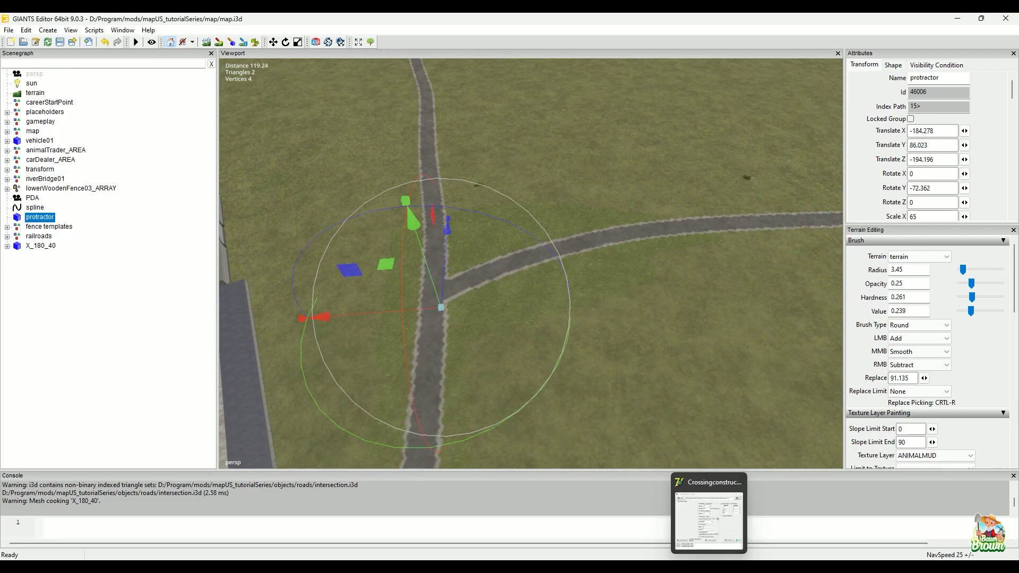
click(499, 567)
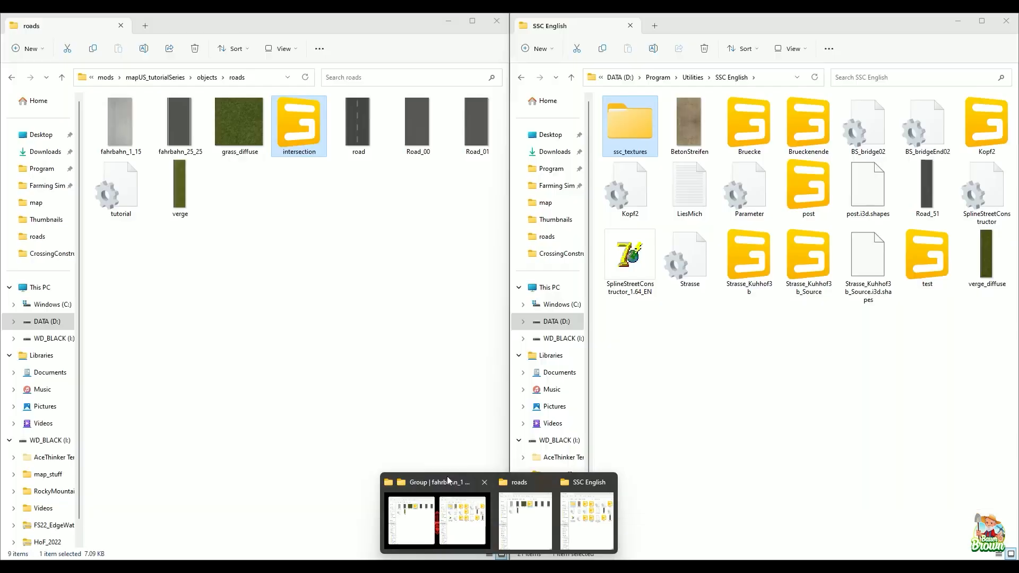
click(448, 476)
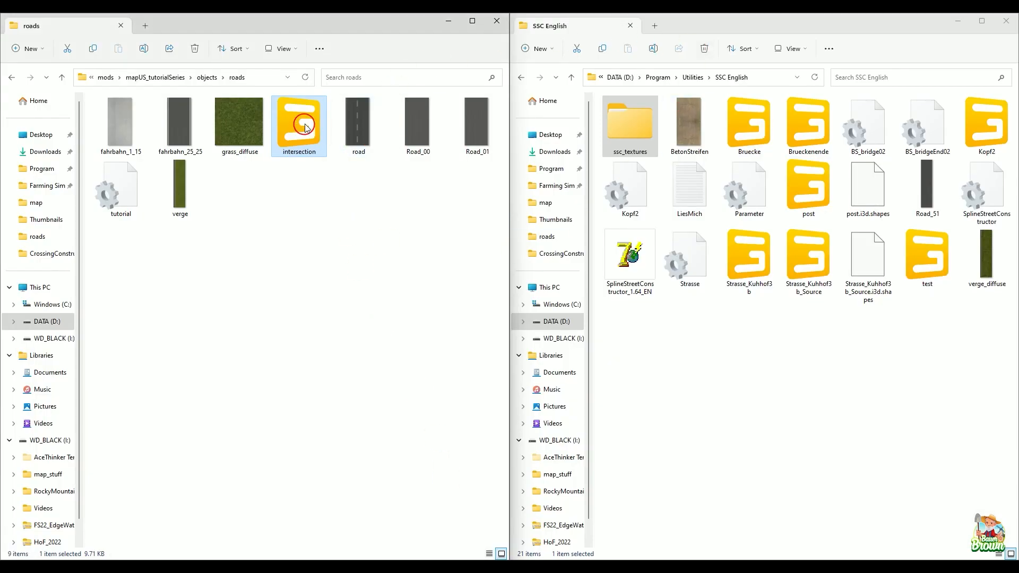
click(957, 17)
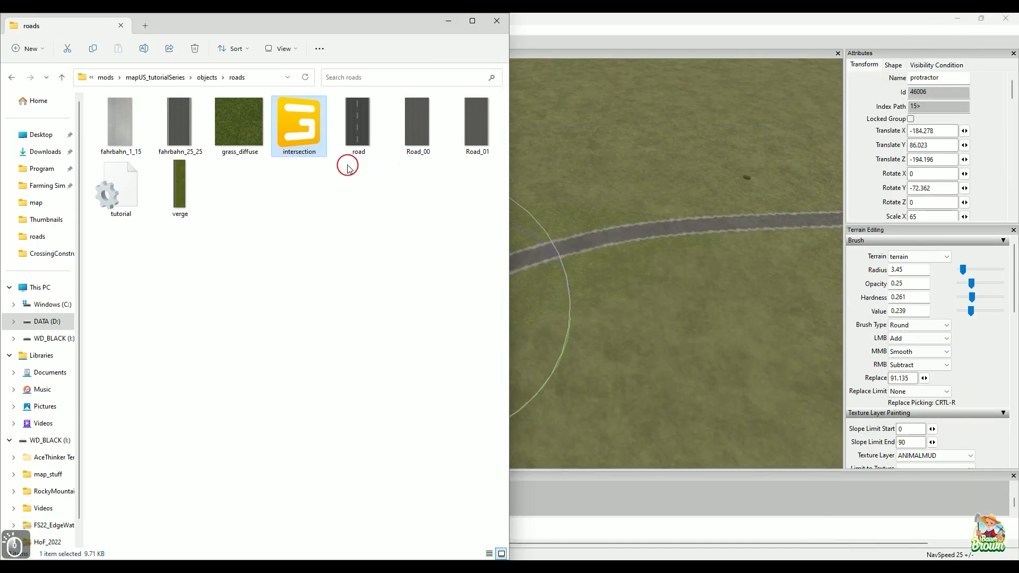
drag(304, 118, 572, 155)
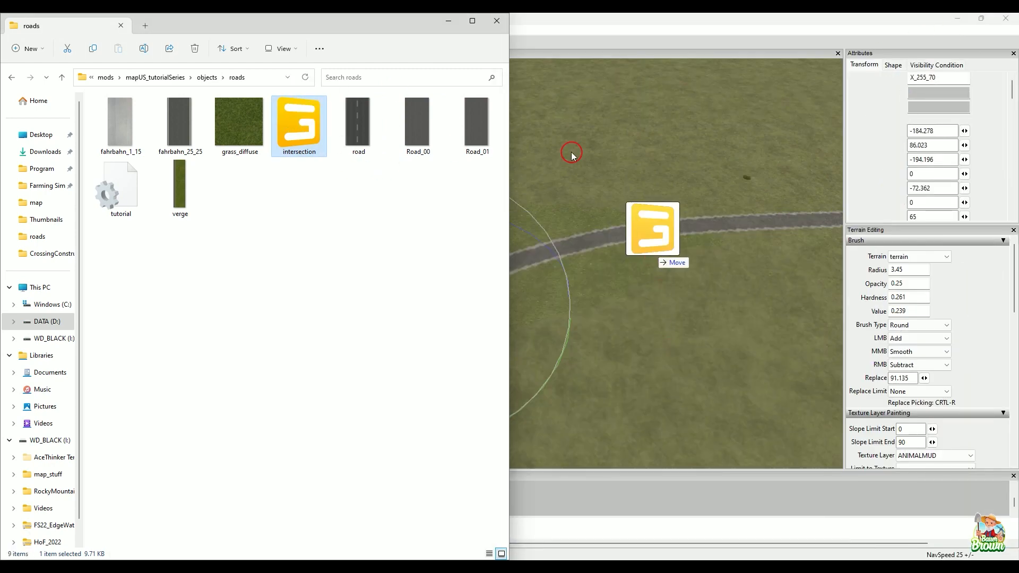
click(448, 21)
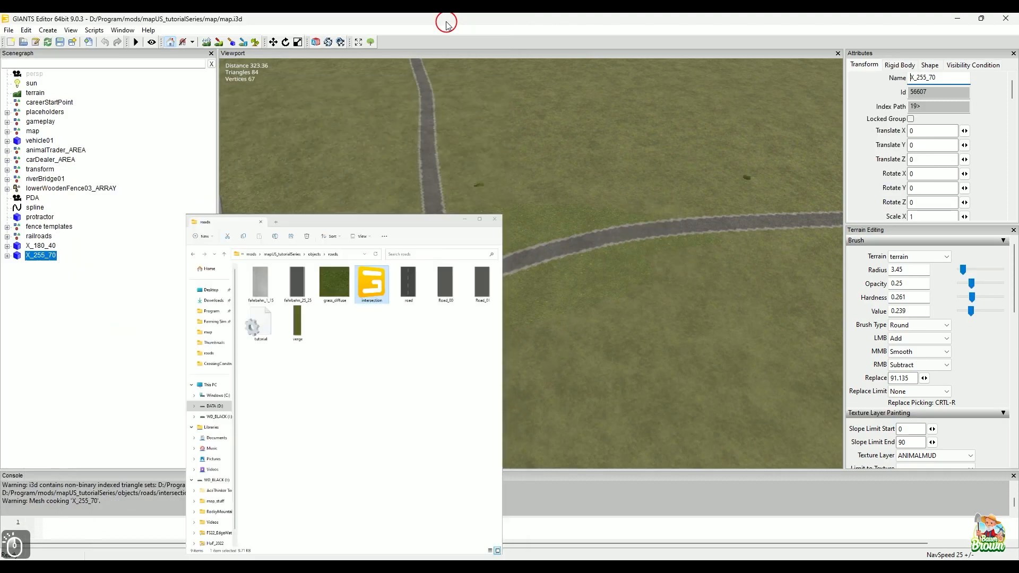
Step: Try placing the X_255_70 crossing on the fork of the two roads at about X -183.992, Z -193.918
key(alt)
alt+middle_drag(528, 321, 610, 280)
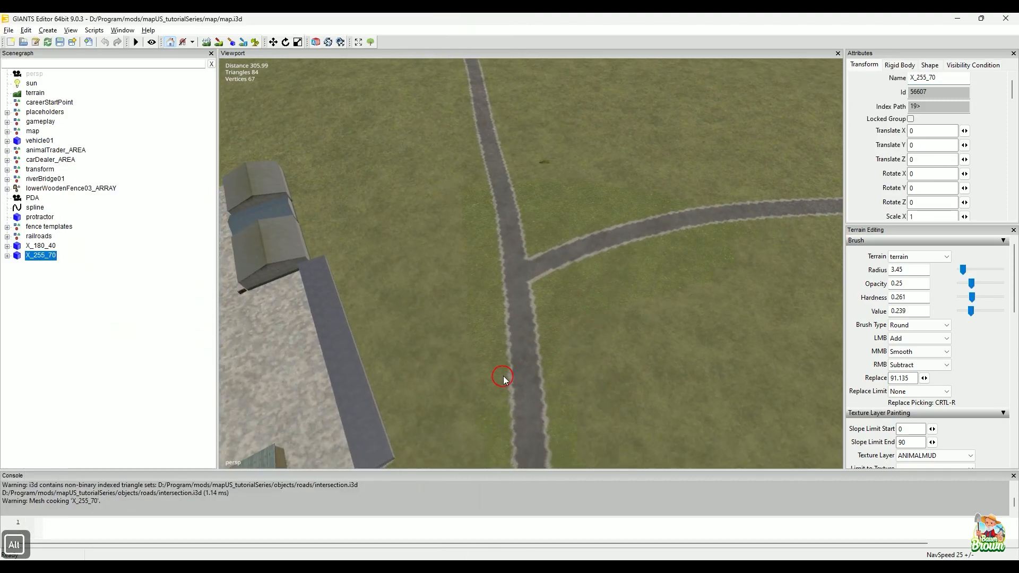
alt+right_drag(503, 380, 619, 279)
mouse_move(619, 280)
alt+middle_down()
mouse_move(629, 366)
mouse_move(613, 302)
alt+middle_up()
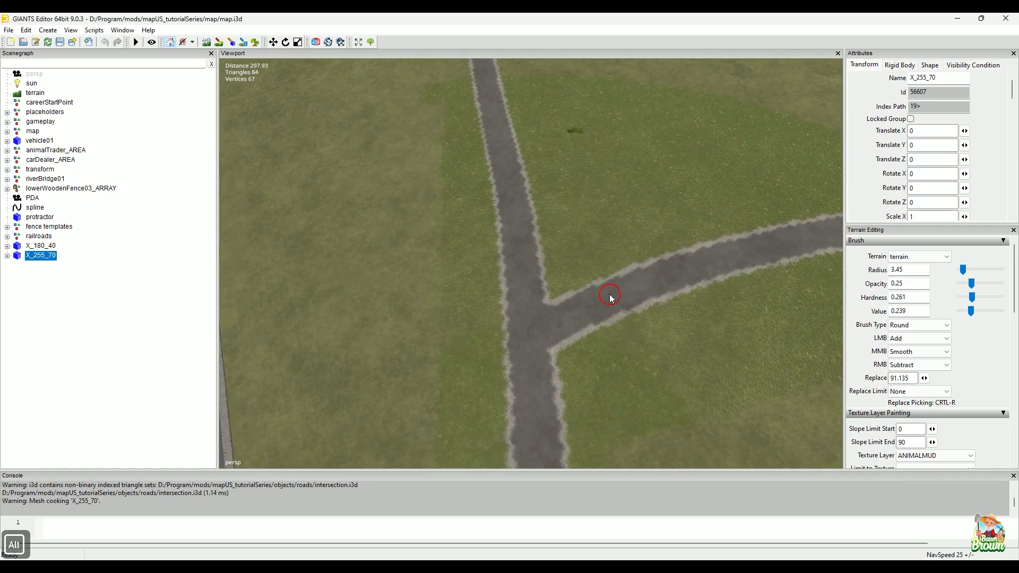
key(ctrl+b)
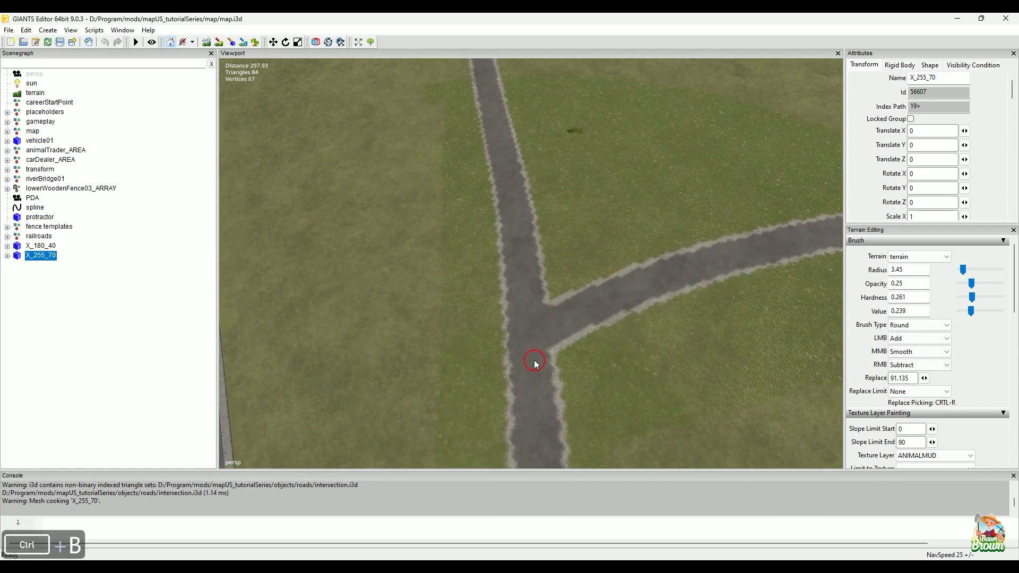
click(536, 346)
alt+middle_drag(609, 386, 608, 310)
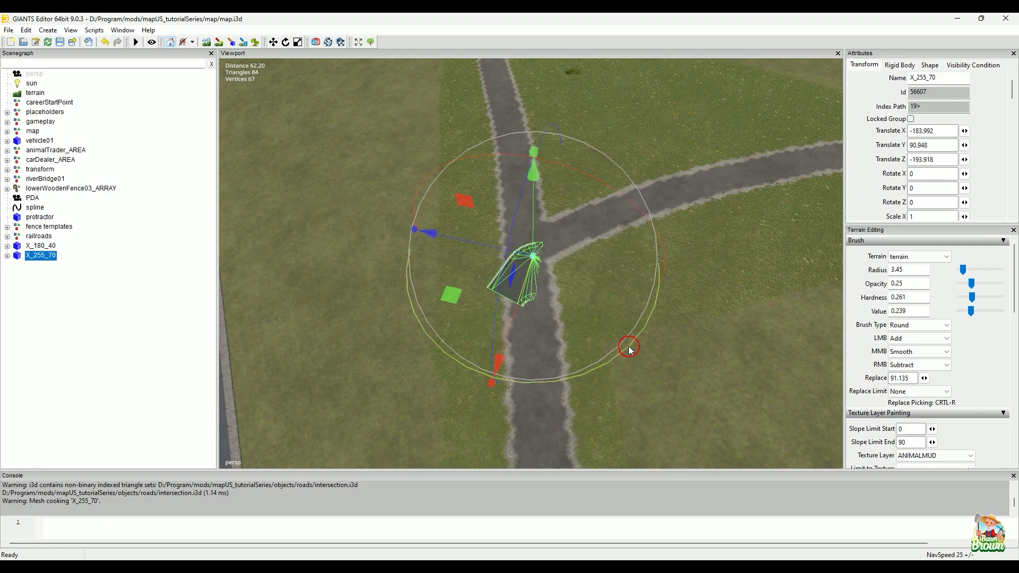
Step: Try to align the X_255_70 crossing by turning it to Rotate Y about 66.096 and raising it to Translate Y about 94.585
drag(629, 349, 596, 145)
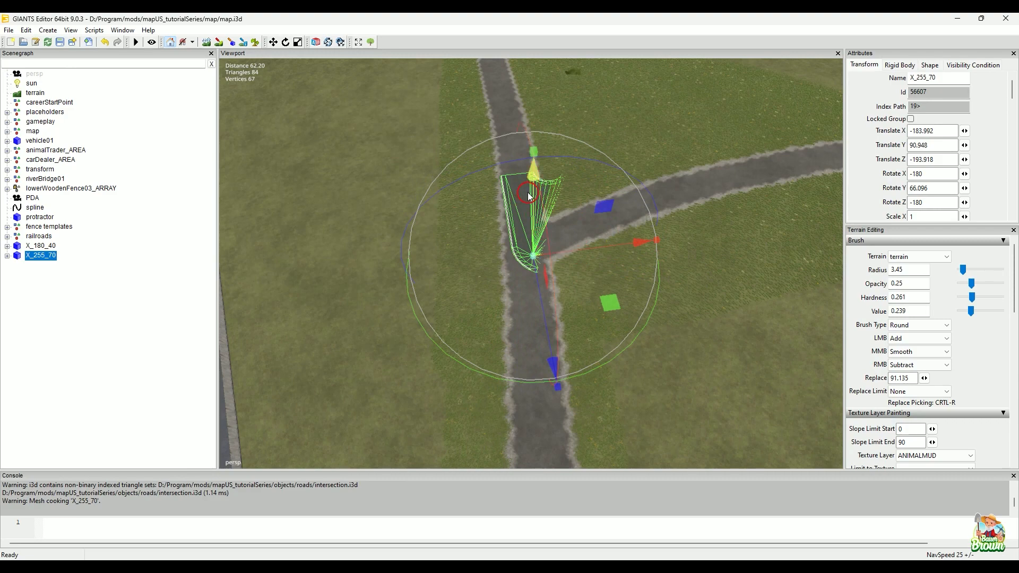
drag(528, 192, 521, 168)
alt+middle_drag(490, 265, 501, 220)
scroll(606, 293, down, 1)
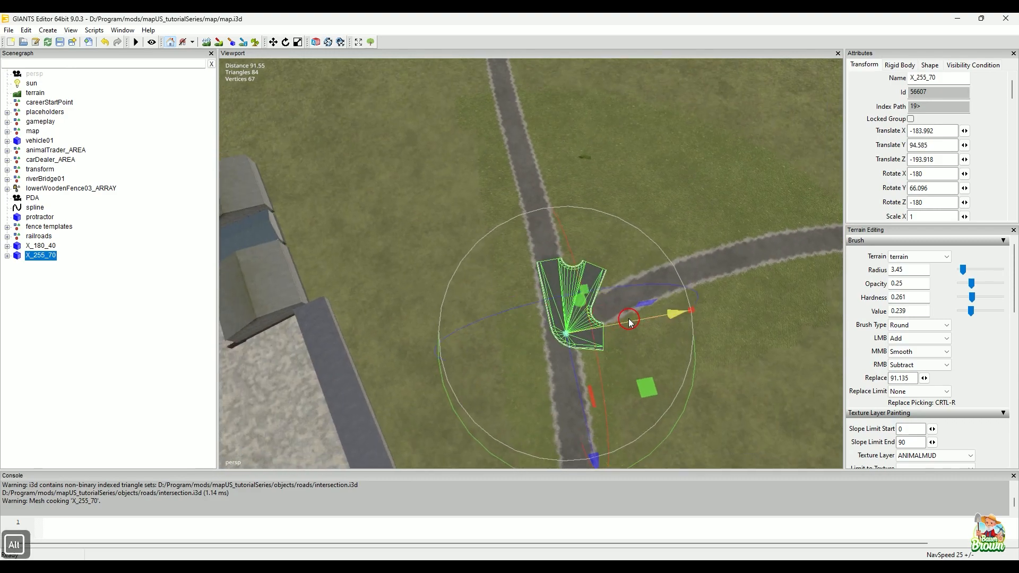
Step: Delete the X_255_70 crossing and raise the protractor above the terrain to Translate Y about 93.262
key(Delete)
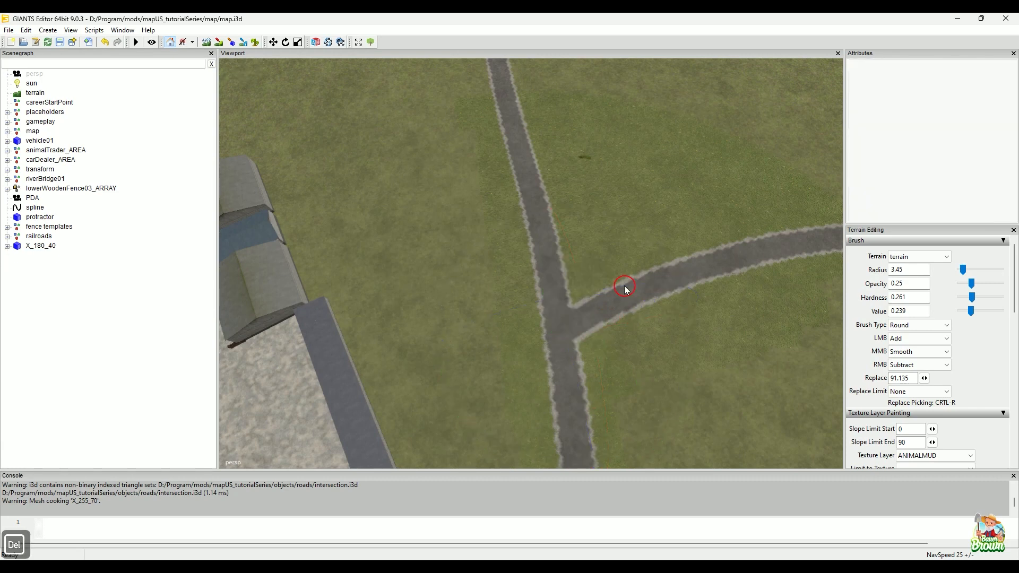
click(42, 217)
alt+middle_drag(471, 270, 424, 107)
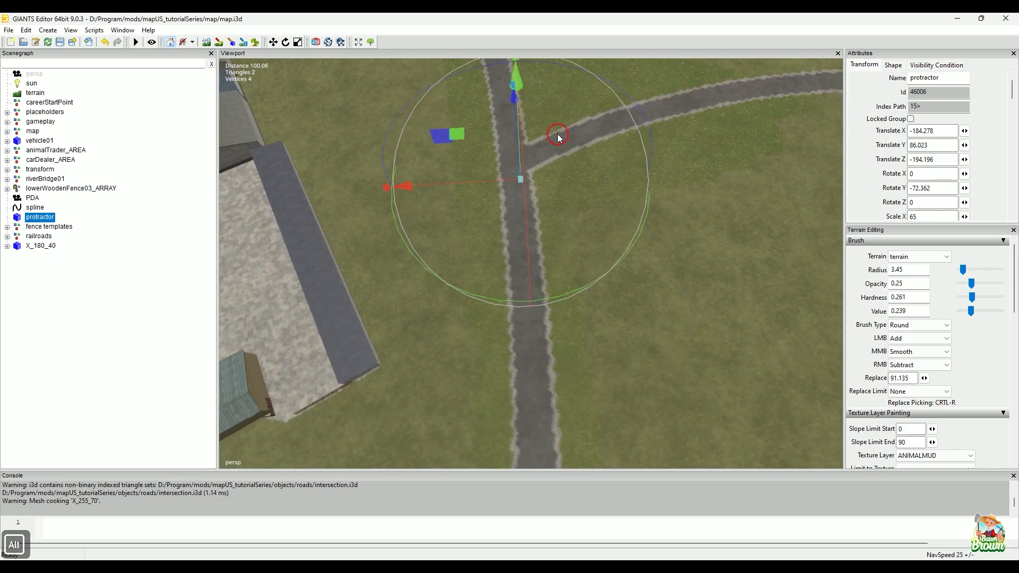
alt+drag(478, 198, 521, 264)
alt+middle_drag(521, 264, 610, 196)
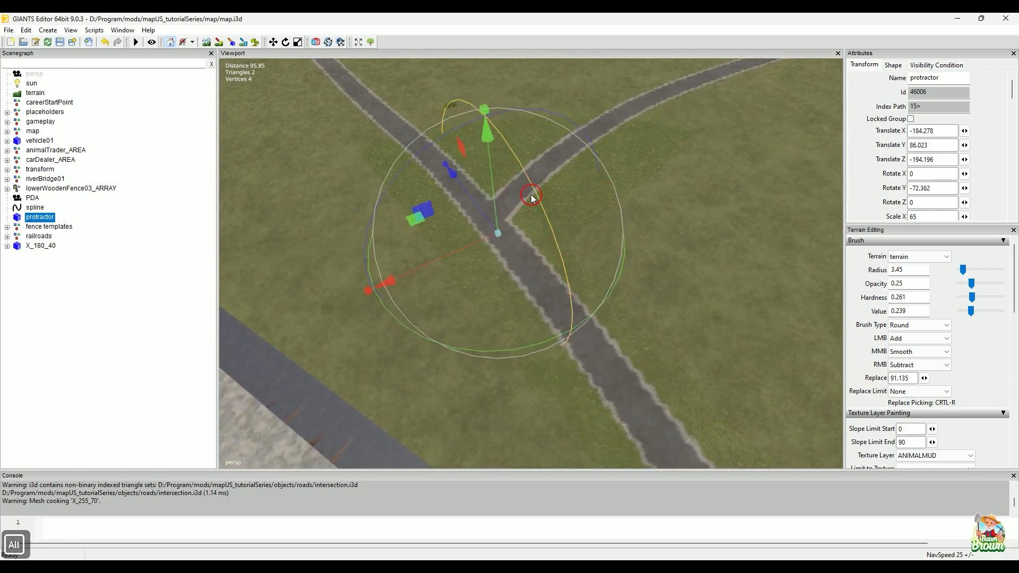
drag(495, 201, 493, 168)
Step: Read the curved side road's angle on the protractor's inner scale, and regenerate intersection.i3d in CrossingConstructor with the second branch angle (Winkel) at 115
alt+drag(515, 233, 539, 320)
alt+right_drag(539, 320, 601, 273)
alt+middle_drag(600, 272, 590, 299)
alt+middle_drag(601, 247, 647, 406)
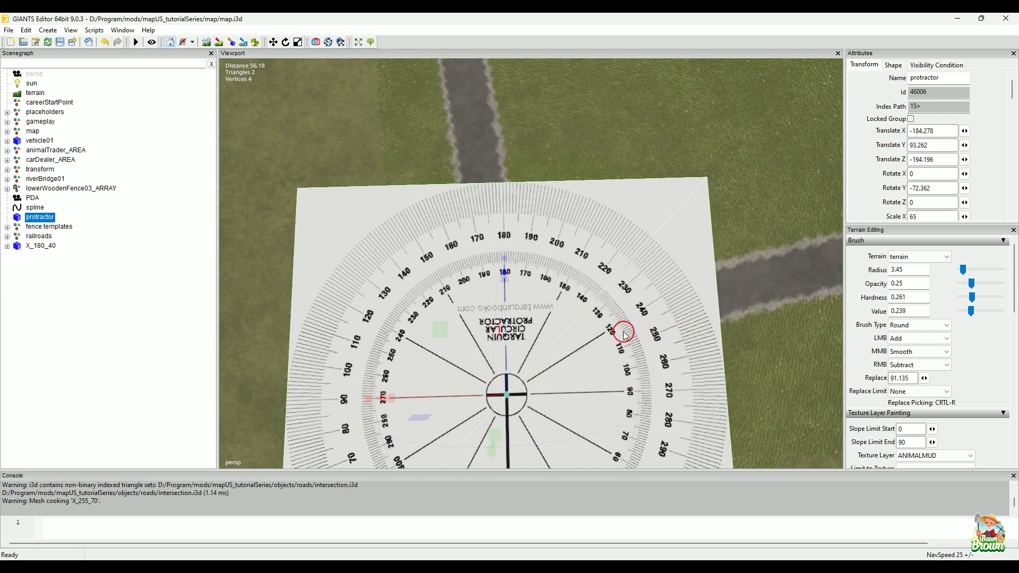
alt+drag(630, 318, 494, 334)
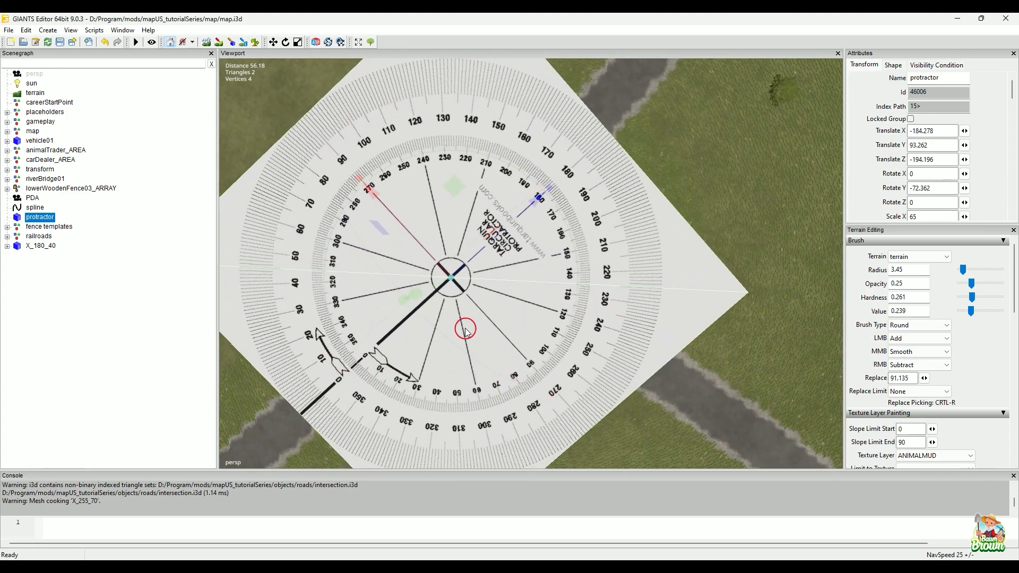
alt+drag(461, 358, 664, 348)
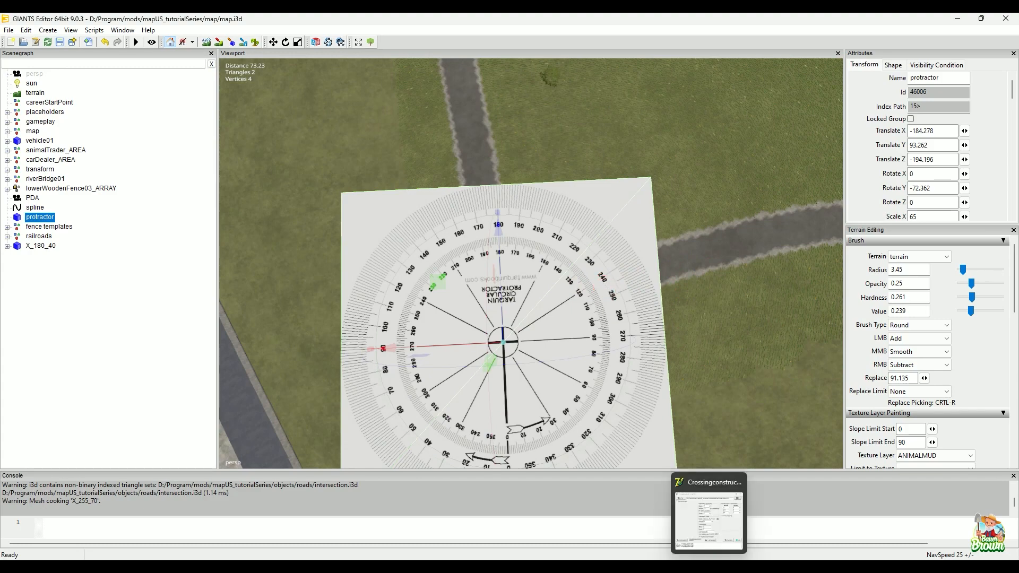
click(711, 552)
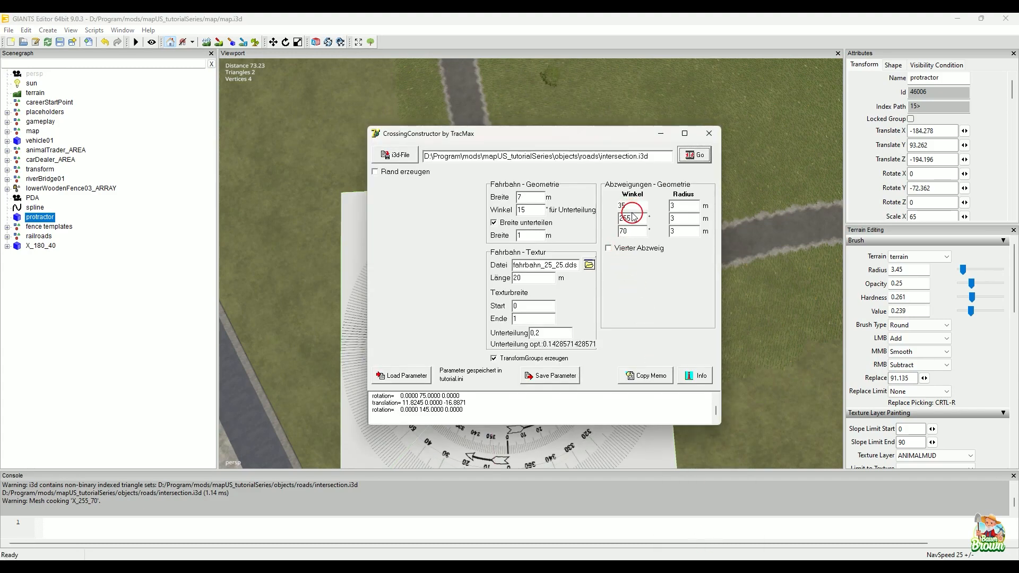
drag(637, 218, 614, 221)
text(115)
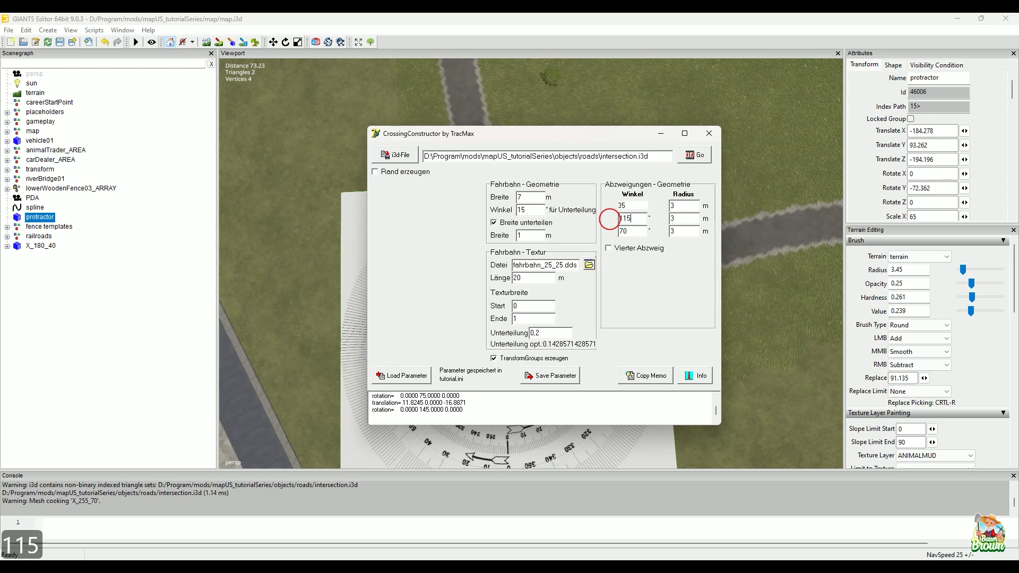
click(694, 155)
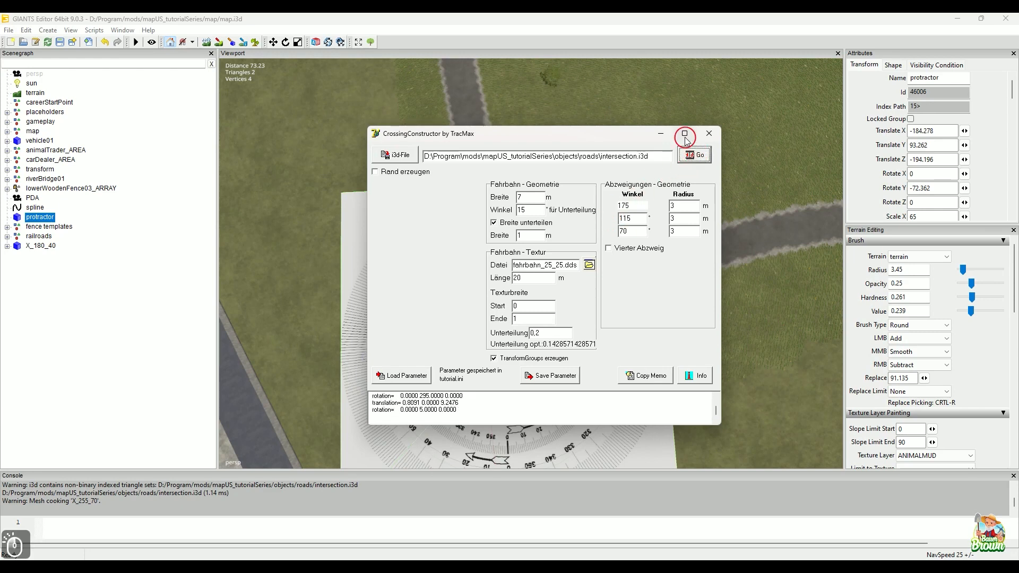
click(664, 135)
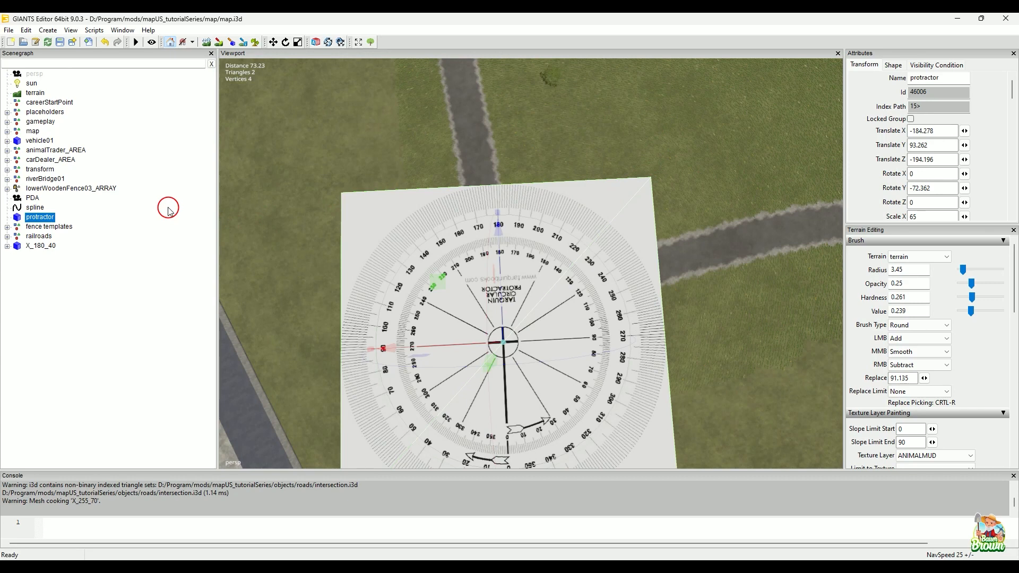
Step: Hide the protractor in GIANTS Editor and import the regenerated intersection.i3d from the mapUS_tutorialSeries roads folder into the map
key(ctrl+h)
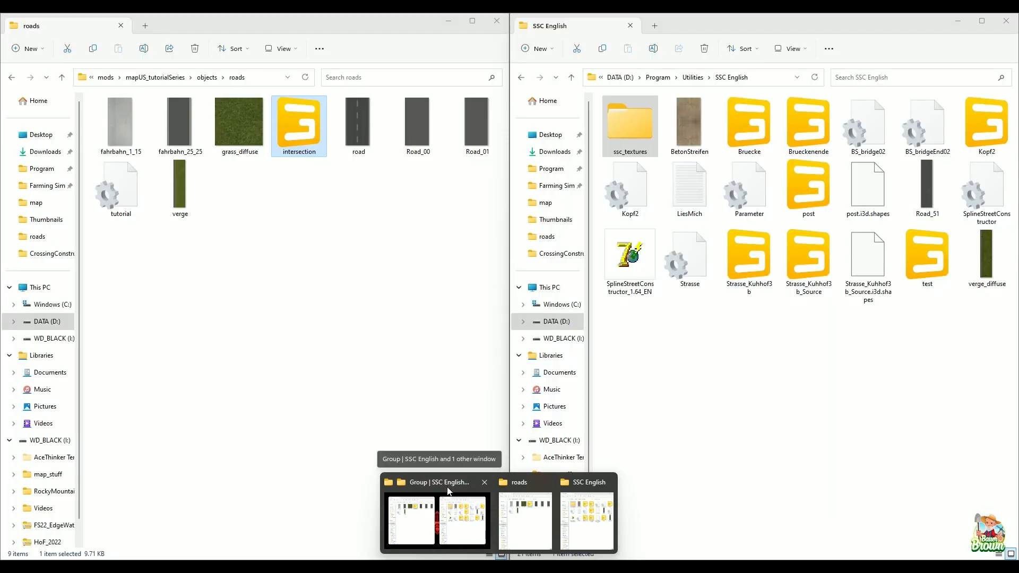
click(449, 491)
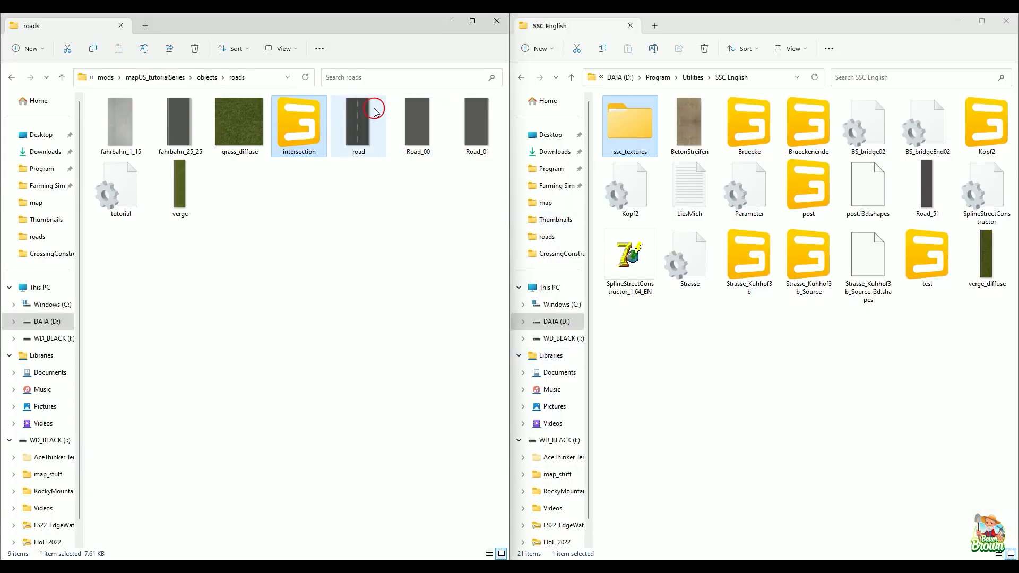
click(963, 24)
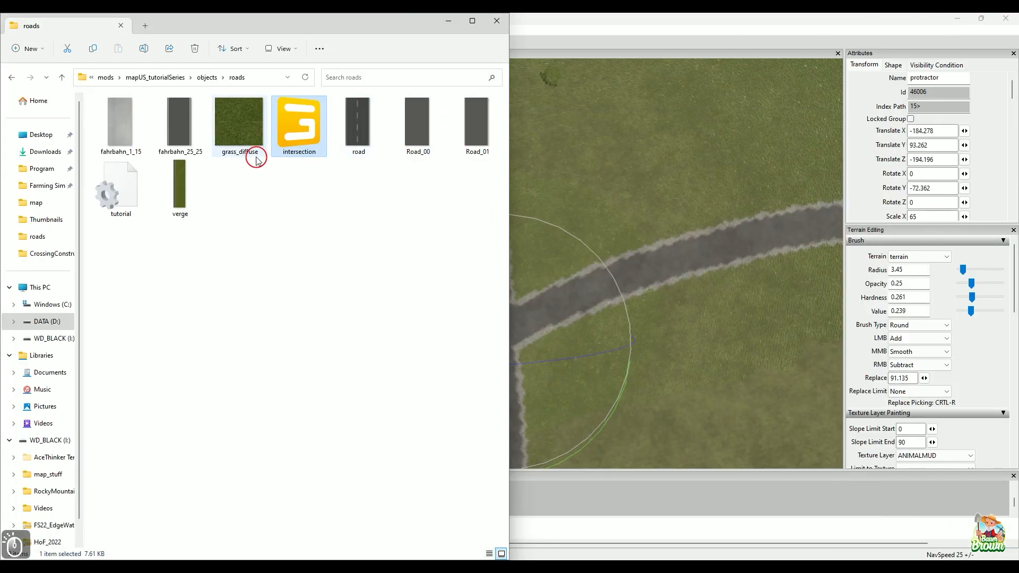
drag(300, 127, 632, 205)
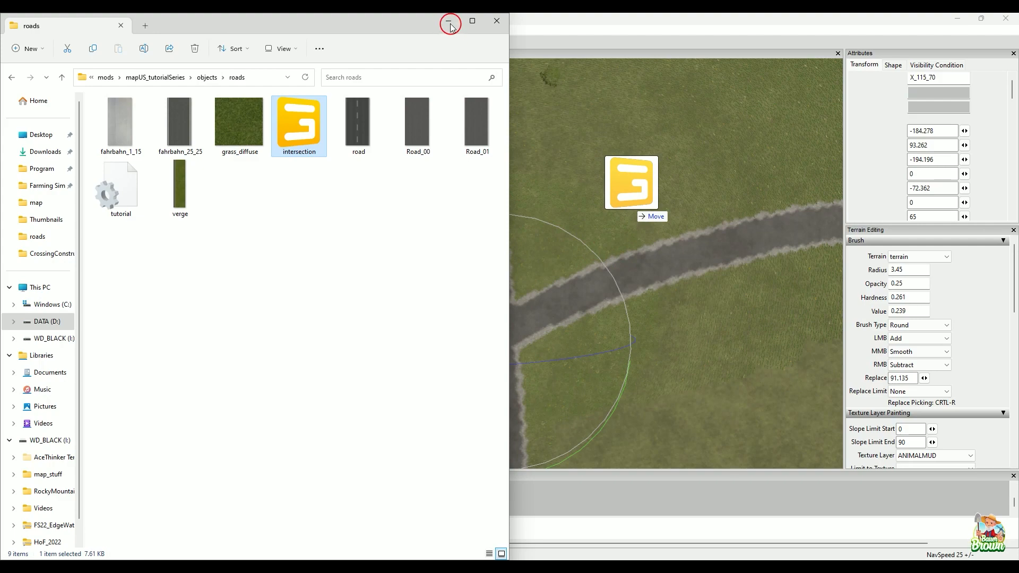
click(452, 25)
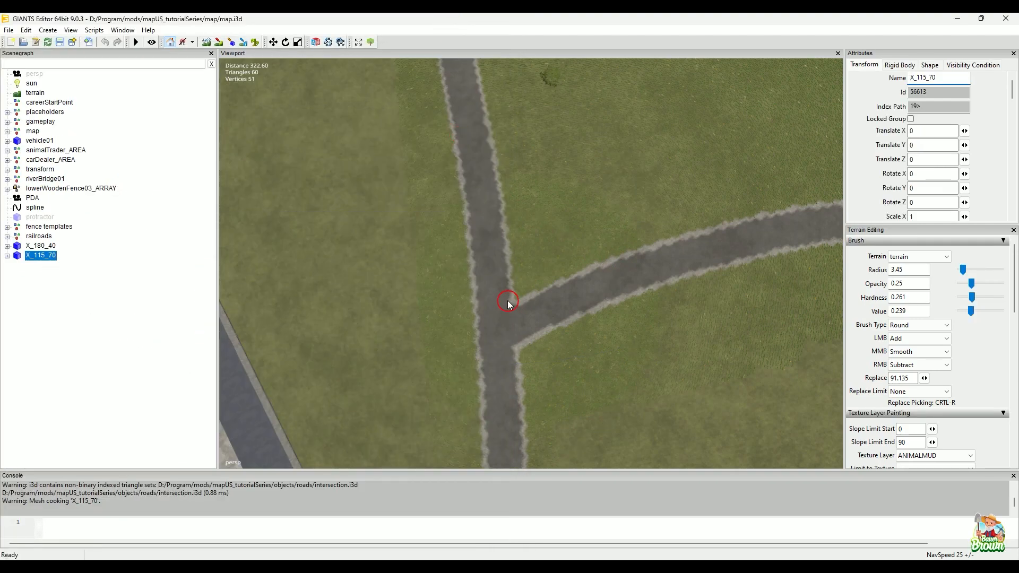
Step: Place the X_115_70 crossing on the fork and turn it along the straight road to Rotate Y about -71.922
key(ctrl+b)
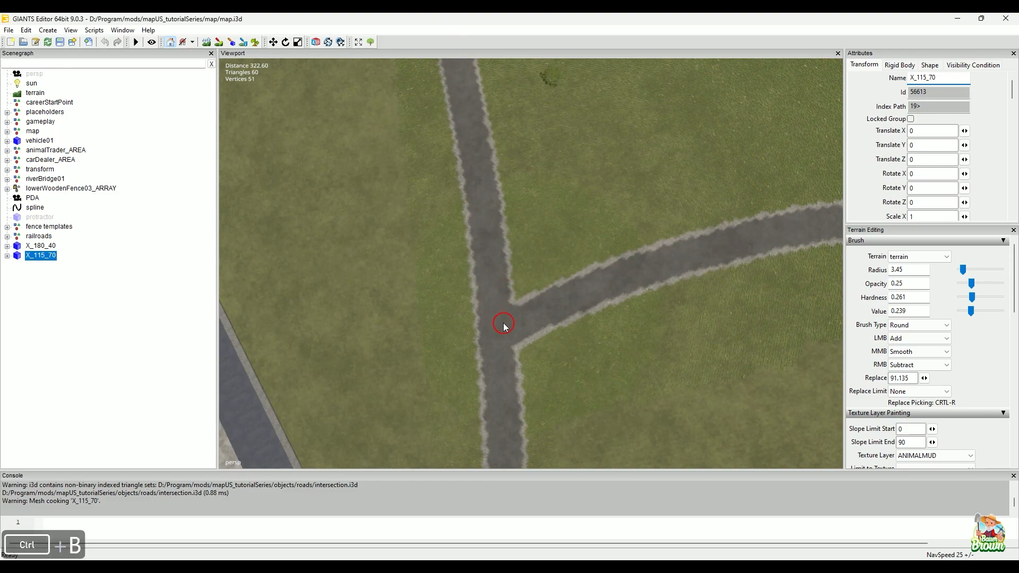
click(503, 324)
alt+right_drag(516, 361, 526, 324)
alt+middle_drag(526, 307, 511, 209)
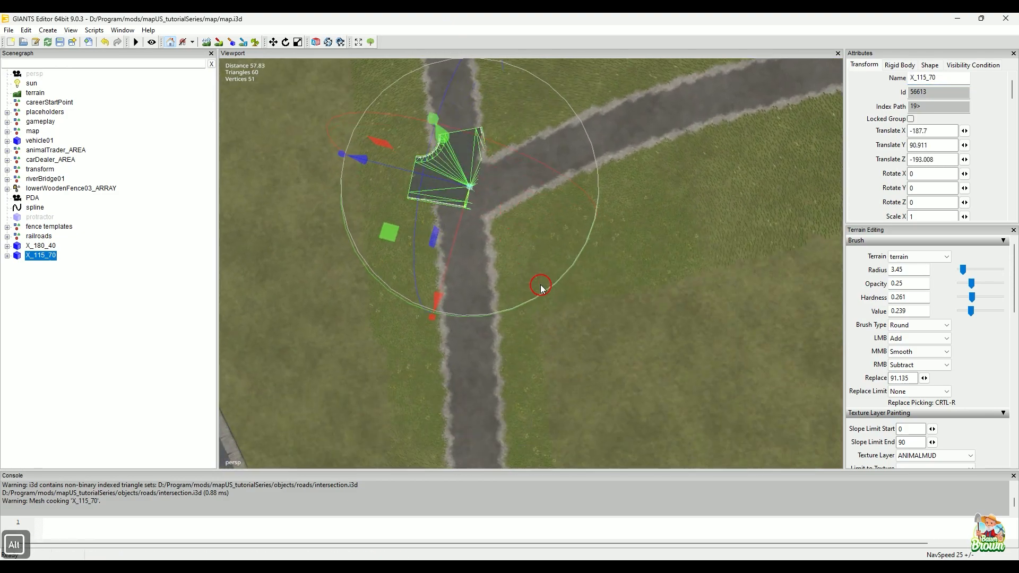
drag(560, 285, 394, 307)
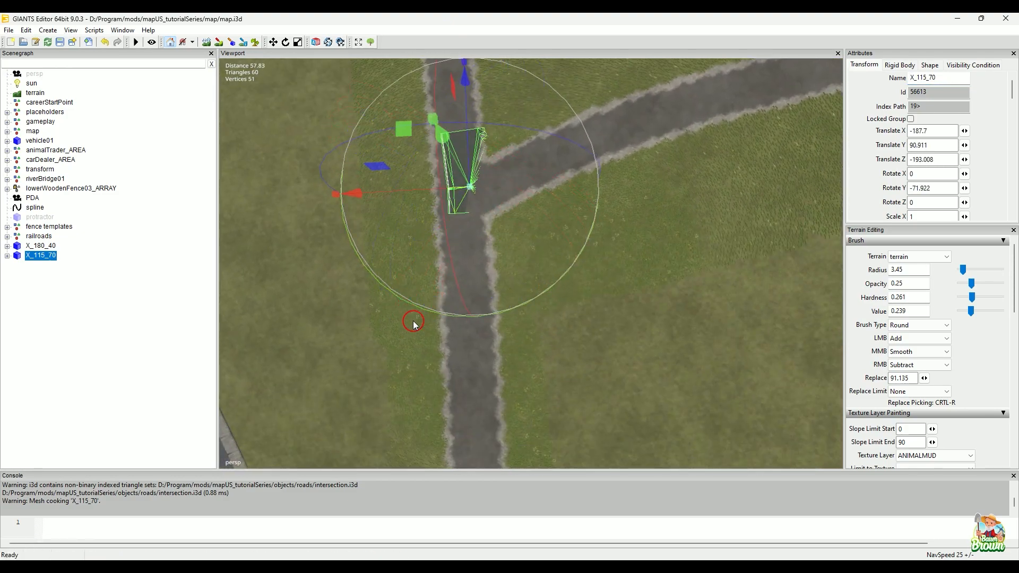
Step: Fit the X_115_70 crossing over the junction at about Translate X -184.449, Y 92.148, Z -192.617
alt+right_drag(412, 318, 518, 318)
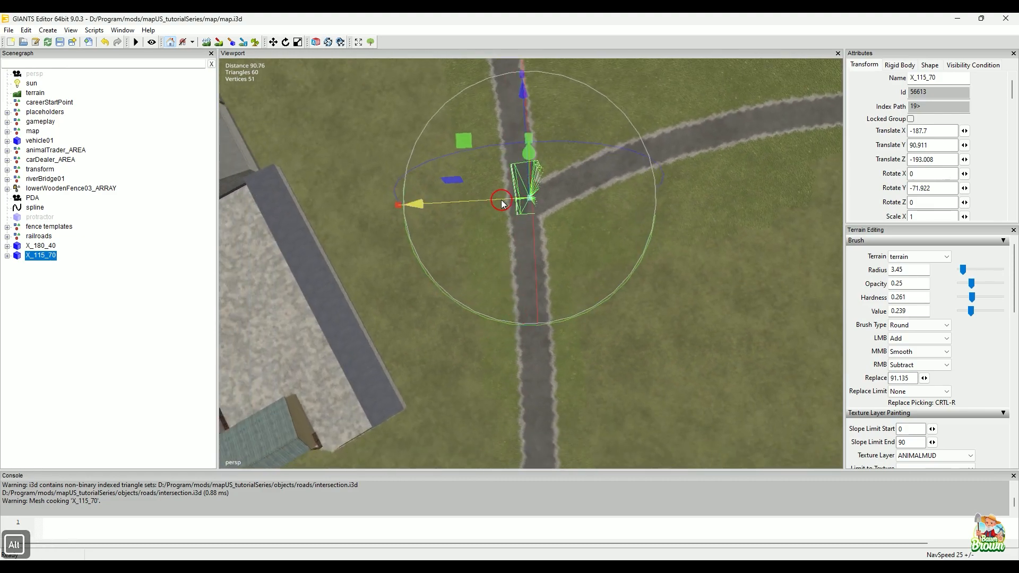
drag(505, 204, 475, 219)
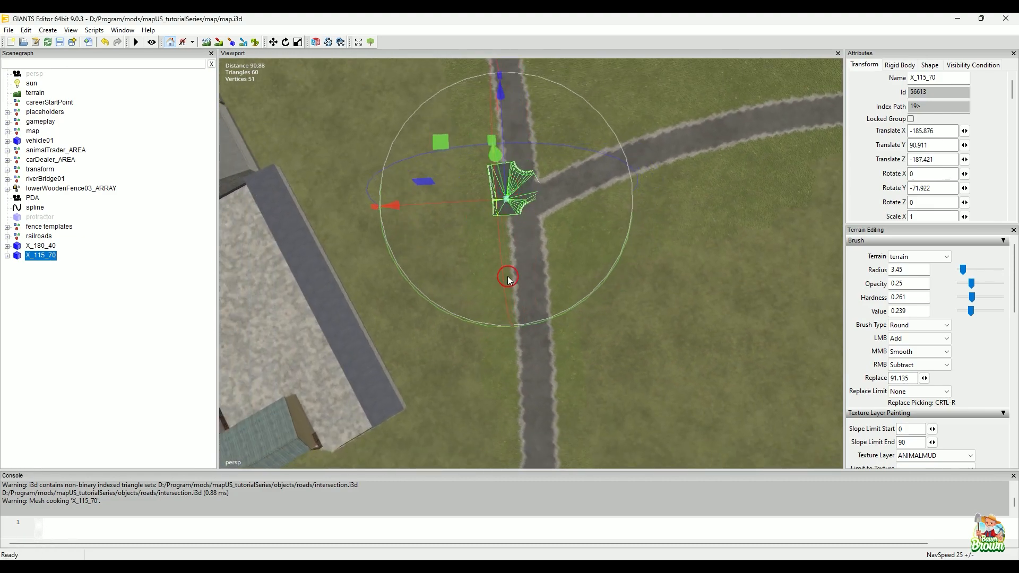
alt+drag(462, 345, 513, 257)
alt+middle_drag(501, 279, 518, 157)
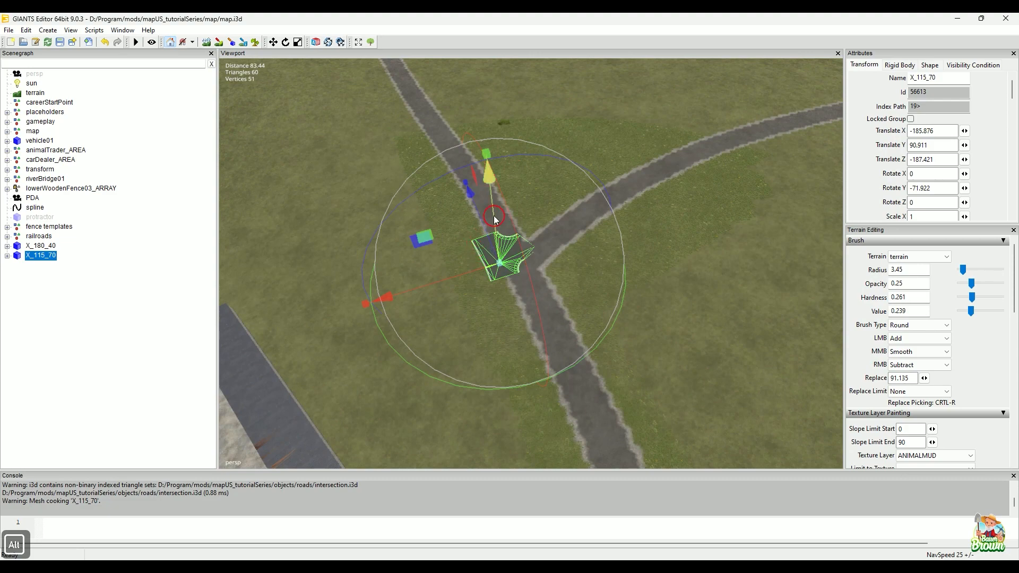
drag(495, 216, 495, 210)
alt+drag(573, 302, 536, 289)
drag(447, 292, 467, 301)
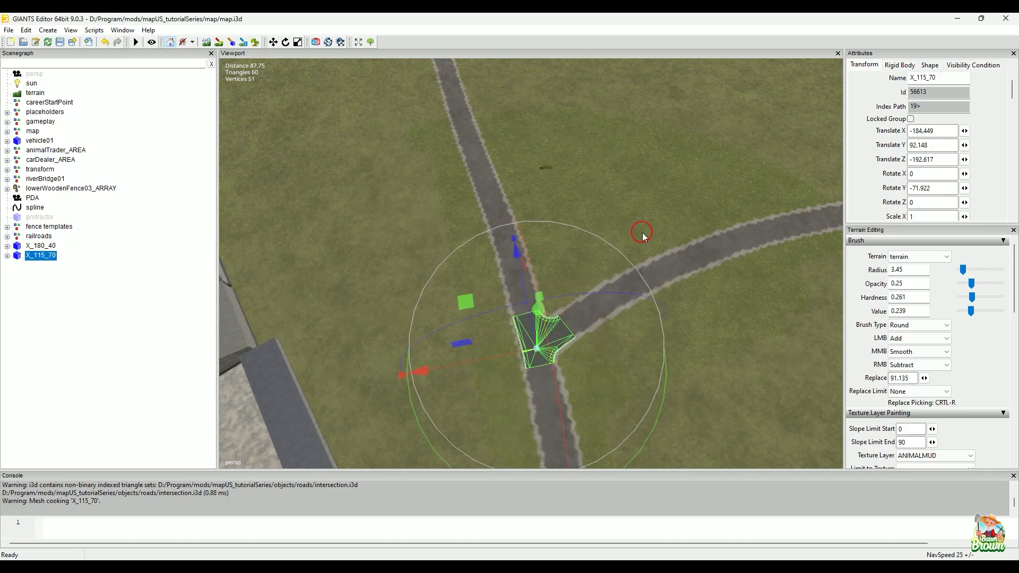
Step: Examine from several angles how the X_115_70 crossing's edges line up with the three road branches
click(598, 154)
alt+drag(677, 357, 632, 330)
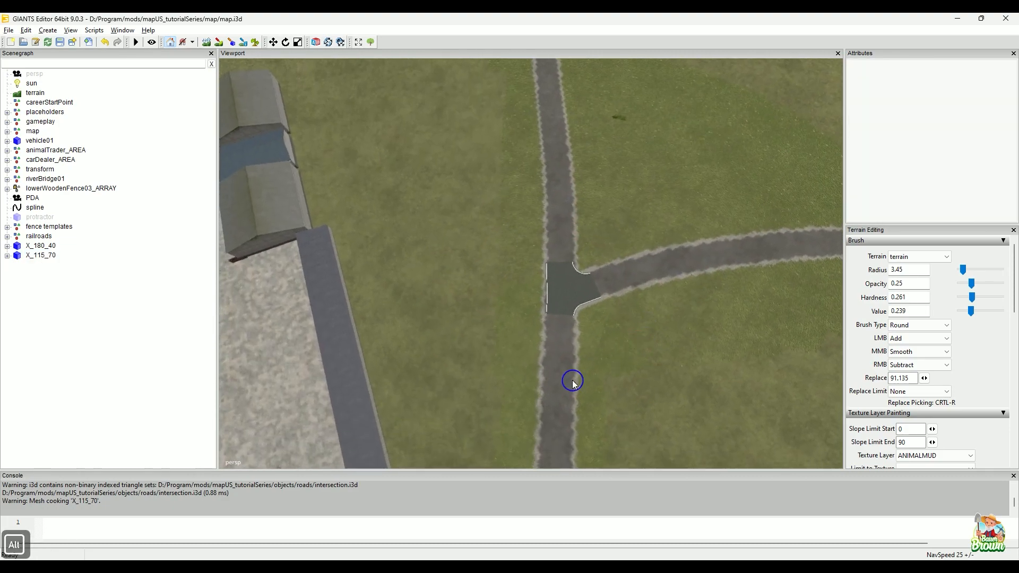
alt+right_drag(573, 382, 709, 295)
alt+drag(656, 326, 690, 332)
alt+drag(689, 375, 562, 336)
alt+right_drag(626, 346, 539, 369)
alt+middle_drag(621, 340, 623, 351)
alt+right_drag(578, 355, 680, 298)
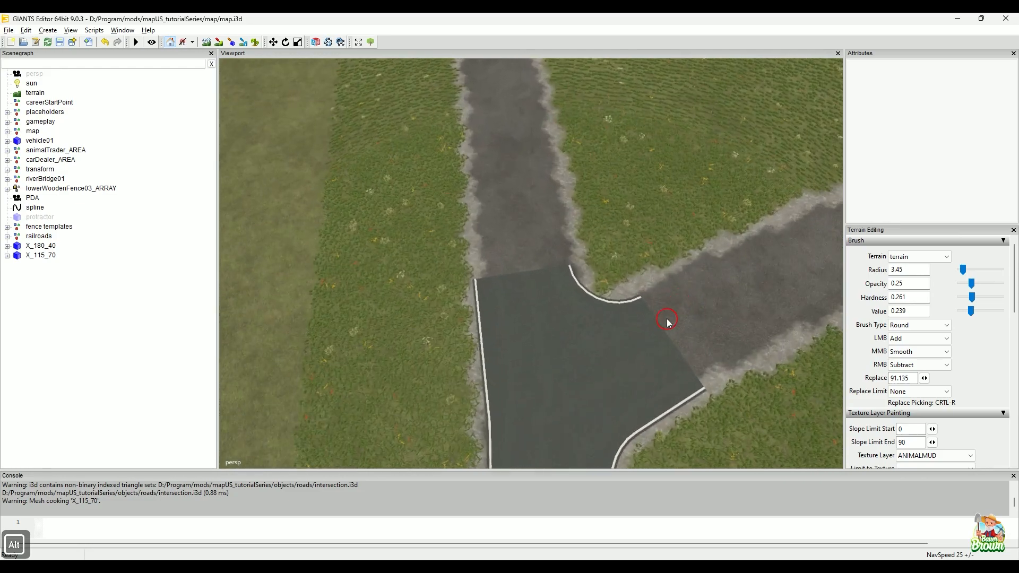
alt+middle_drag(646, 333, 642, 247)
alt+right_drag(654, 298, 614, 227)
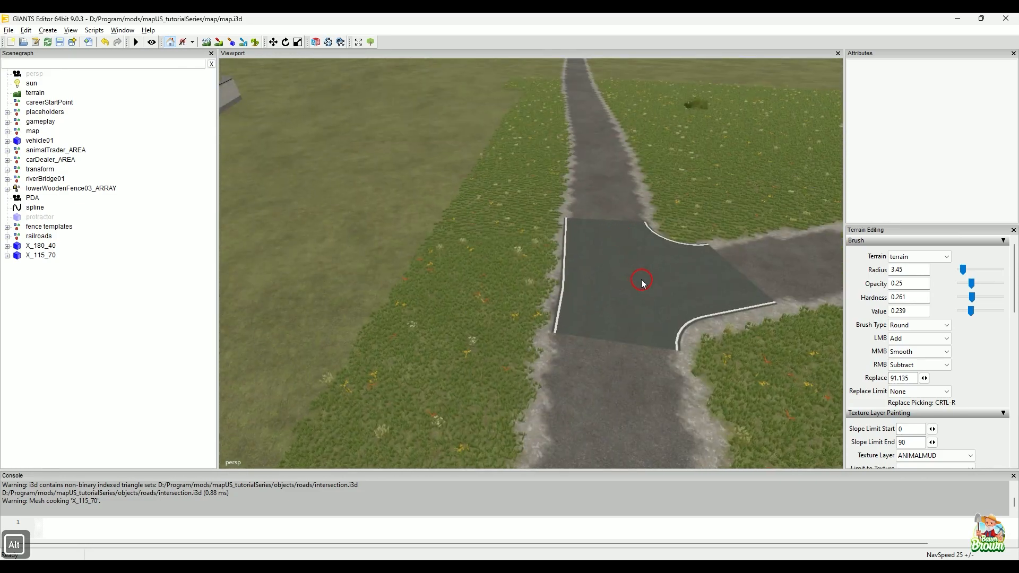
alt+drag(644, 280, 601, 352)
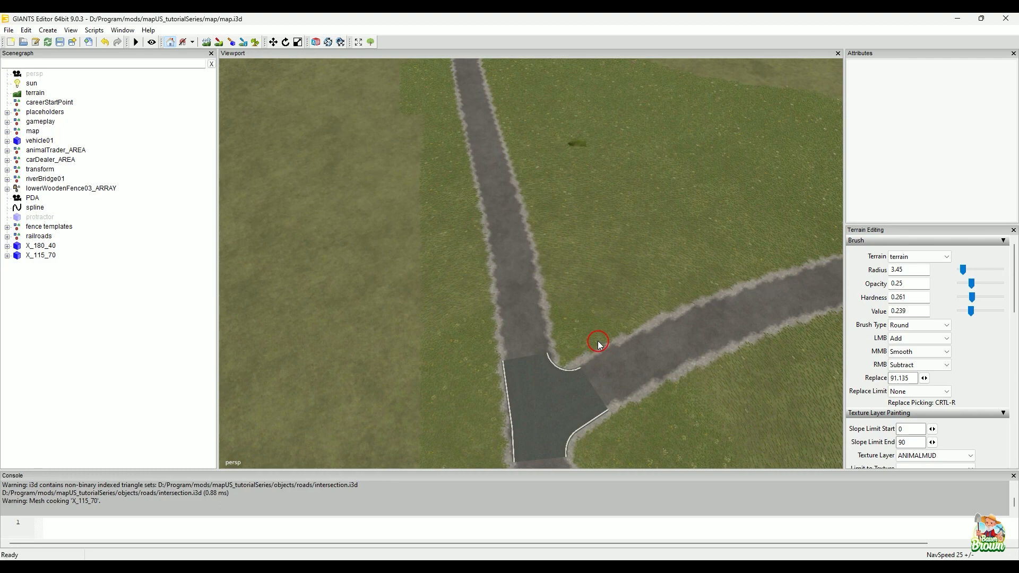
alt+right_drag(598, 318, 542, 398)
alt+middle_drag(592, 435, 572, 355)
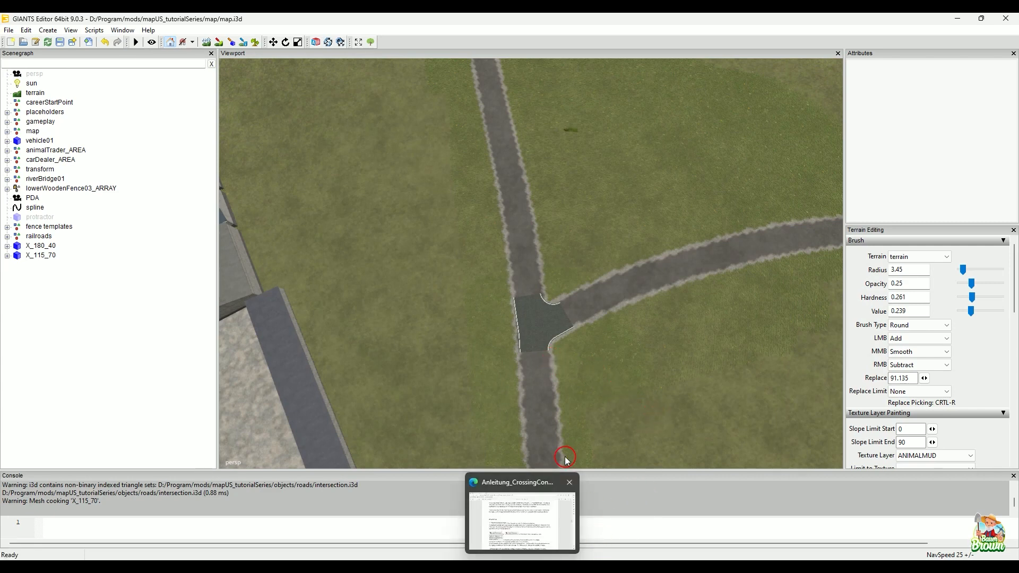
click(386, 526)
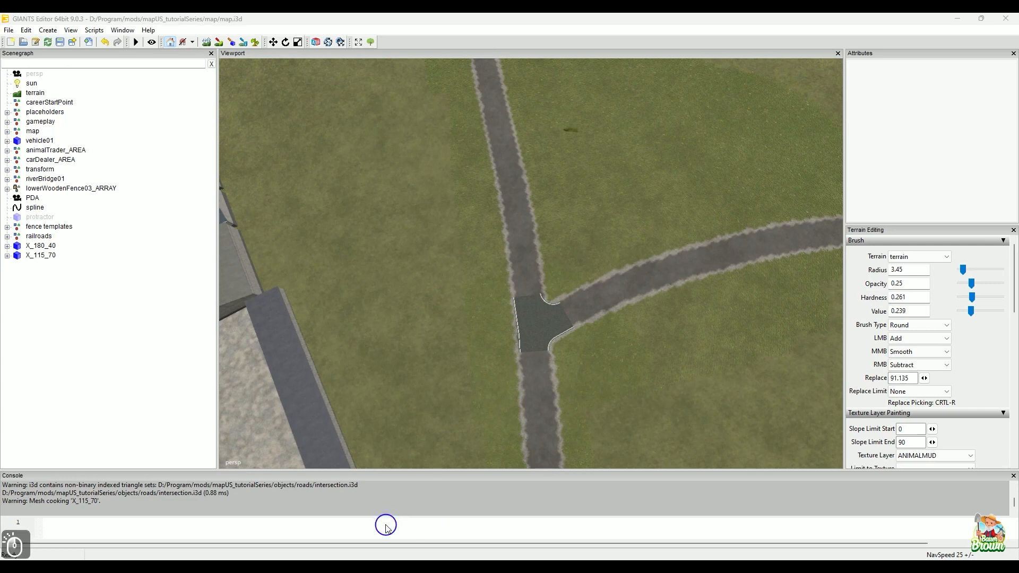
click(73, 501)
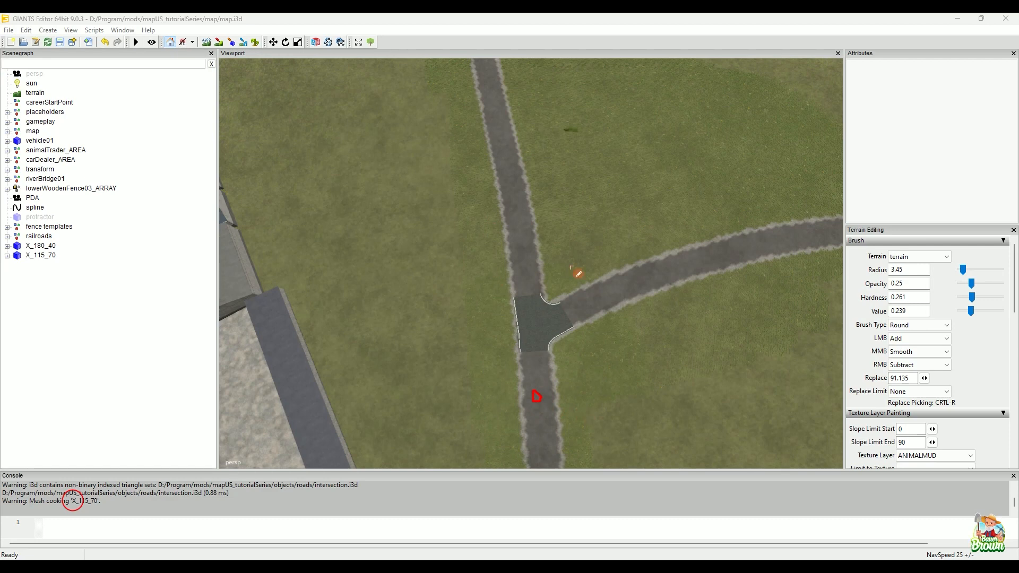
drag(515, 216, 536, 209)
drag(475, 363, 460, 333)
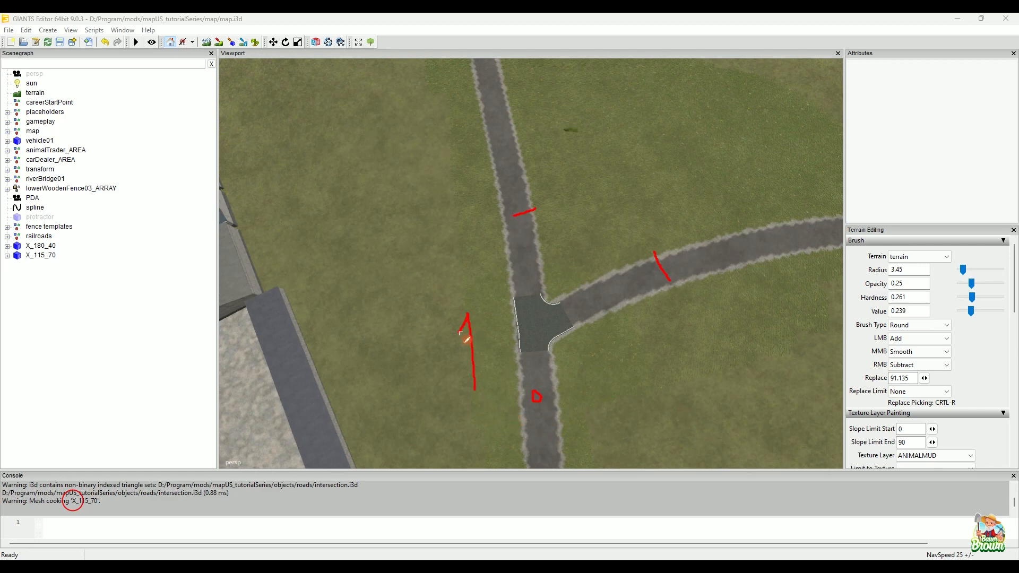
click(385, 504)
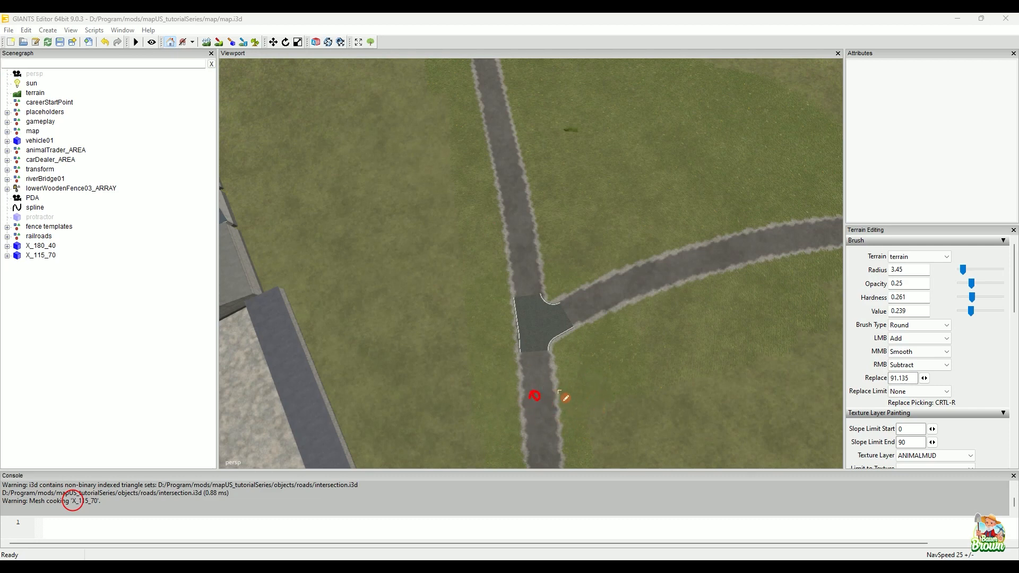
drag(574, 392, 606, 366)
drag(668, 279, 580, 310)
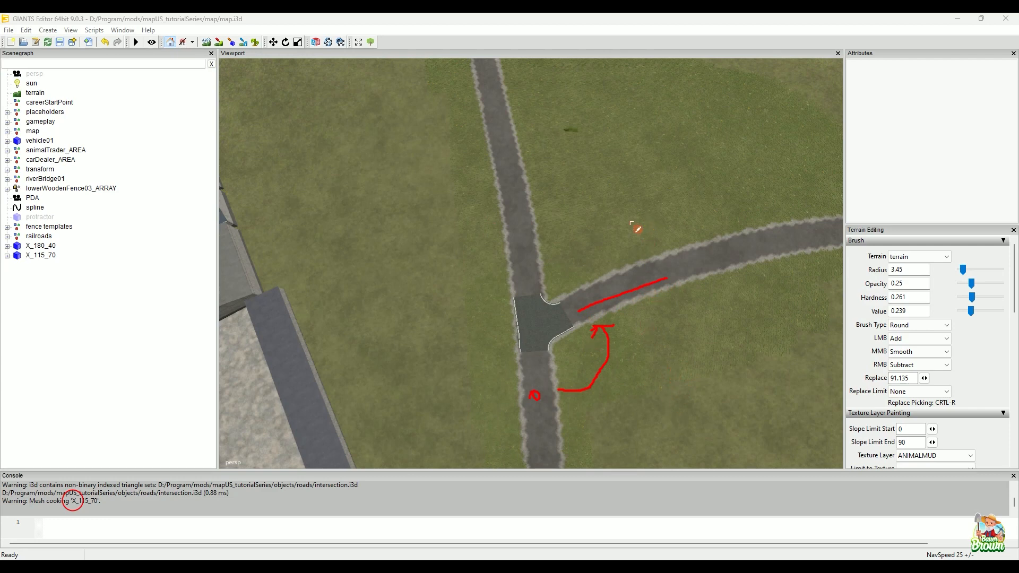
drag(407, 184, 423, 290)
drag(424, 250, 492, 251)
drag(474, 303, 501, 261)
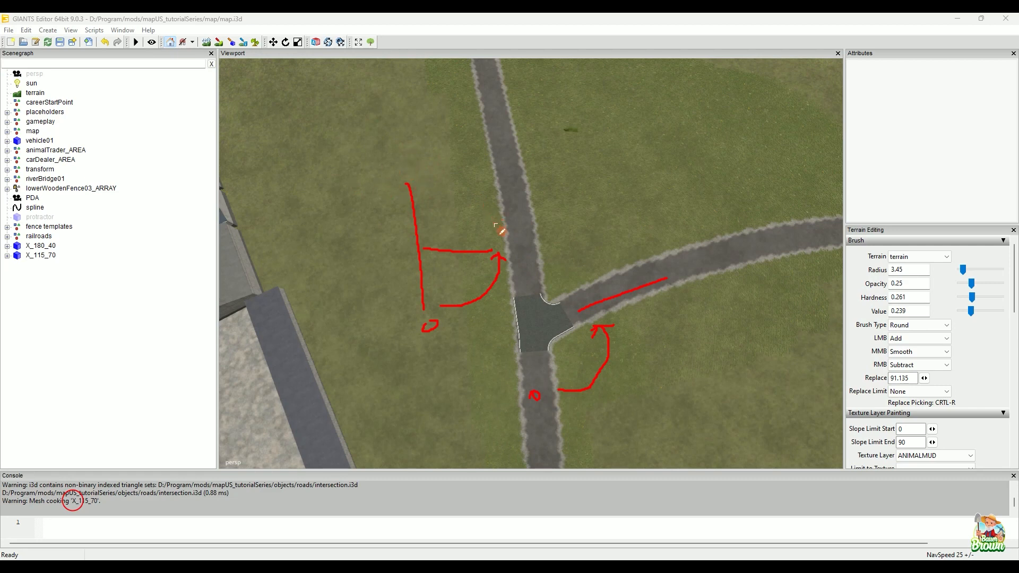
mouse_move(470, 190)
mouse_down()
mouse_move(408, 186)
mouse_move(440, 171)
mouse_up()
key(Escape)
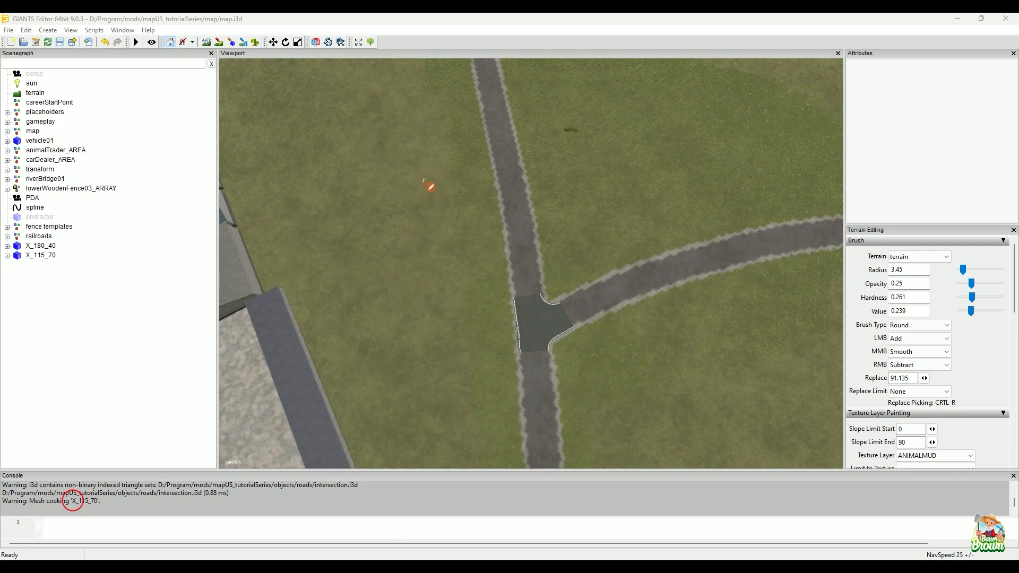
drag(423, 179, 435, 282)
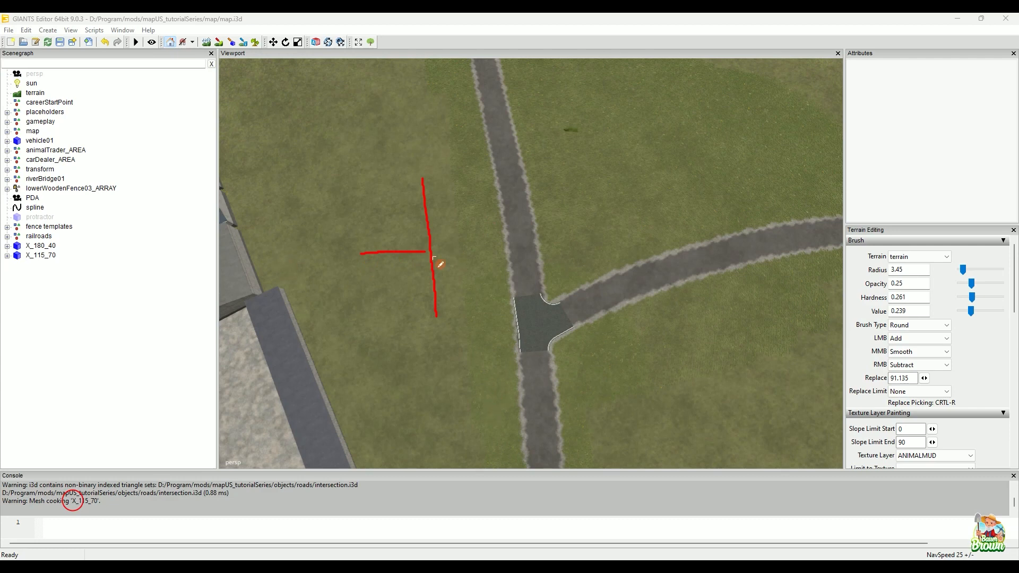
mouse_move(444, 314)
mouse_down()
mouse_move(478, 306)
mouse_move(533, 204)
mouse_move(450, 154)
mouse_up()
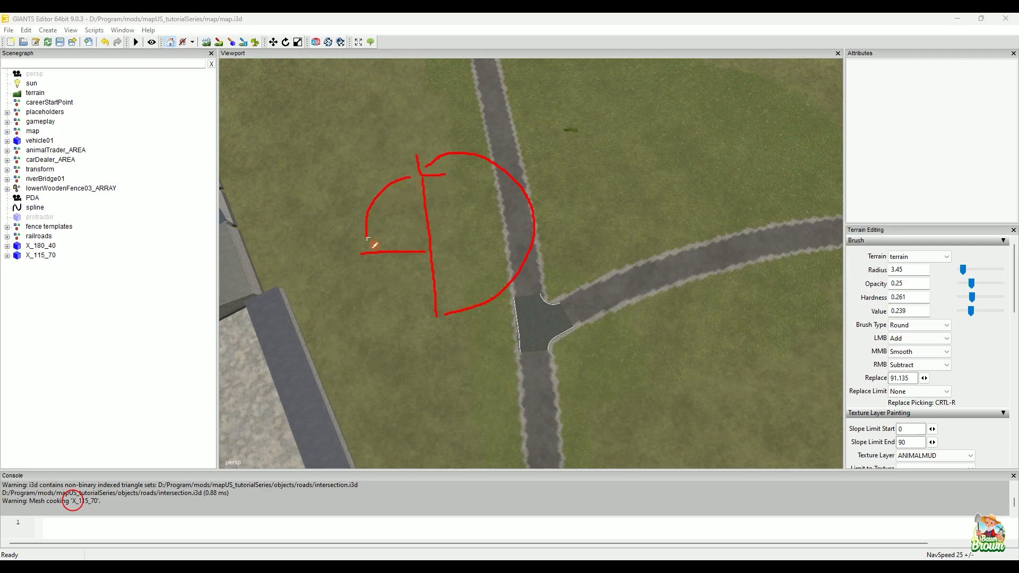
drag(359, 229, 389, 226)
key(Escape)
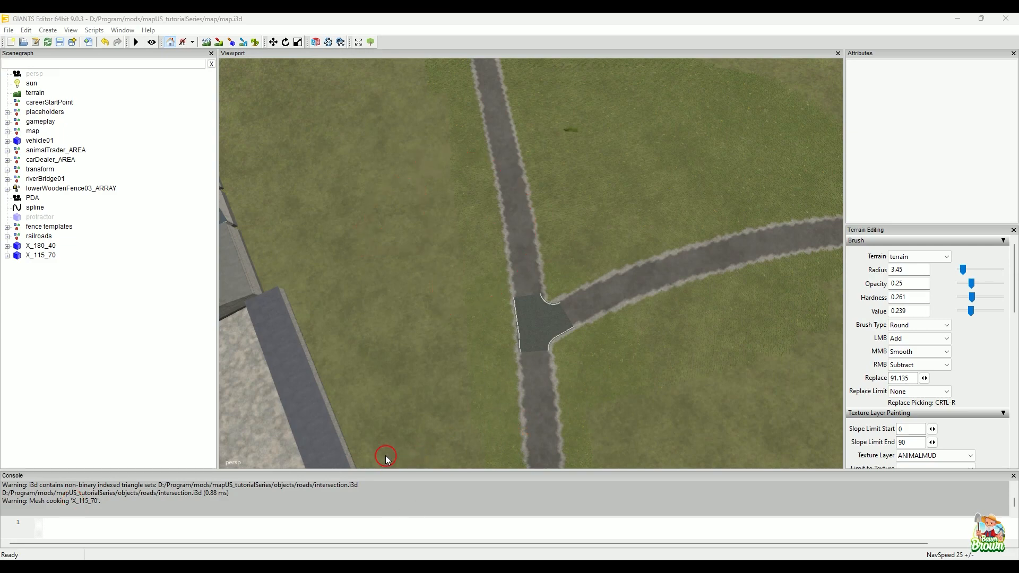
Step: Inspect the road network from the X_115_70 junction across to the X_180_40 crossing at the Y-shaped fork
alt+right_drag(712, 333, 260, 398)
alt+drag(259, 398, 739, 291)
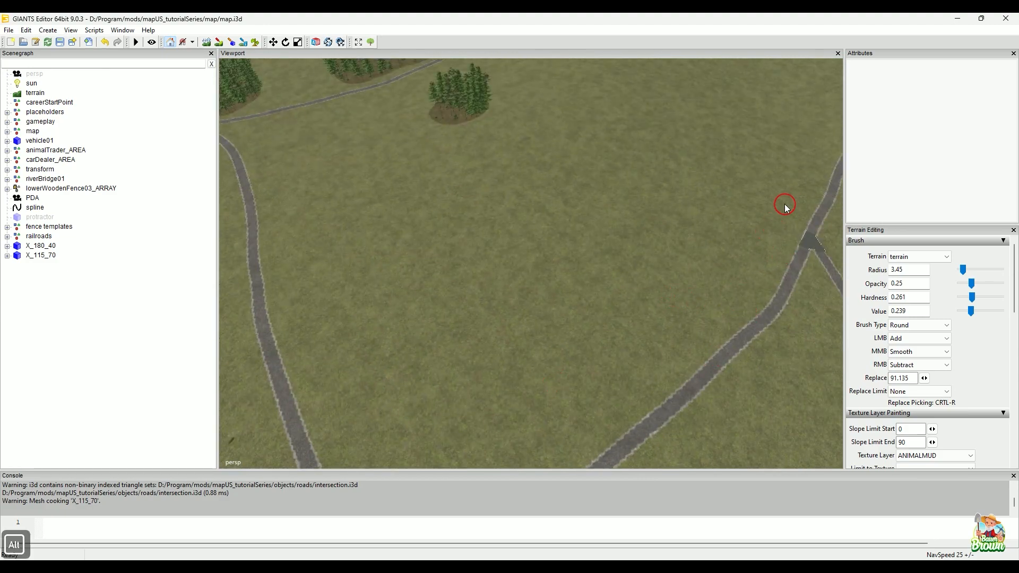
alt+middle_drag(785, 205, 345, 434)
alt+middle_drag(664, 265, 248, 390)
alt+drag(607, 310, 588, 346)
alt+right_drag(588, 329, 791, 241)
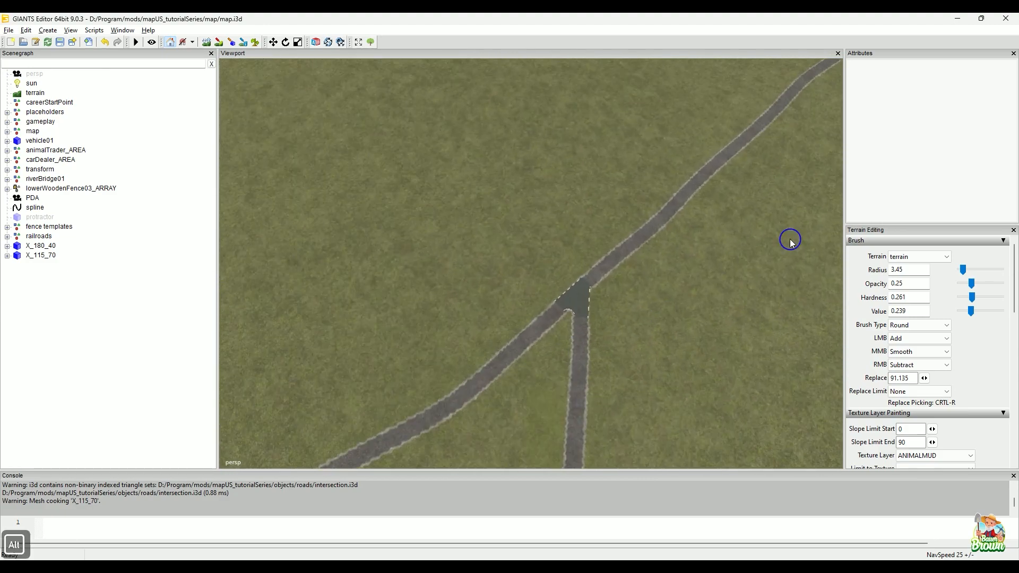
alt+right_drag(429, 351, 667, 259)
alt+middle_drag(759, 237, 627, 255)
alt+drag(627, 255, 456, 223)
alt+right_drag(457, 223, 380, 209)
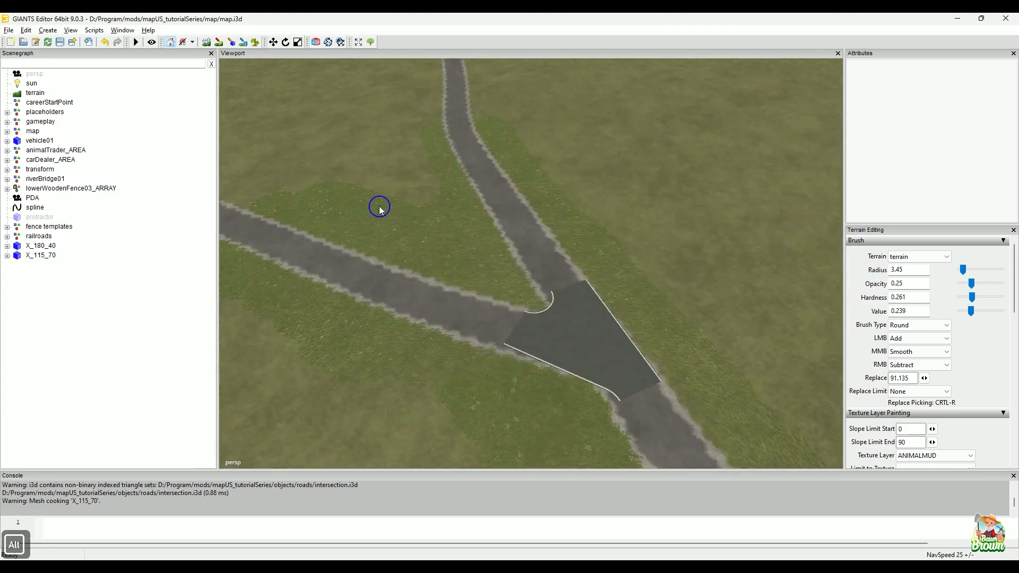
Step: Examine how the X_180_40 crossing's surface and white edge lines meet the single road and its two fork branches
alt+right_drag(518, 240, 480, 250)
alt+drag(610, 261, 458, 282)
alt+right_drag(458, 284, 509, 268)
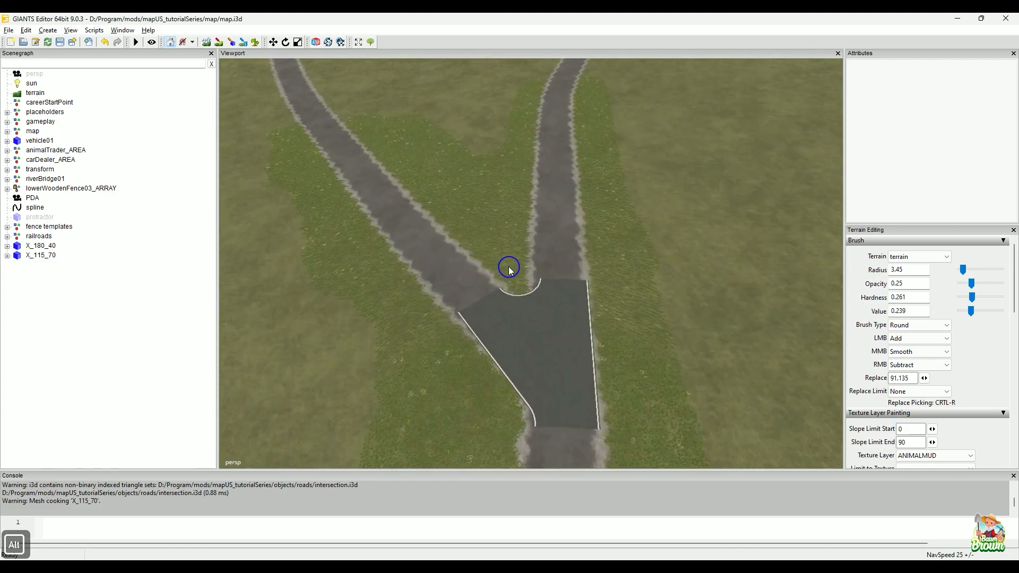
mouse_move(526, 305)
alt+mouse_down()
mouse_move(543, 339)
mouse_move(540, 305)
alt+mouse_up()
alt+middle_drag(540, 306, 514, 229)
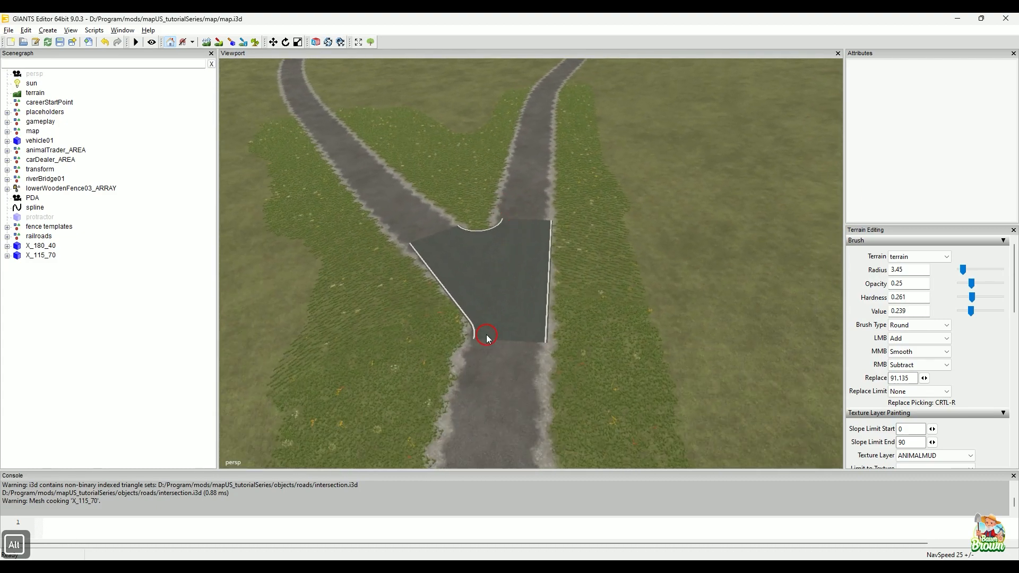
alt+drag(485, 334, 460, 397)
alt+right_drag(458, 398, 379, 393)
alt+drag(455, 352, 457, 380)
alt+right_drag(470, 397, 472, 387)
alt+drag(486, 302, 431, 201)
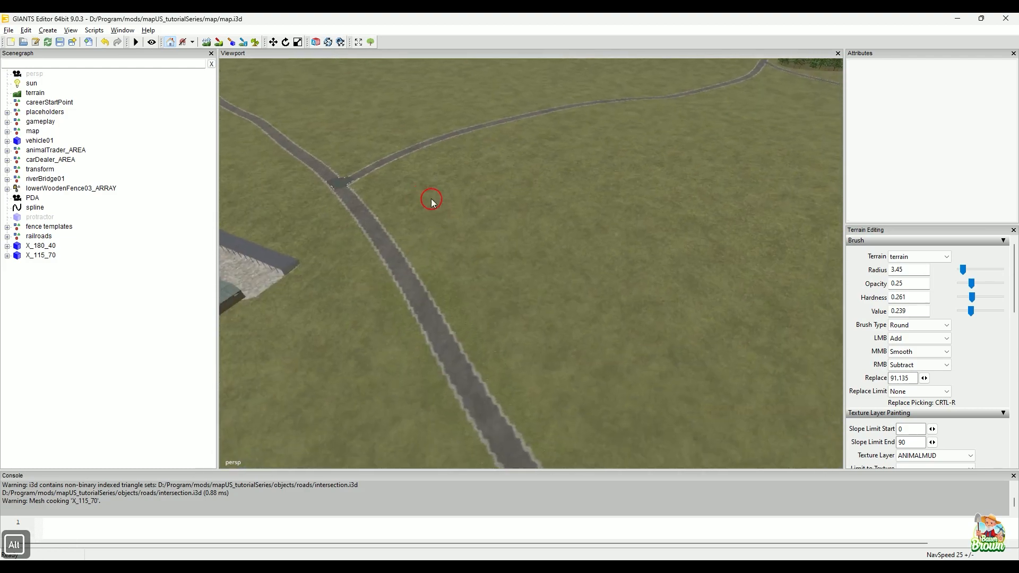
Step: Examine the two forked junctions near the farm buildings from above and the branch directions leading out of the X_180_40 crossing
alt+drag(646, 227, 487, 353)
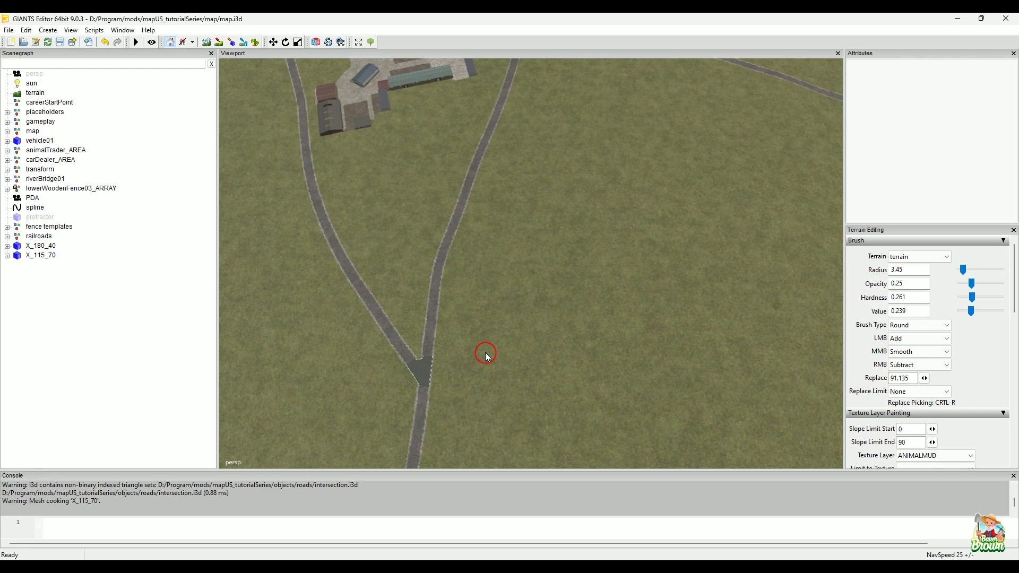
alt+middle_drag(543, 240, 437, 400)
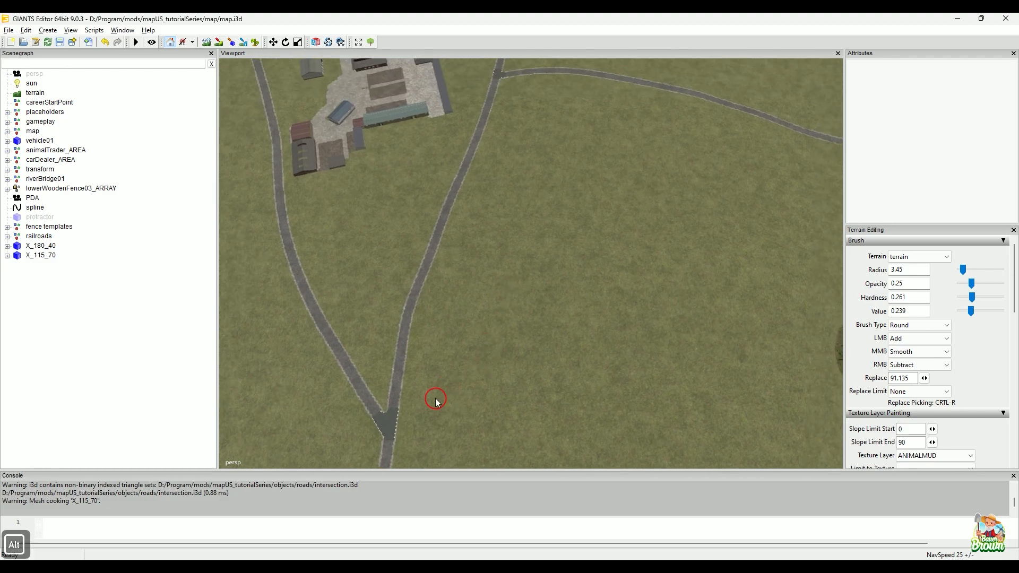
alt+middle_drag(573, 234, 457, 336)
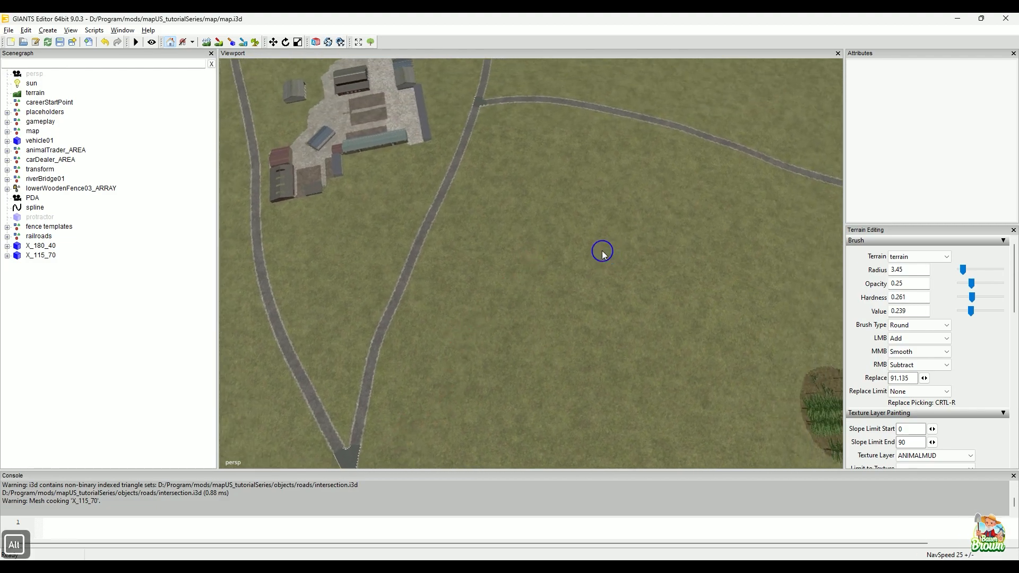
alt+middle_drag(602, 251, 580, 258)
mouse_move(527, 295)
alt+middle_down()
mouse_move(541, 314)
mouse_move(418, 356)
mouse_move(618, 229)
mouse_move(573, 277)
mouse_move(595, 287)
alt+middle_up()
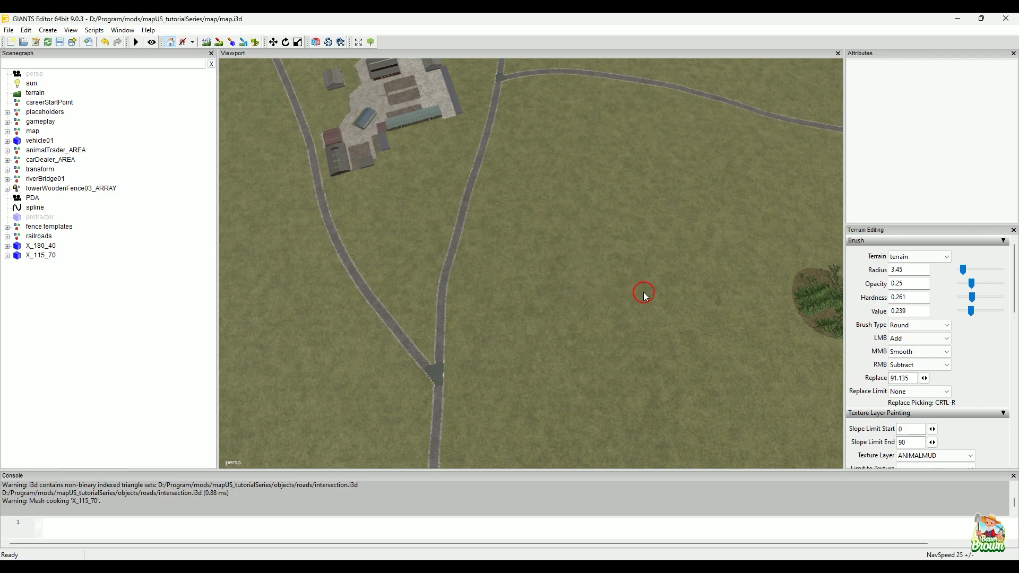
alt+drag(644, 291, 672, 281)
alt+right_drag(505, 320, 463, 336)
alt+drag(462, 340, 746, 286)
alt+right_drag(534, 371, 661, 317)
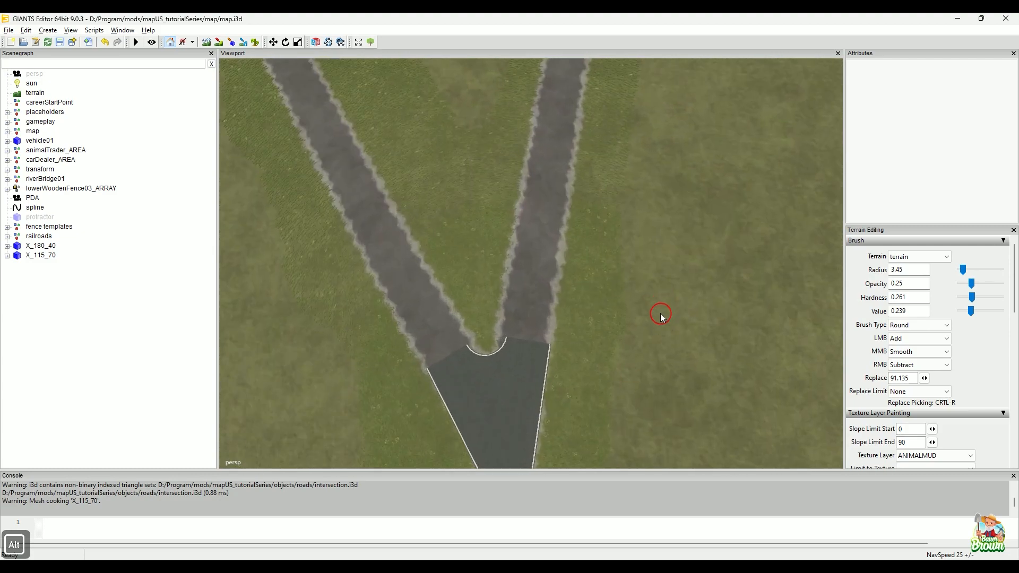
alt+drag(662, 316, 642, 326)
alt+middle_drag(674, 288, 666, 365)
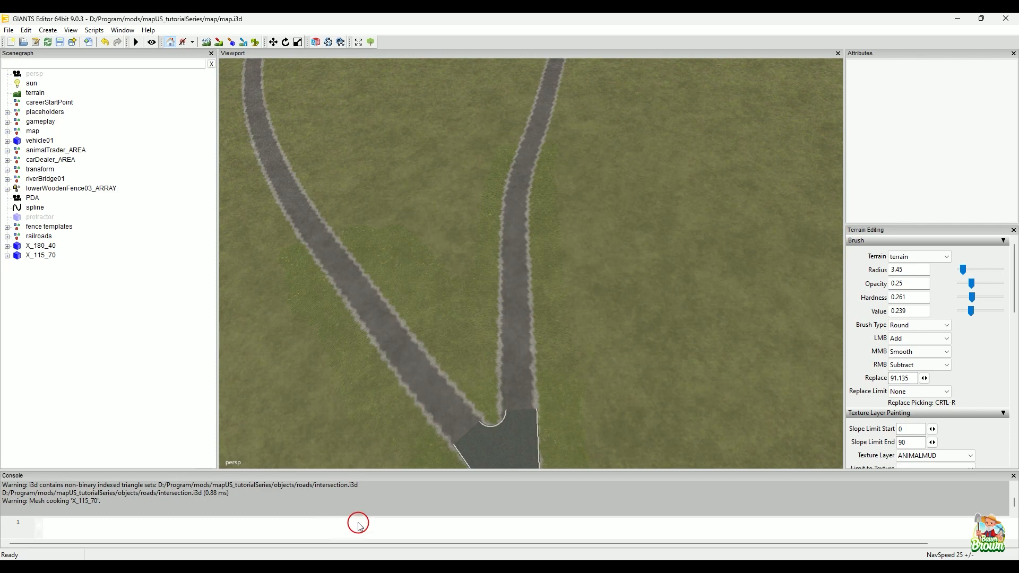
click(385, 528)
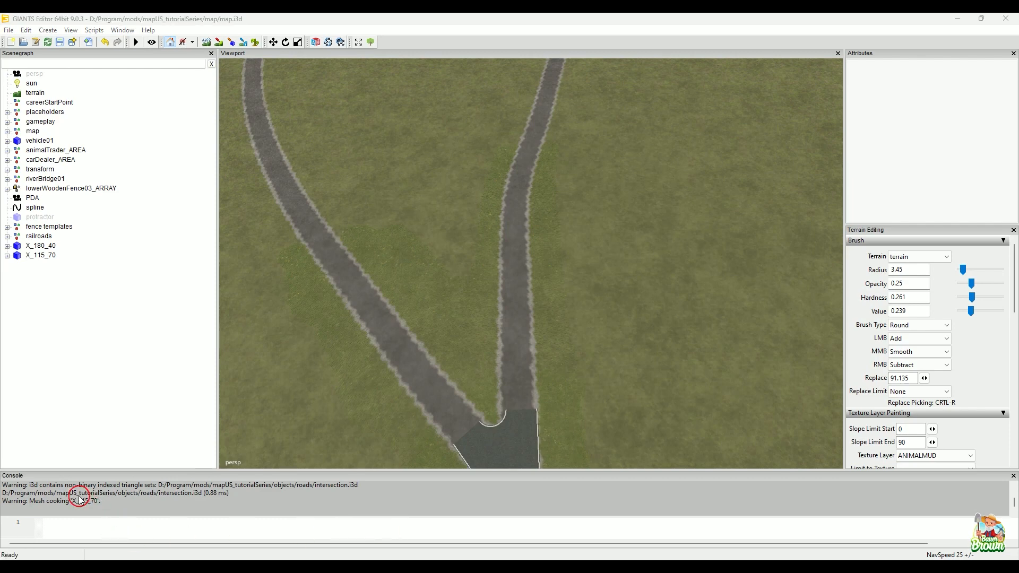
click(61, 503)
drag(504, 353, 517, 186)
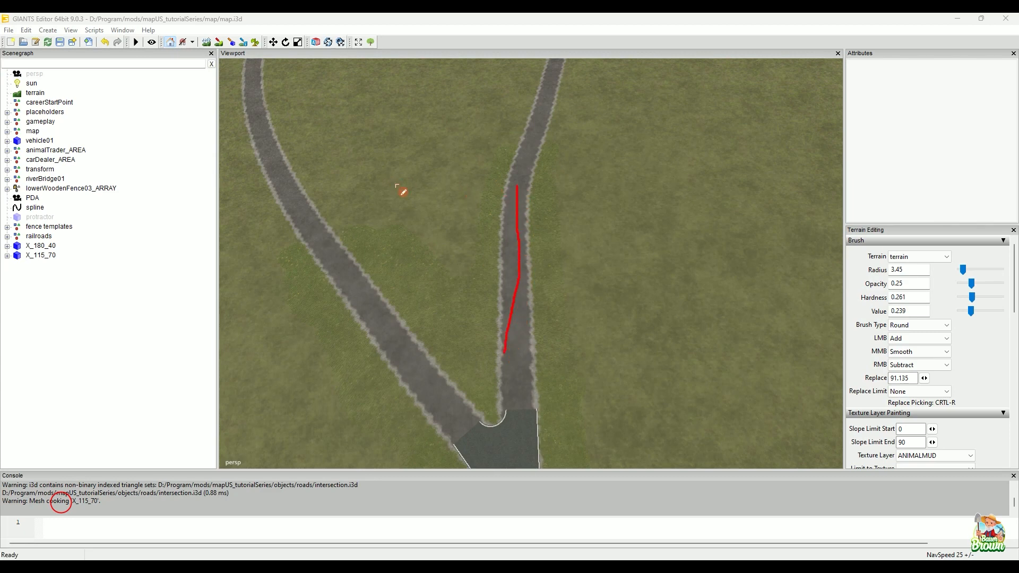
drag(446, 183, 596, 189)
key(Escape)
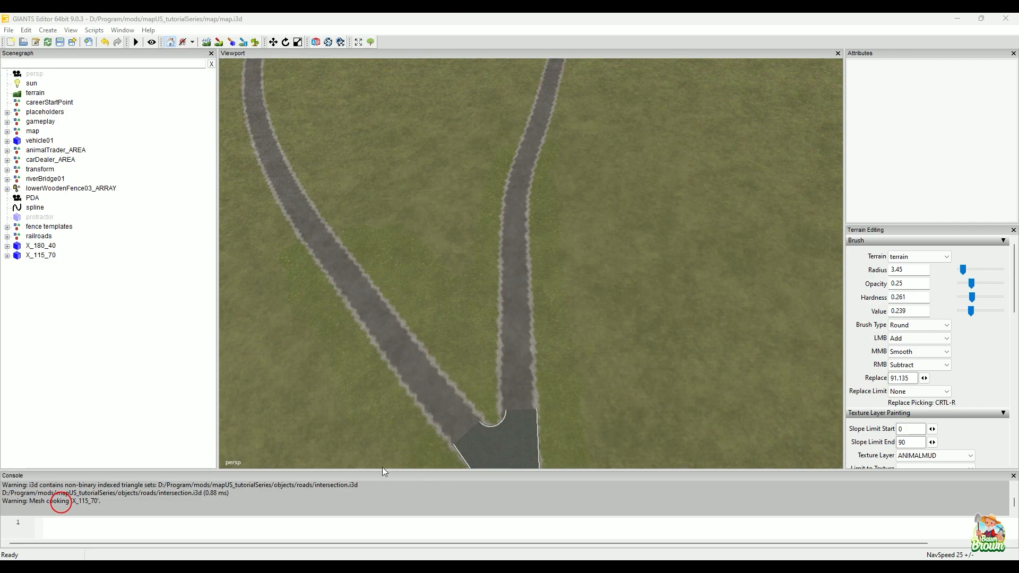
Step: Examine the X_180_40 crossing up close and from above, comparing its fit with the adjoining roads and the farm-side fork
alt+right_drag(655, 191, 587, 306)
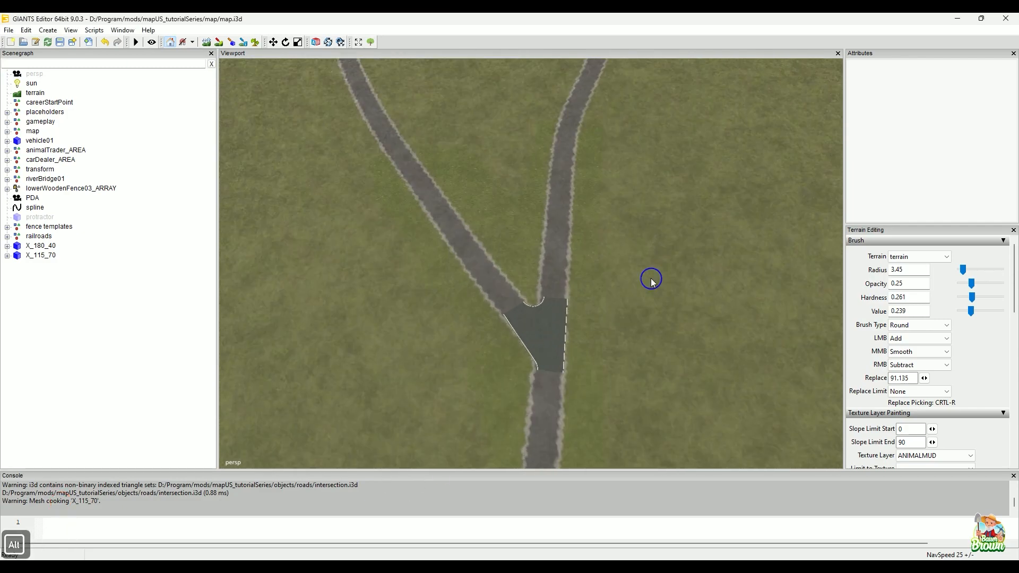
alt+drag(587, 306, 571, 335)
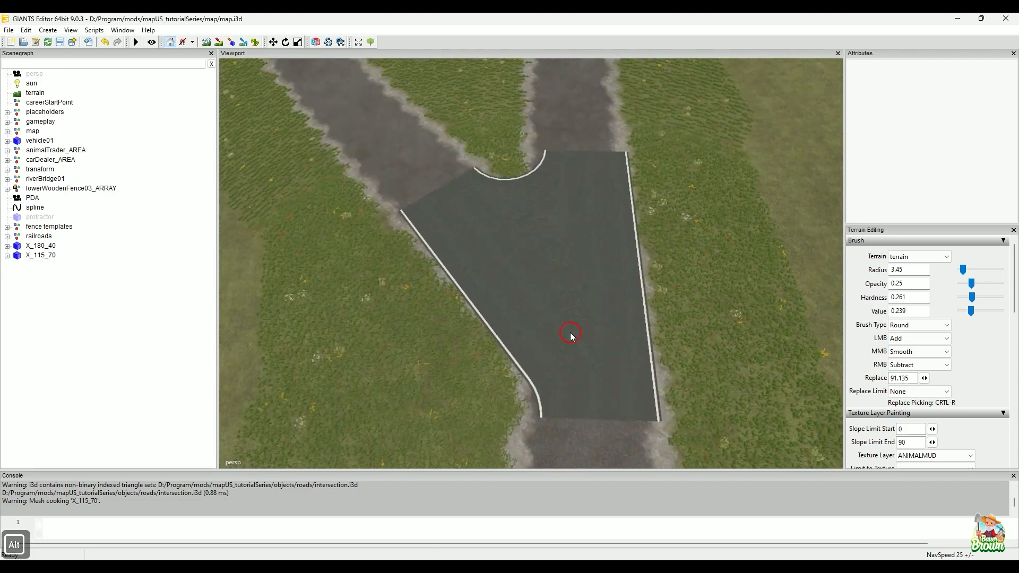
alt+right_drag(572, 335, 536, 320)
alt+drag(536, 320, 478, 315)
alt+drag(483, 350, 476, 373)
alt+drag(651, 260, 548, 312)
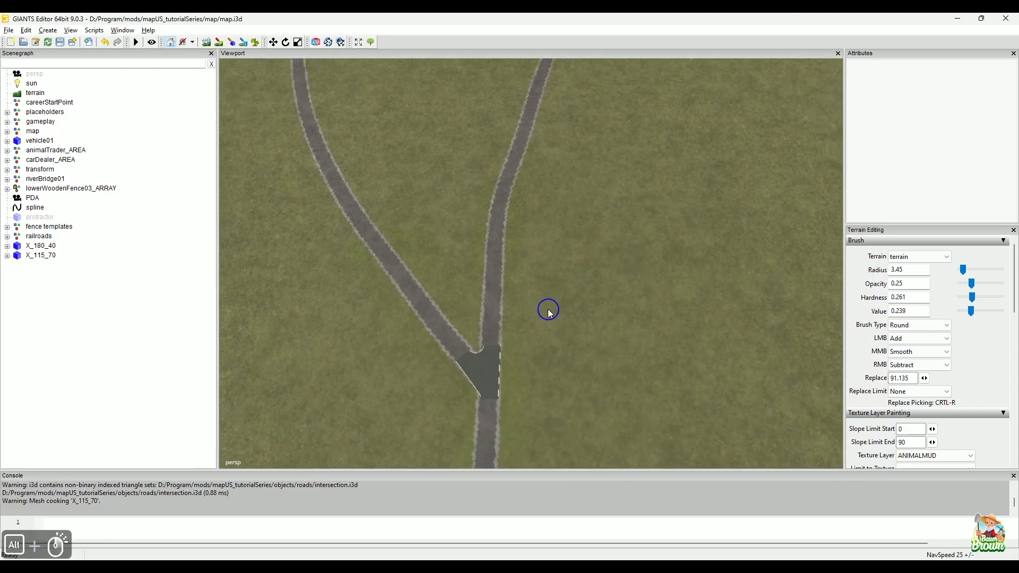
alt+drag(570, 279, 582, 314)
alt+middle_drag(392, 340, 503, 329)
alt+drag(503, 329, 552, 193)
alt+middle_drag(628, 241, 548, 343)
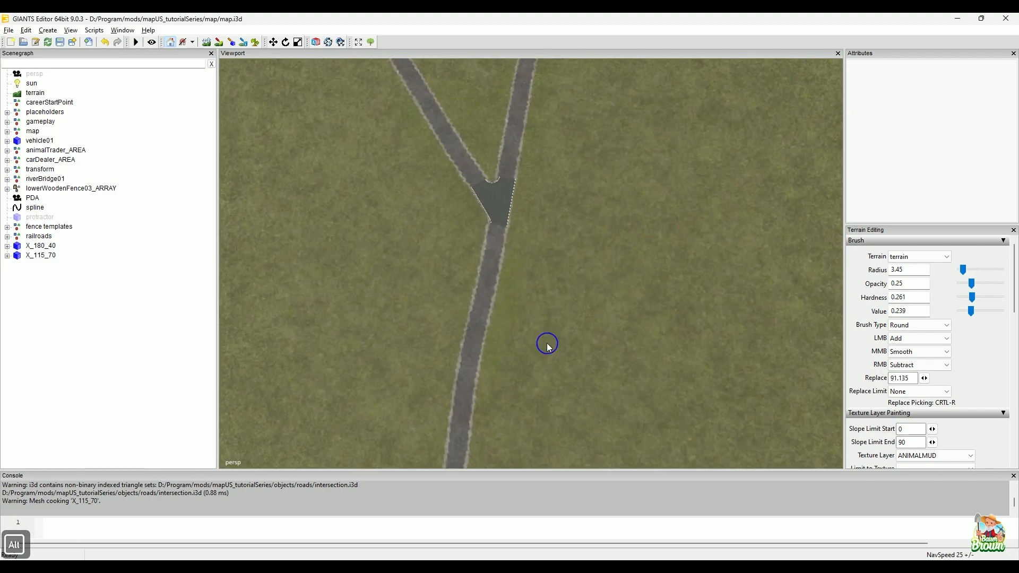
alt+drag(549, 344, 422, 343)
alt+right_drag(524, 266, 382, 327)
alt+middle_drag(522, 339, 533, 397)
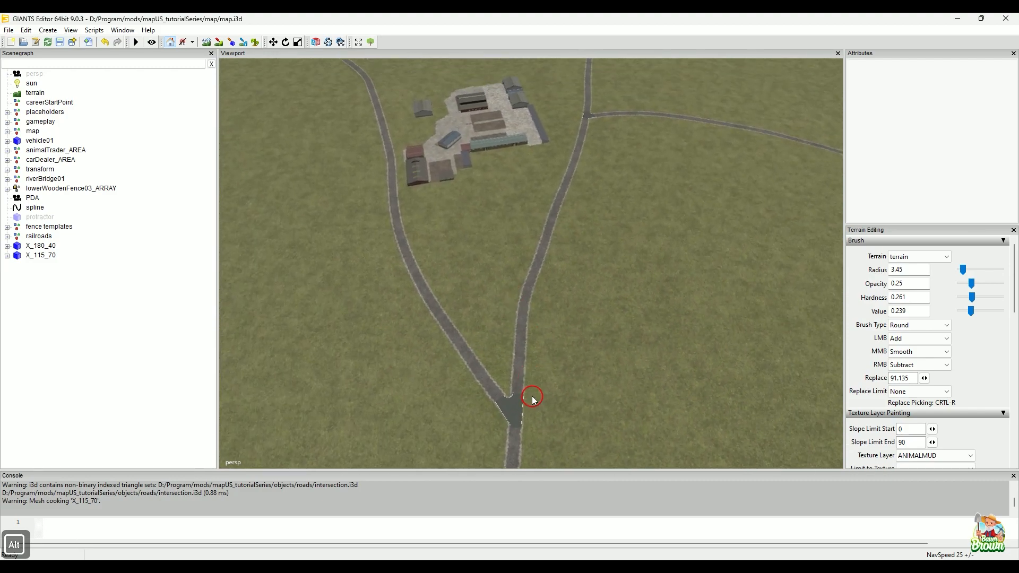